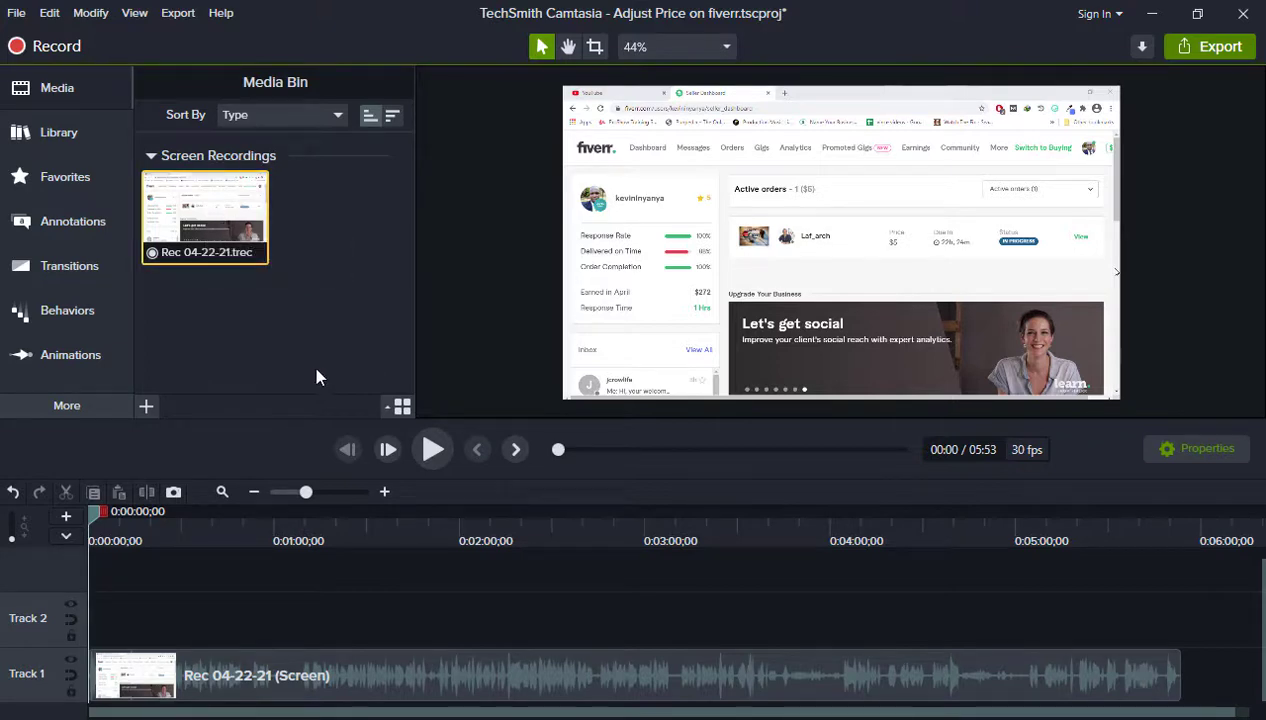
pyautogui.rightClick(331, 214)
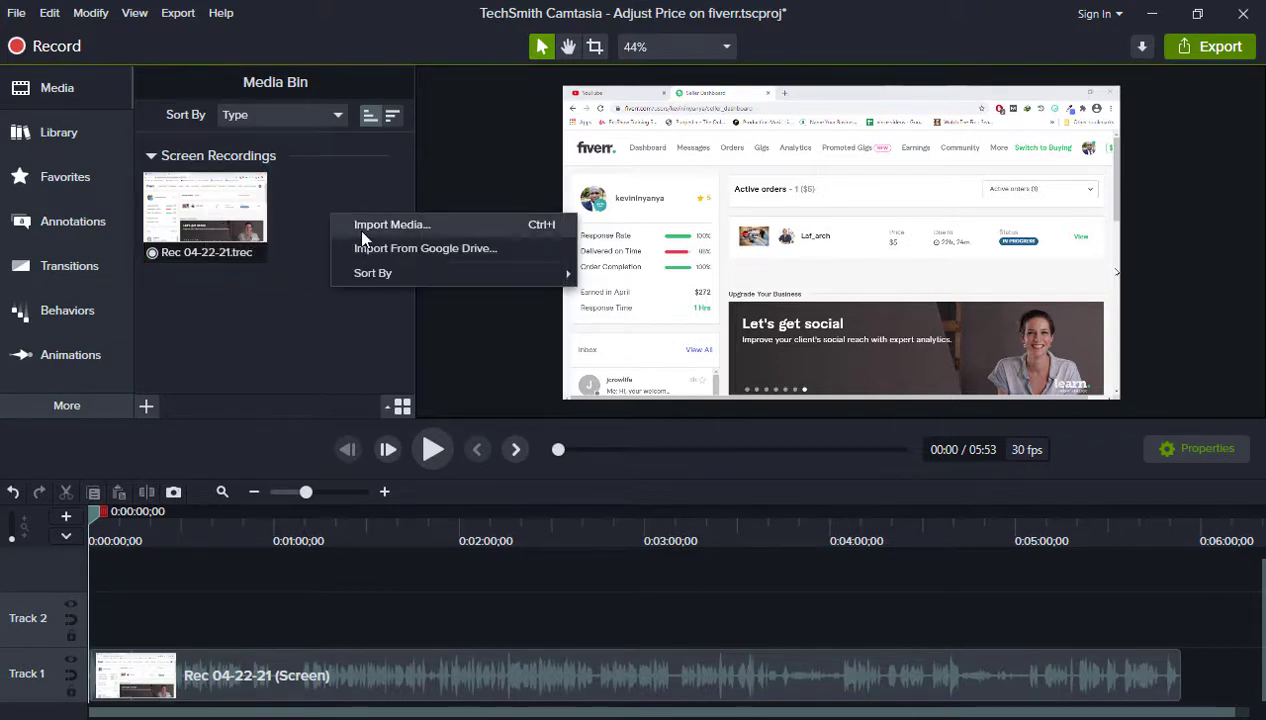
pyautogui.click(362, 234)
pyautogui.click(334, 176)
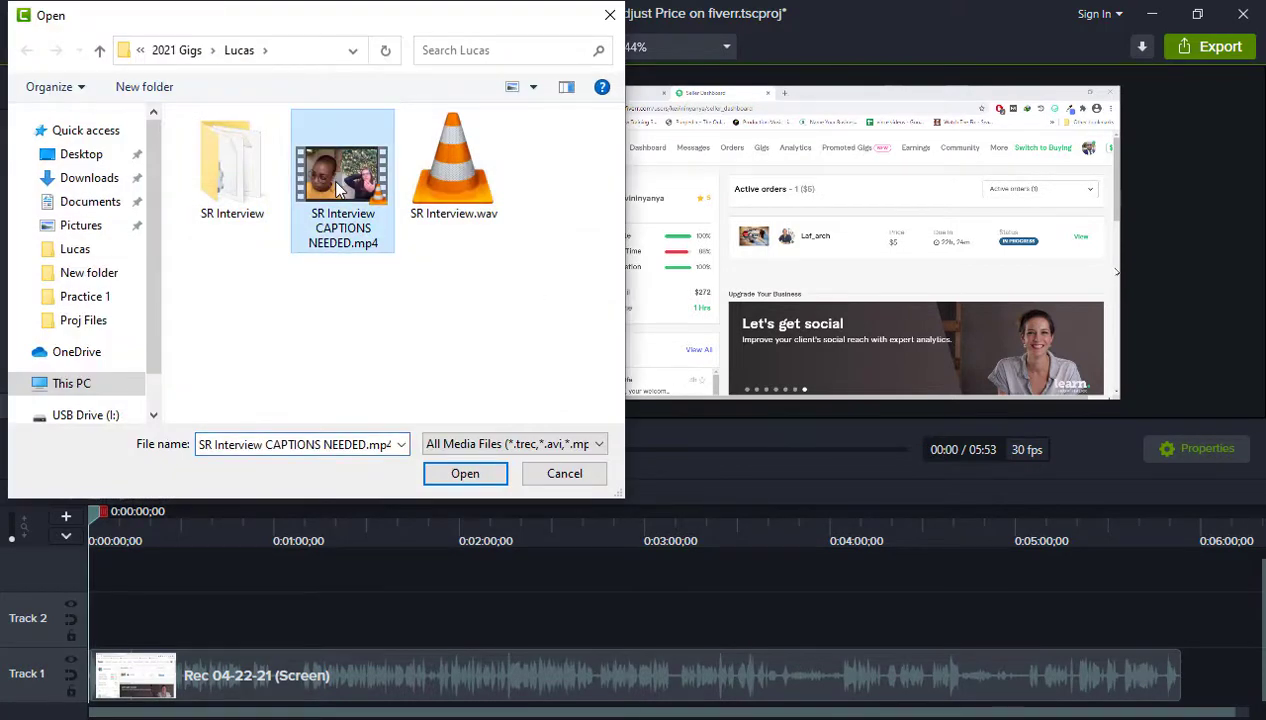
pyautogui.click(533, 473)
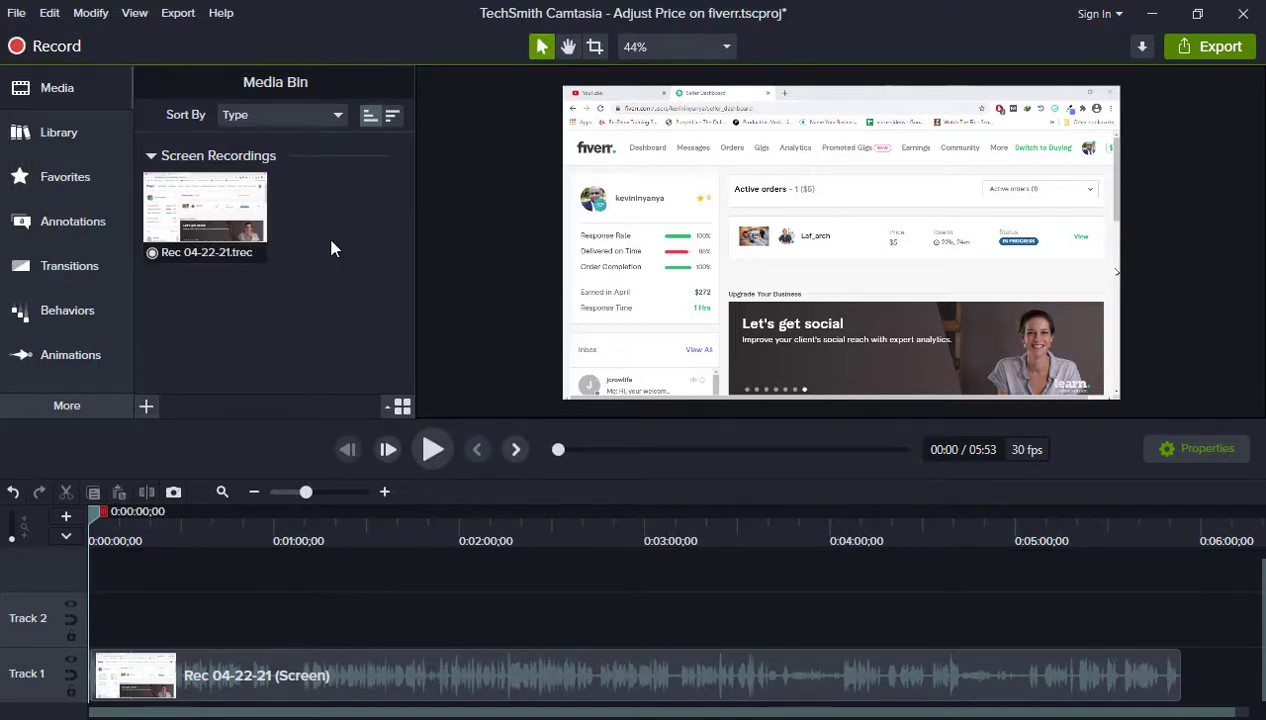
# Try to import the video SR Interview CAPTIONS NEEDED.mp4 from the Lucas folder into the media bin.
pyautogui.click(16, 13)
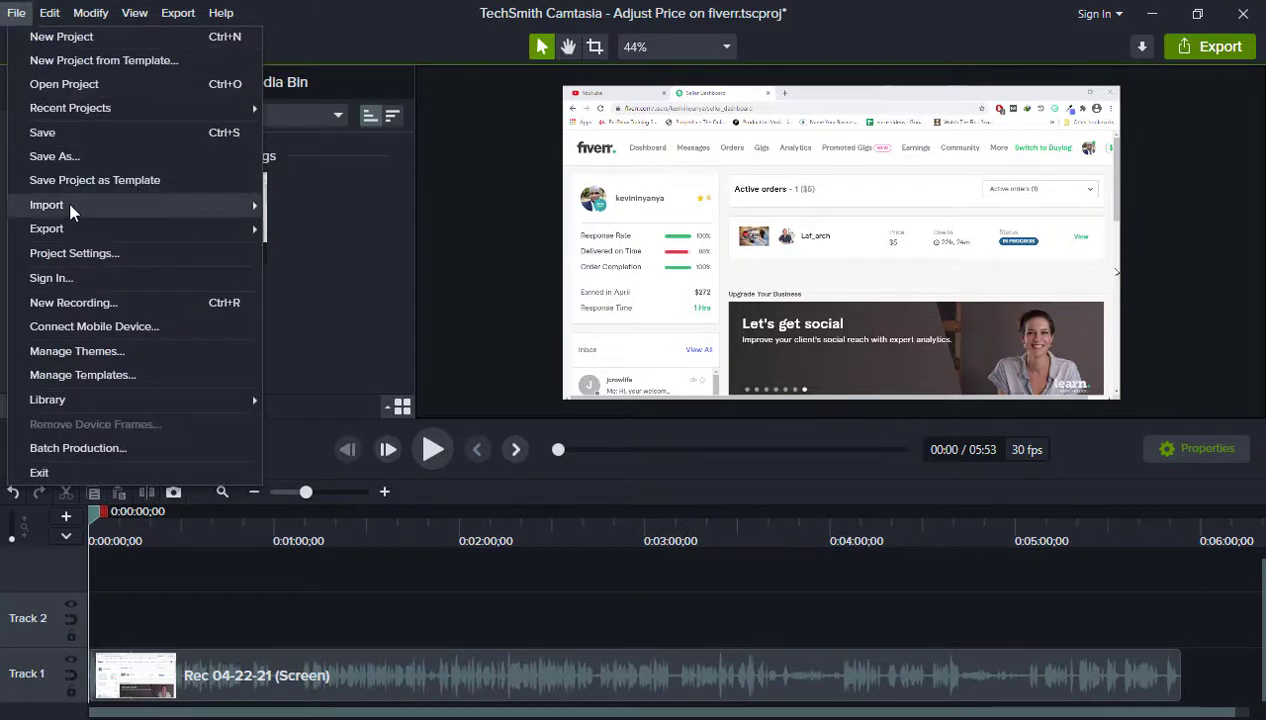
pyautogui.moveTo(72, 211)
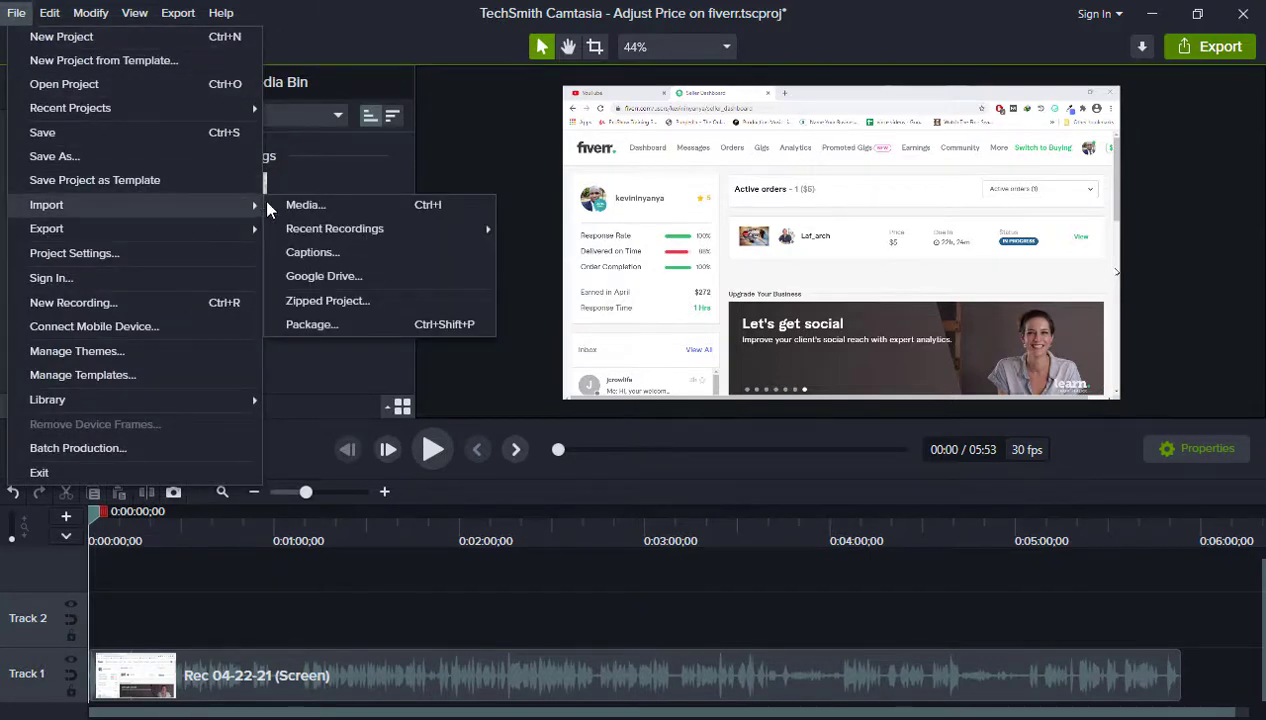
pyautogui.click(295, 204)
pyautogui.click(358, 183)
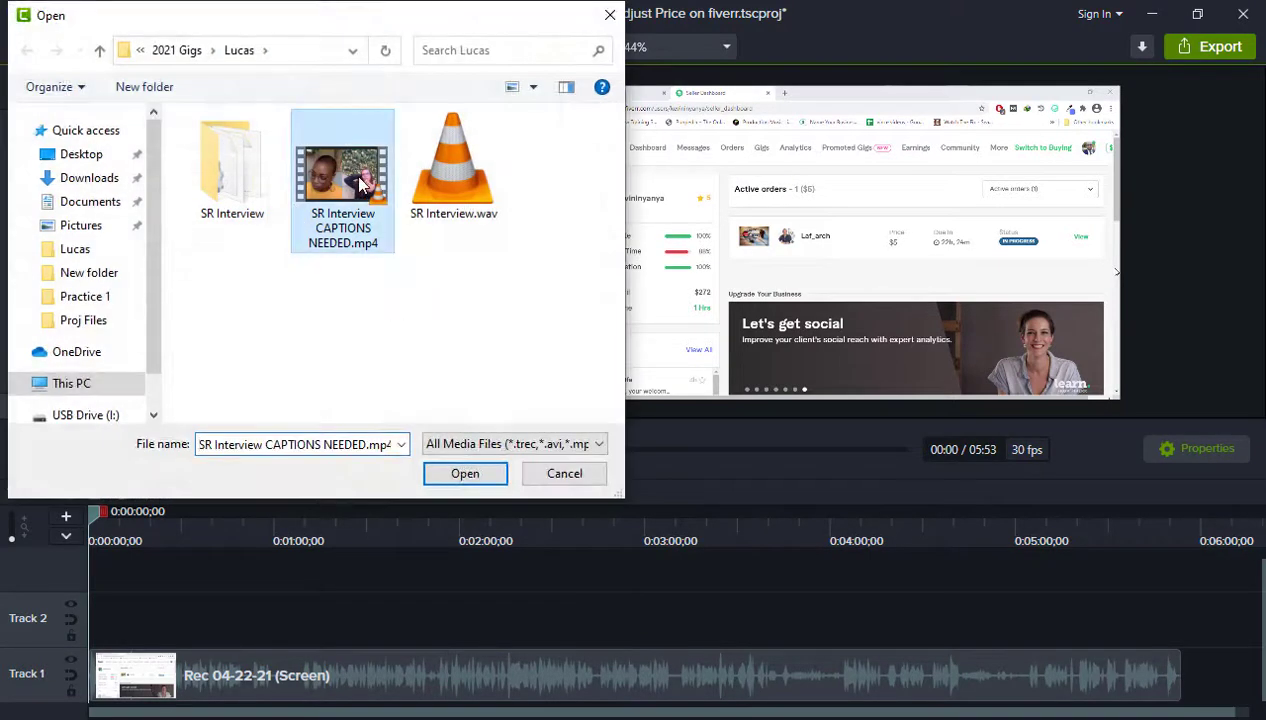
pyautogui.click(462, 477)
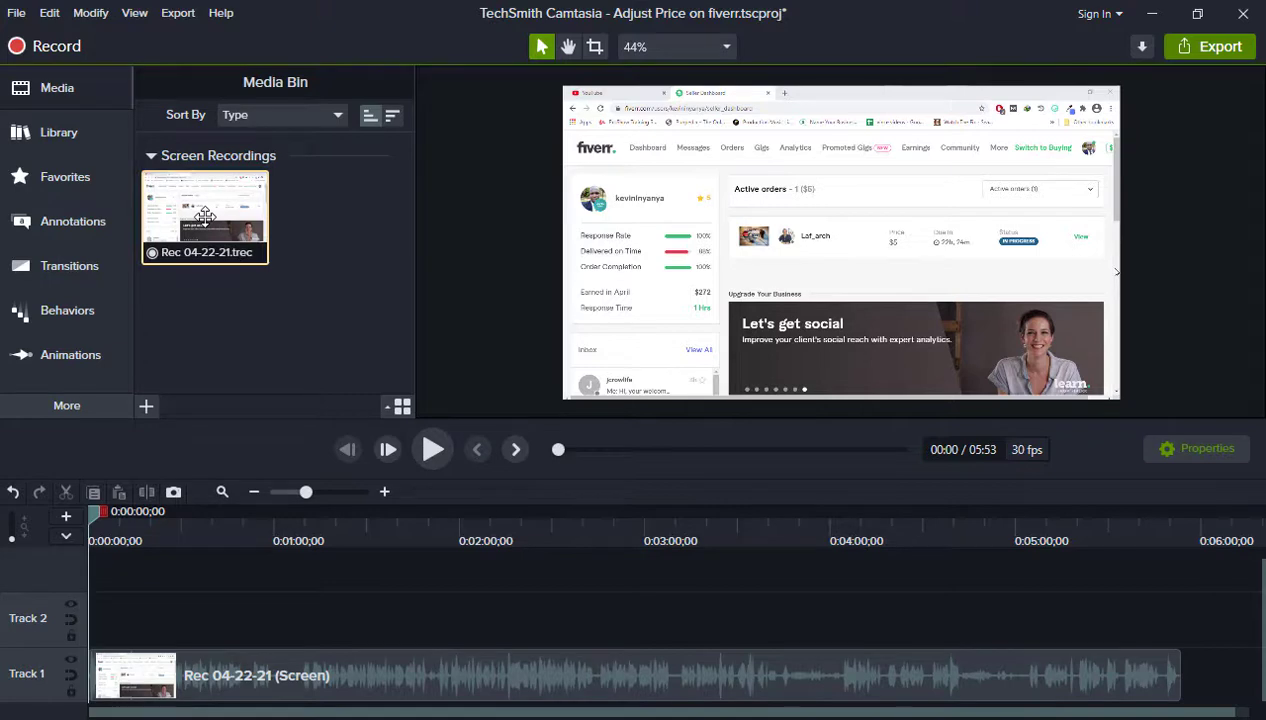
# Place a second copy of Rec 04-22-21.trec at the start of Track 2 and delete that copy again.
pyautogui.moveTo(204, 216); pyautogui.dragTo(82, 620)
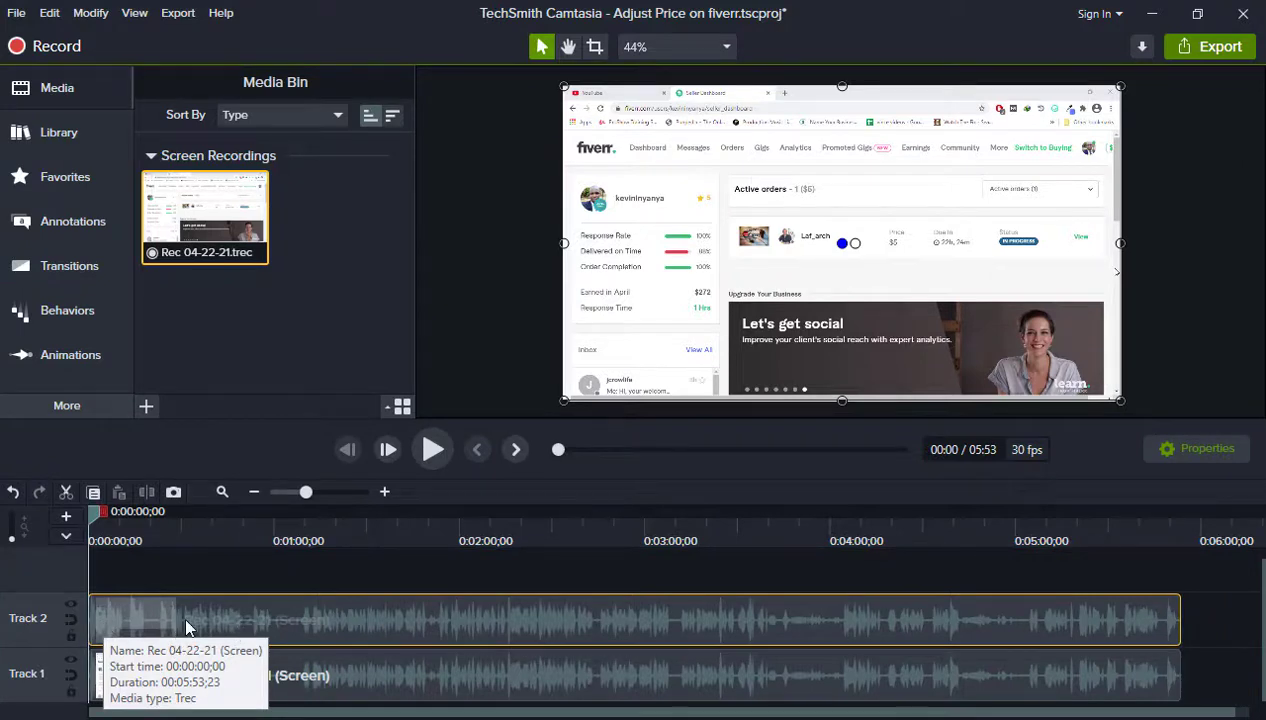
pyautogui.click(250, 578)
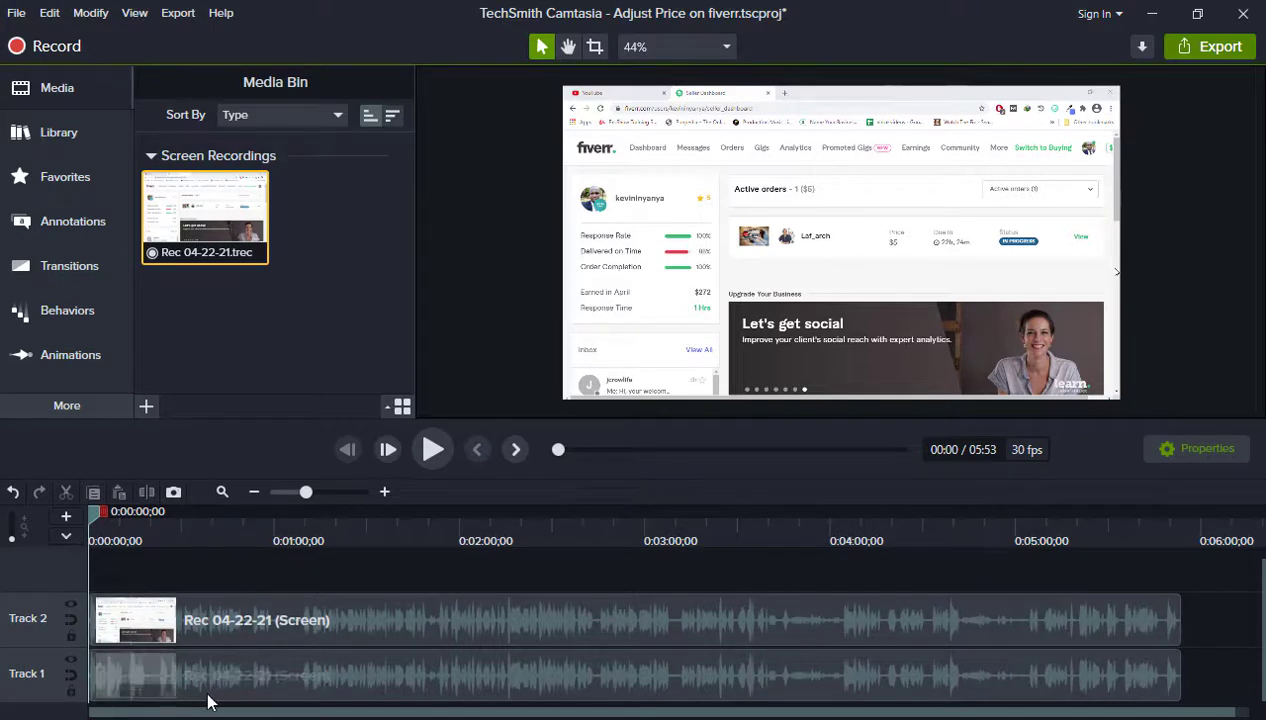
pyautogui.click(485, 622)
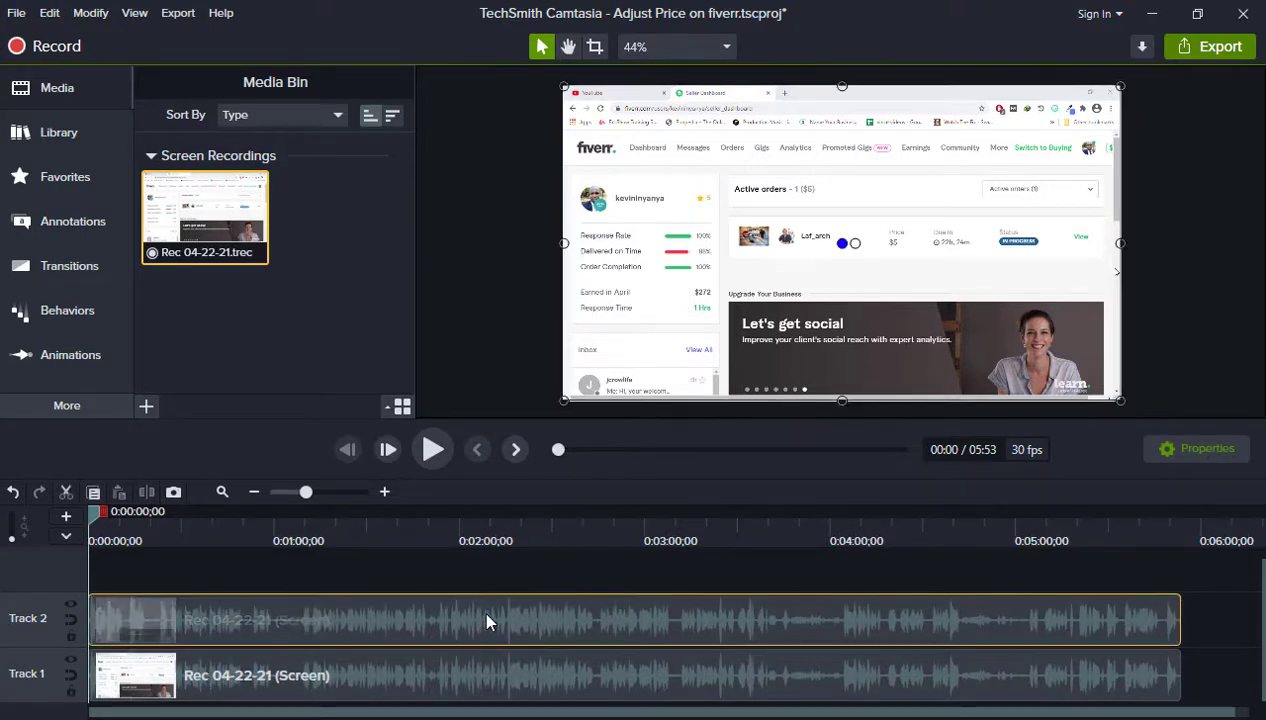
pyautogui.press('Delete')
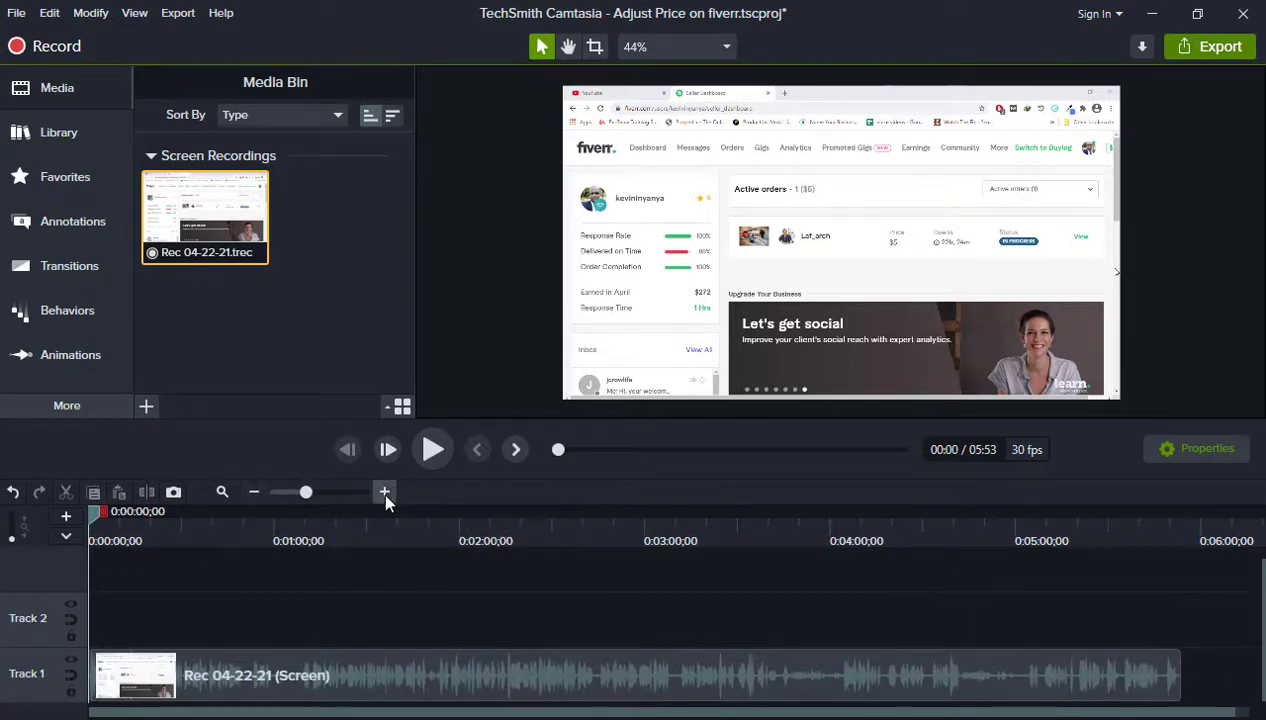
# Select the timeline range from 0:00:06;10 to 0:00:09;11 and clear the range selection.
pyautogui.moveTo(307, 494)
pyautogui.mouseDown()
pyautogui.moveTo(333, 494)
pyautogui.moveTo(299, 498)
pyautogui.mouseUp()
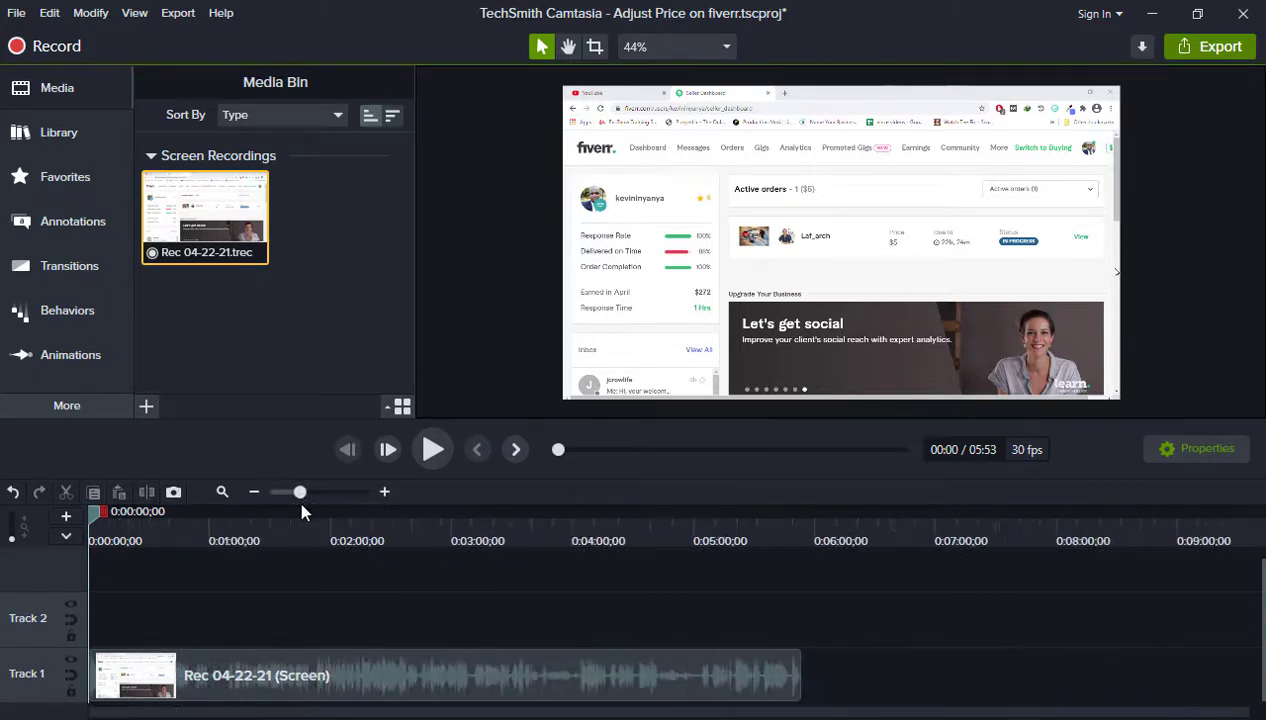
pyautogui.click(383, 494)
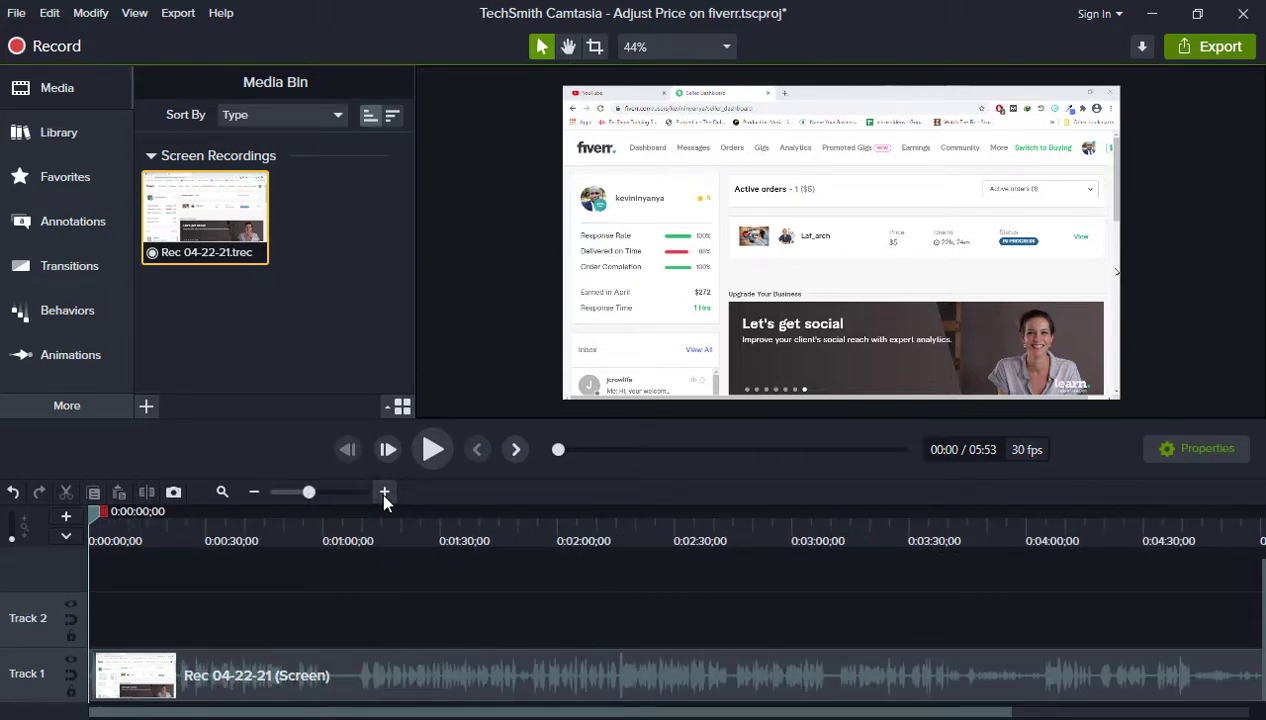
pyautogui.click(383, 494)
pyautogui.click(383, 494)
pyautogui.click(383, 494)
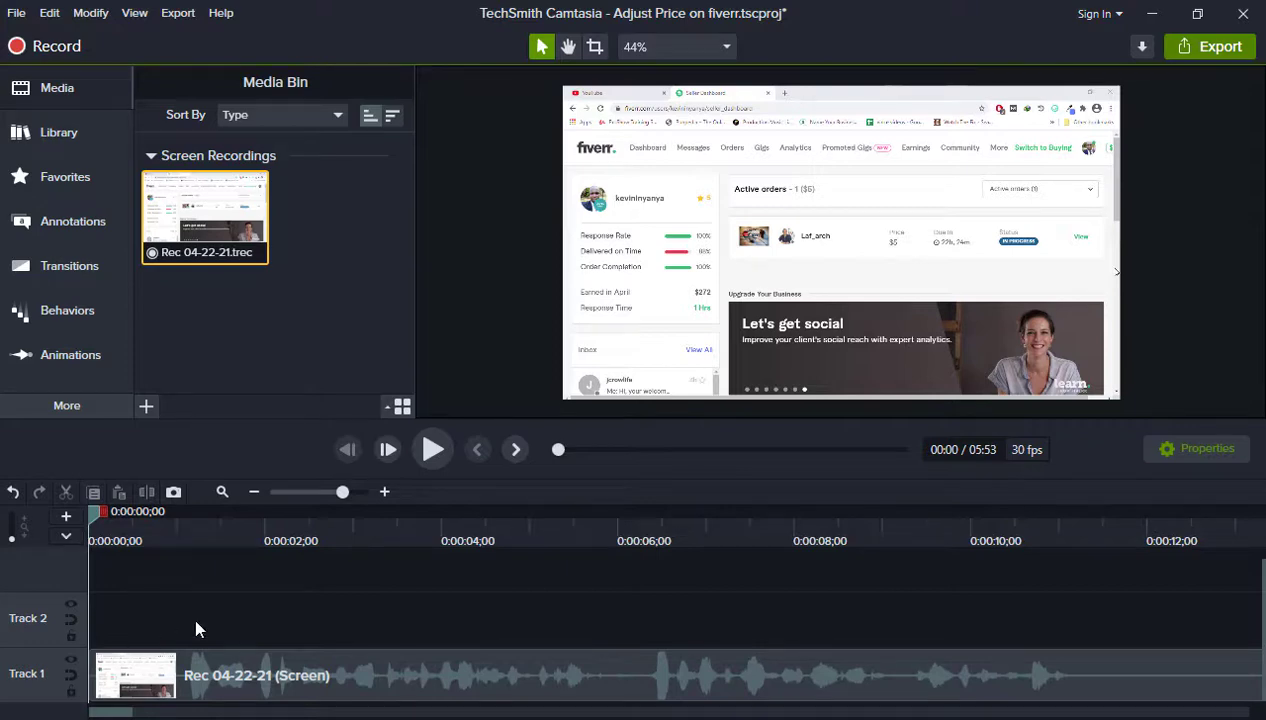
pyautogui.click(299, 680)
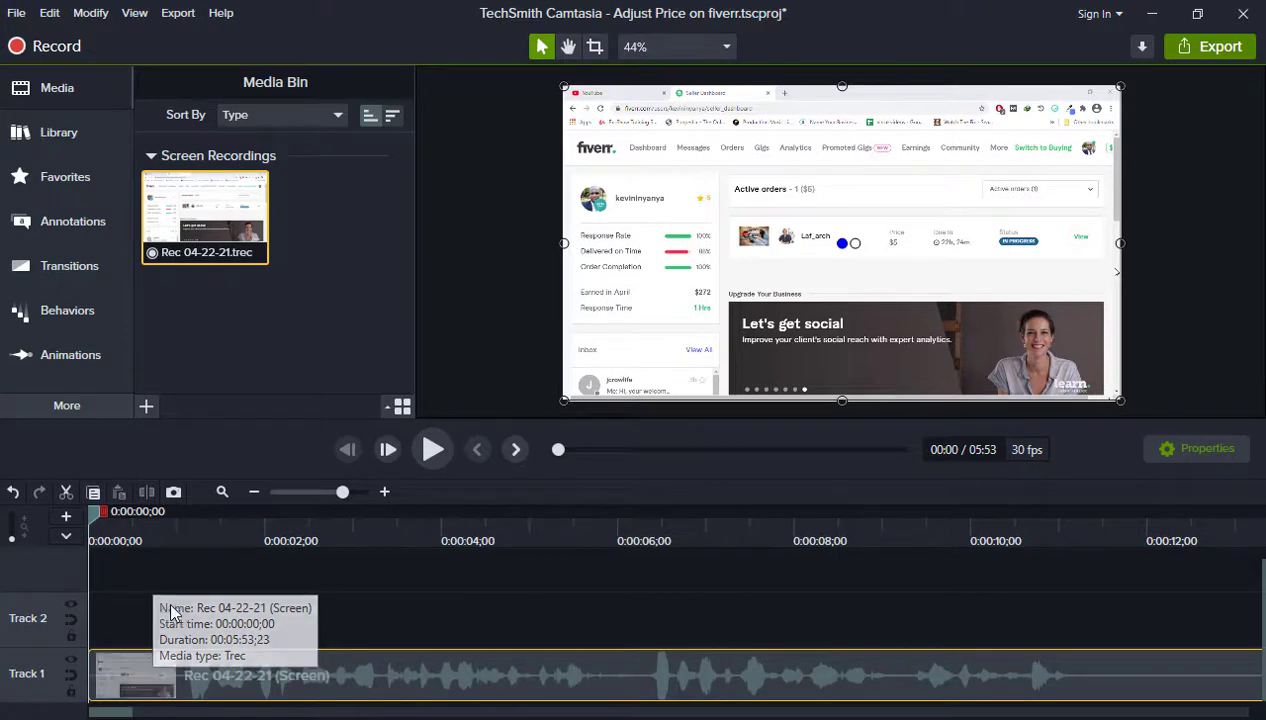
pyautogui.moveTo(95, 525); pyautogui.dragTo(655, 682)
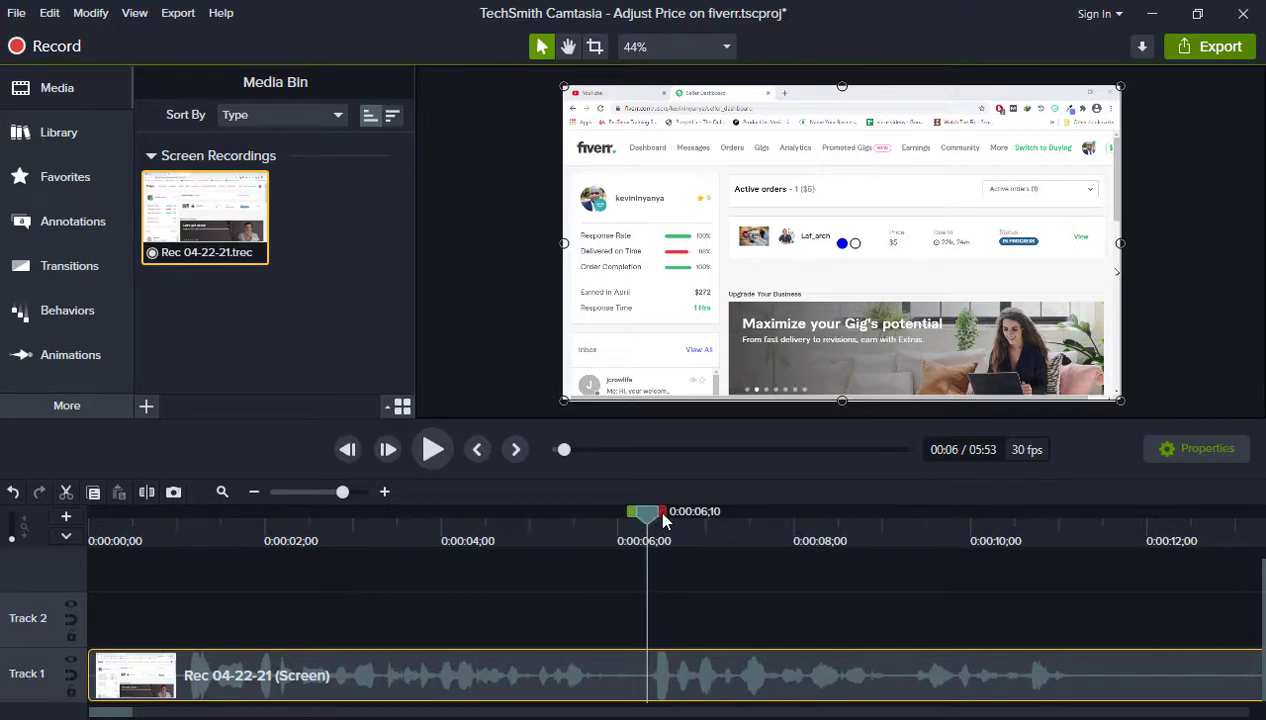
pyautogui.moveTo(662, 519); pyautogui.dragTo(931, 553)
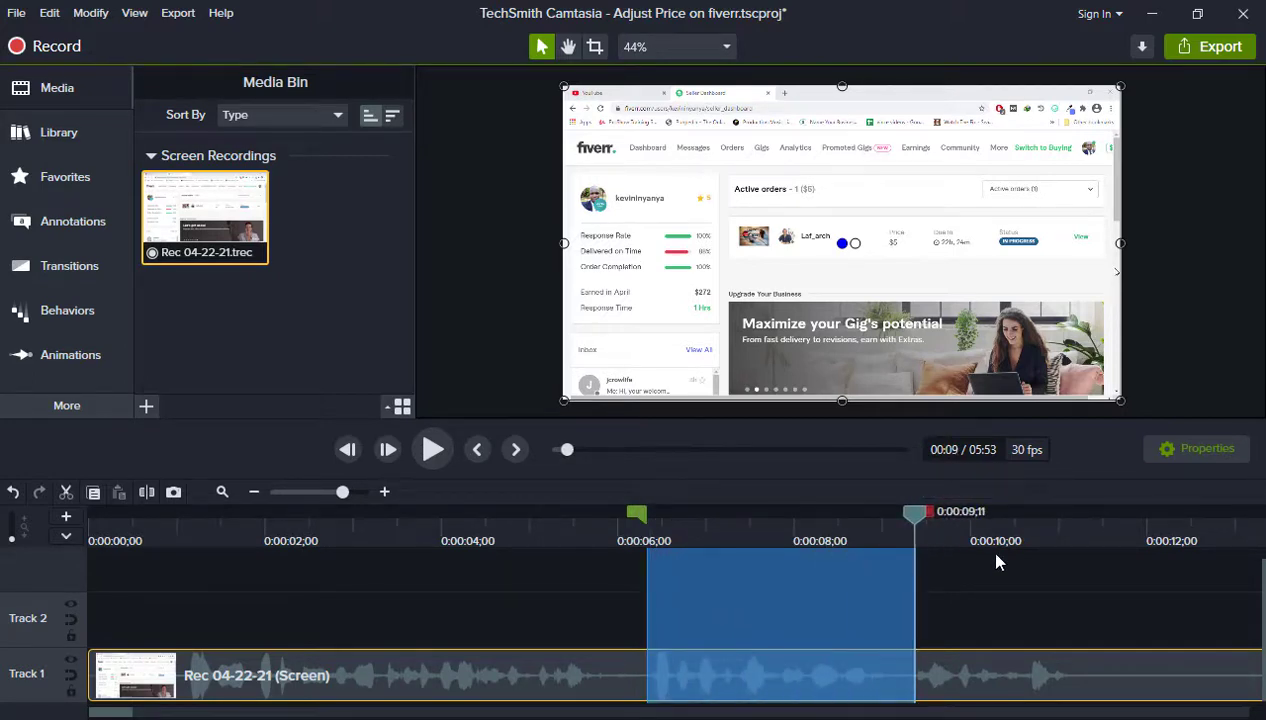
pyautogui.doubleClick(917, 522)
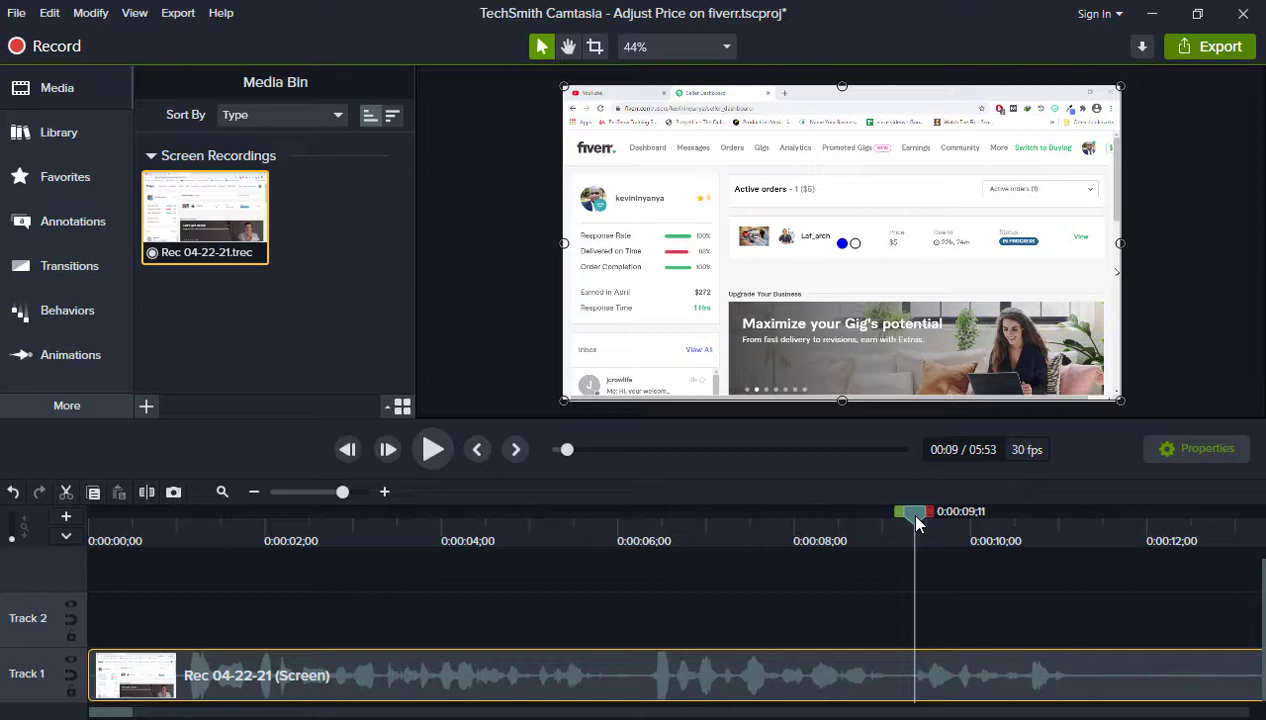
# Split the Track 1 recording at 0:00:06;00, select the second part, and undo the split.
pyautogui.moveTo(916, 522); pyautogui.dragTo(621, 625)
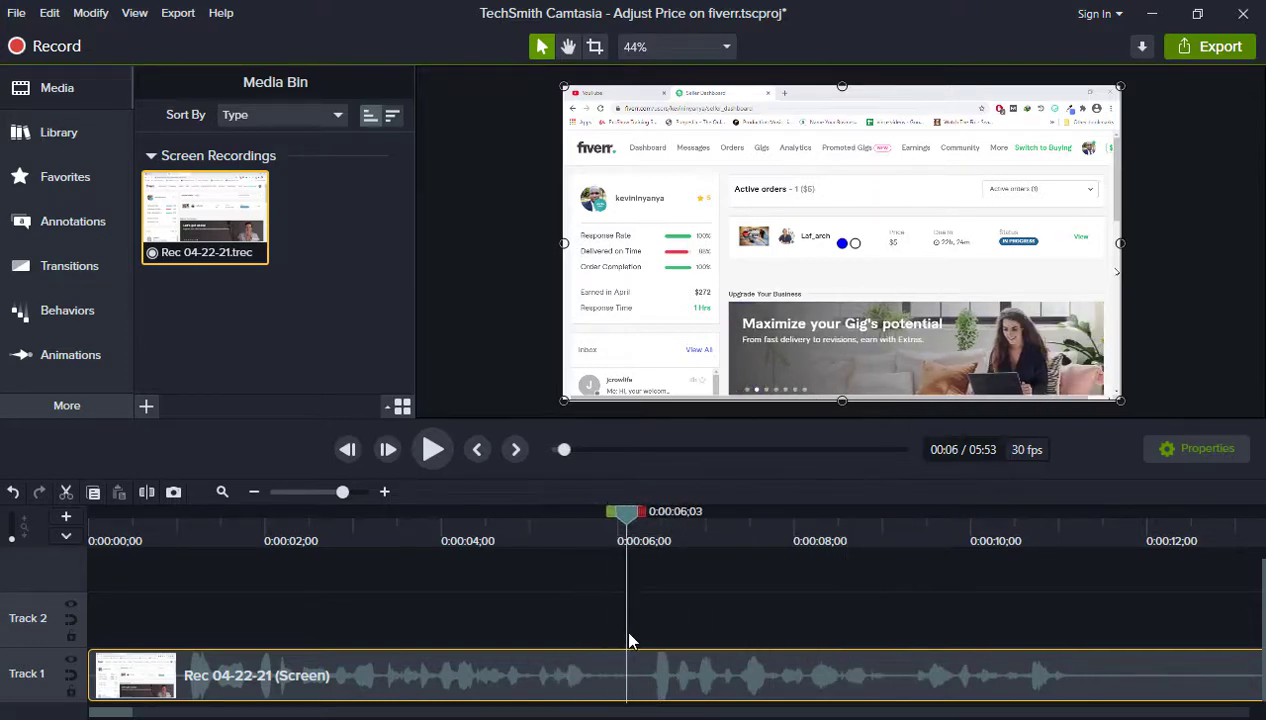
pyautogui.moveTo(621, 520); pyautogui.dragTo(624, 522)
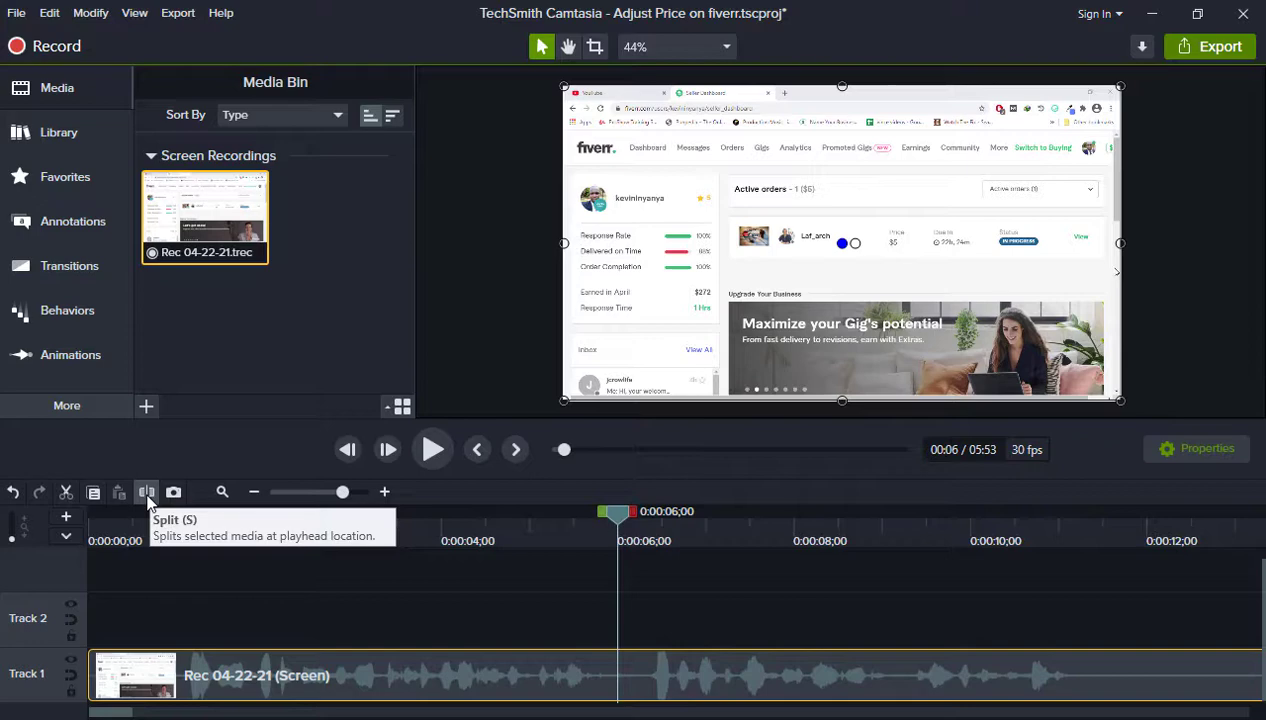
pyautogui.click(147, 500)
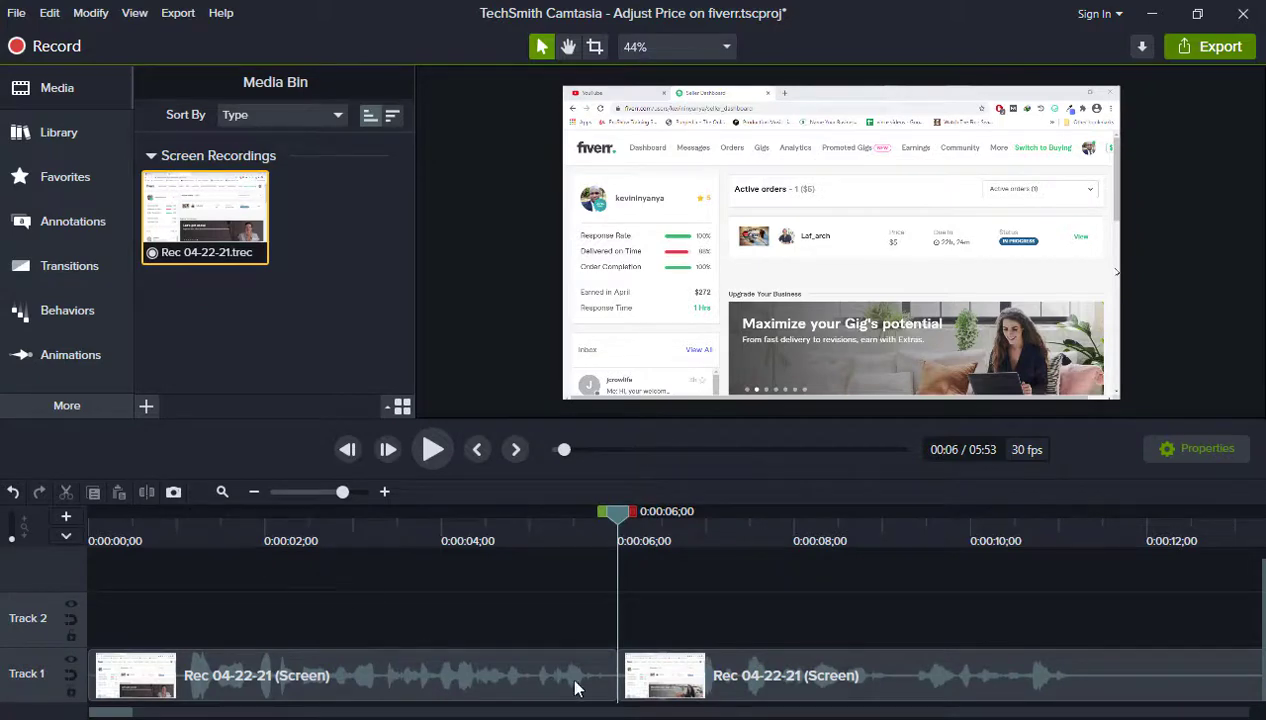
pyautogui.moveTo(677, 680); pyautogui.dragTo(628, 690)
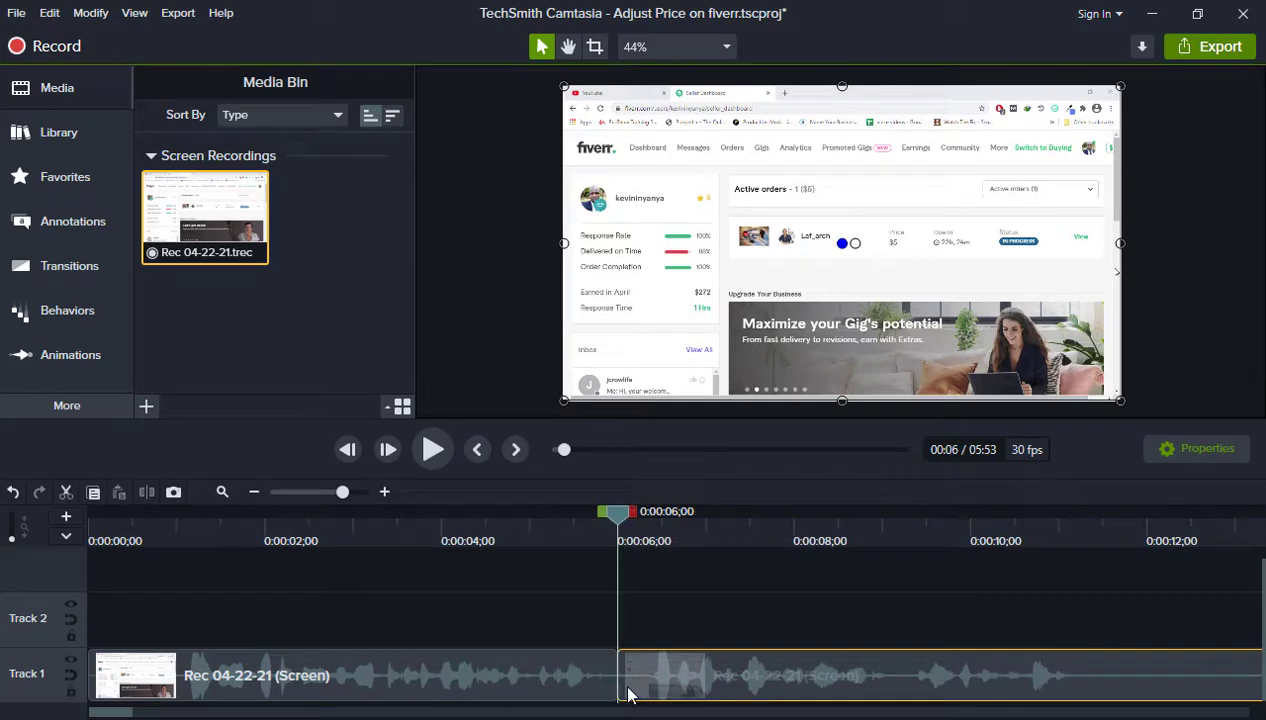
pyautogui.hotkey('ctrl', 'z')
pyautogui.hotkey('ctrl', 'z')
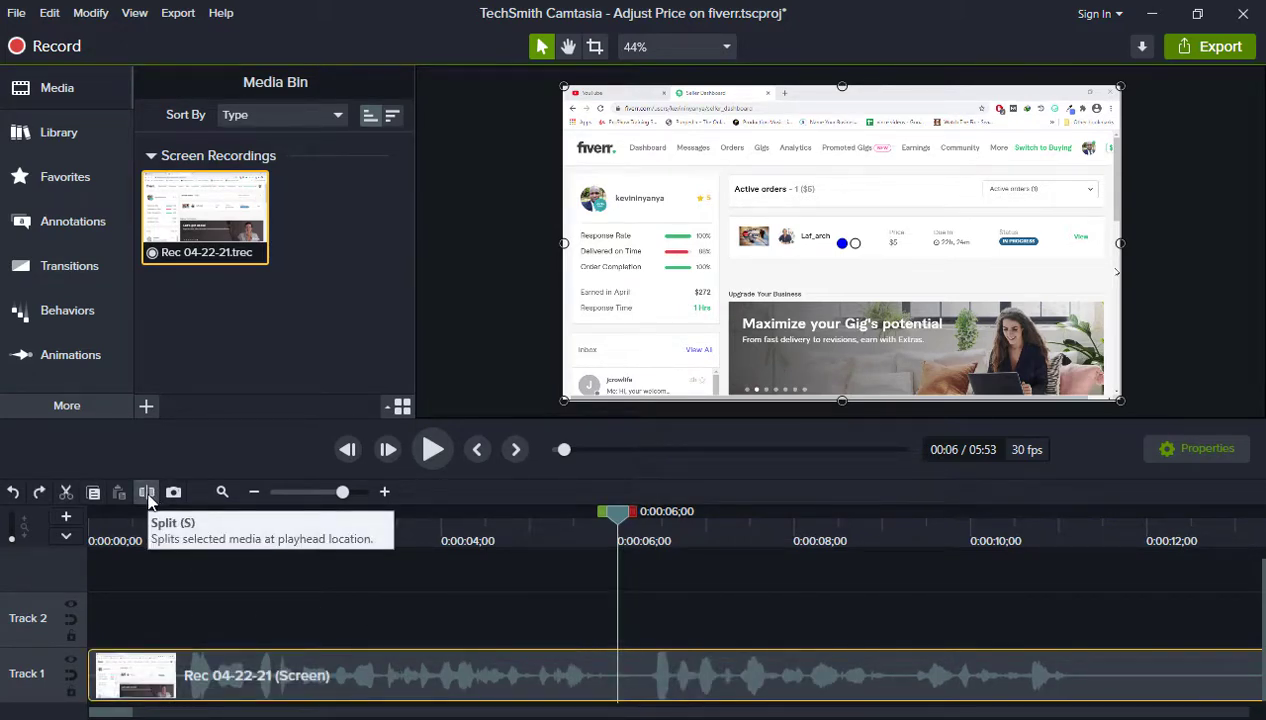
# Repeat the split of the Track 1 recording at the unchanged playhead position and undo it once more.
pyautogui.click(147, 492)
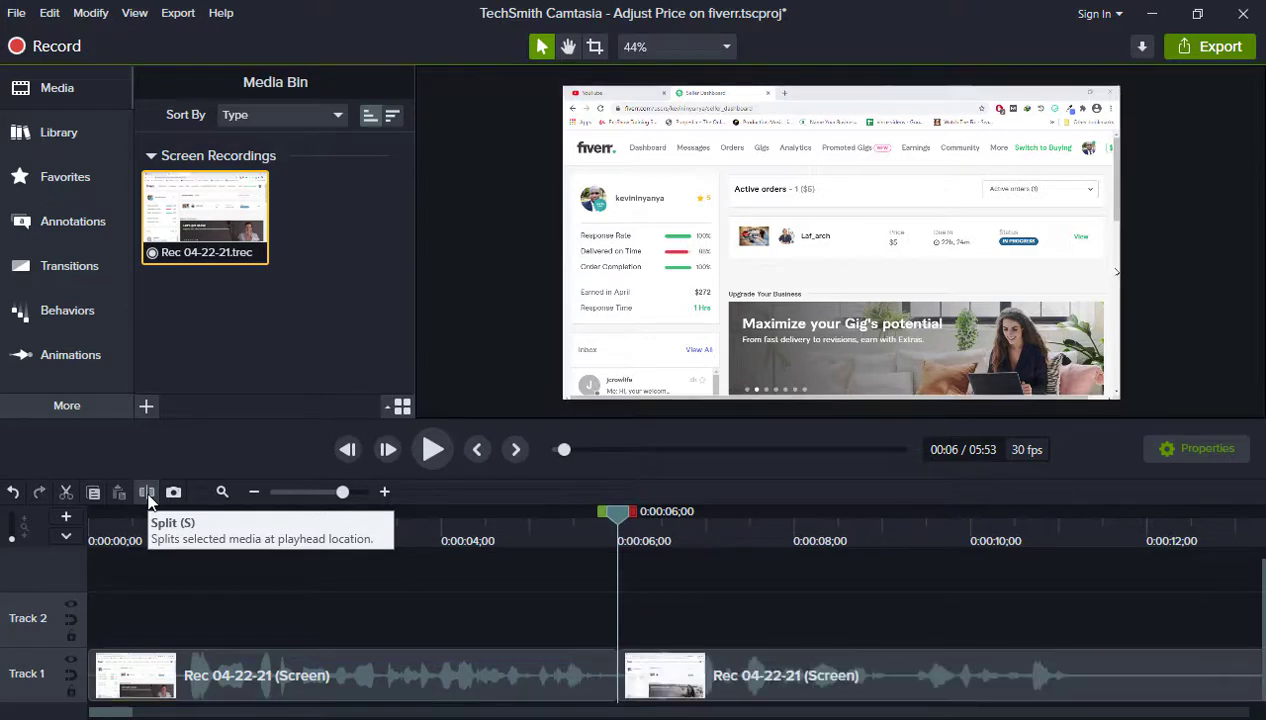
pyautogui.moveTo(655, 686)
pyautogui.mouseDown()
pyautogui.moveTo(746, 687)
pyautogui.moveTo(656, 701)
pyautogui.mouseUp()
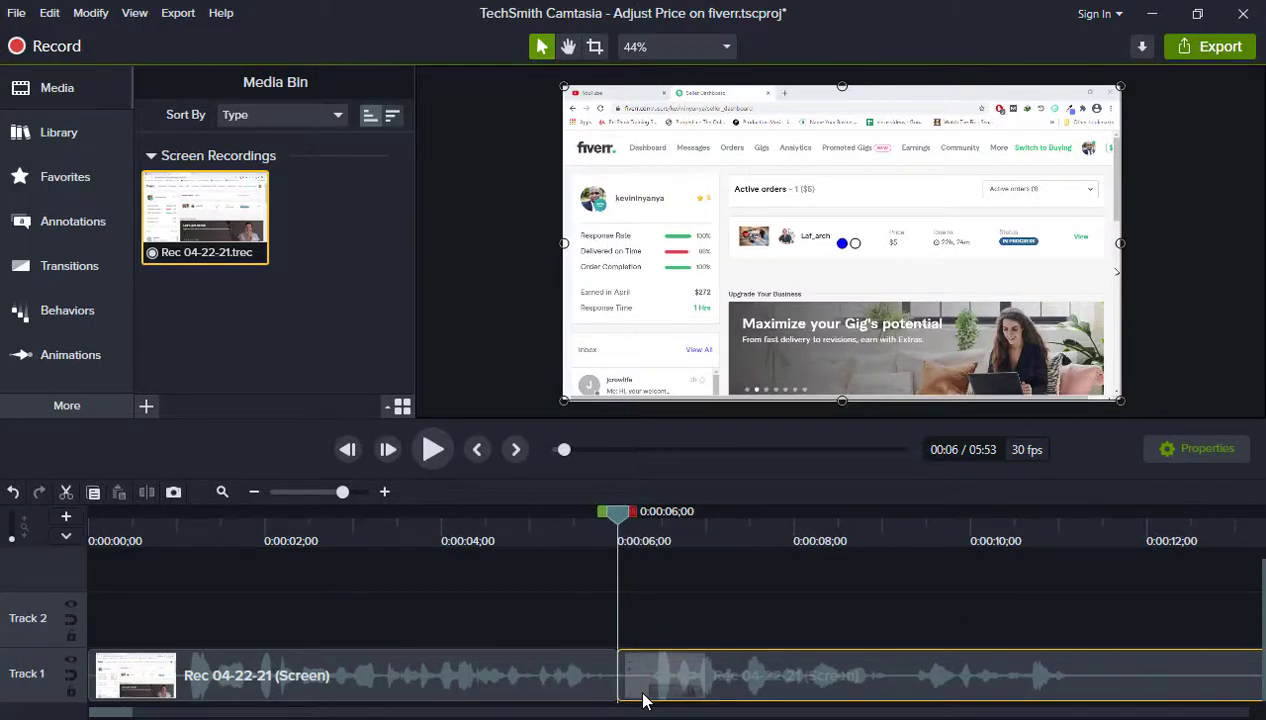
pyautogui.hotkey('ctrl', 'z')
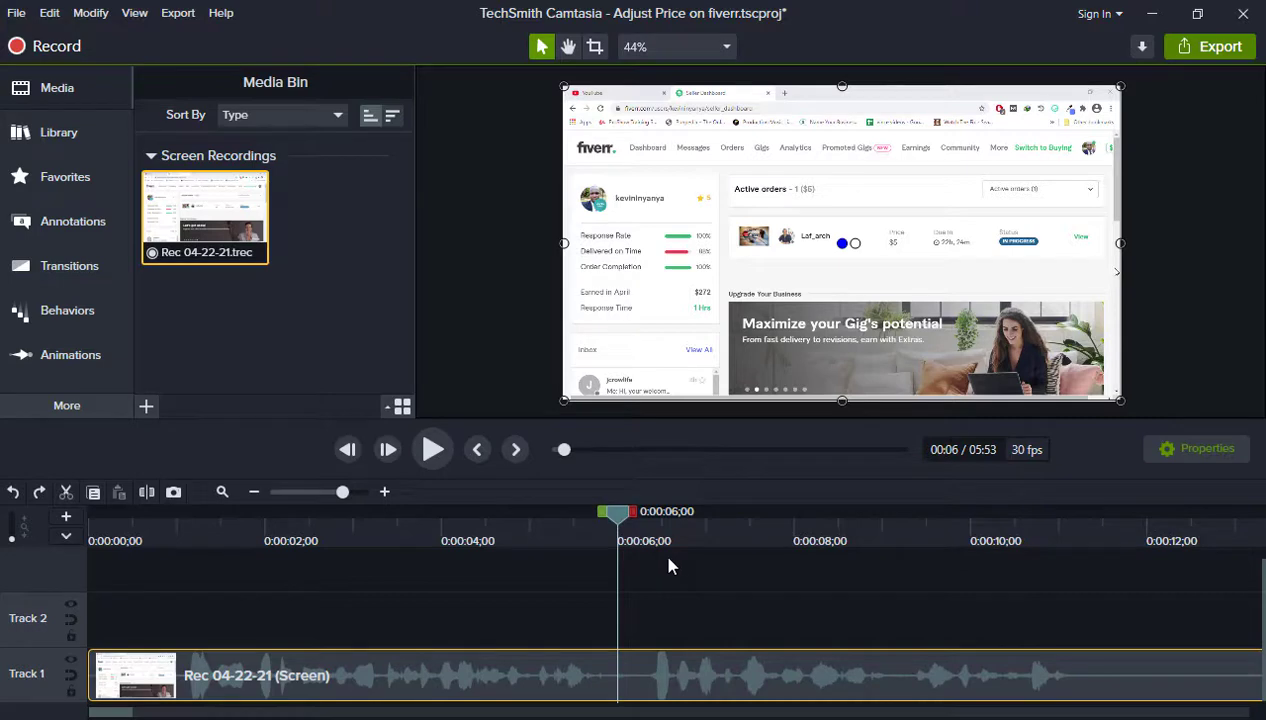
# Split the Track 1 recording at 0:00:09;08 and again at 0:00:12;00.
pyautogui.moveTo(631, 521); pyautogui.dragTo(912, 537)
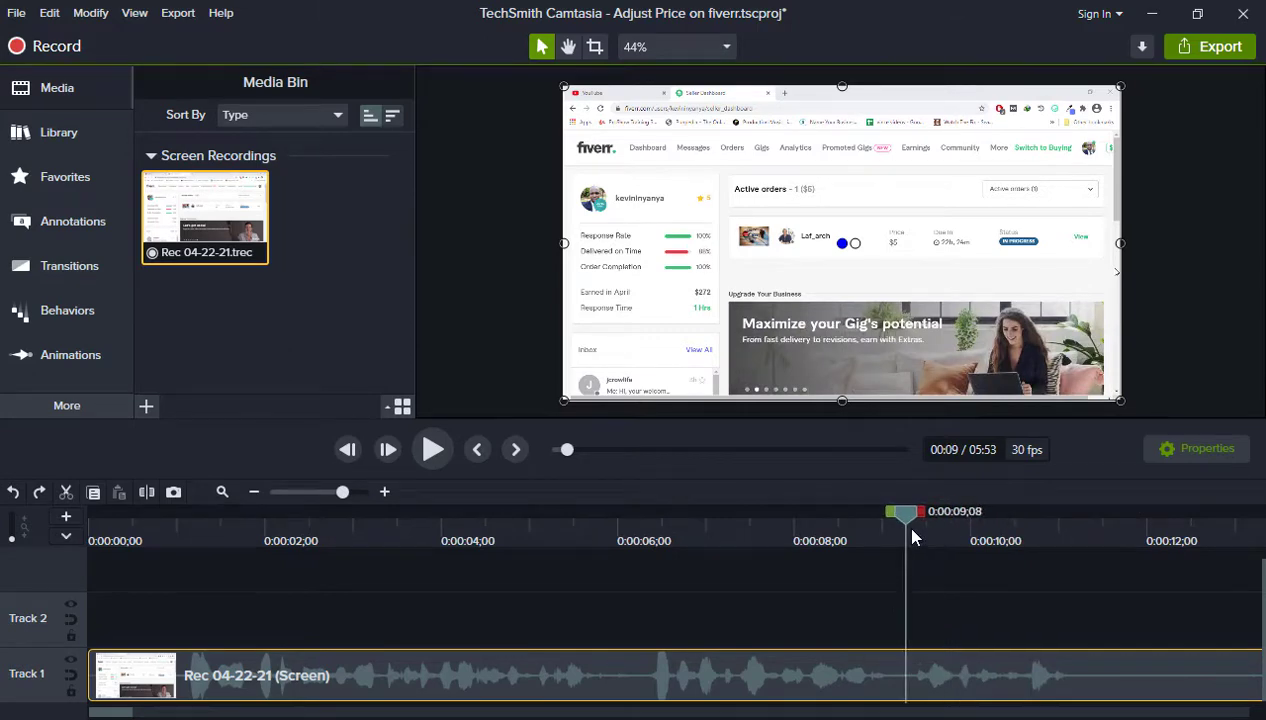
pyautogui.press('s')
pyautogui.moveTo(903, 522); pyautogui.dragTo(1144, 578)
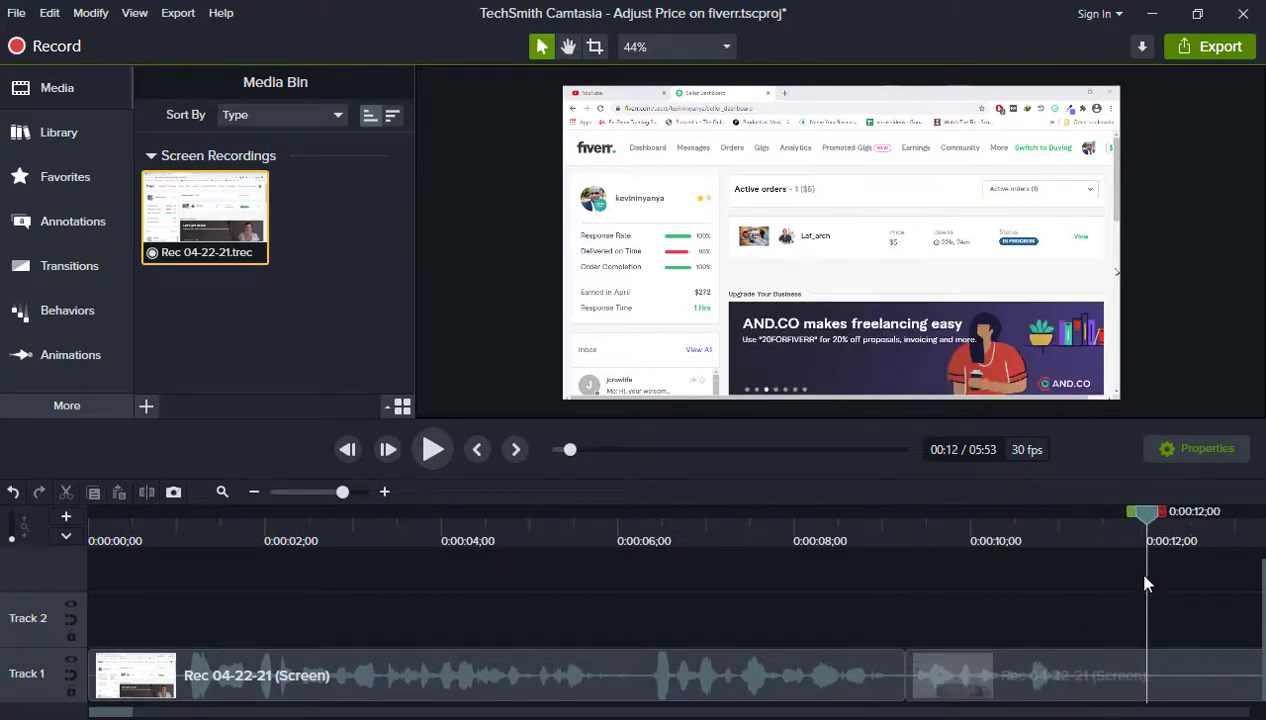
pyautogui.click(1147, 690)
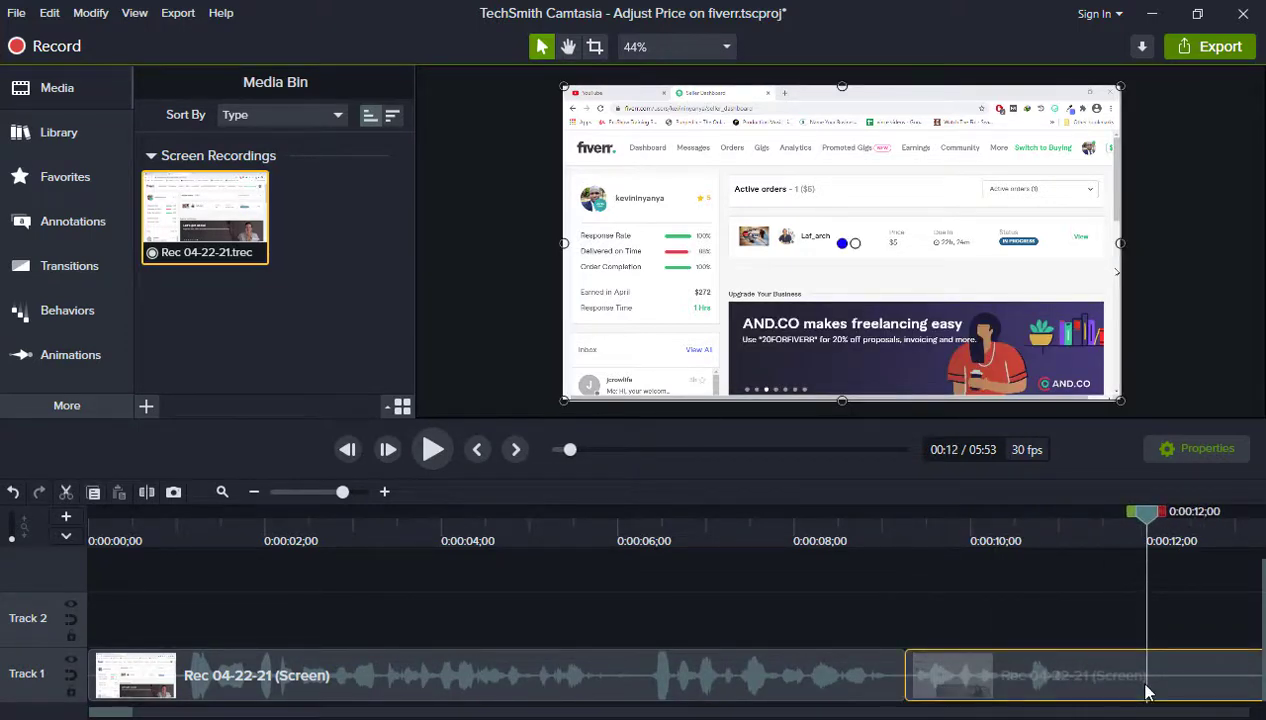
pyautogui.press('s')
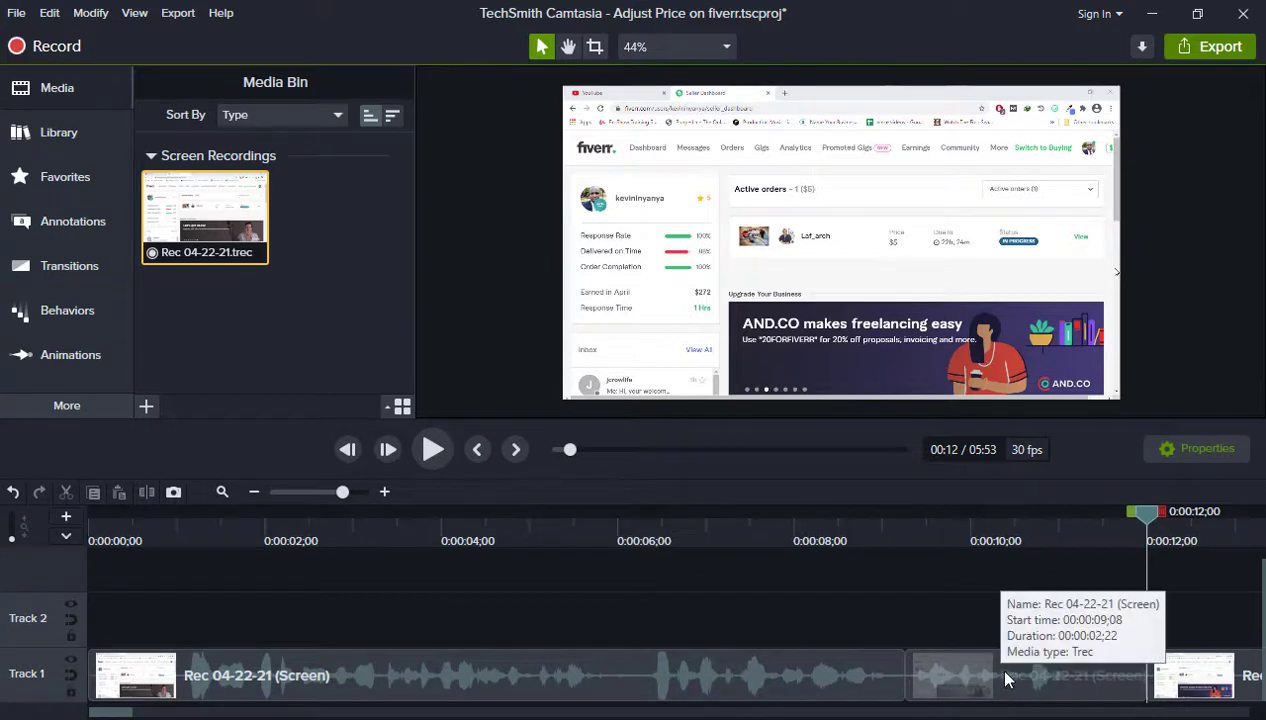
# Delete the clip between the two splits on Track 1, closing the gap, and undo the deletion.
pyautogui.click(1006, 679)
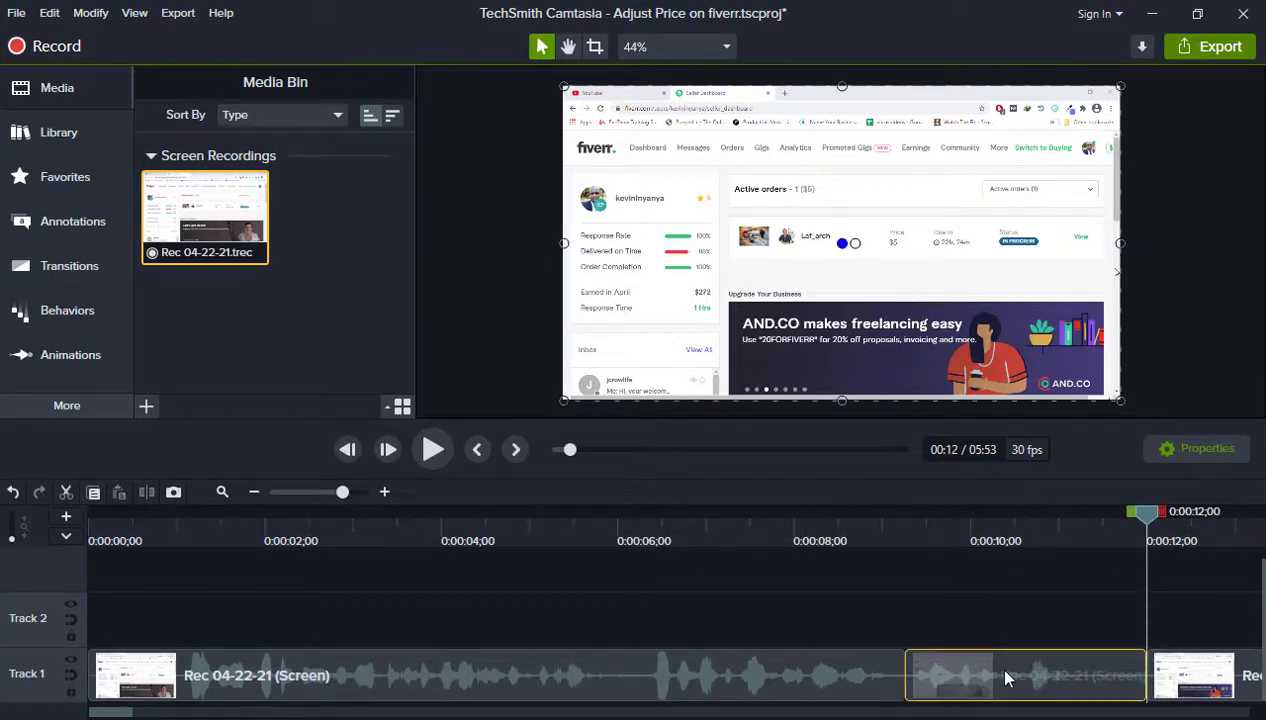
pyautogui.press('Delete')
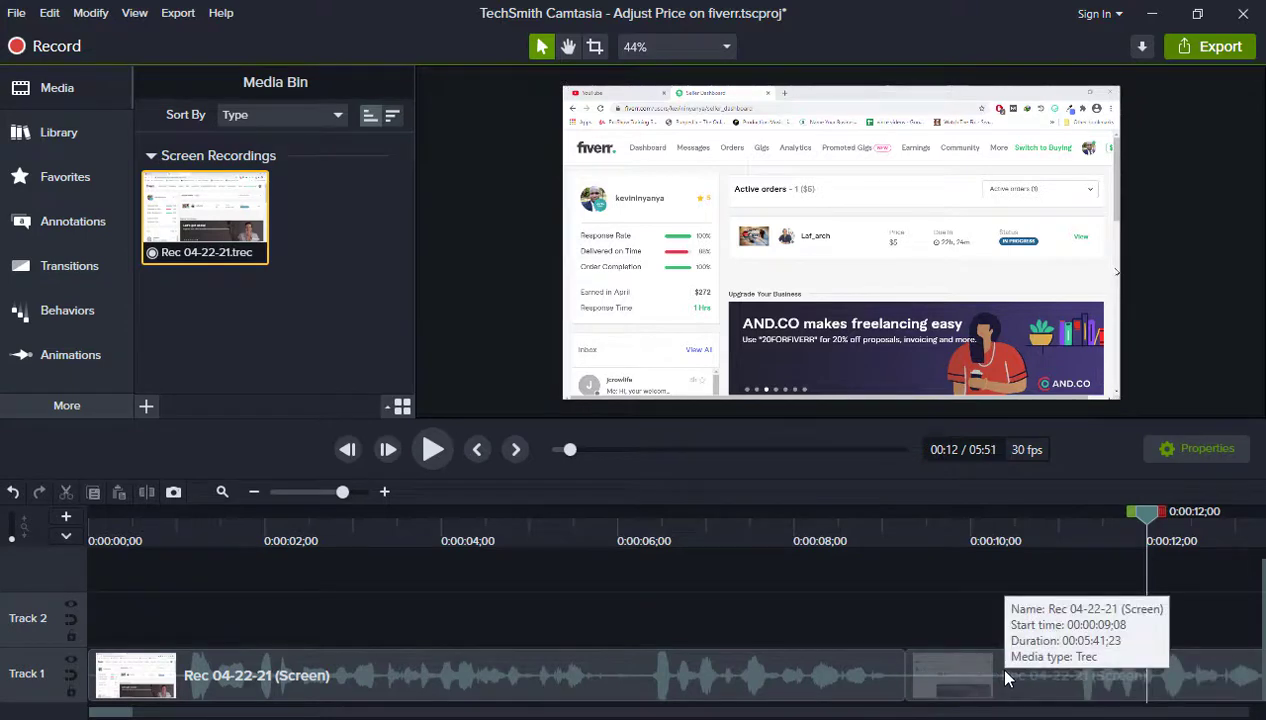
pyautogui.moveTo(1147, 512); pyautogui.dragTo(868, 525)
pyautogui.click(932, 524)
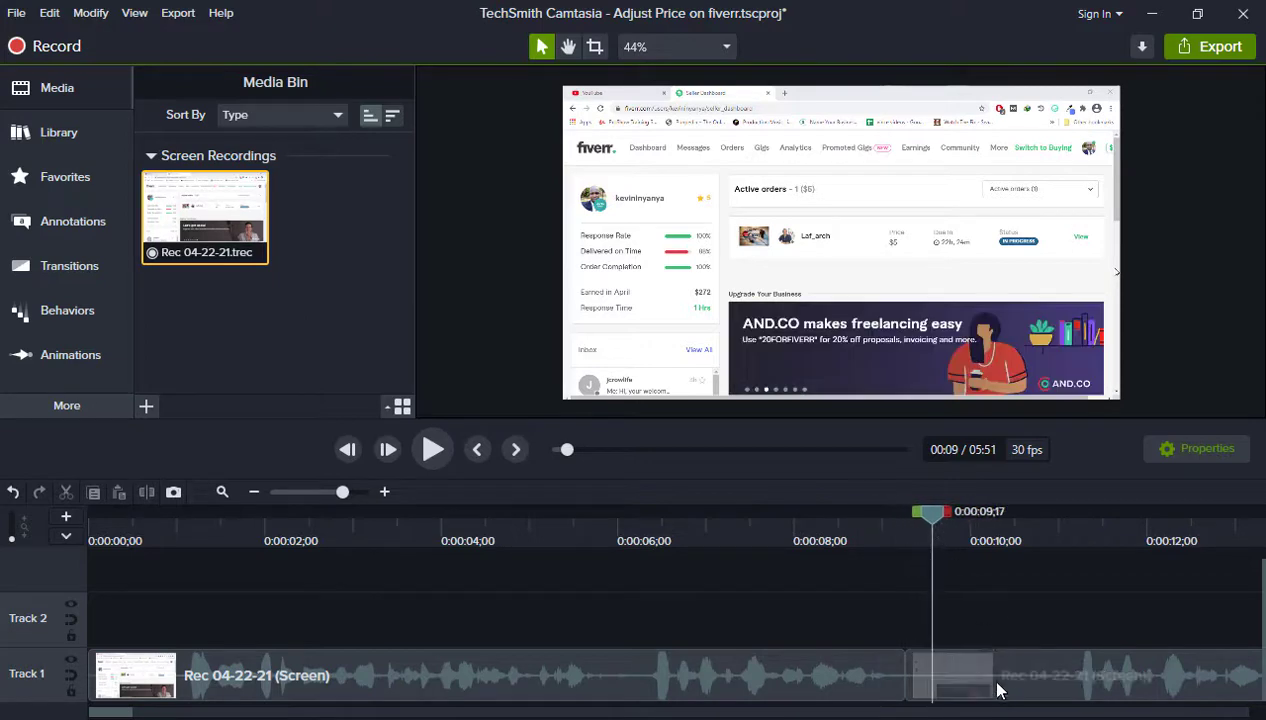
pyautogui.click(997, 690)
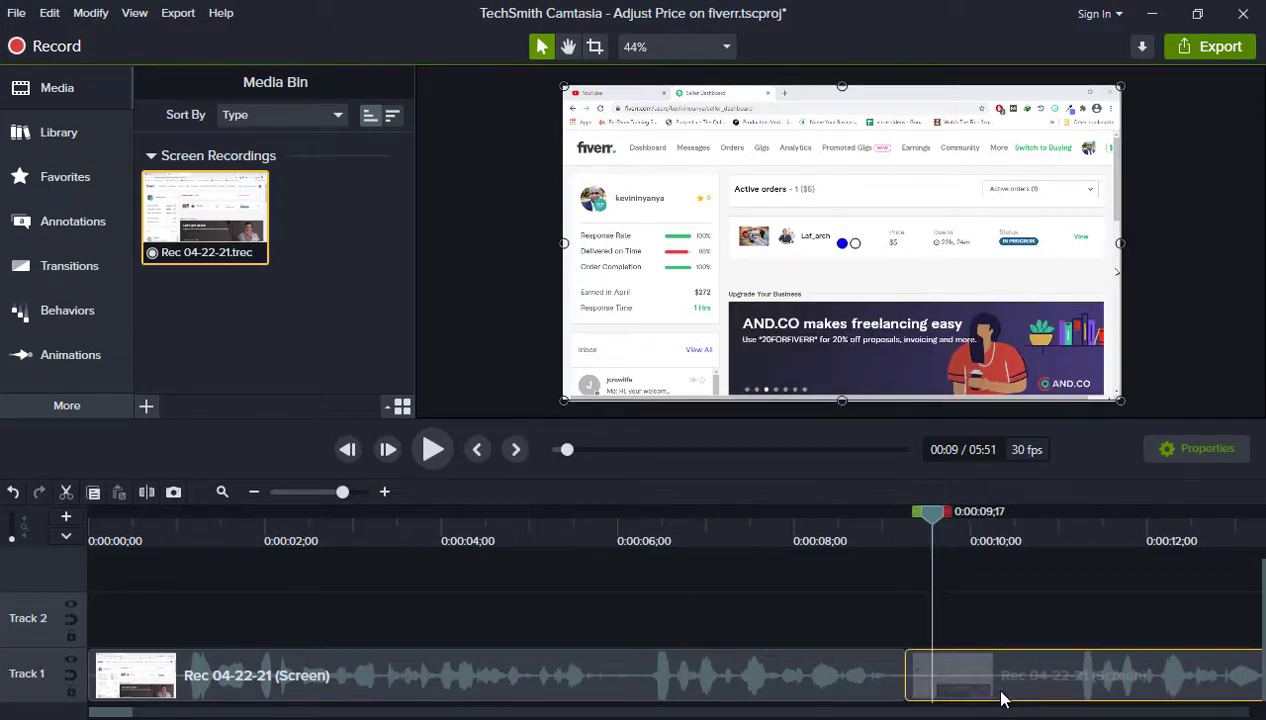
pyautogui.hotkey('ctrl', 'z')
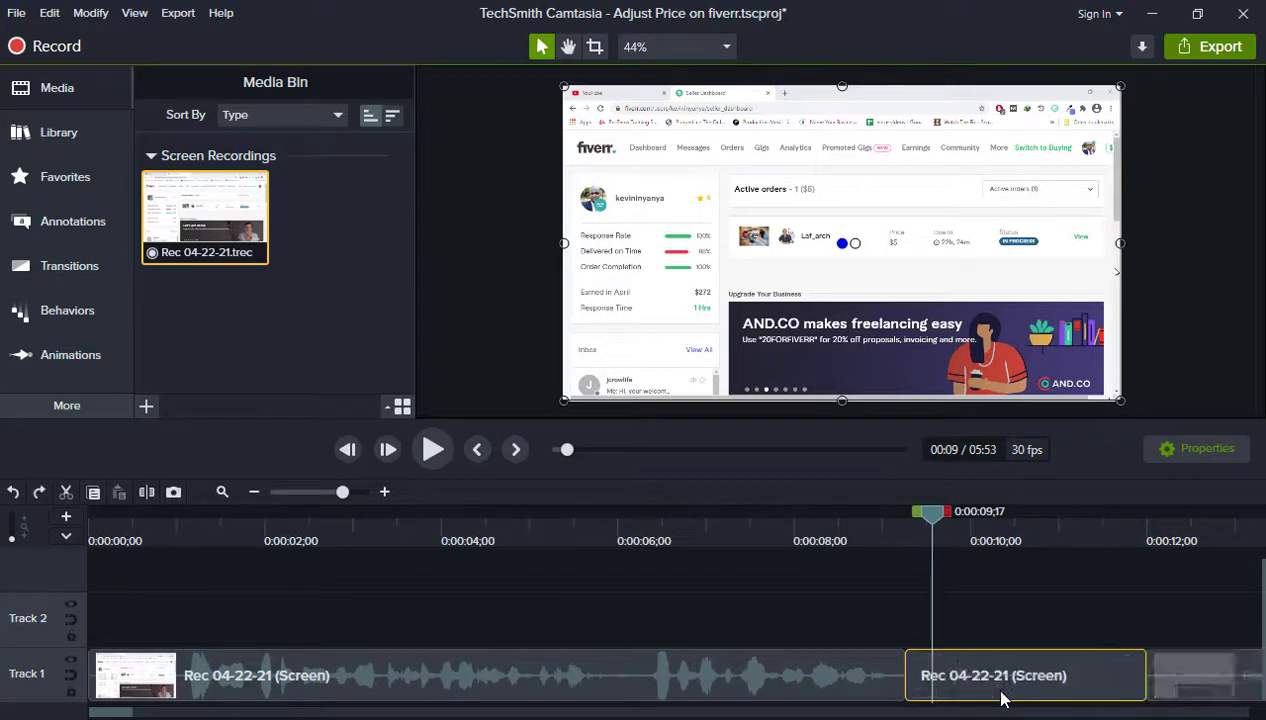
# Undo the splits of the Track 1 recording and select the range from 0:00:09;08 to 0:00:11;19.
pyautogui.hotkey('ctrl', 'z')
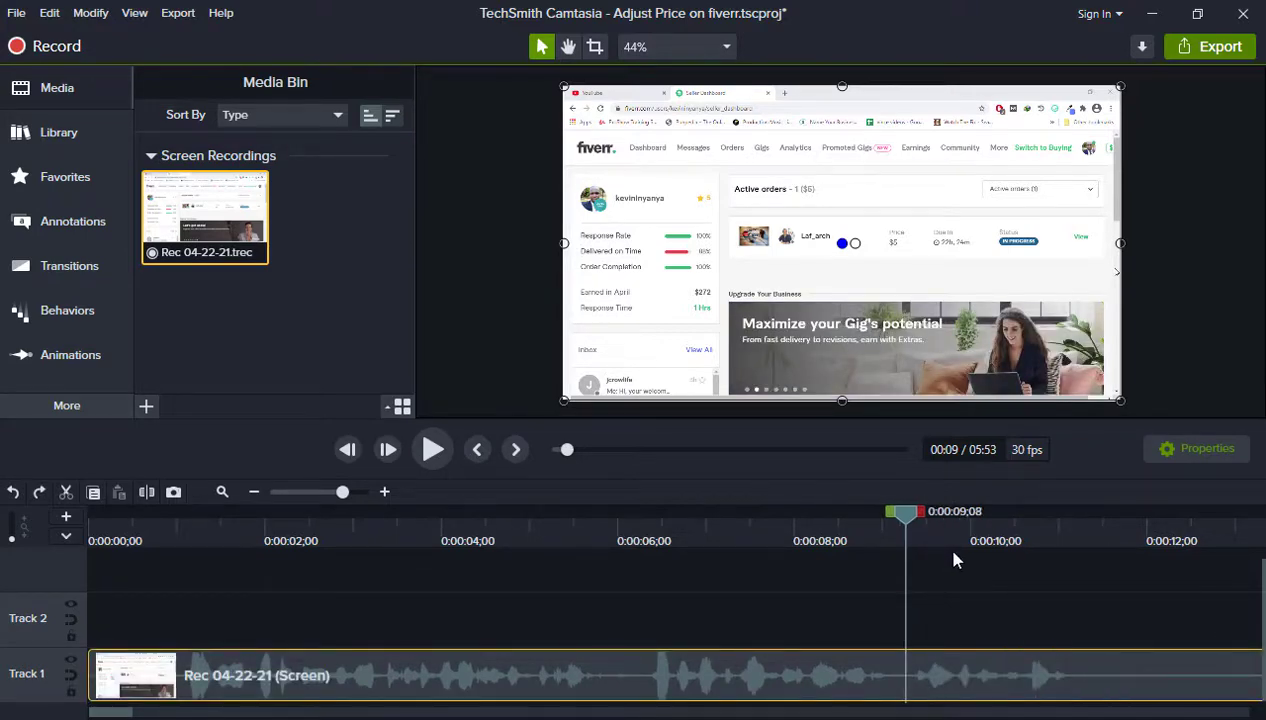
pyautogui.moveTo(922, 512); pyautogui.dragTo(1114, 570)
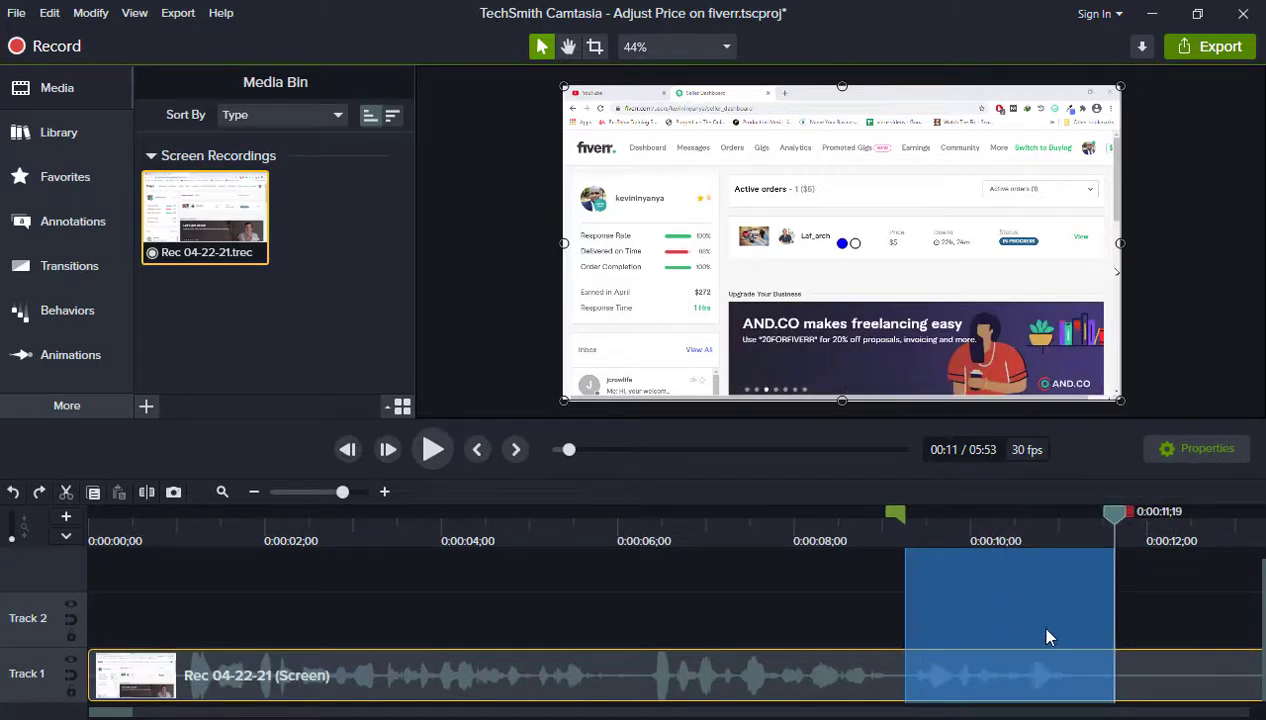
# Cut the selected range out of the timeline and undo it, repeat the cut and undo, and clear the range selection.
pyautogui.click(66, 493)
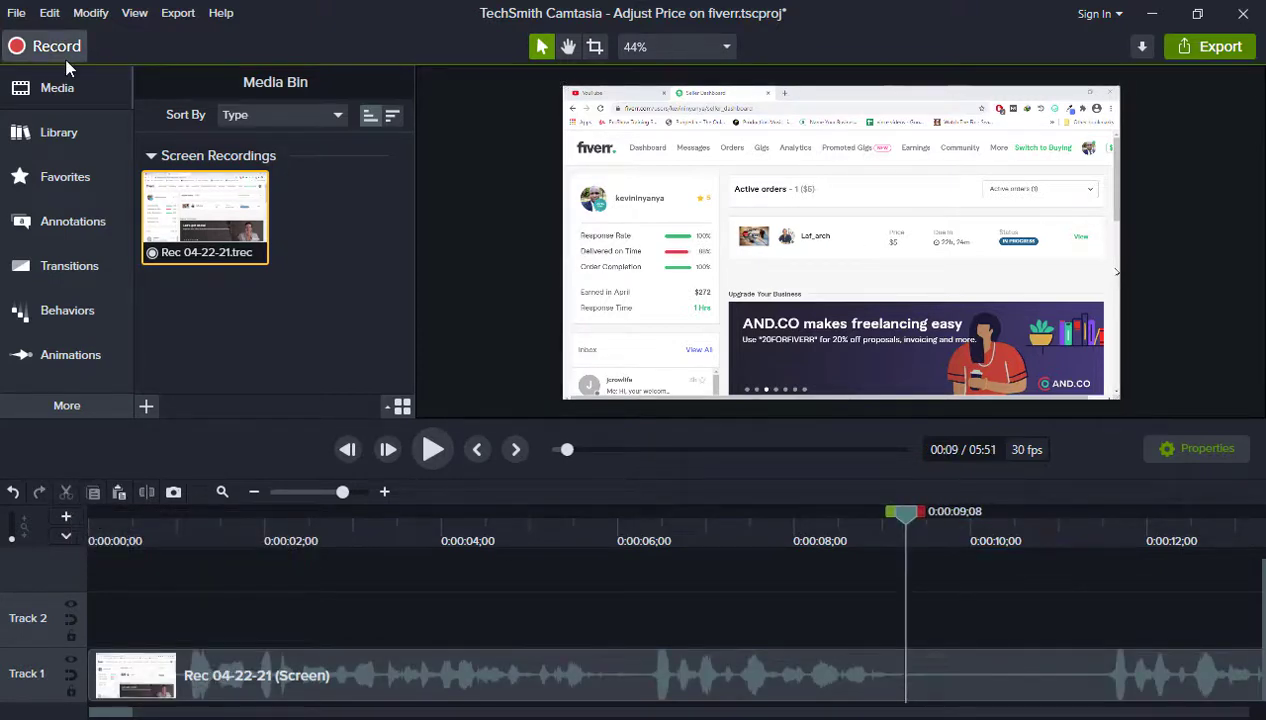
pyautogui.hotkey('ctrl', 'z')
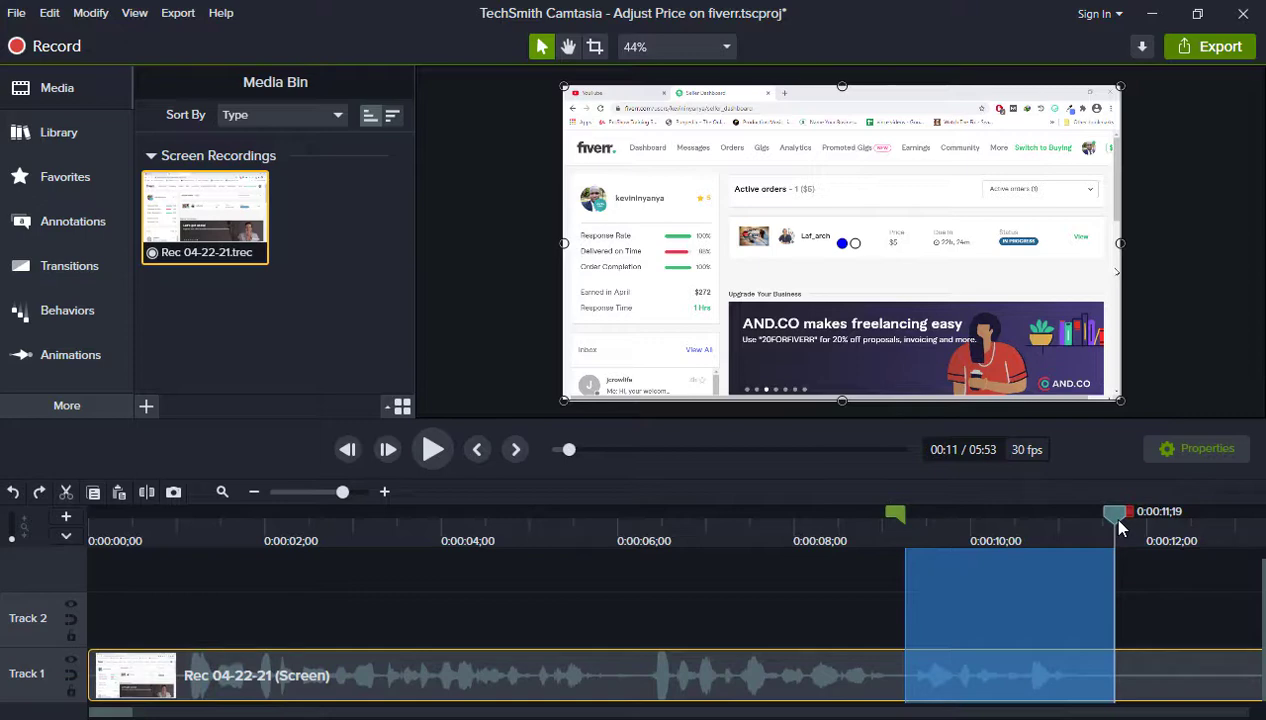
pyautogui.hotkey('ctrl', 'x')
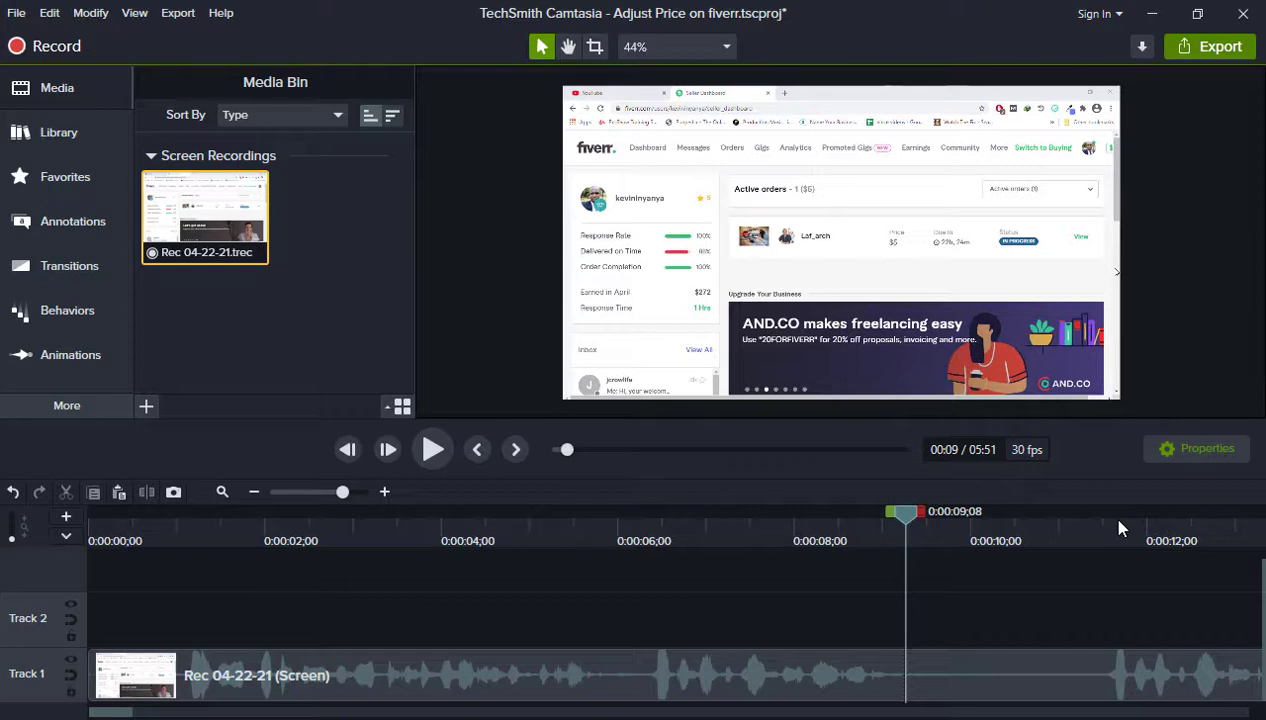
pyautogui.keyDown('shift'); pyautogui.click(1120, 528); pyautogui.keyUp('shift')
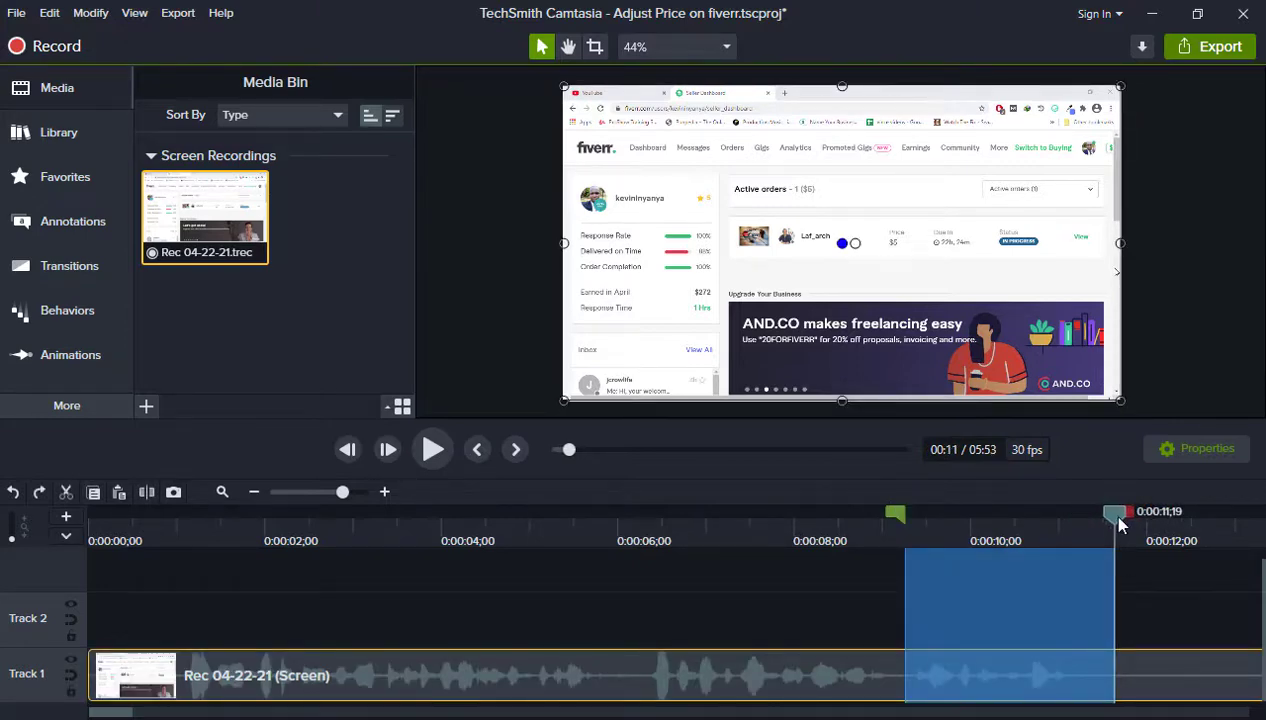
pyautogui.click(1120, 524)
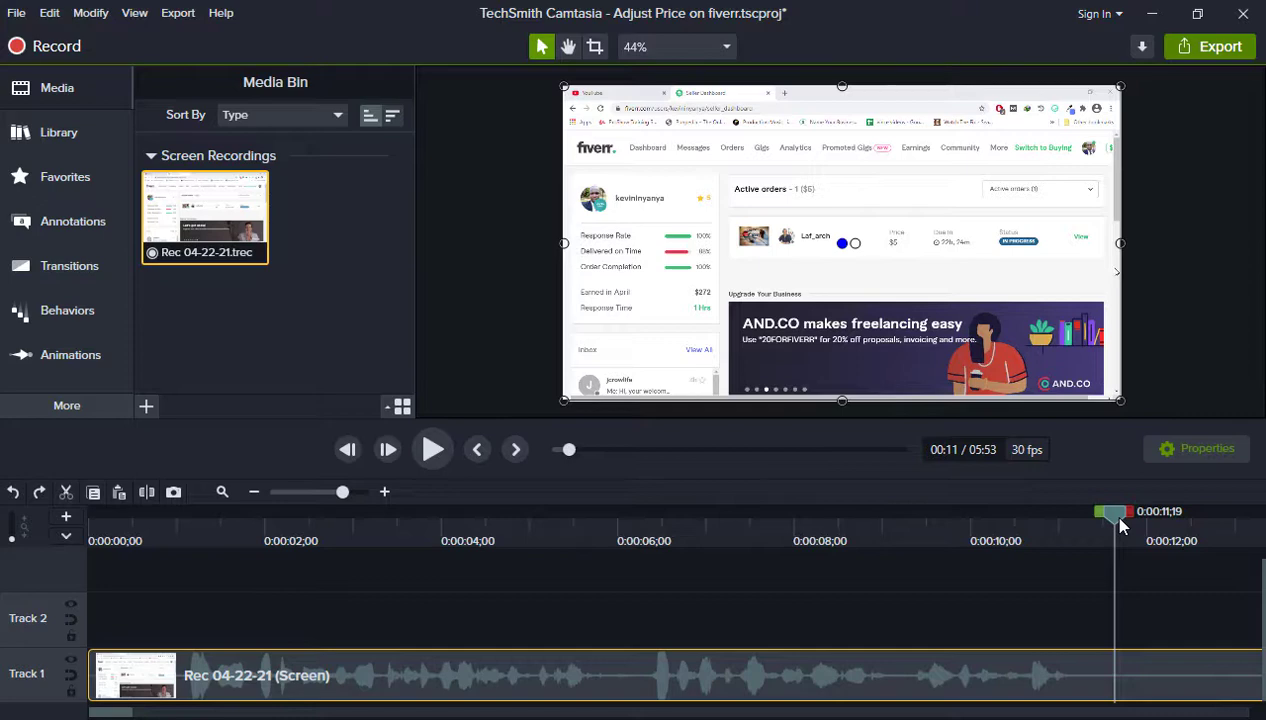
# Select the Track 1 range from about 0:00:09 to 0:00:11;07 and copy it.
pyautogui.moveTo(1120, 527); pyautogui.dragTo(1098, 592)
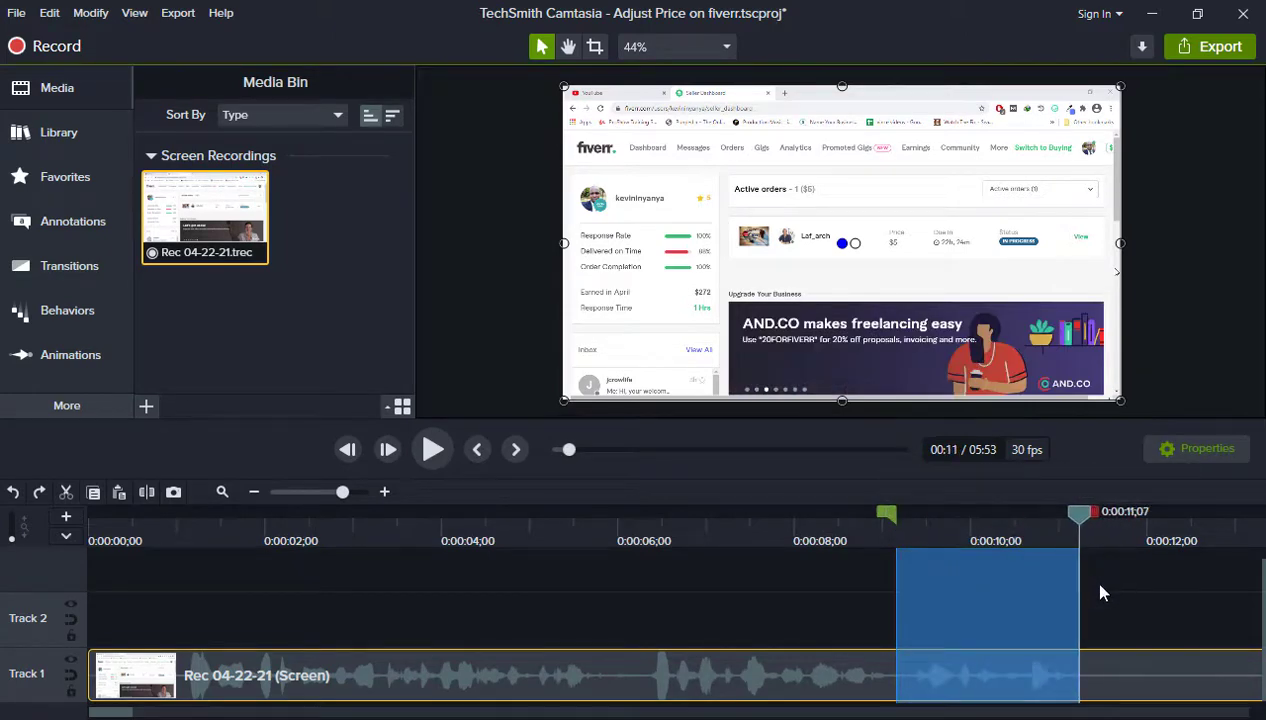
pyautogui.click(49, 13)
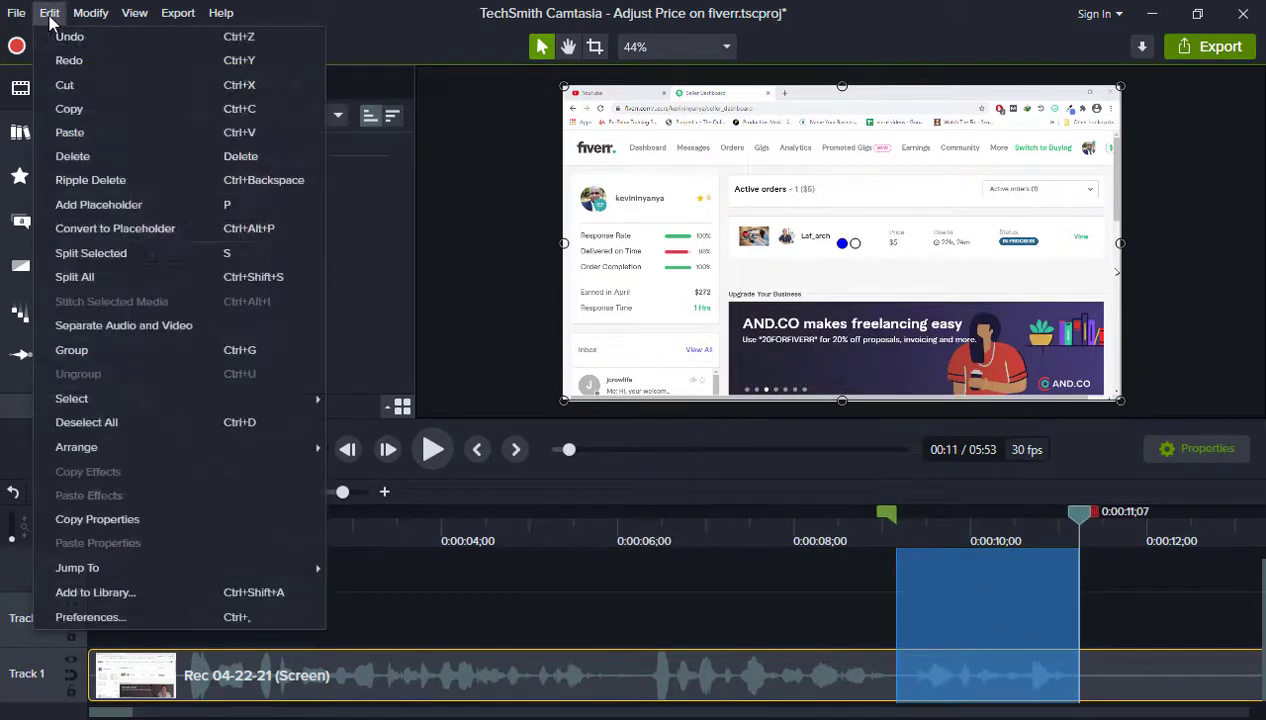
pyautogui.click(98, 109)
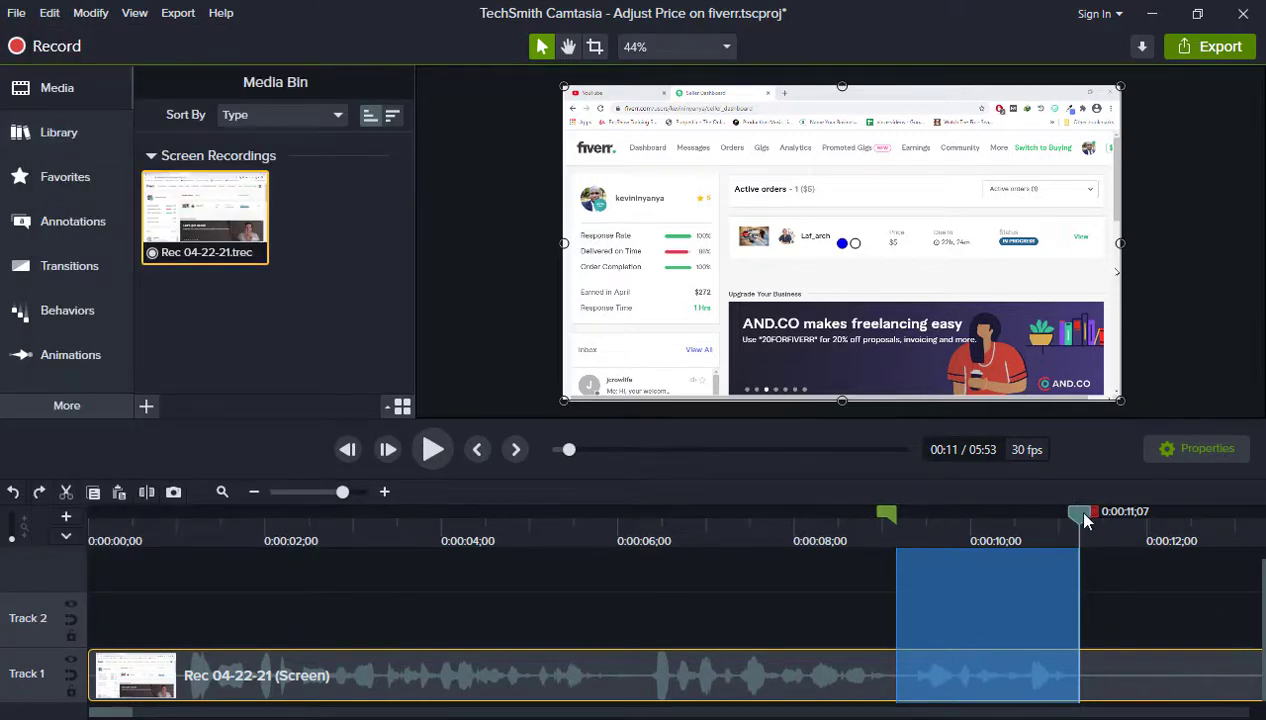
# Paste the copied section at 0:00:05;19 and undo the paste.
pyautogui.moveTo(1078, 518); pyautogui.dragTo(585, 628)
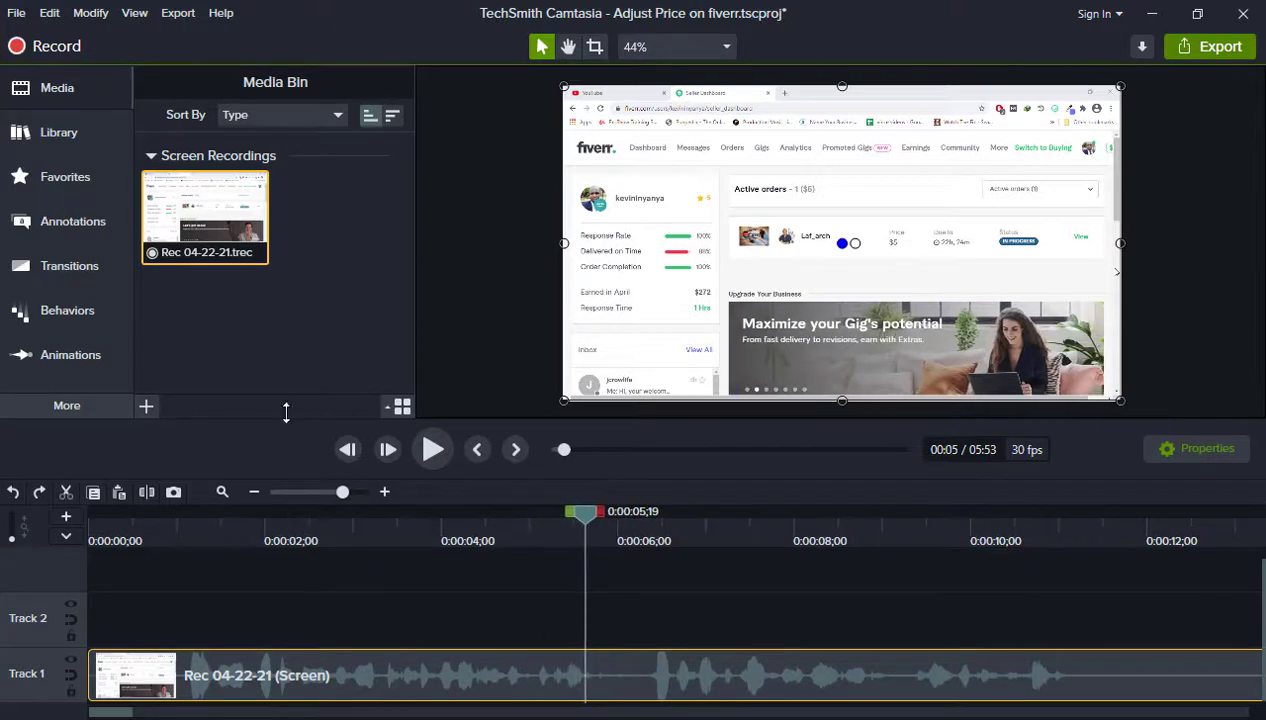
pyautogui.click(47, 14)
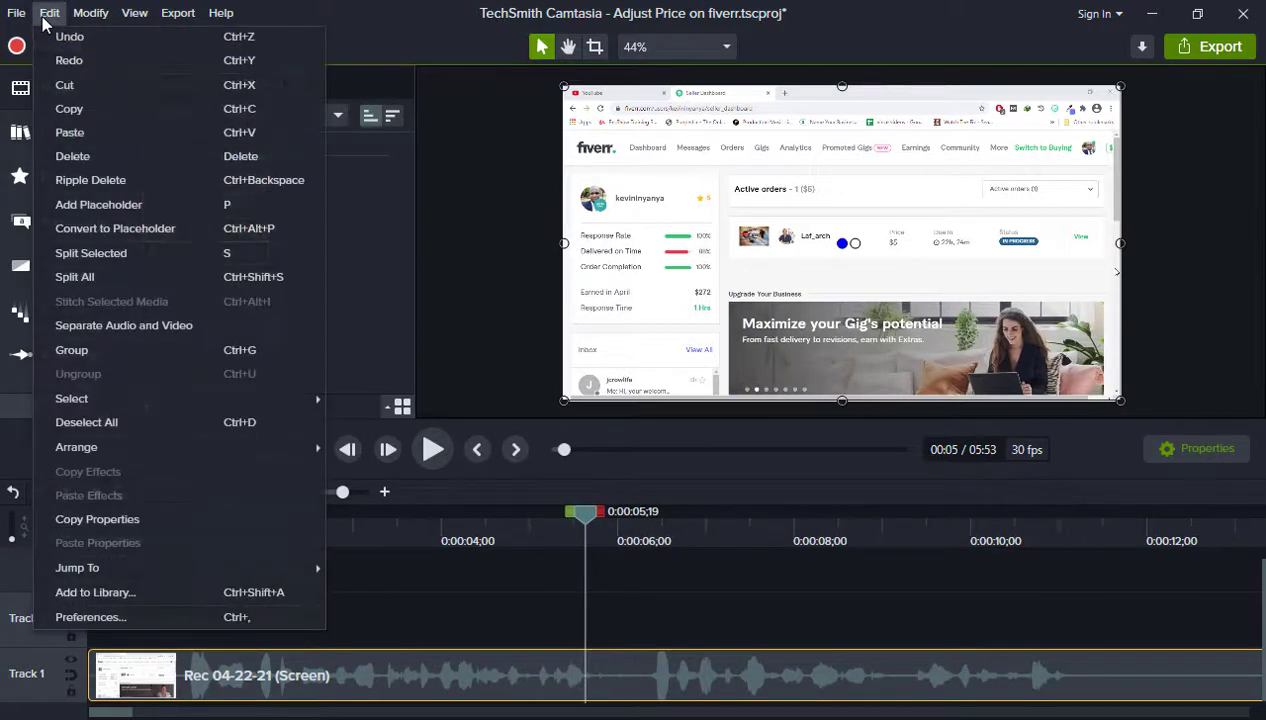
pyautogui.click(92, 135)
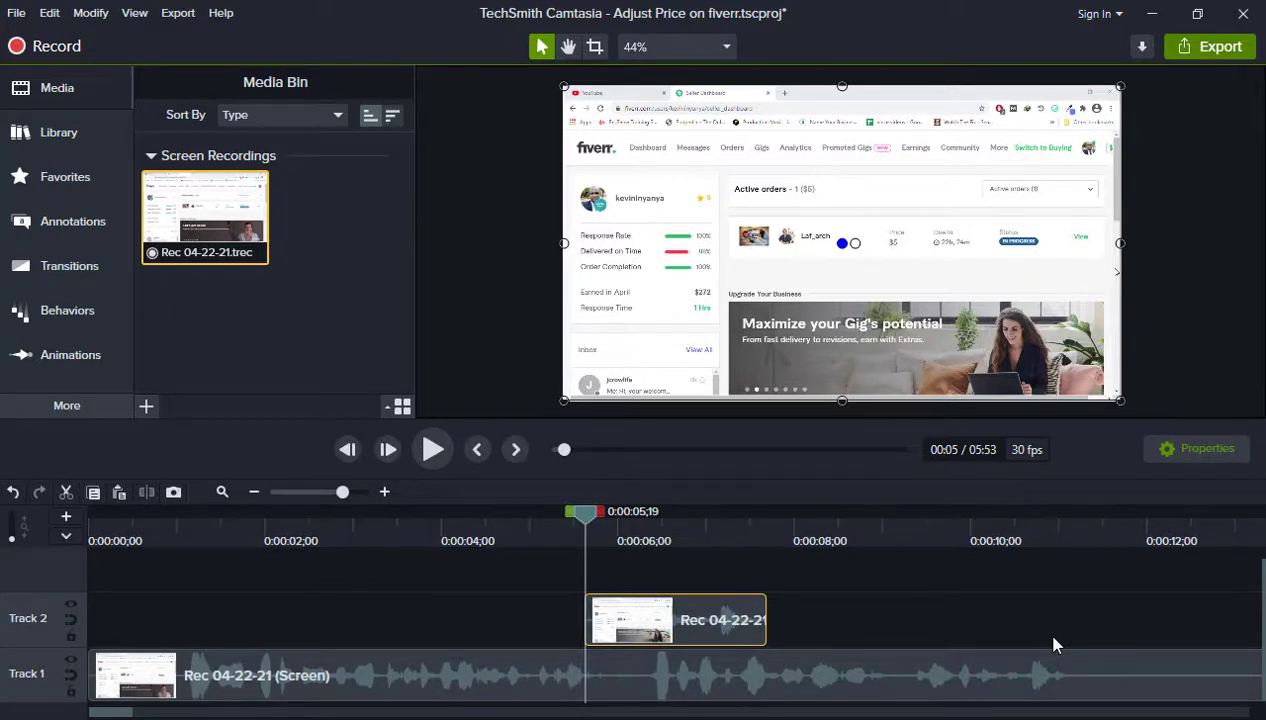
pyautogui.hotkey('ctrl', 'z')
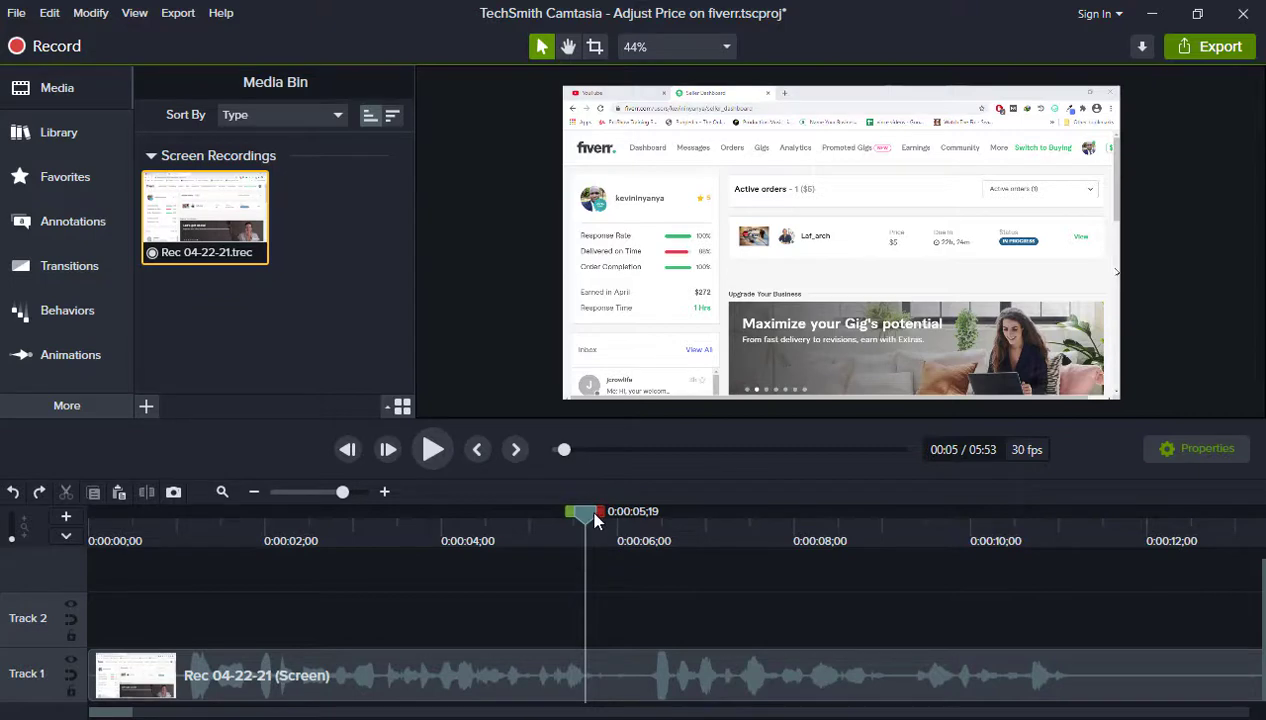
# Copy the timeline range from 0:00:09;09 to 0:00:11;13 and paste it at 0:00:06;02.
pyautogui.moveTo(594, 520); pyautogui.dragTo(918, 585)
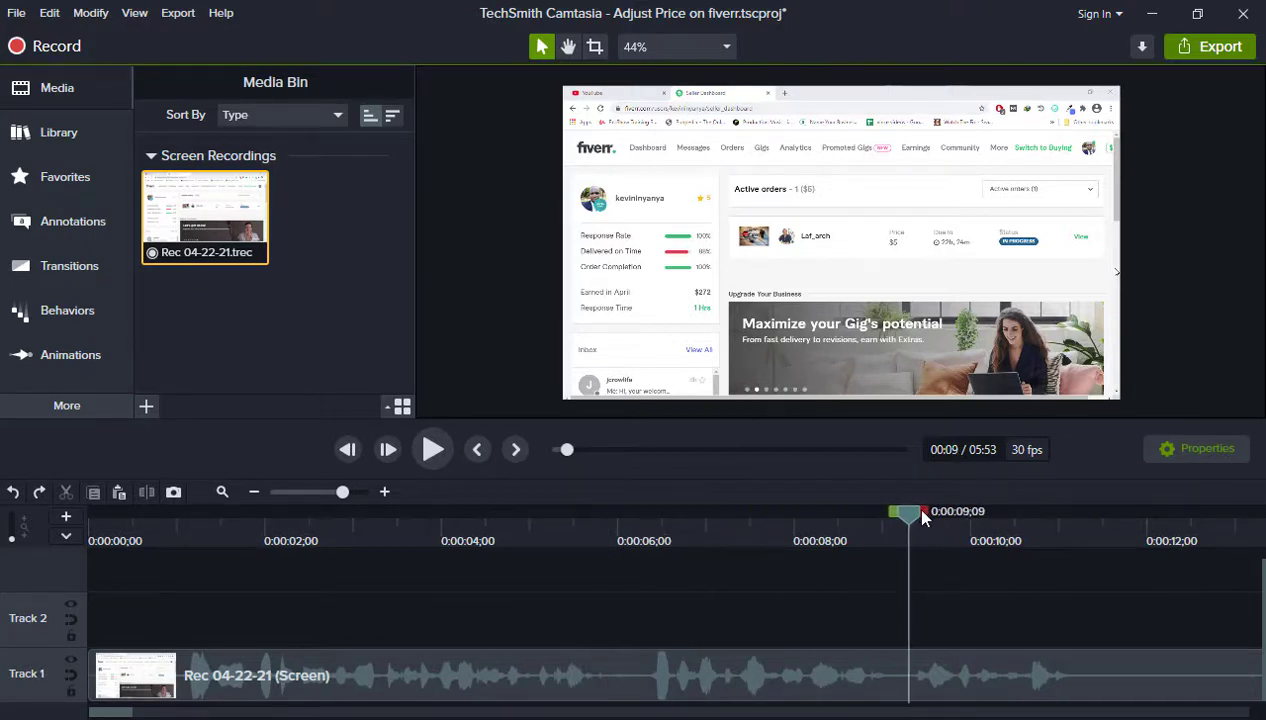
pyautogui.moveTo(922, 515); pyautogui.dragTo(1124, 610)
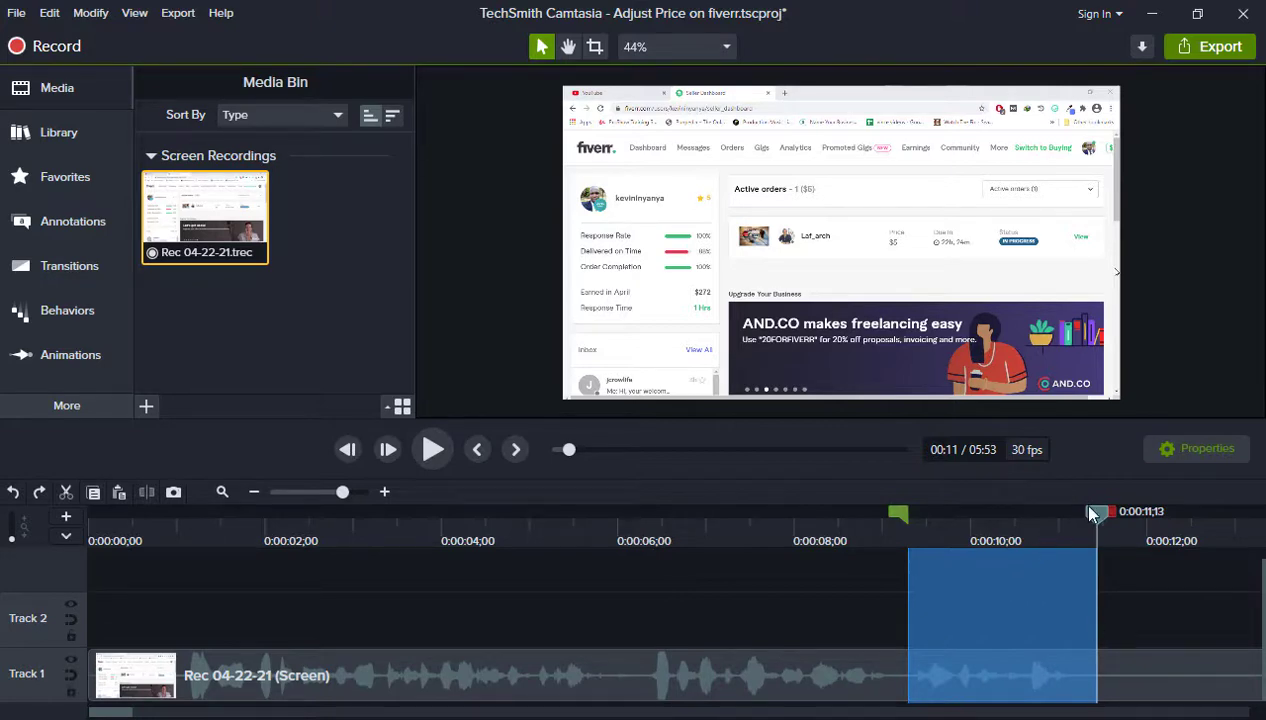
pyautogui.moveTo(1095, 527); pyautogui.dragTo(622, 552)
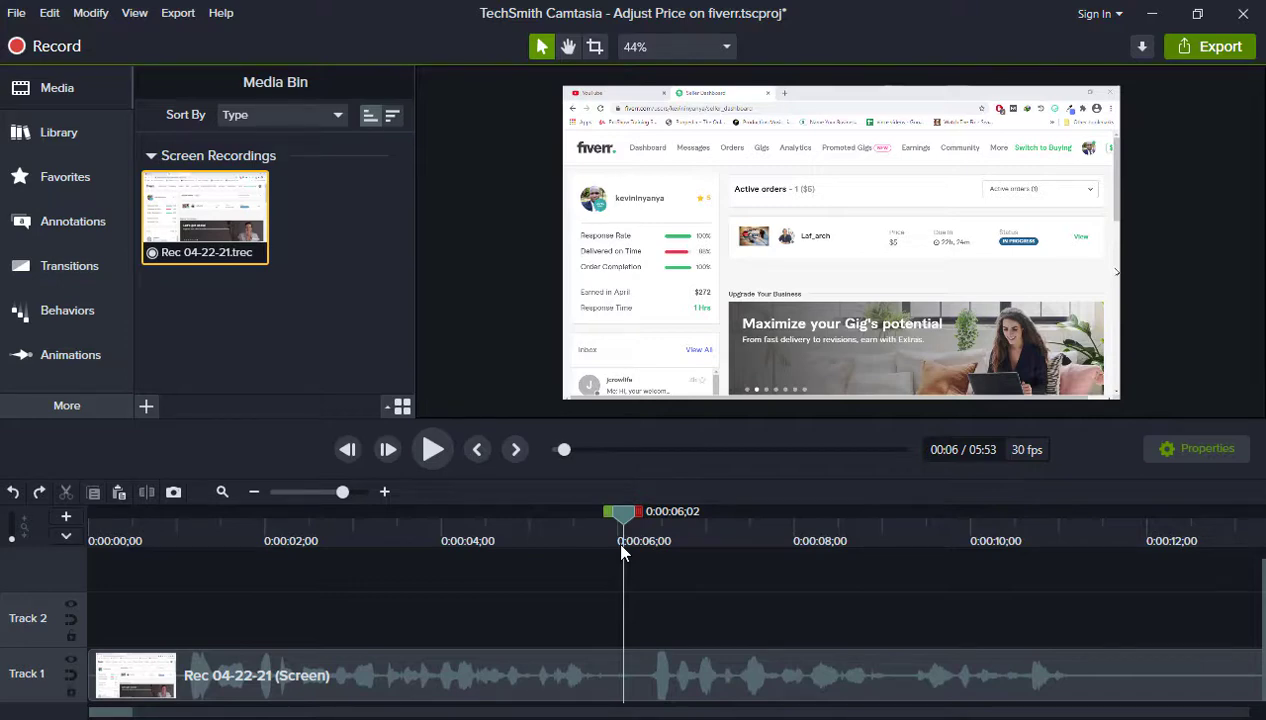
pyautogui.hotkey('ctrl', 'v')
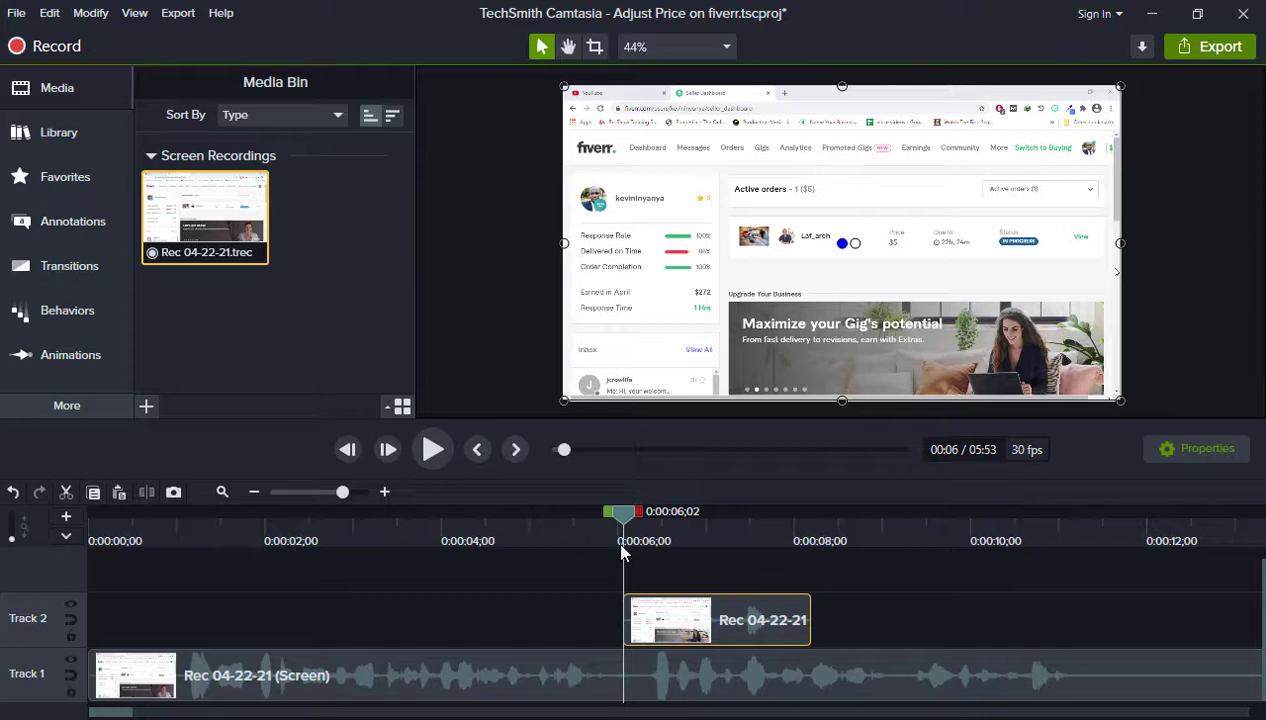
# Delete the pasted clip on Track 2, undo the deletion, and undo the paste as well.
pyautogui.press('Delete')
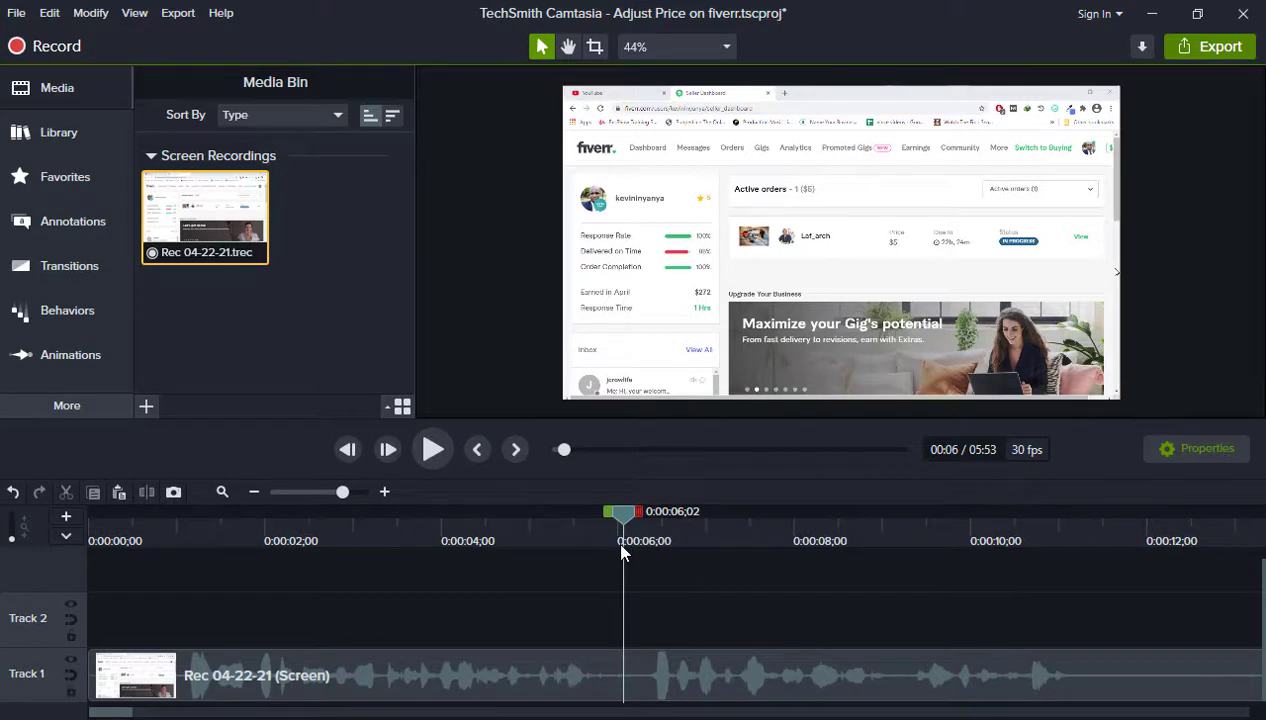
pyautogui.hotkey('ctrl', 'z')
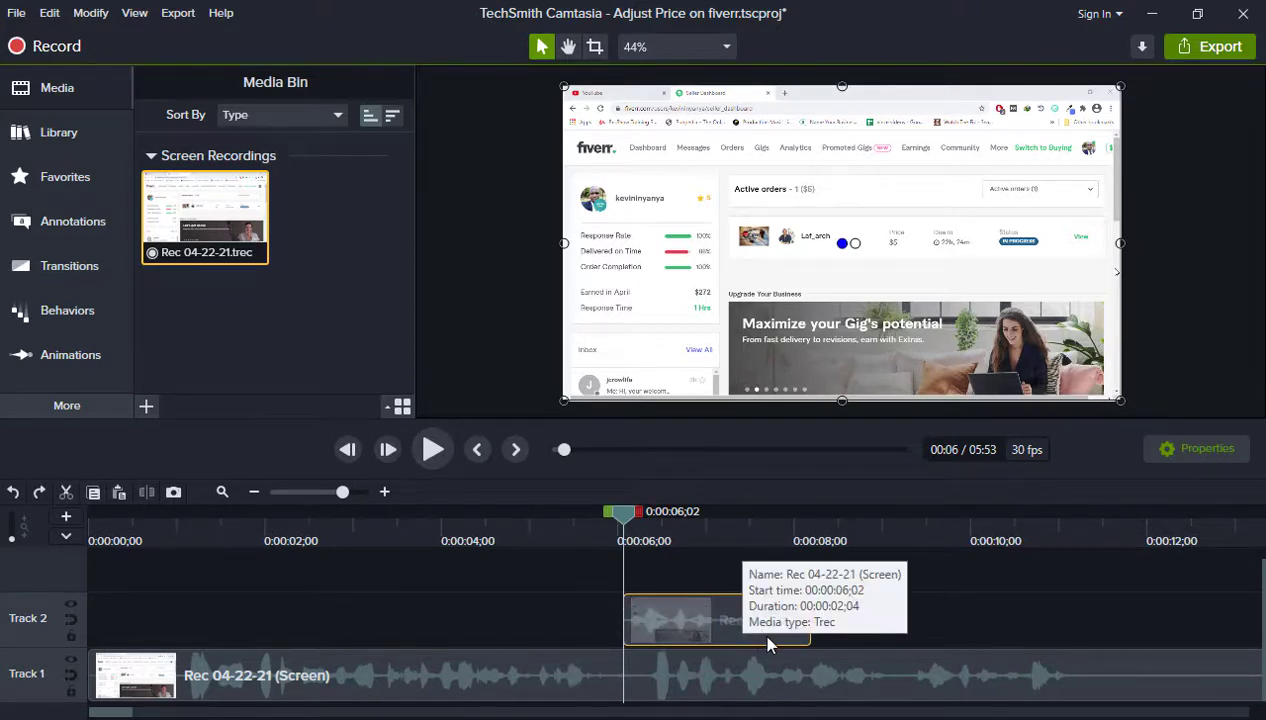
pyautogui.click(14, 496)
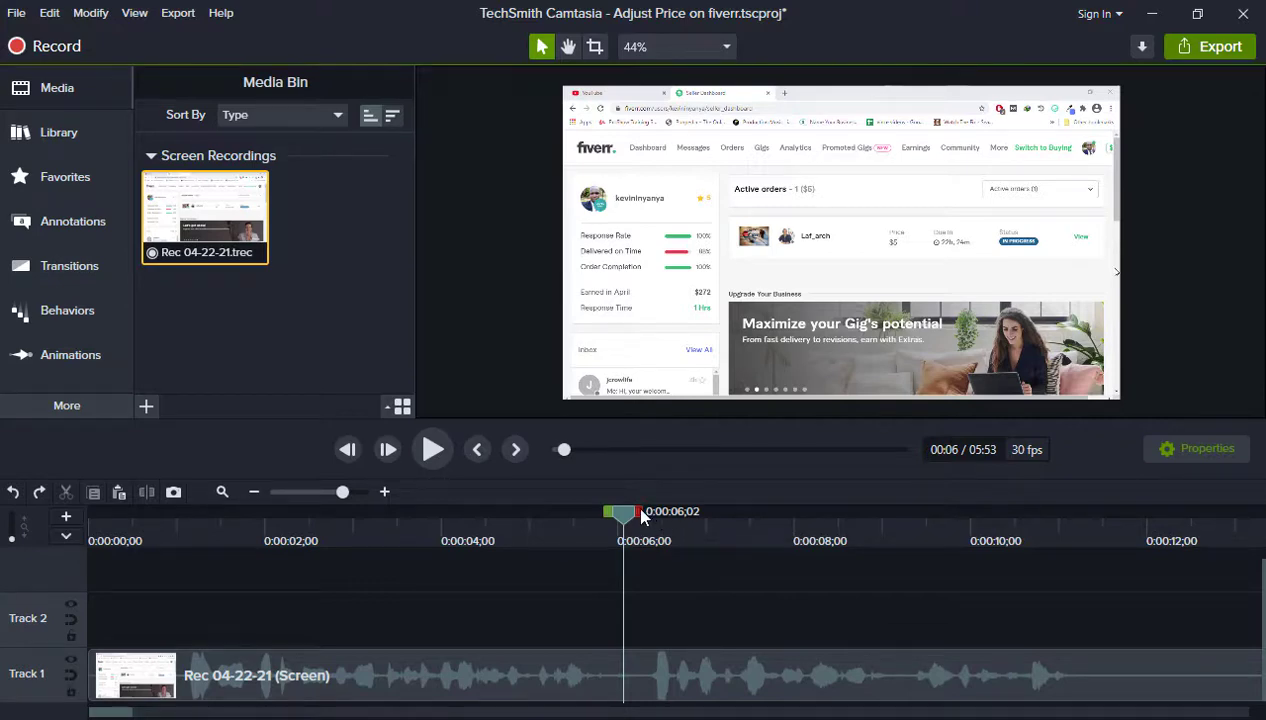
# Cut the range from 0:00:06;02 to 0:00:08;04, undo the cut, and clear the range selection.
pyautogui.moveTo(640, 512); pyautogui.dragTo(813, 573)
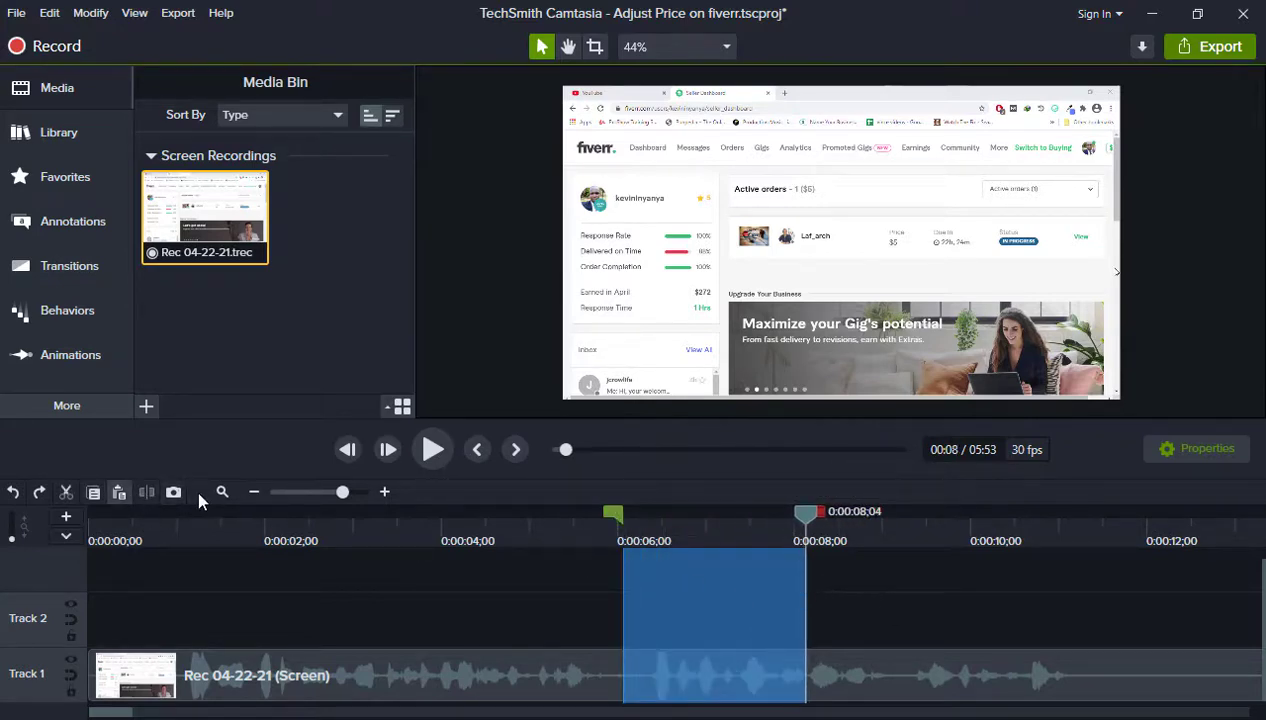
pyautogui.click(67, 493)
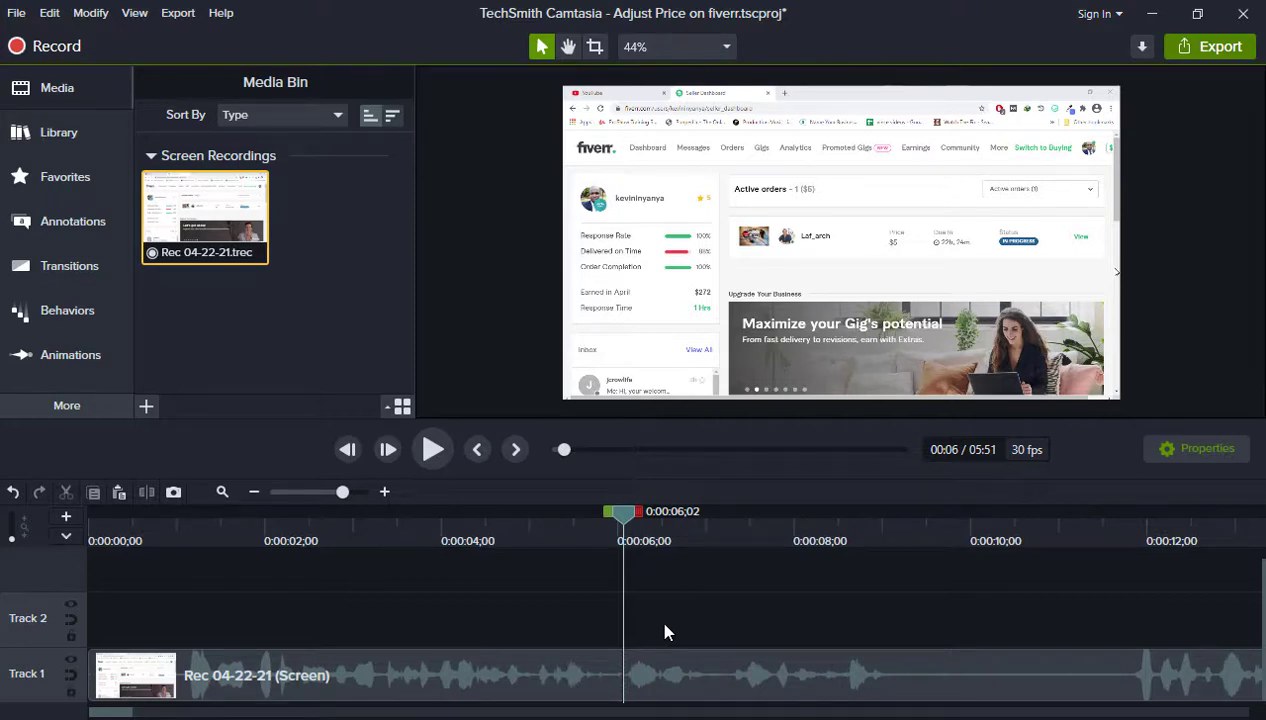
pyautogui.hotkey('ctrl', 'z')
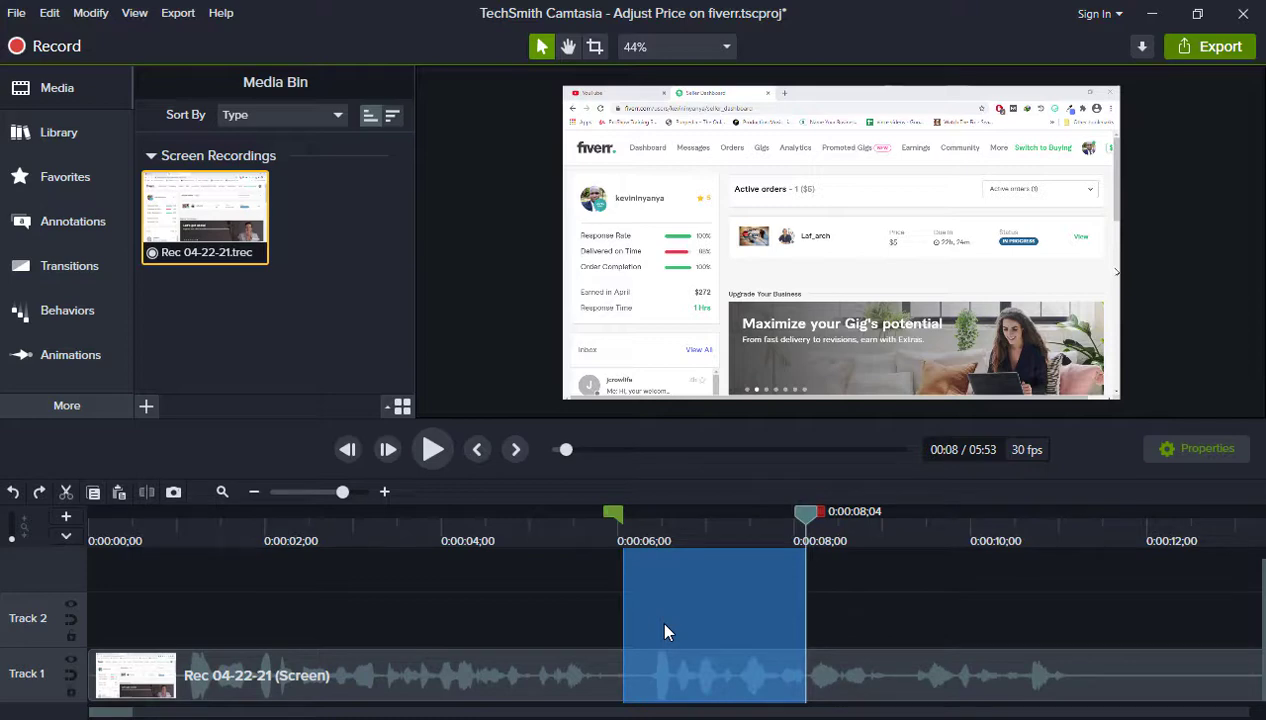
pyautogui.doubleClick(809, 520)
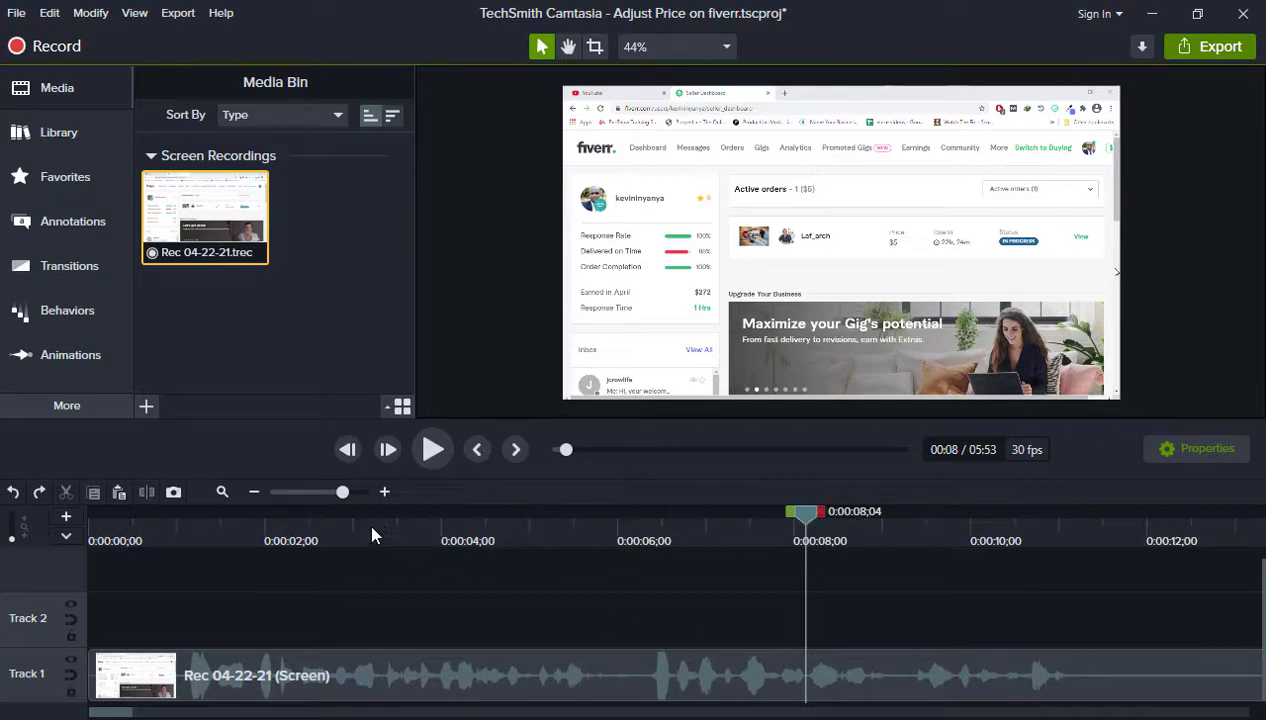
# Show the whole recording on the timeline, scrub through it, and return the playhead to 0:00:00;00.
pyautogui.click(253, 492)
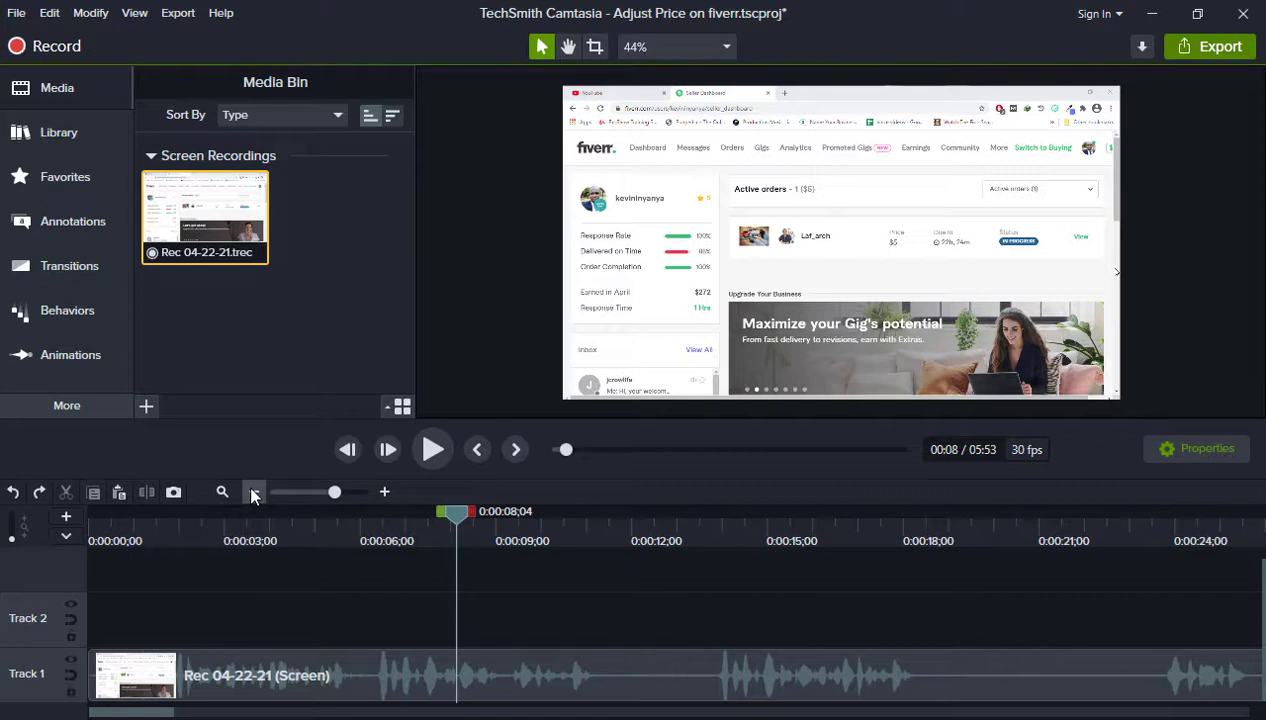
pyautogui.click(254, 493)
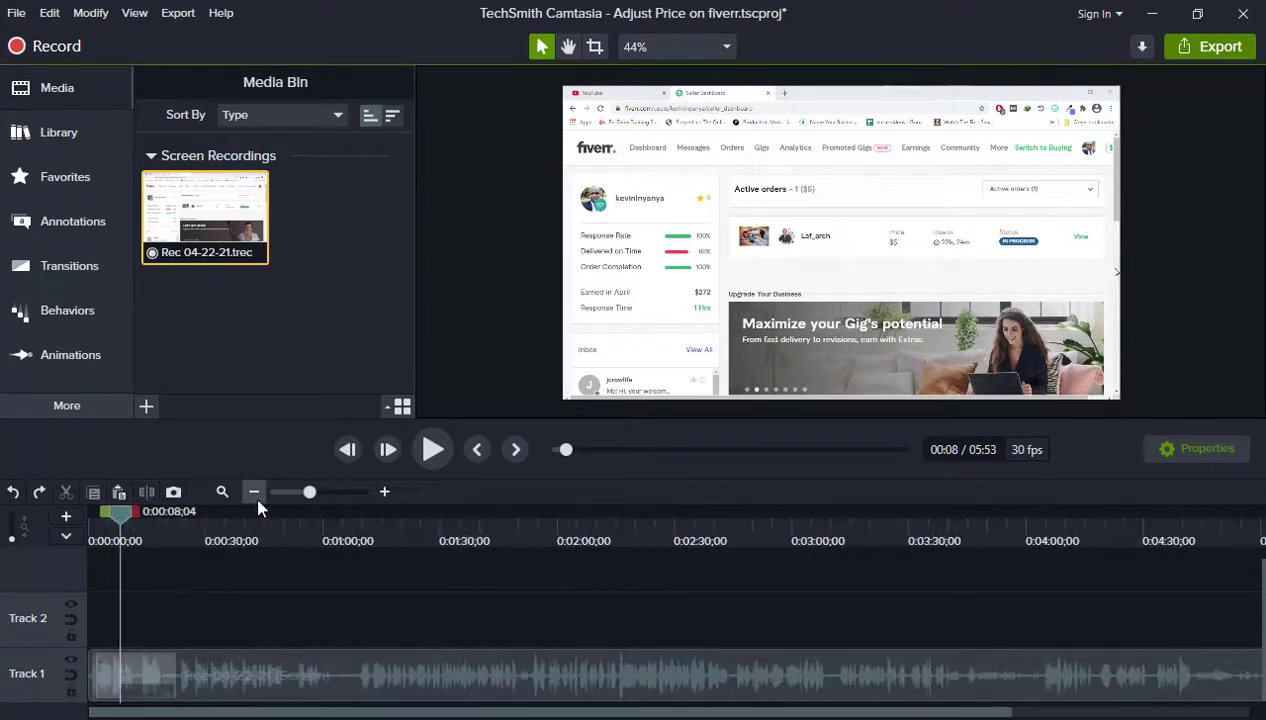
pyautogui.click(254, 494)
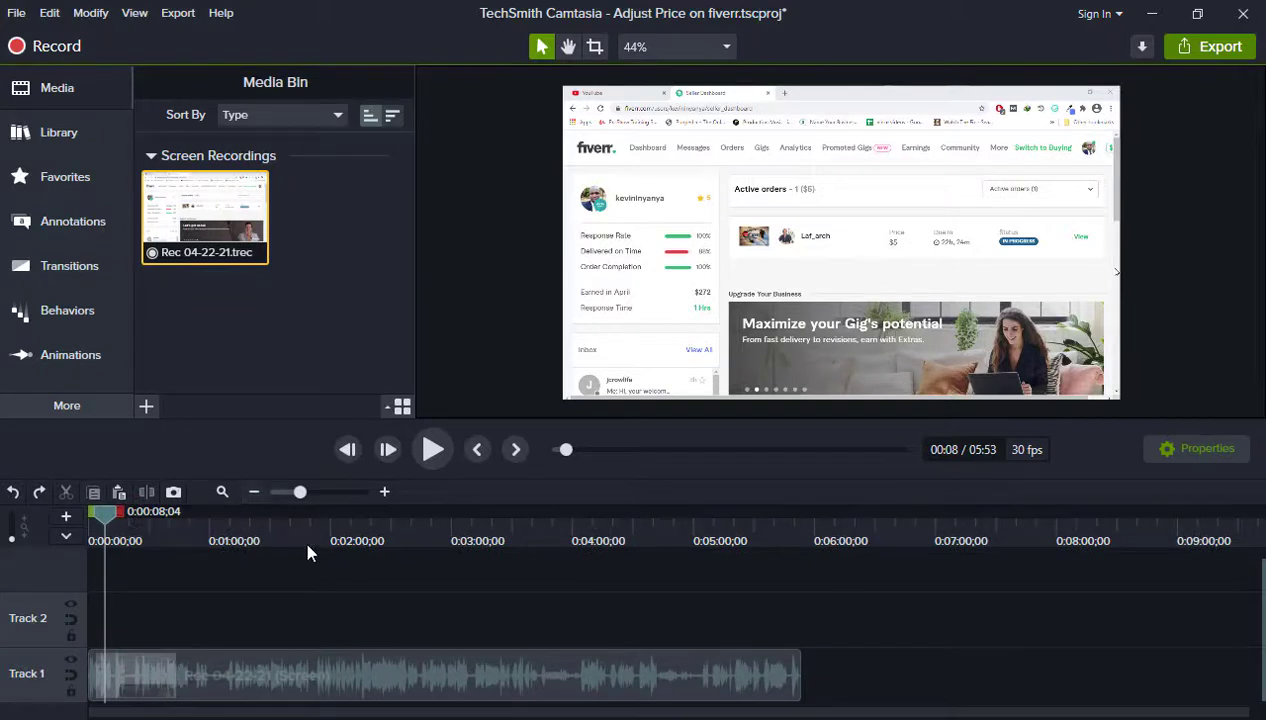
pyautogui.moveTo(112, 511); pyautogui.dragTo(234, 511)
pyautogui.moveTo(476, 589); pyautogui.dragTo(82, 660)
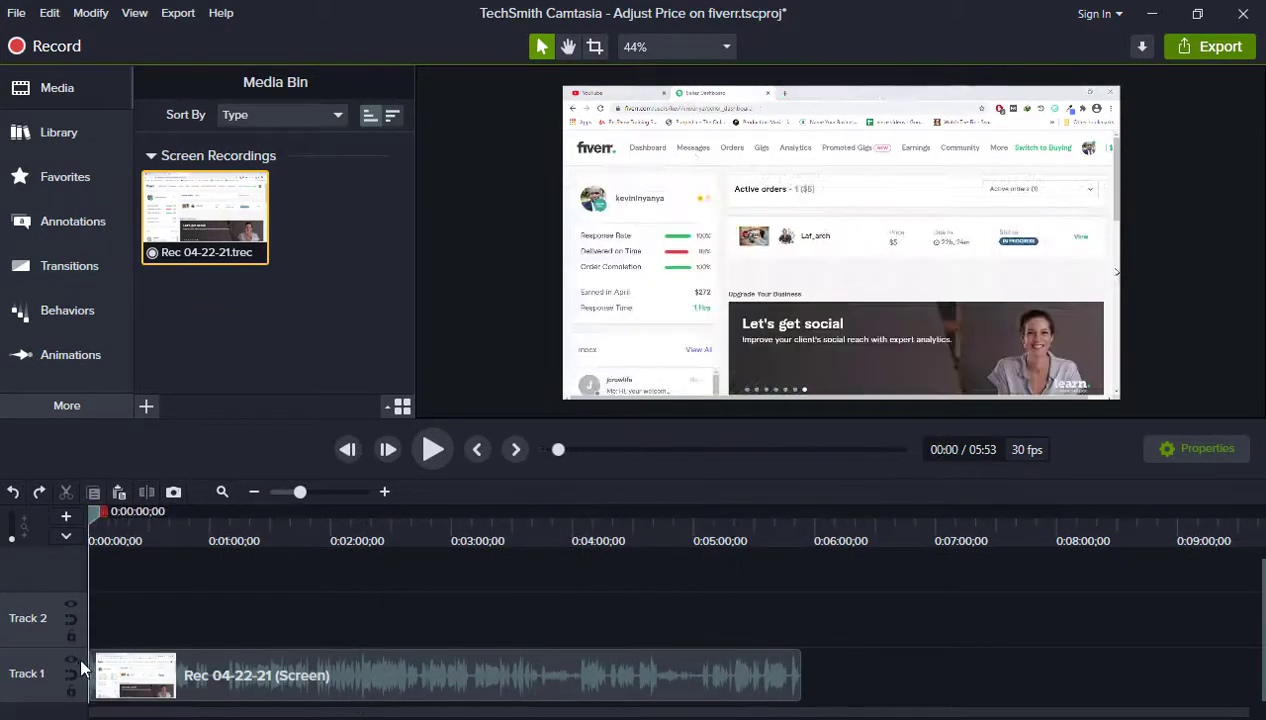
# Play the recording from the start of the timeline and pause at 0:00:18;13.
pyautogui.click(385, 492)
pyautogui.click(386, 492)
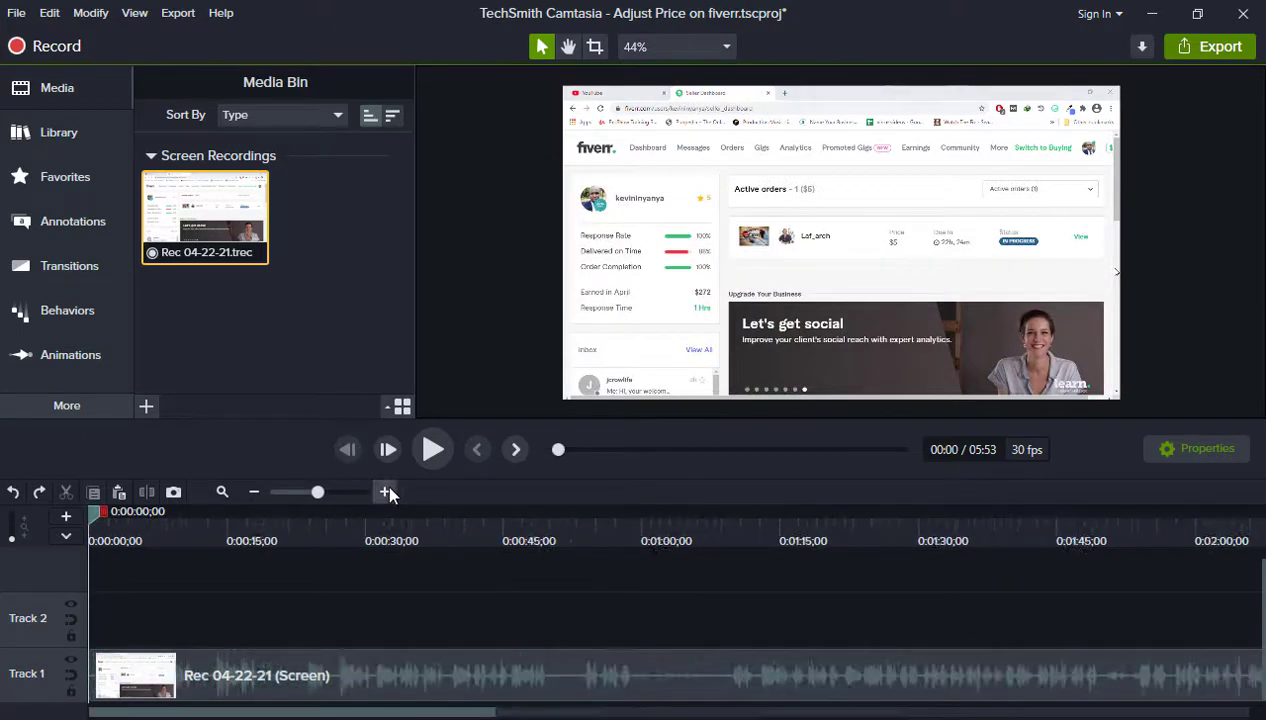
pyautogui.click(386, 492)
pyautogui.click(386, 492)
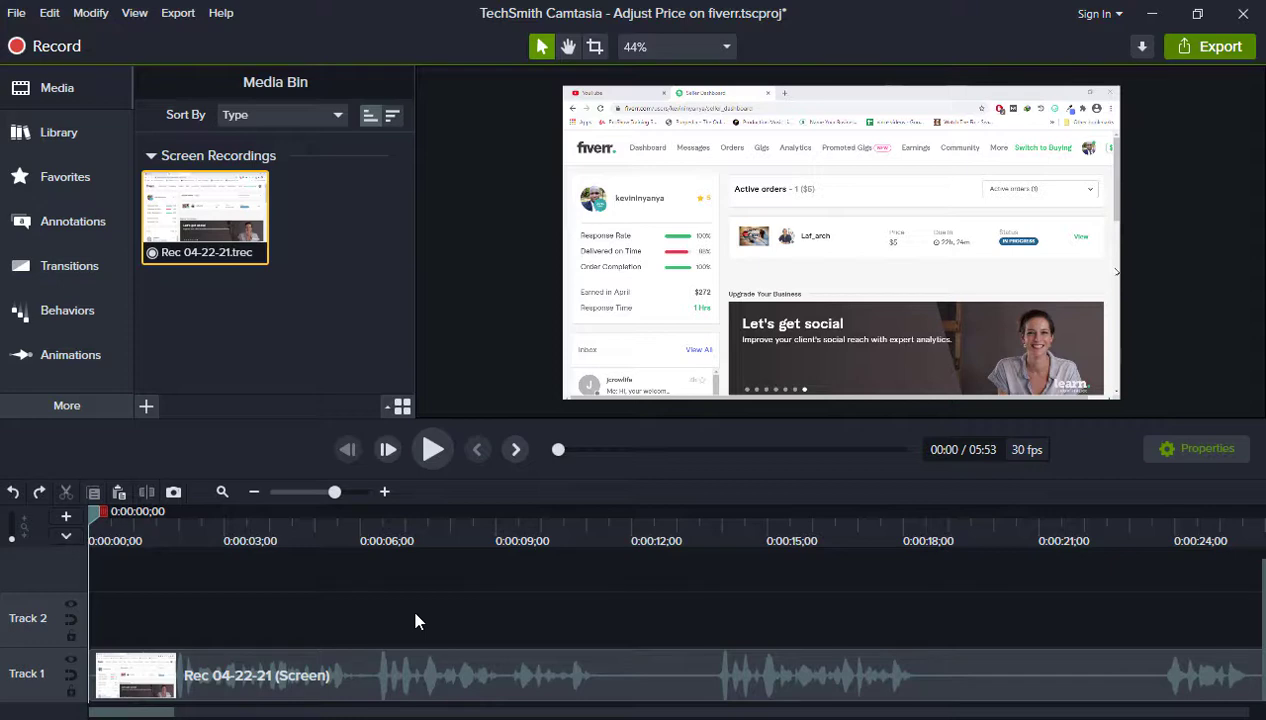
pyautogui.press('space')
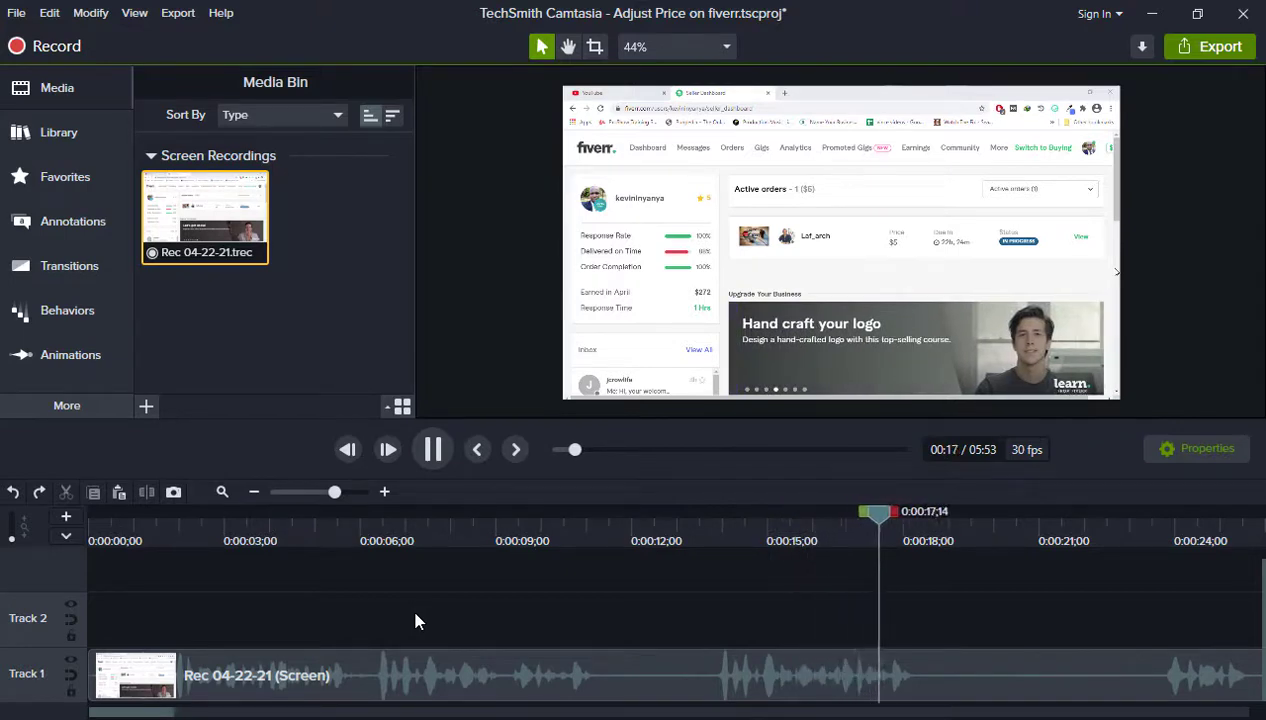
pyautogui.press('space')
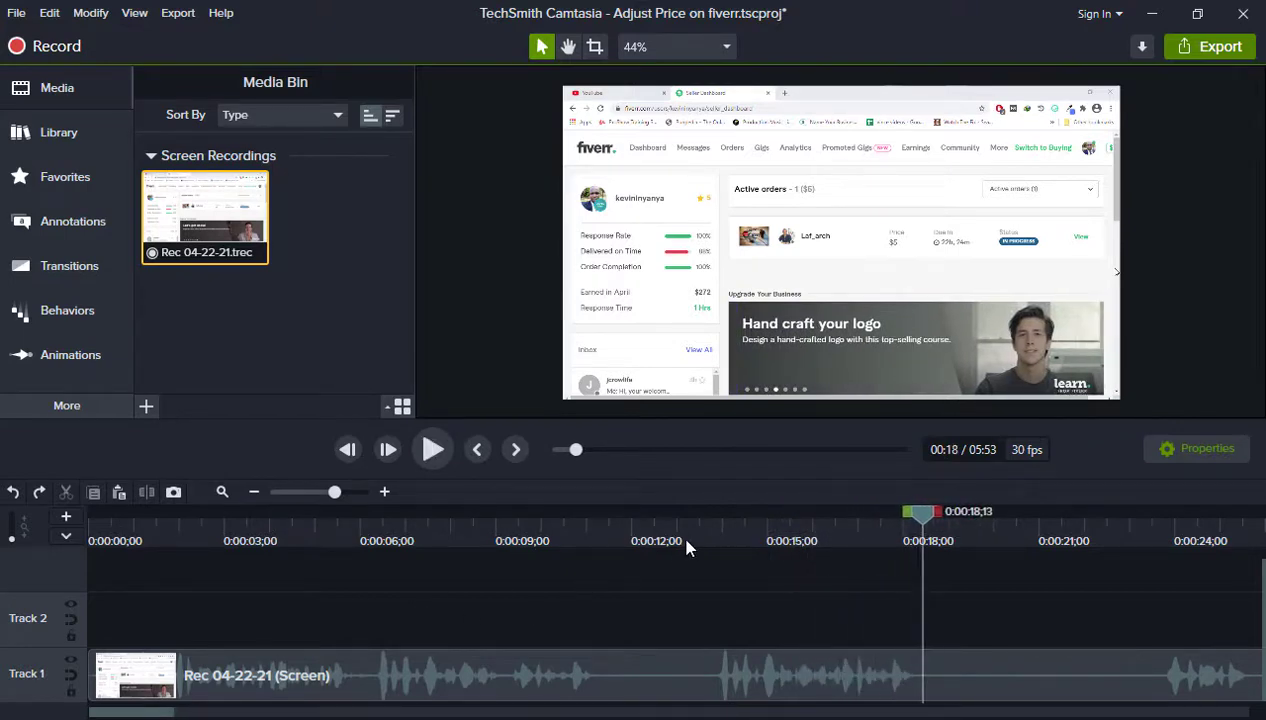
# Cut the range from 0:00:06;05 to 0:00:13;23 out of the recording.
pyautogui.moveTo(916, 518); pyautogui.dragTo(706, 673)
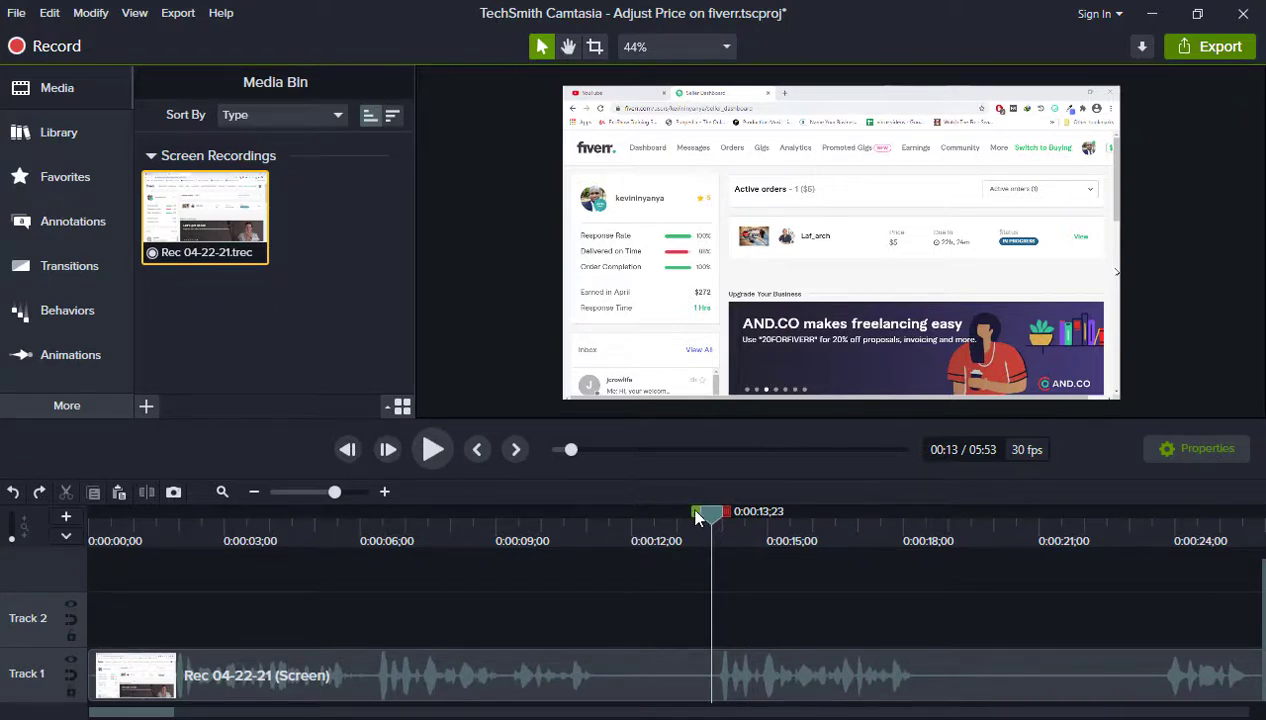
pyautogui.moveTo(697, 515); pyautogui.dragTo(351, 532)
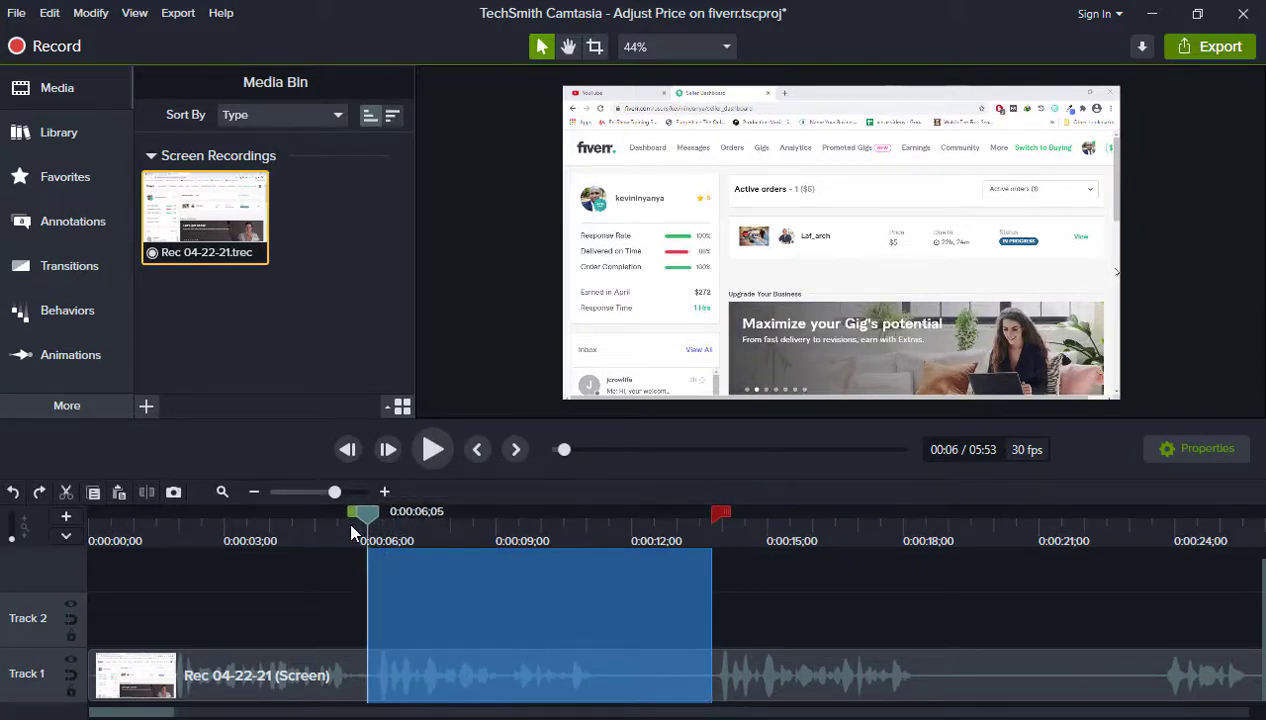
pyautogui.click(65, 490)
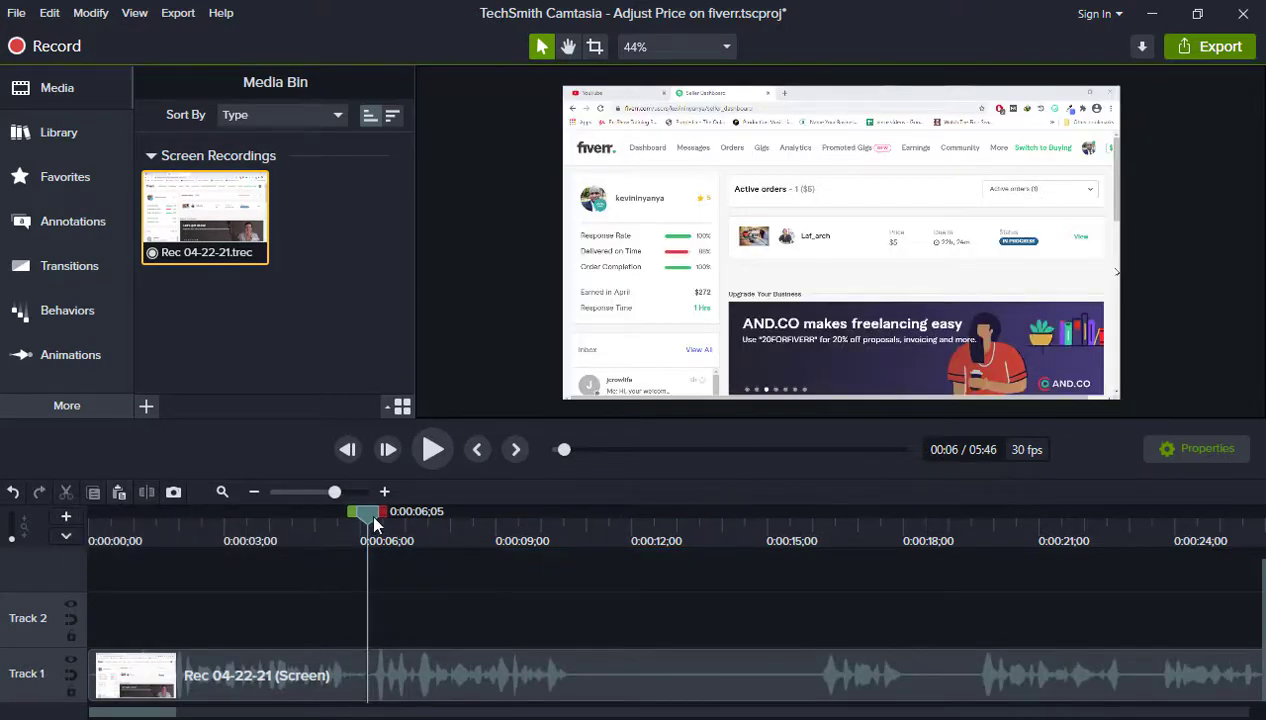
# Play the recording across the cut at 0:00:06;05 and pause at 0:00:10;23.
pyautogui.moveTo(373, 523); pyautogui.dragTo(240, 518)
pyautogui.press('space')
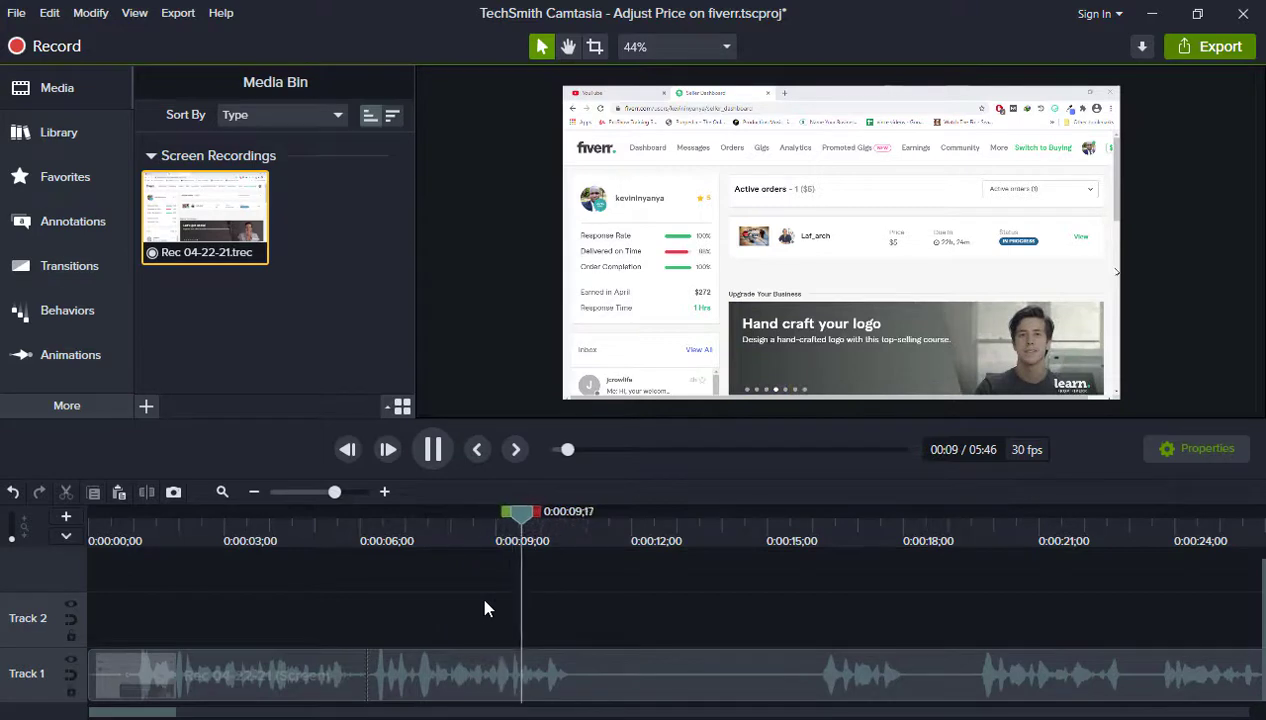
pyautogui.press('space')
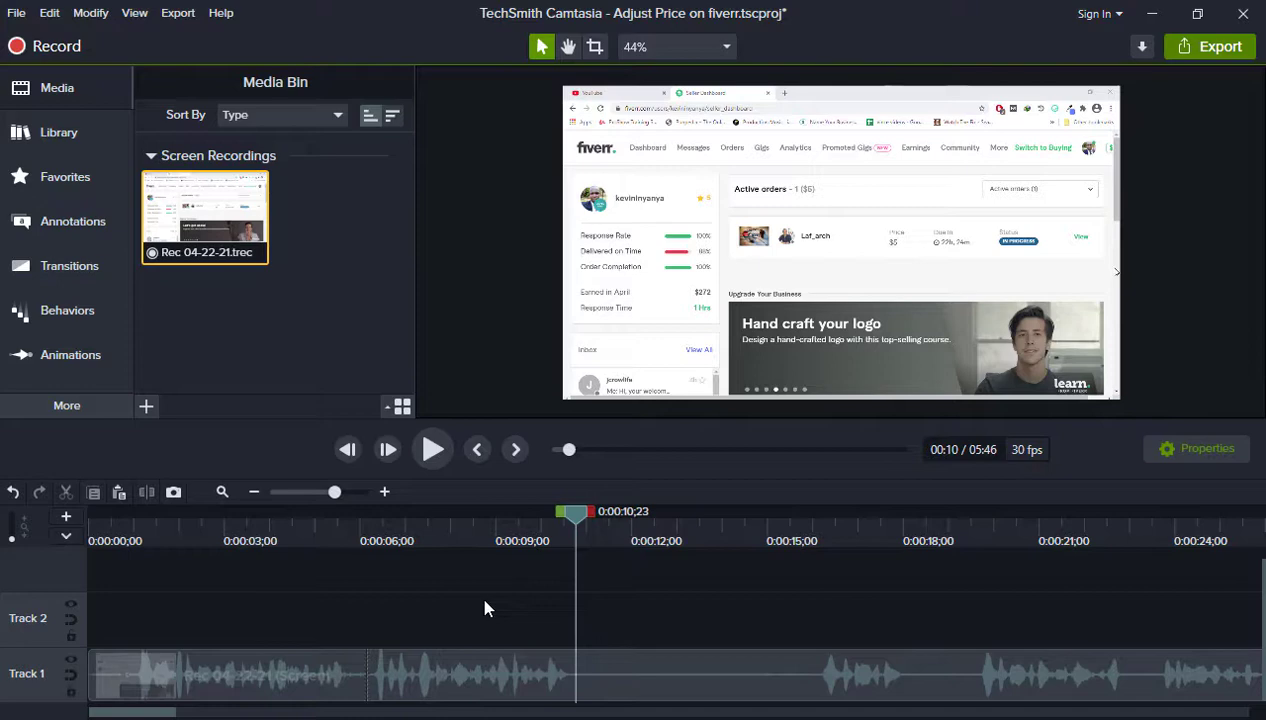
# Cut the short gap around the first join, from 0:00:05;24 to 0:00:06;08.
pyautogui.moveTo(573, 514); pyautogui.dragTo(403, 505)
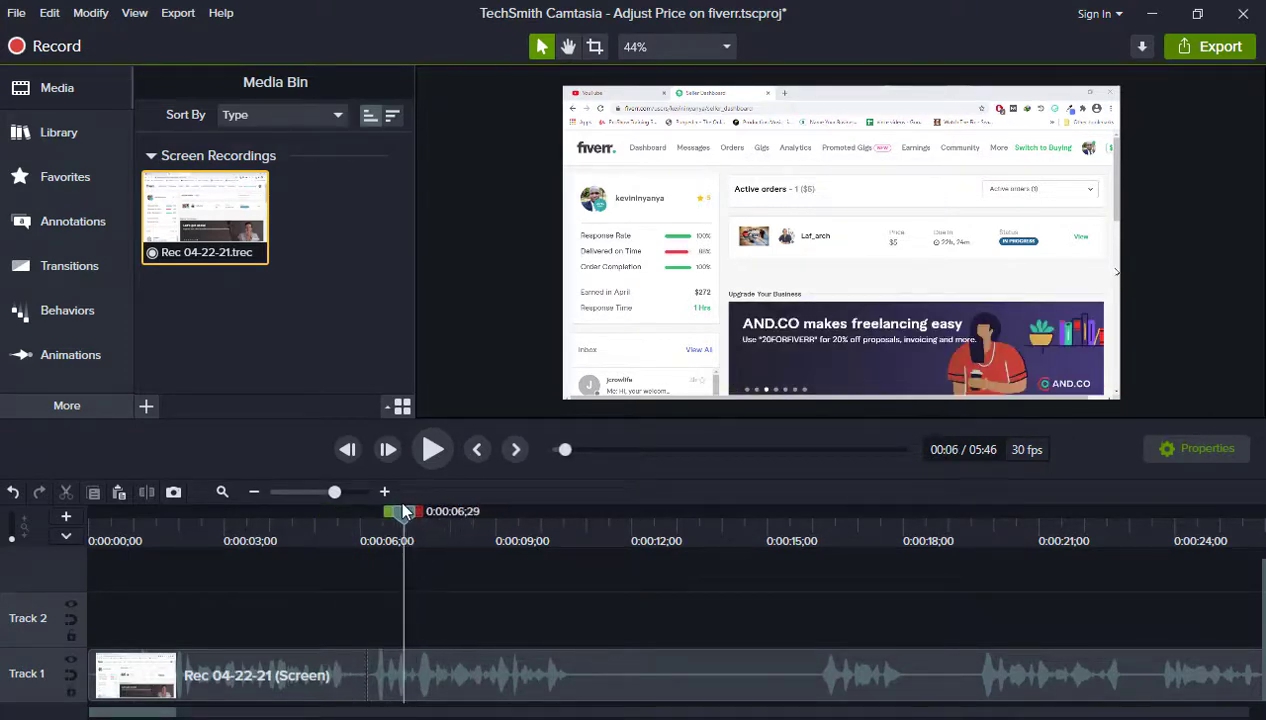
pyautogui.click(384, 492)
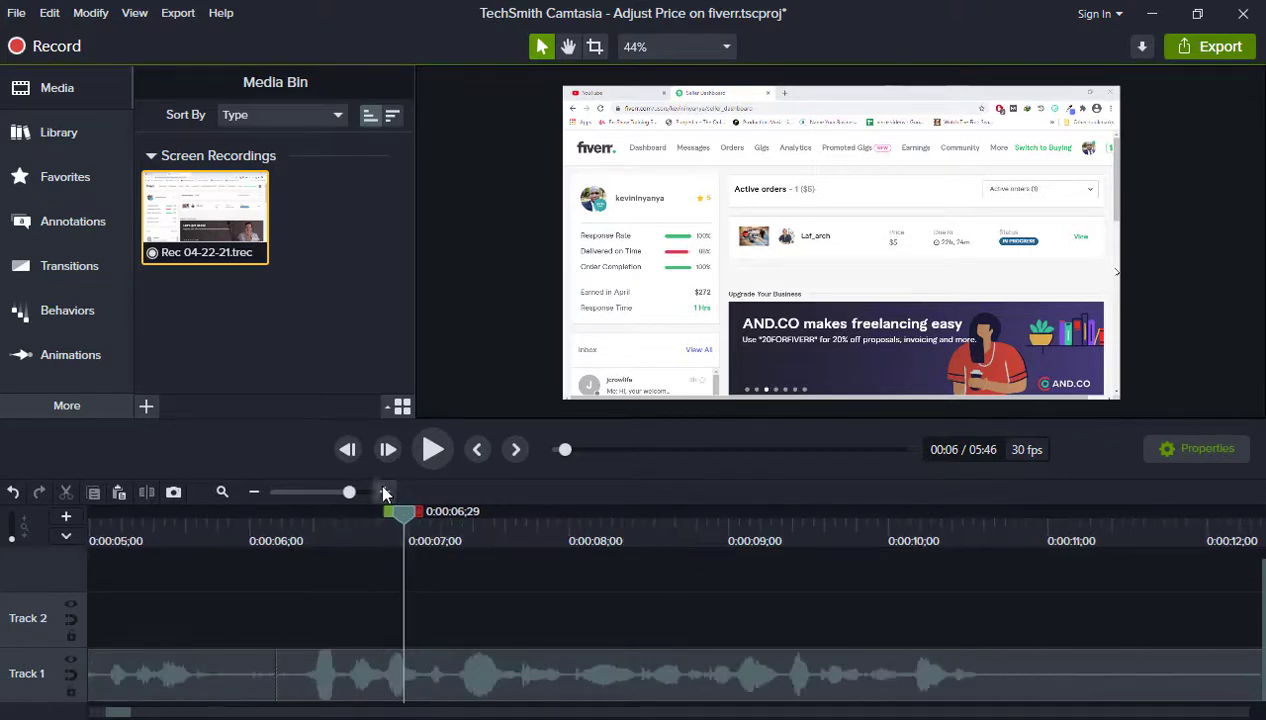
pyautogui.moveTo(256, 521); pyautogui.dragTo(309, 524)
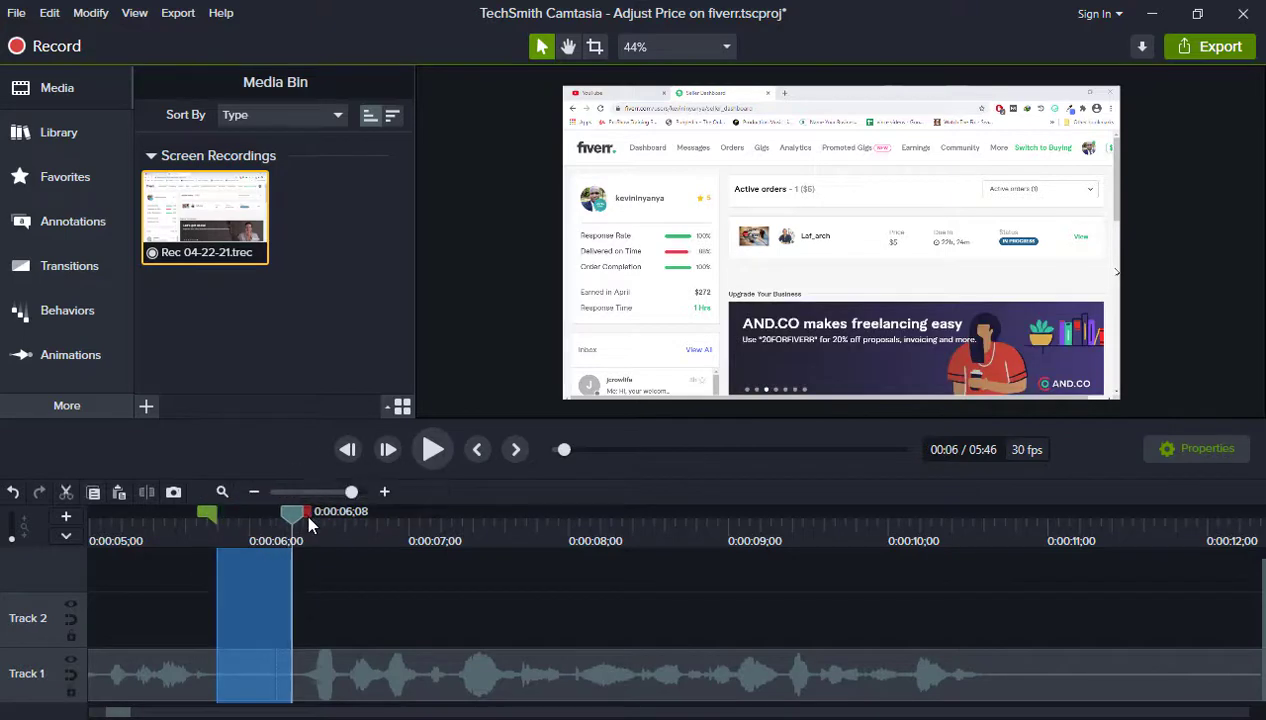
pyautogui.click(66, 493)
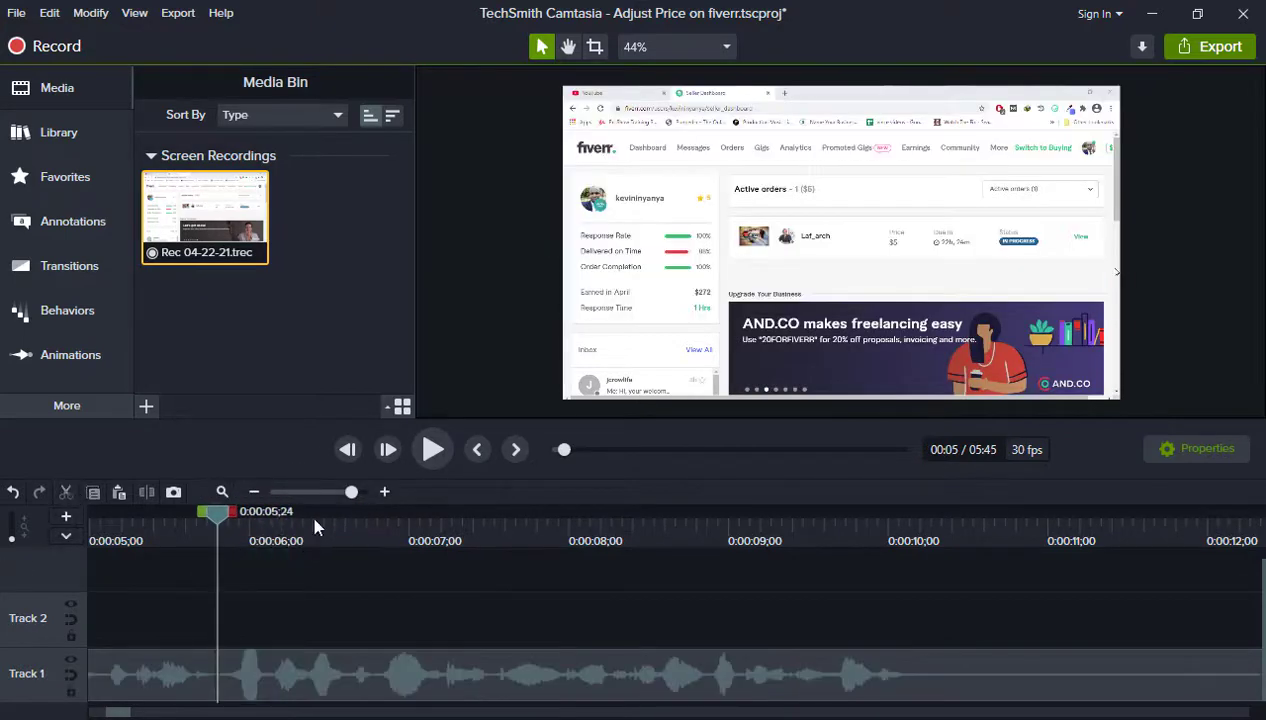
# Play the recording from 0:00:04;03 across the trimmed join and pause at 0:00:10;13.
pyautogui.click(256, 492)
pyautogui.click(256, 492)
pyautogui.moveTo(219, 514); pyautogui.dragTo(141, 514)
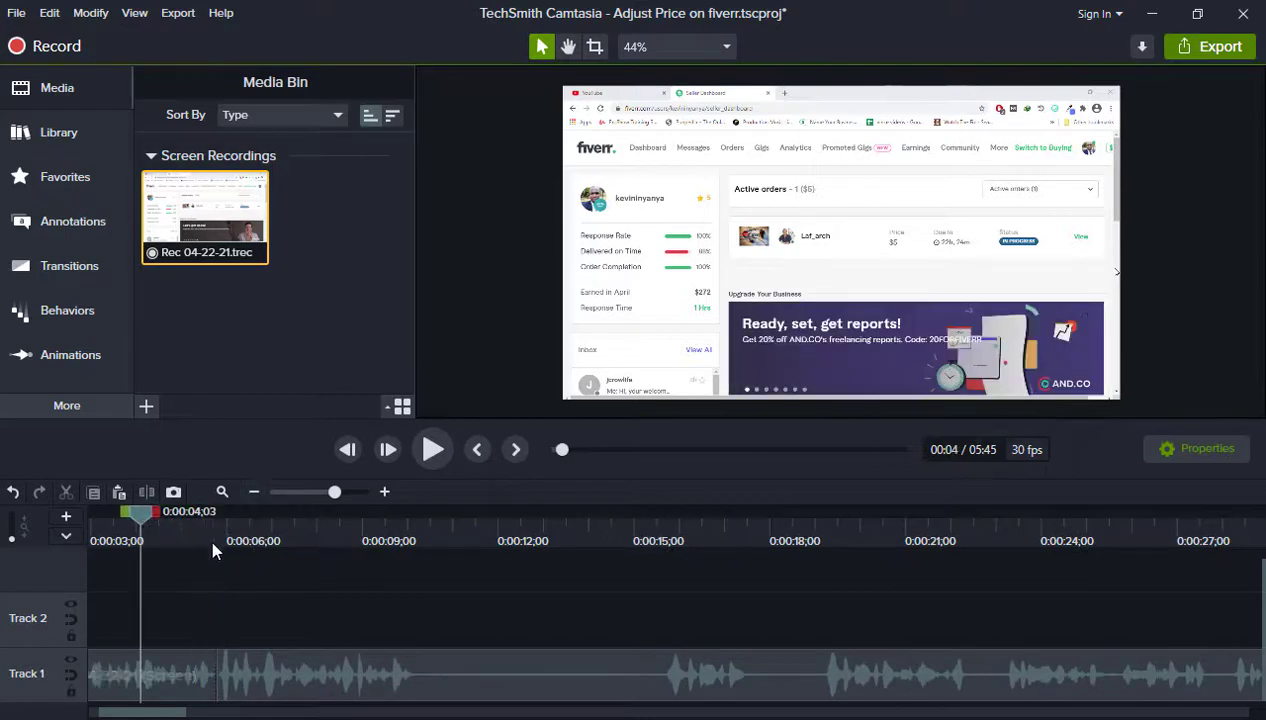
pyautogui.press('space')
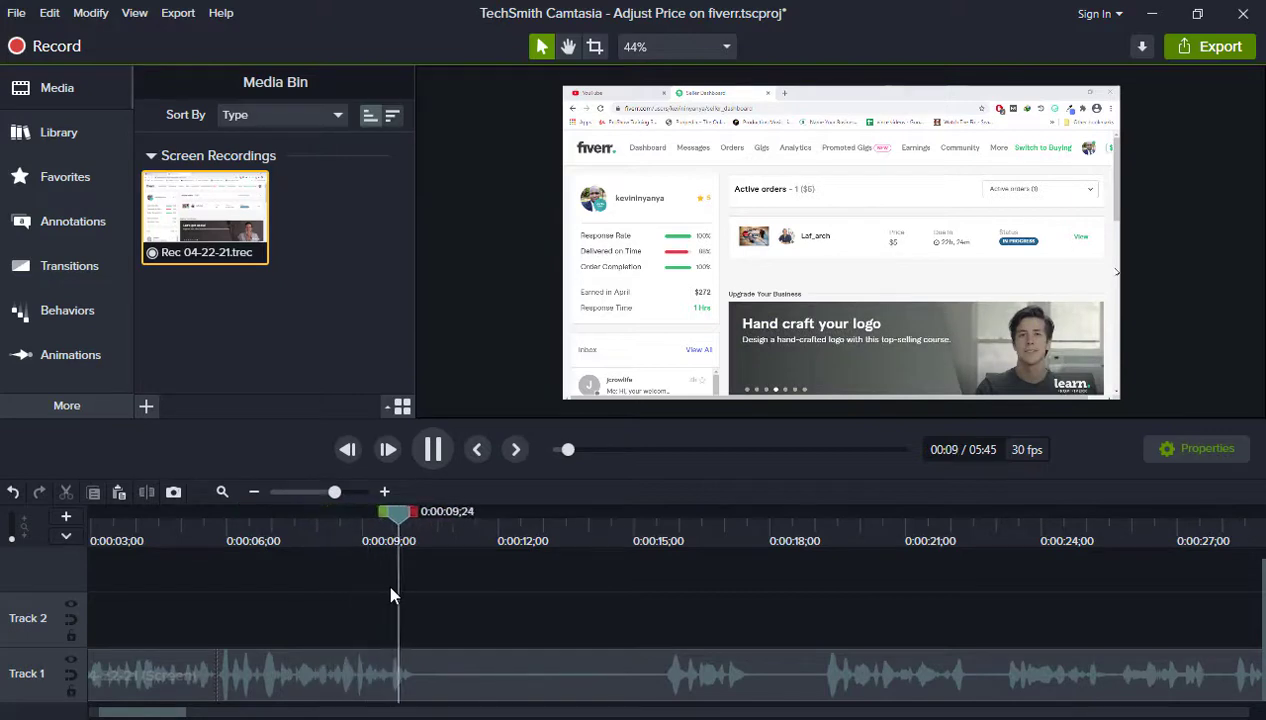
pyautogui.press('space')
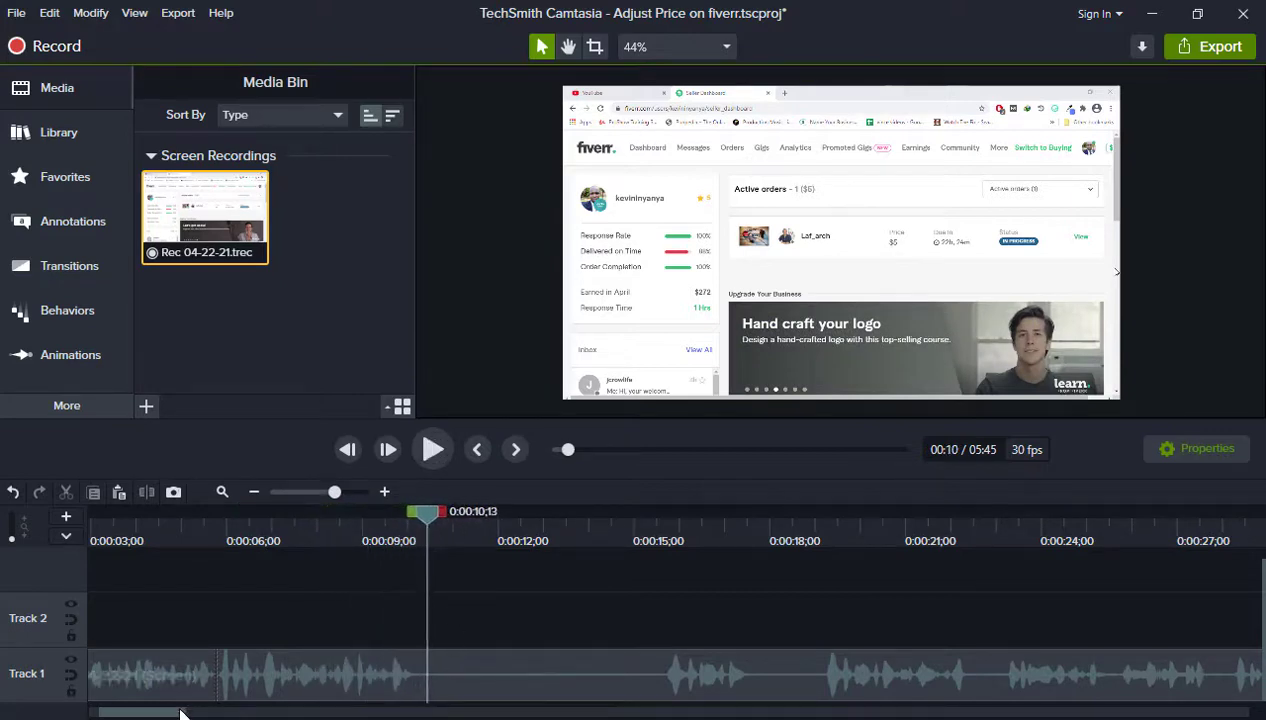
# Preview the recording from 0:00:15;14, and cut the unwanted range from 0:00:10;08 to 0:00:19;05.
pyautogui.moveTo(181, 713); pyautogui.dragTo(141, 715)
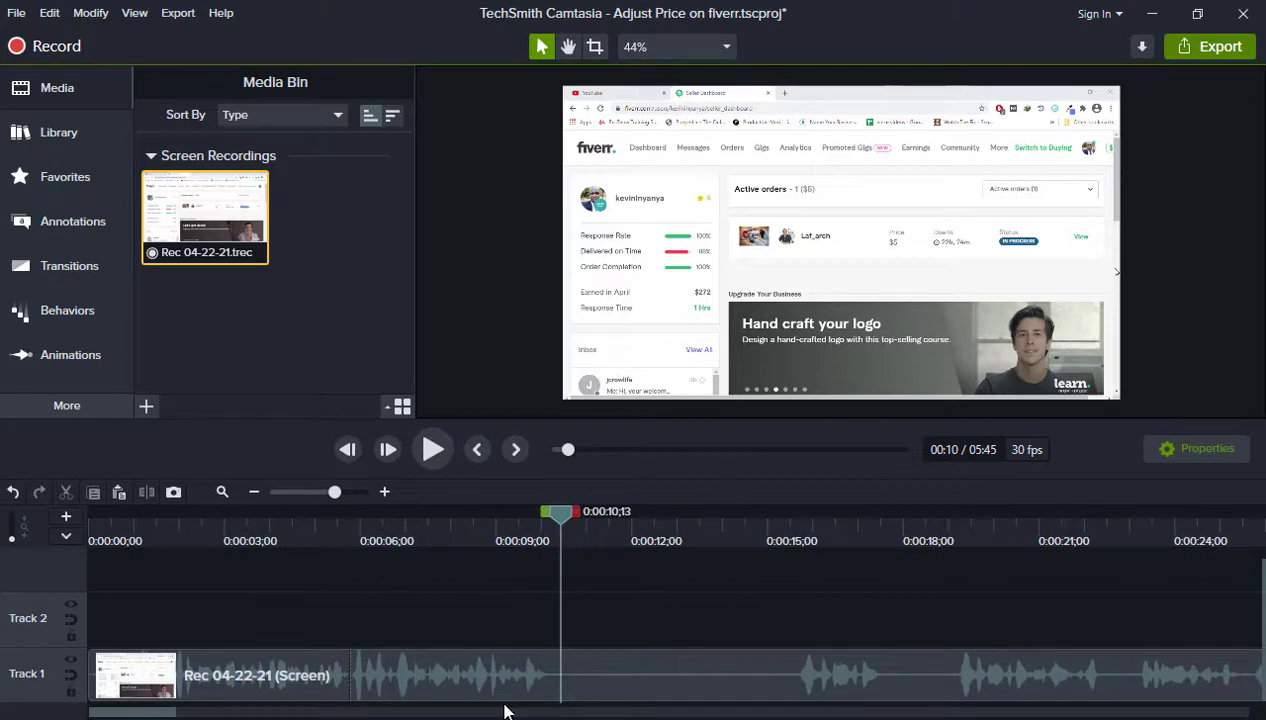
pyautogui.moveTo(558, 514); pyautogui.dragTo(785, 510)
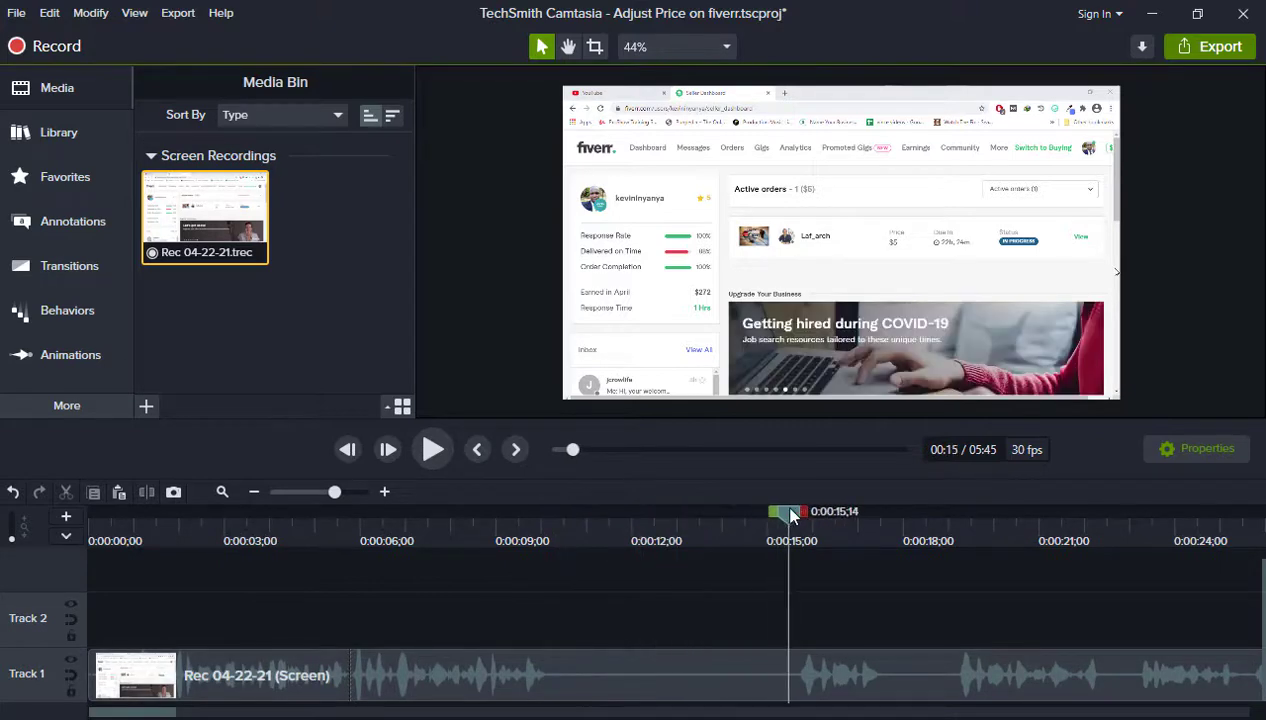
pyautogui.press('space')
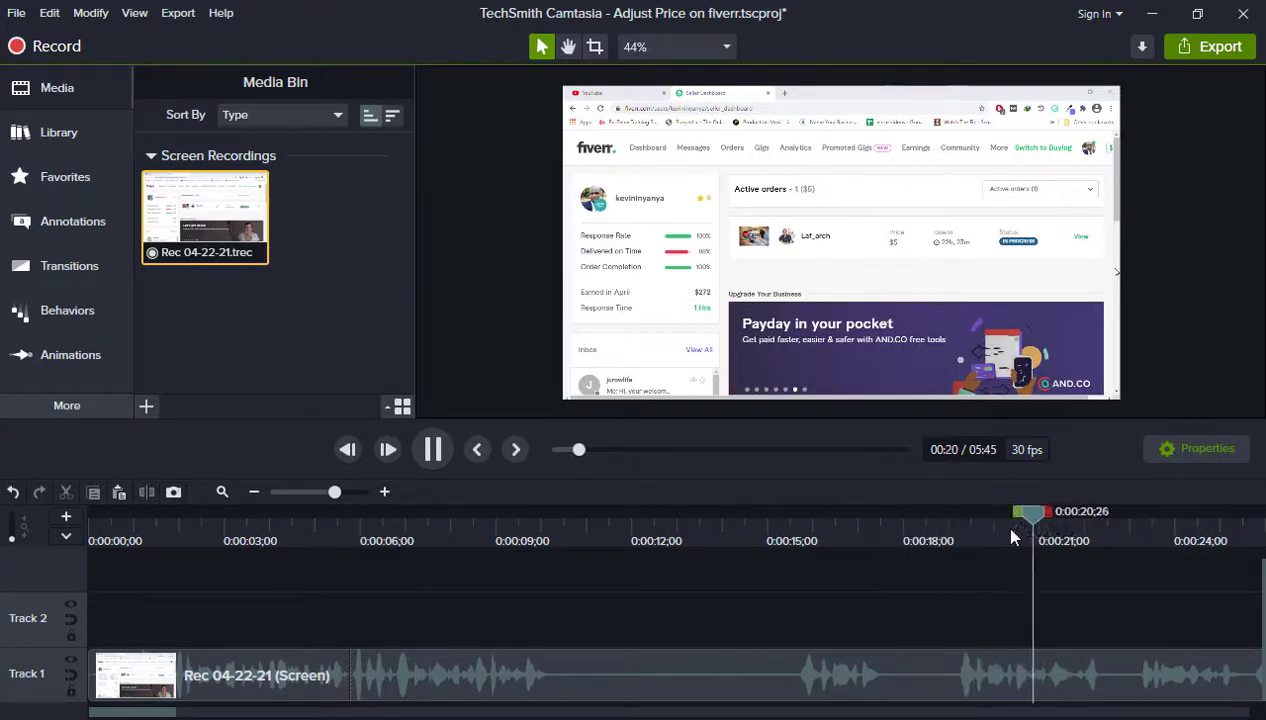
pyautogui.moveTo(1105, 516); pyautogui.dragTo(952, 633)
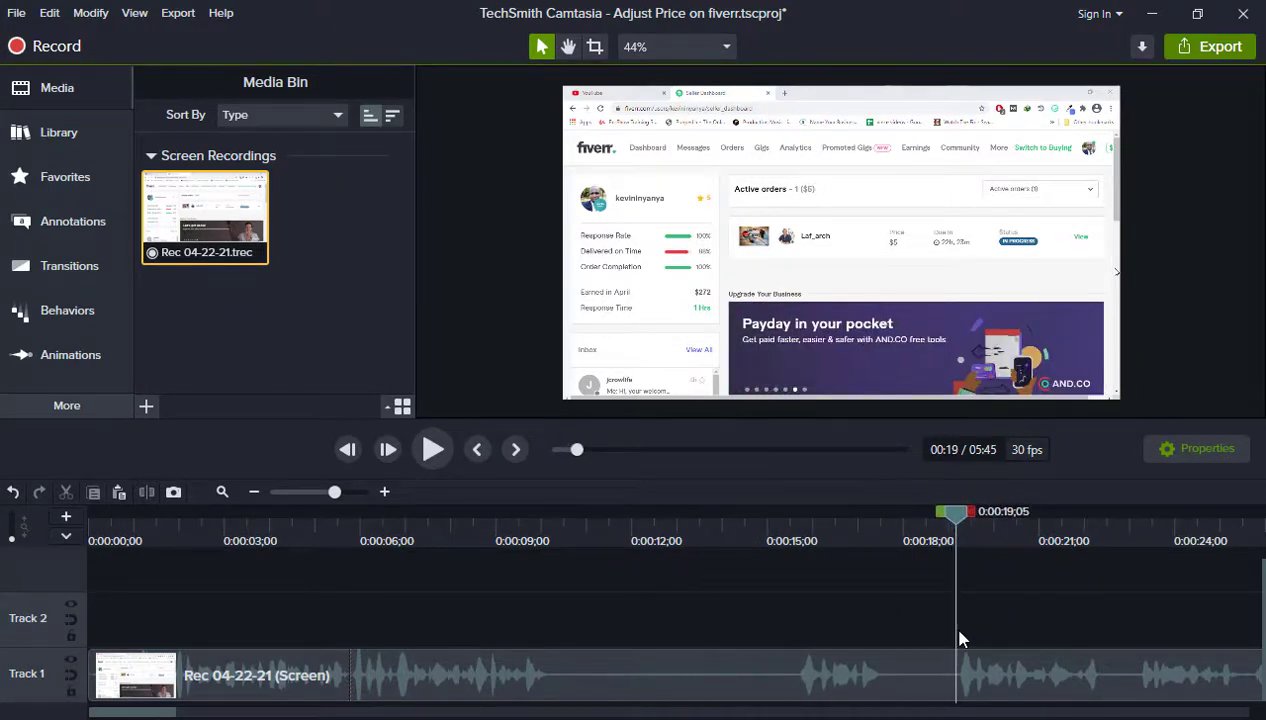
pyautogui.moveTo(945, 518); pyautogui.dragTo(540, 588)
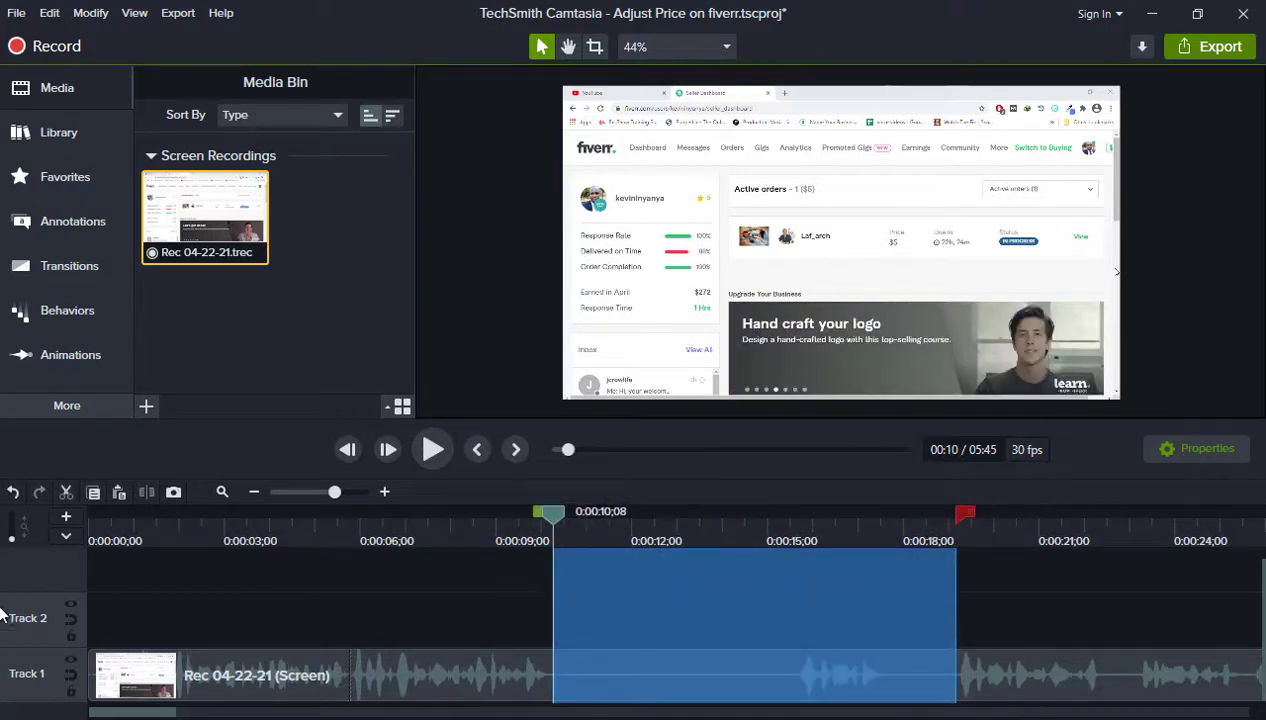
pyautogui.click(66, 492)
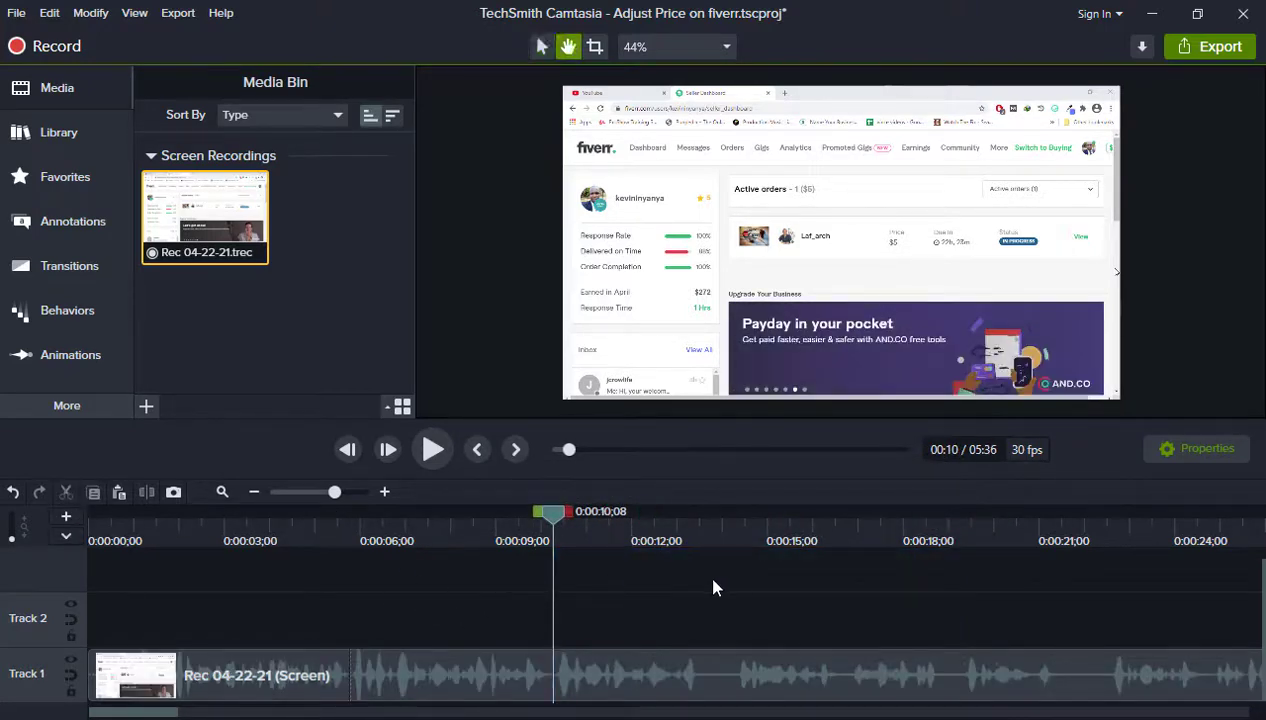
# Play on from 0:00:10;08 and cut the short silent range ending at 0:00:14;09.
pyautogui.press('space')
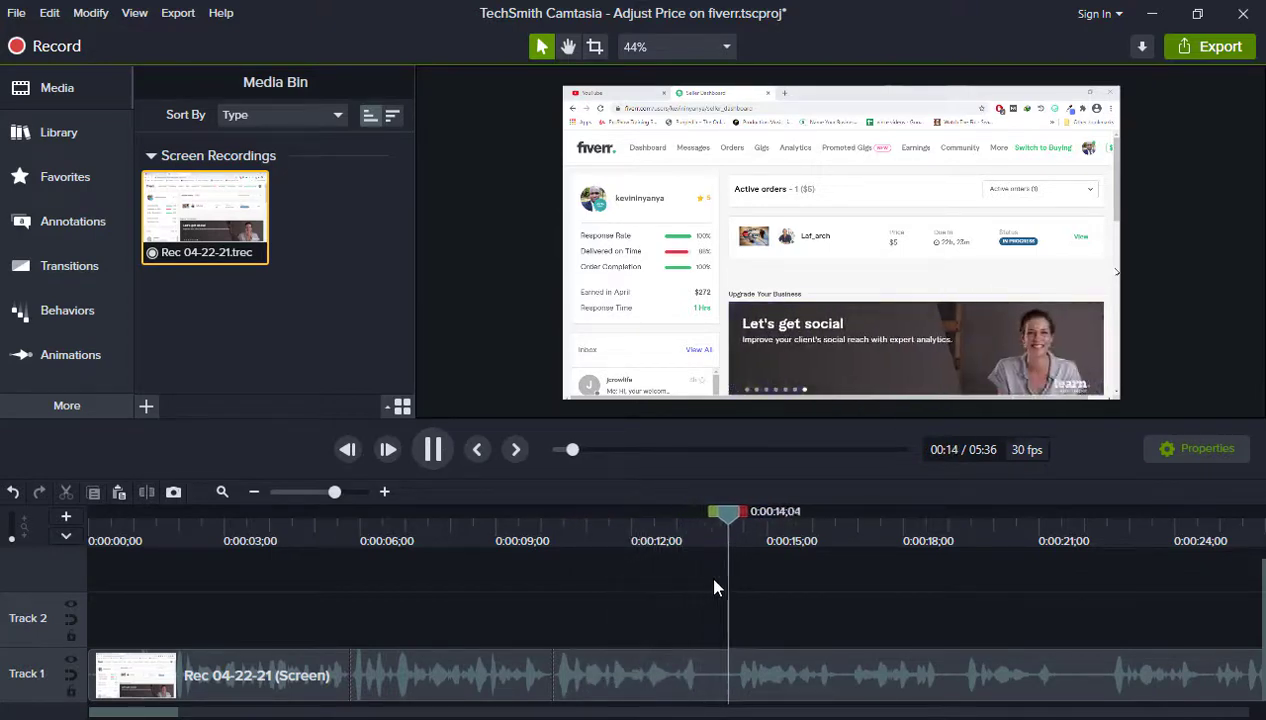
pyautogui.click(798, 520)
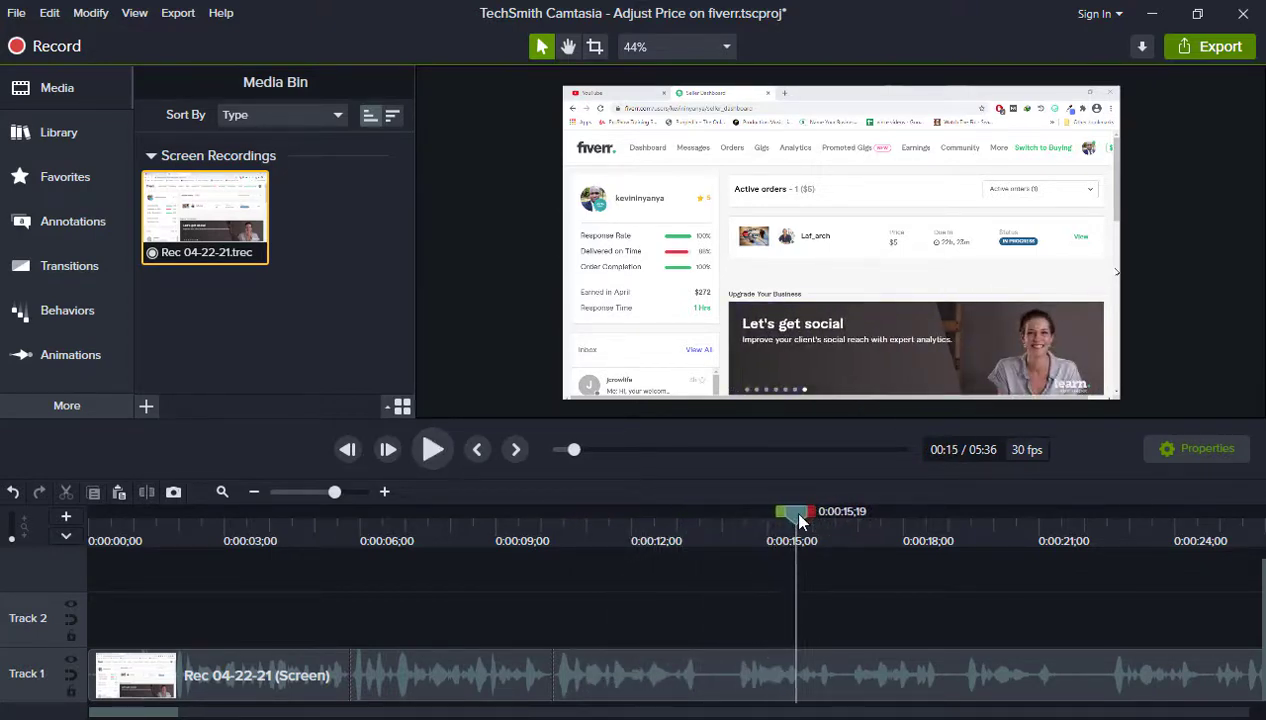
pyautogui.moveTo(798, 520); pyautogui.dragTo(755, 520)
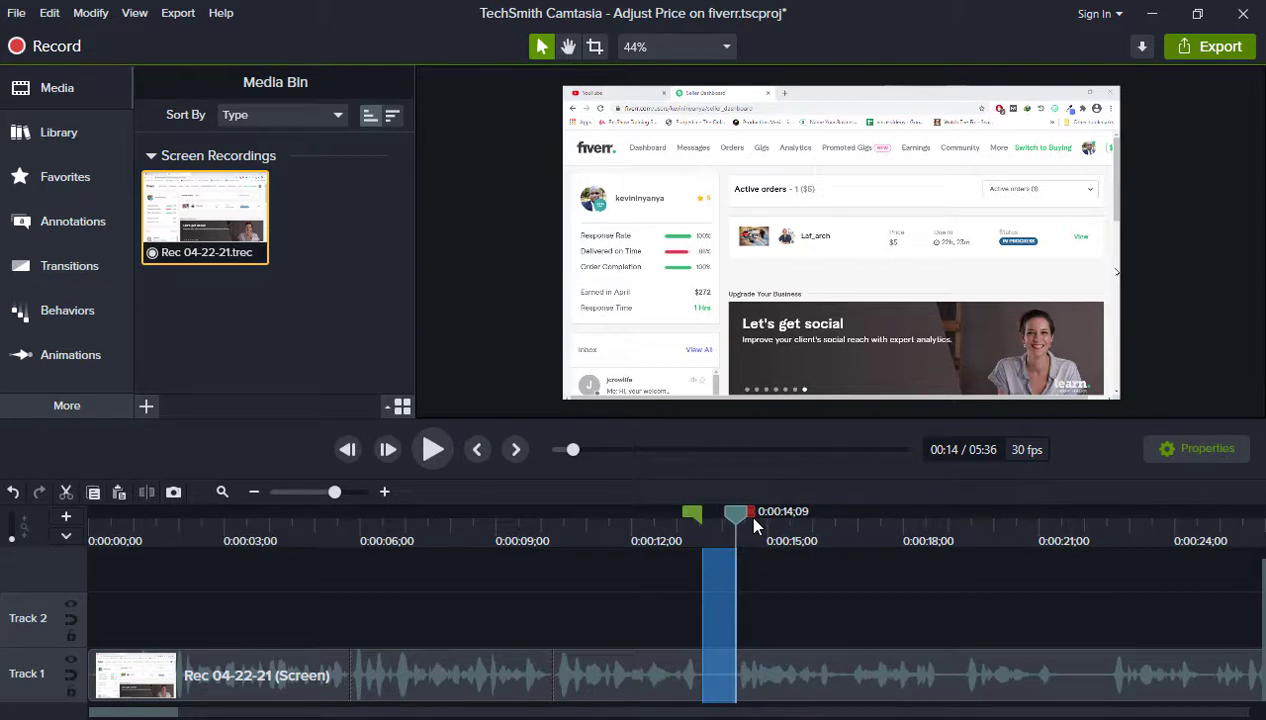
# Continue playback from the new join and cut the short range from 0:00:18;04 to 0:00:18;16.
pyautogui.press('space')
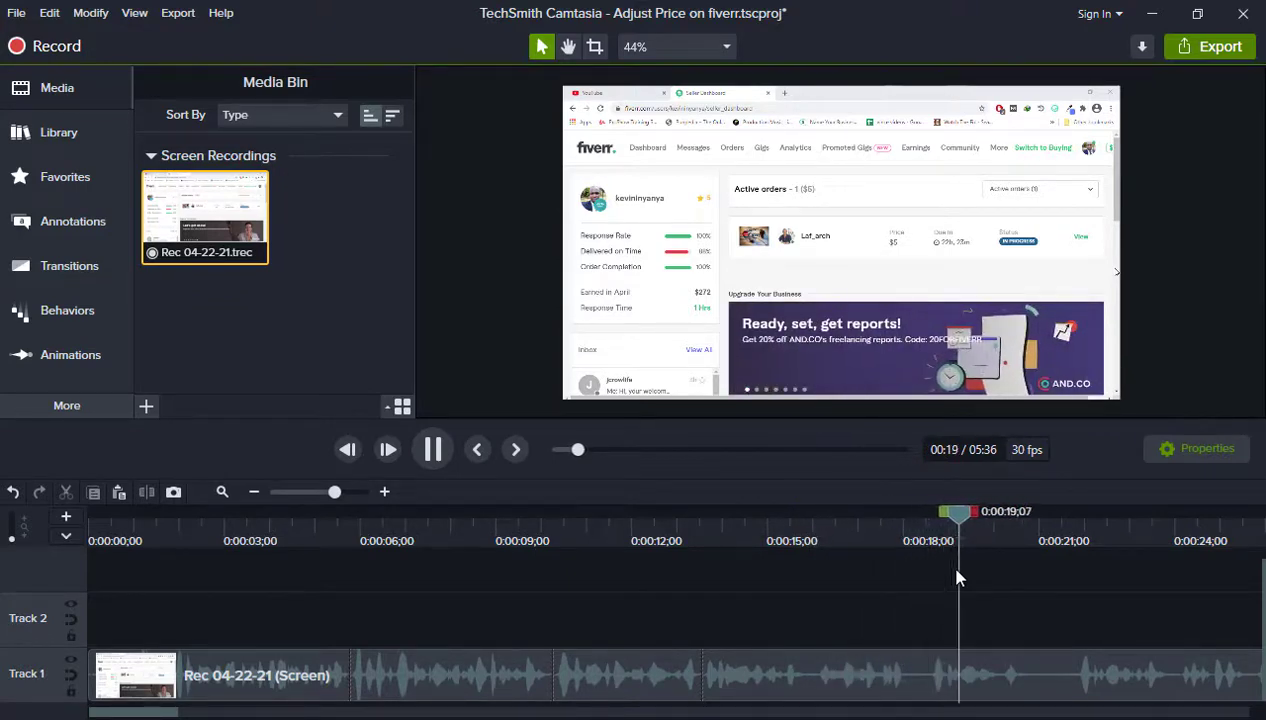
pyautogui.press('space')
pyautogui.moveTo(943, 518)
pyautogui.mouseDown()
pyautogui.moveTo(917, 504)
pyautogui.moveTo(948, 530)
pyautogui.mouseUp()
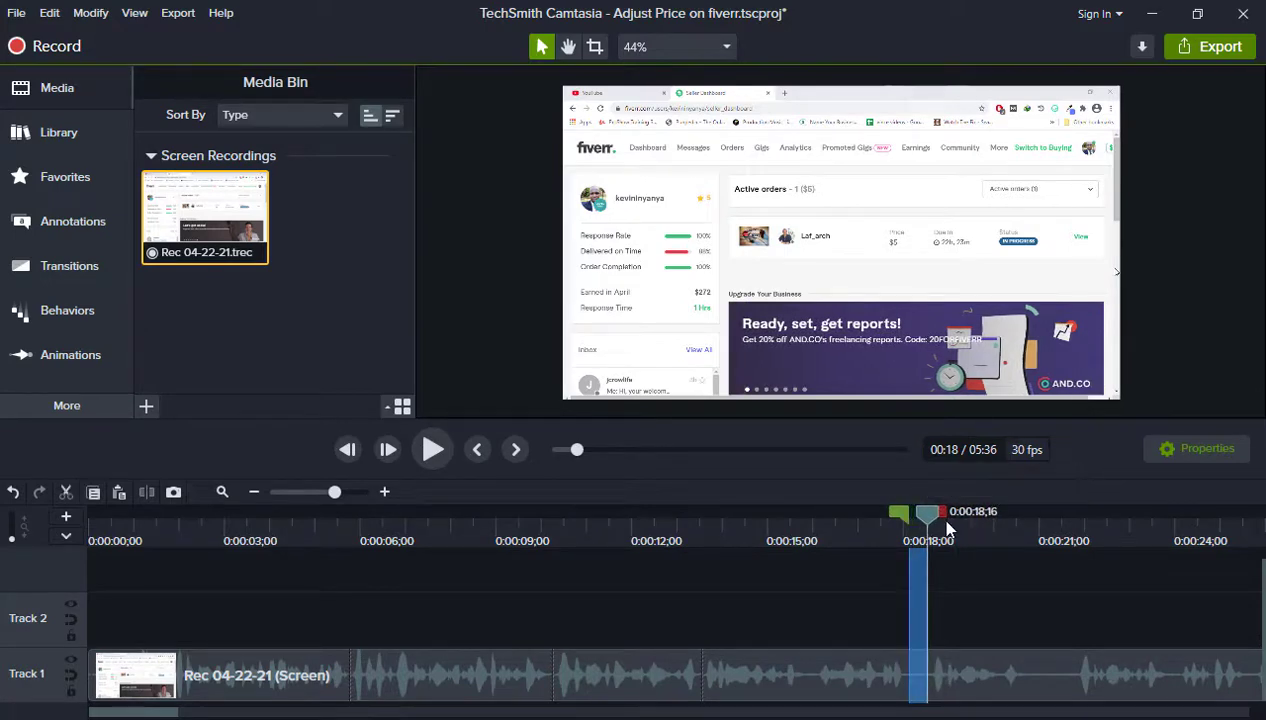
pyautogui.hotkey('ctrl', 'x')
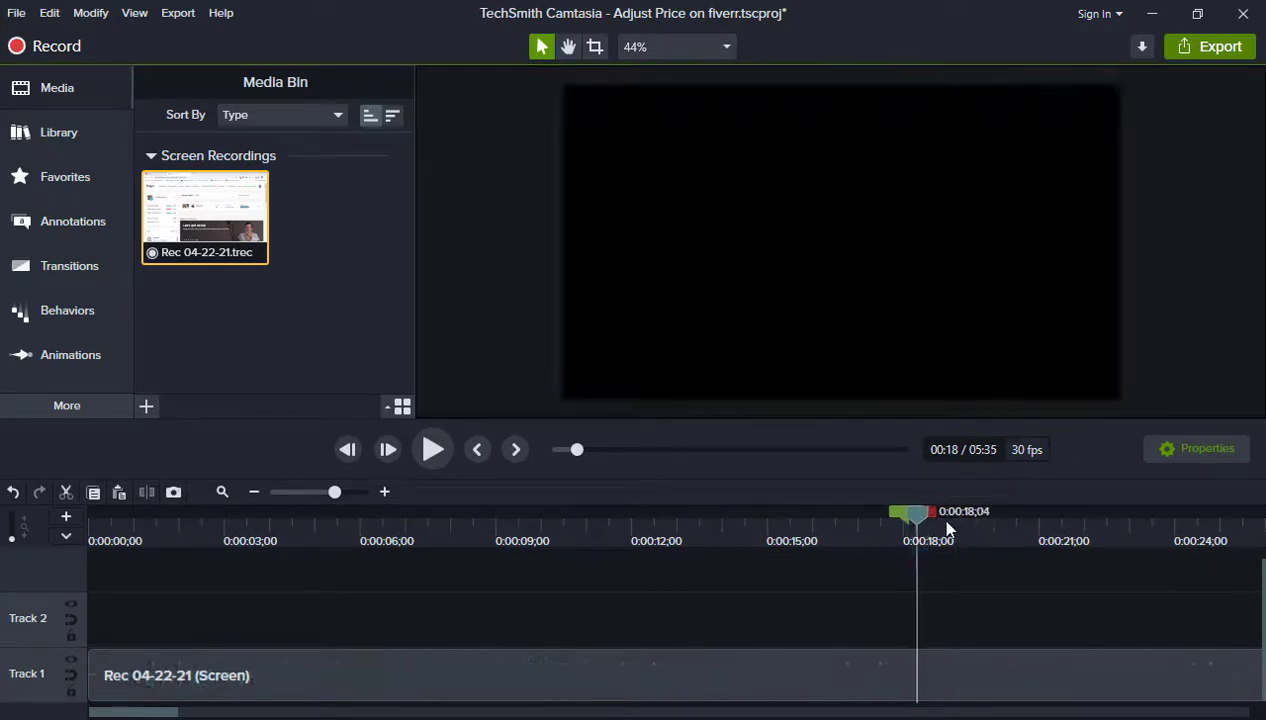
# Replay the section after the latest join and cut the range from about 0:00:18 to 0:00:21;12.
pyautogui.press('space')
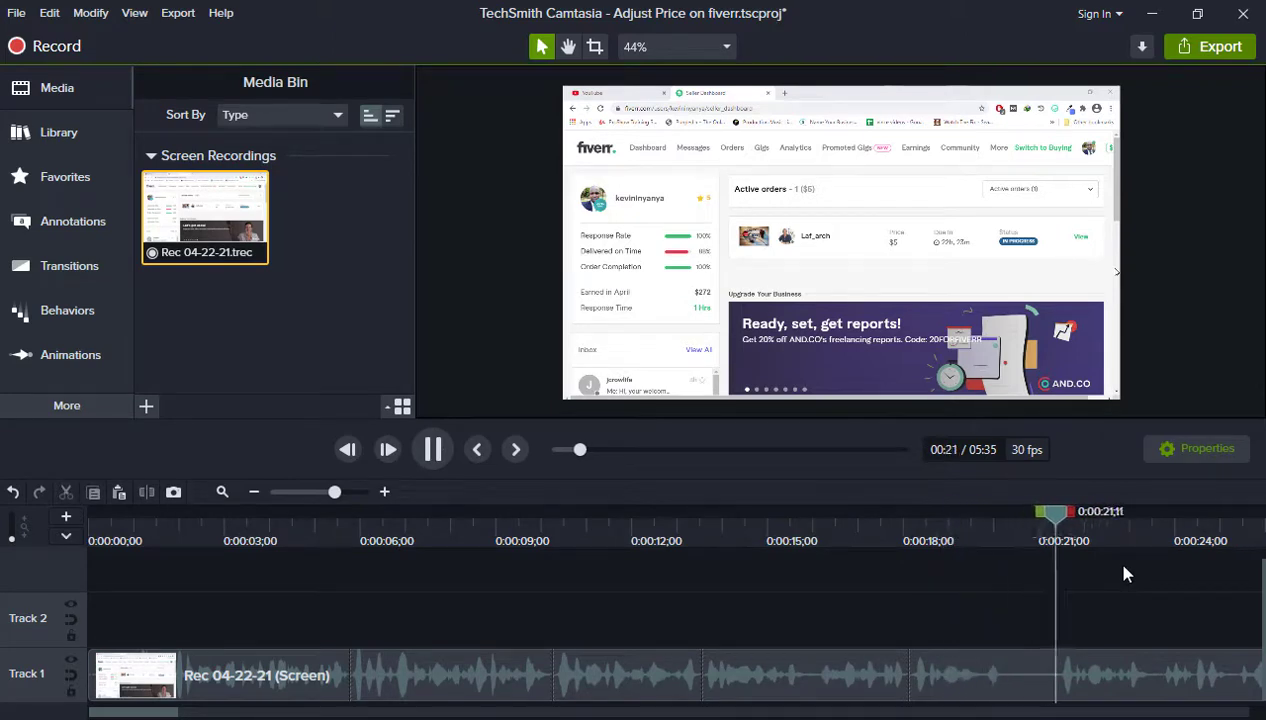
pyautogui.press('space')
pyautogui.moveTo(1122, 511); pyautogui.dragTo(906, 525)
pyautogui.press('space')
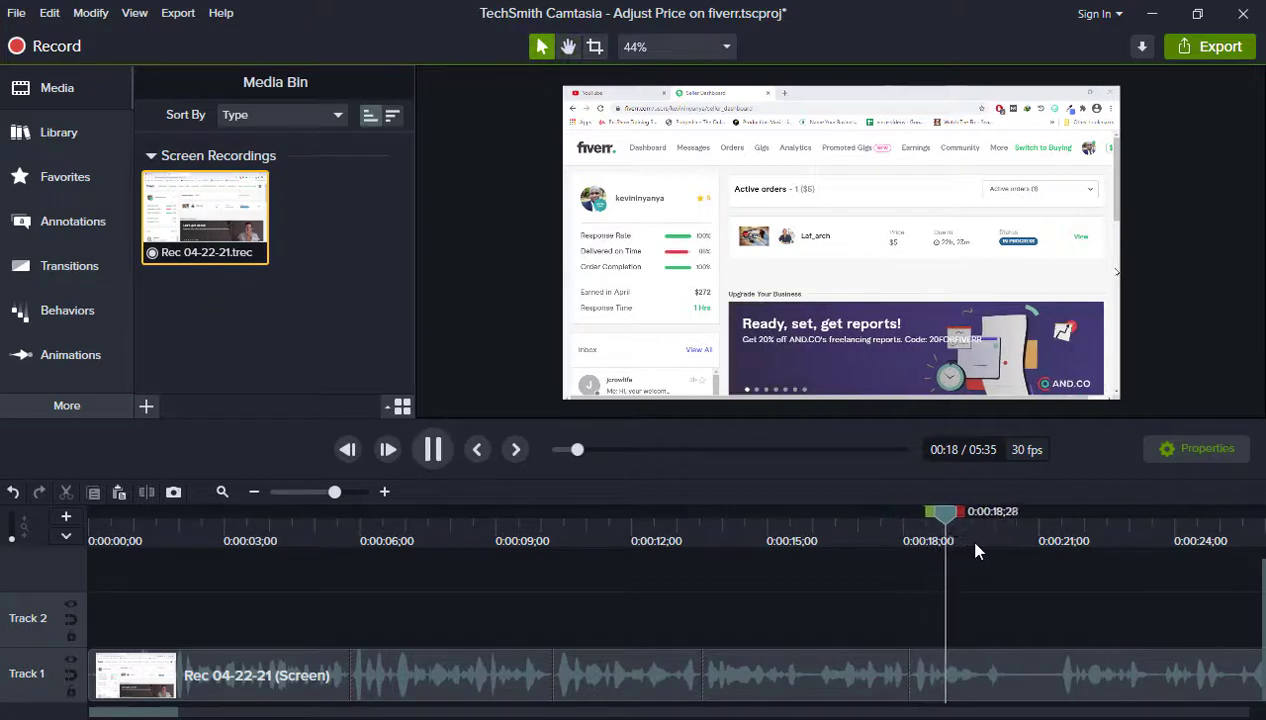
pyautogui.click(1026, 515)
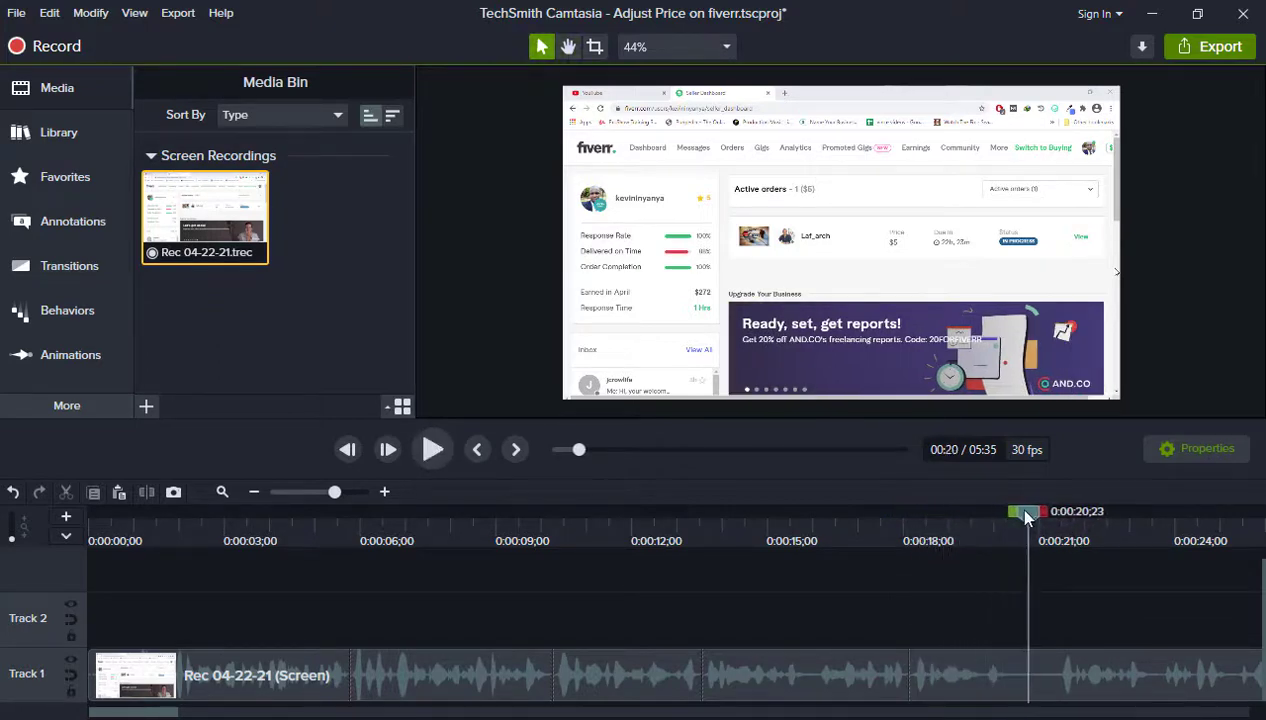
pyautogui.moveTo(1018, 523); pyautogui.dragTo(1072, 533)
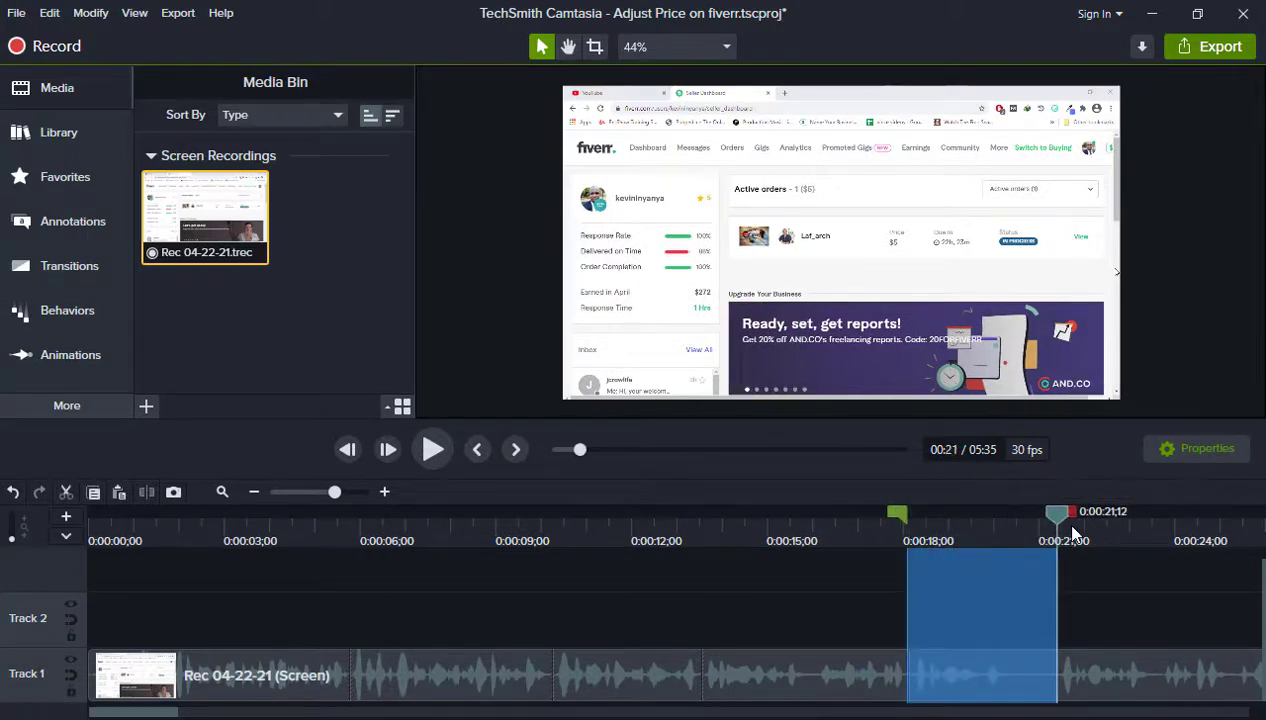
pyautogui.hotkey('ctrl', 'x')
# Play on to find the next pause and remove the 0:00:04;13 long range starting at 0:00:28;03.
pyautogui.press('space')
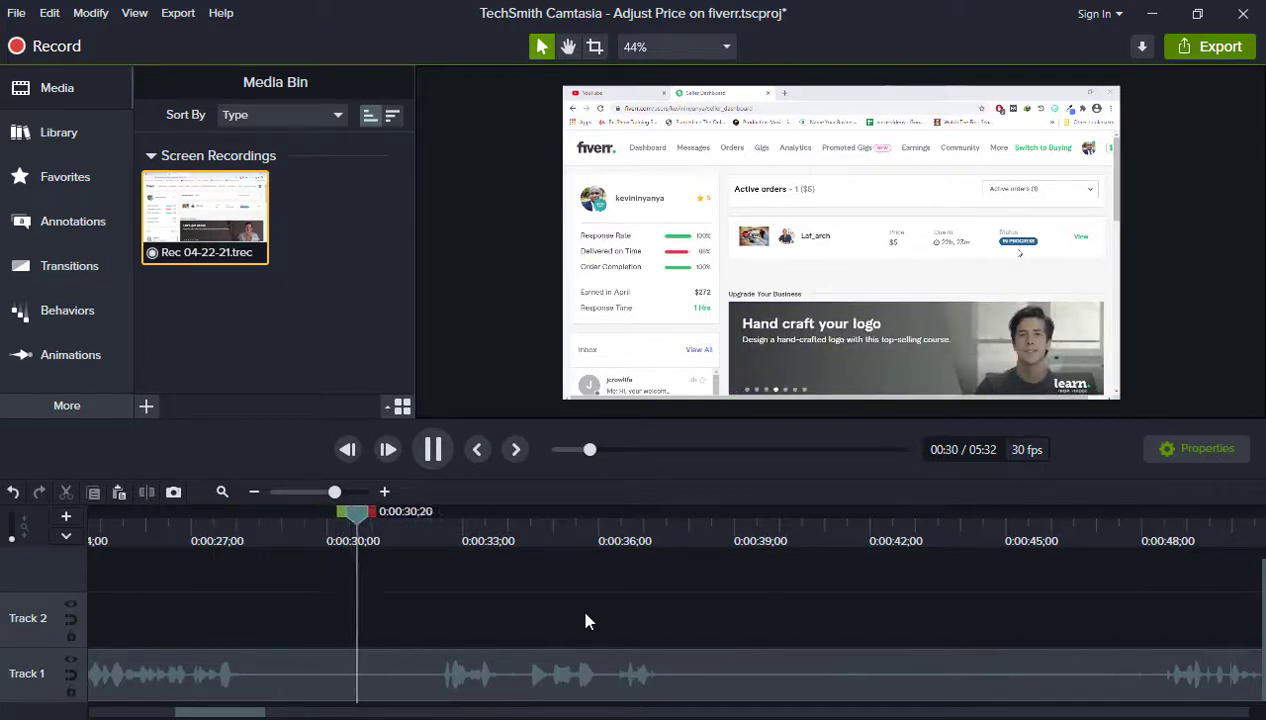
pyautogui.moveTo(372, 532); pyautogui.dragTo(435, 532)
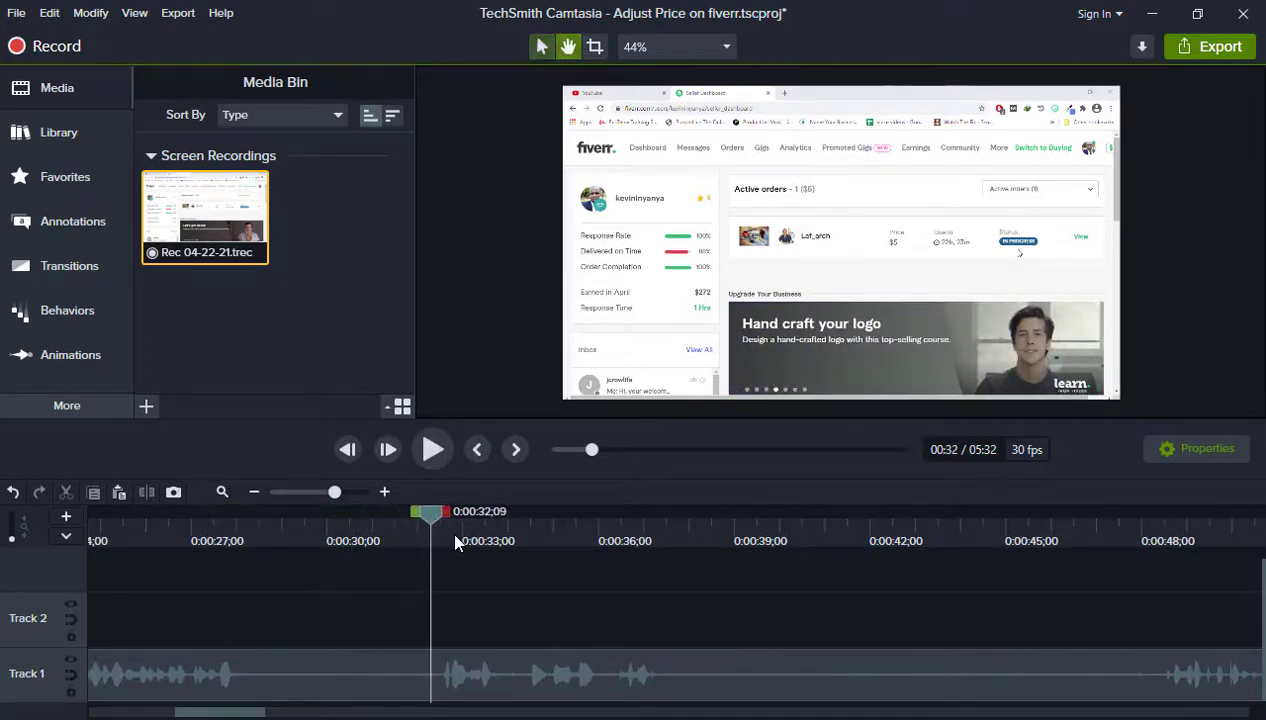
pyautogui.press('space')
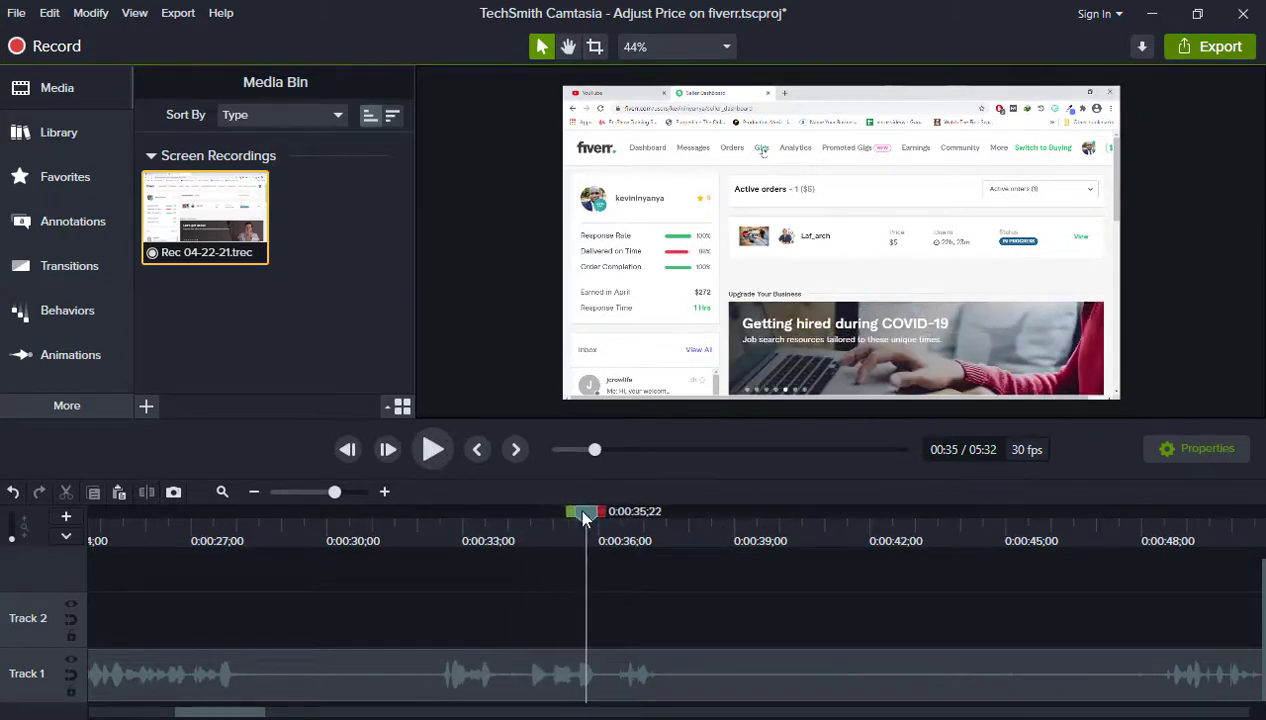
pyautogui.moveTo(583, 513); pyautogui.dragTo(228, 537)
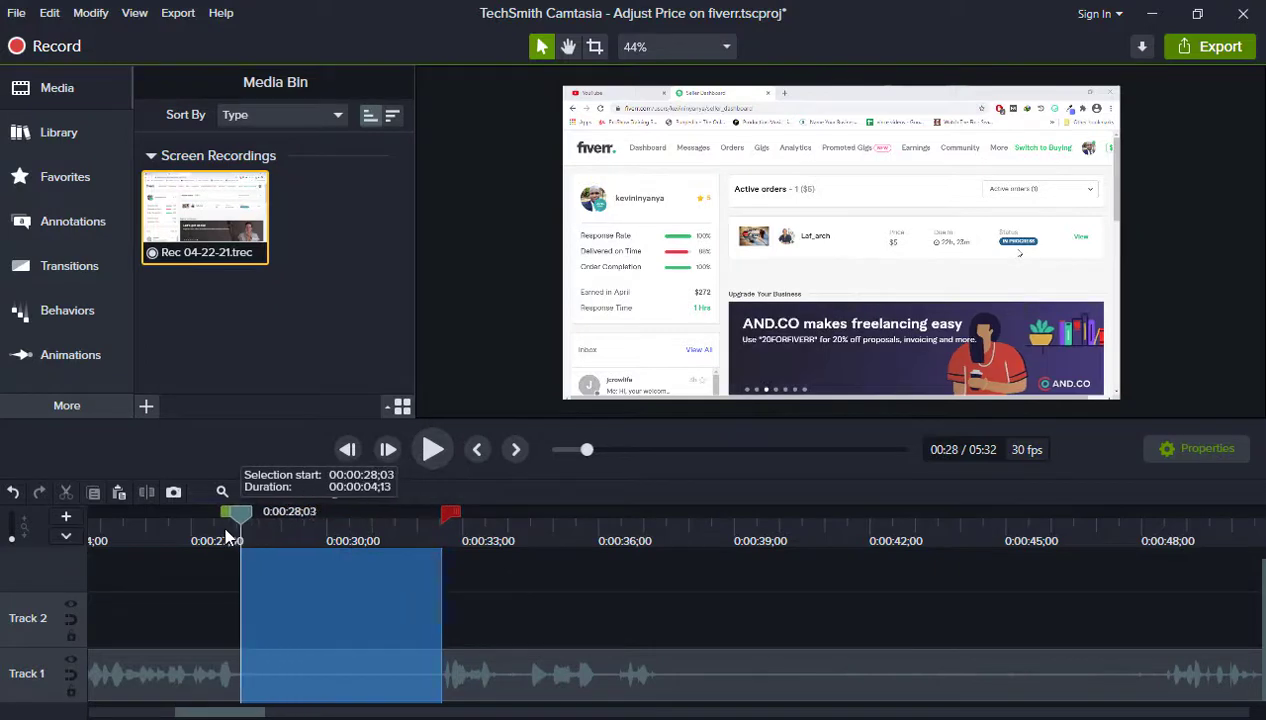
pyautogui.press('Delete')
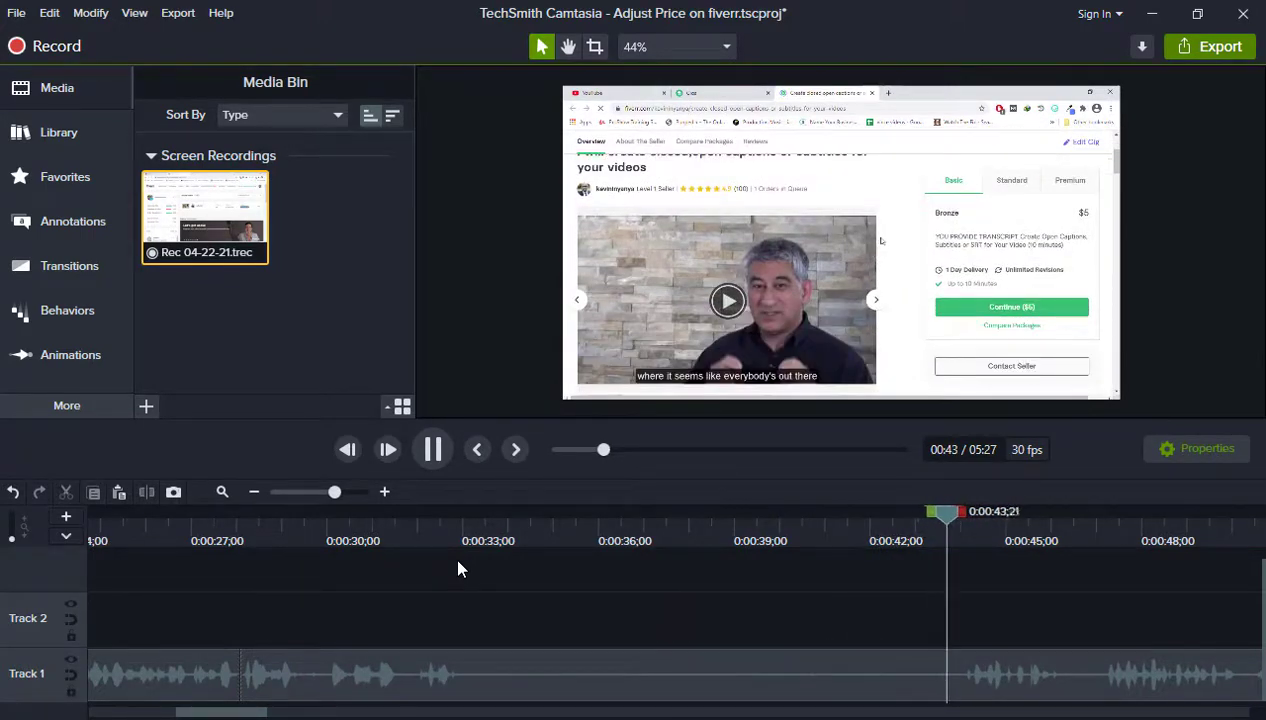
# Replay the section from 0:00:31;27 and cut the silent range from 0:00:33;09 to about 0:00:36.
pyautogui.press('space')
pyautogui.moveTo(955, 520); pyautogui.dragTo(418, 668)
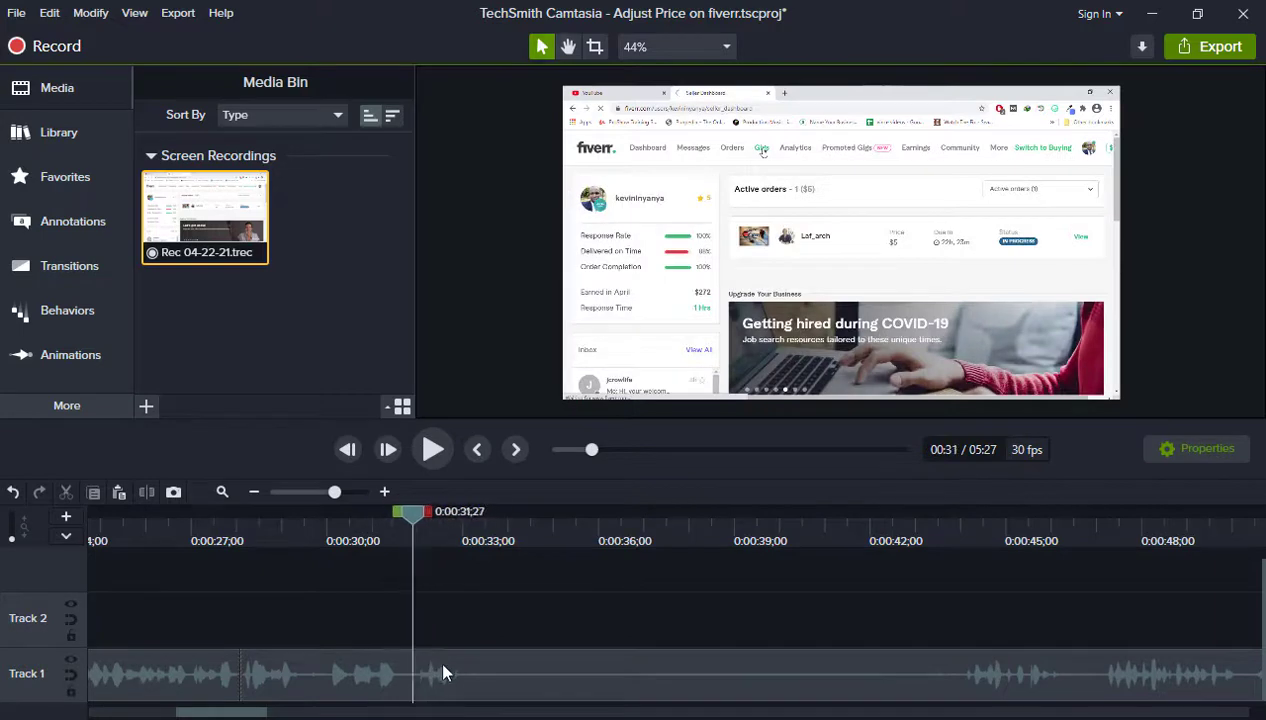
pyautogui.press('space')
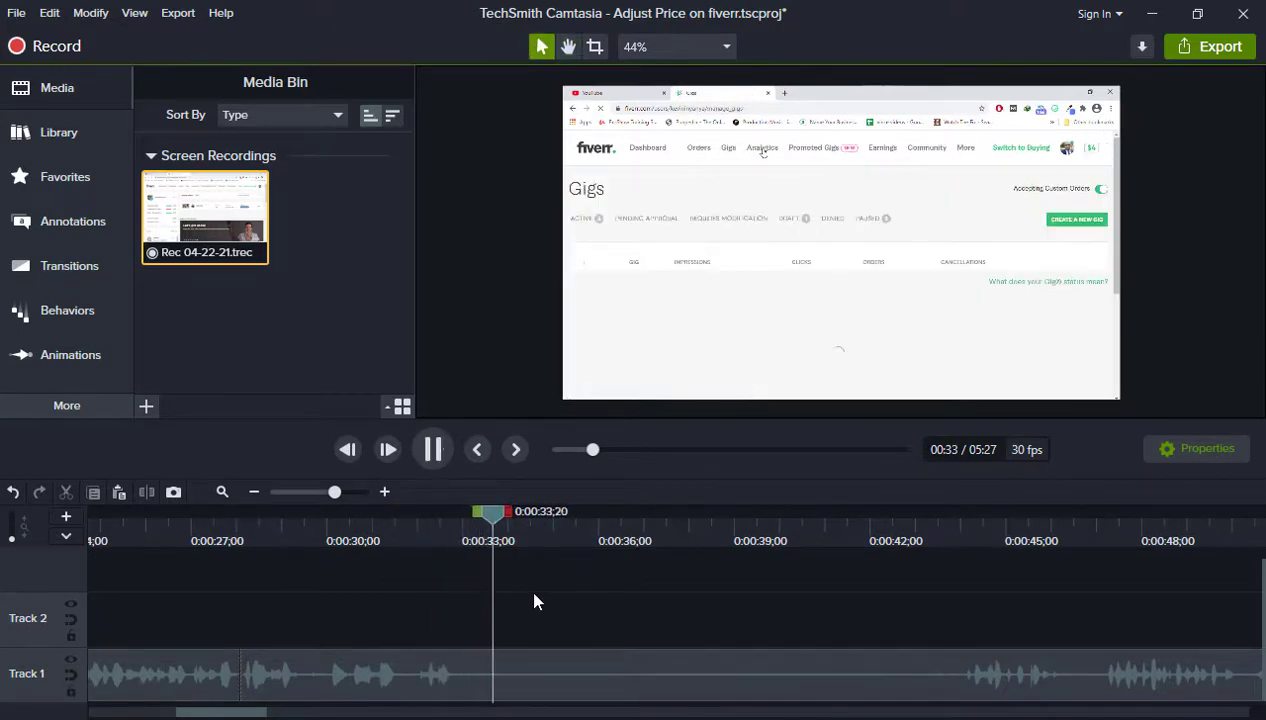
pyautogui.press('space')
pyautogui.press('space')
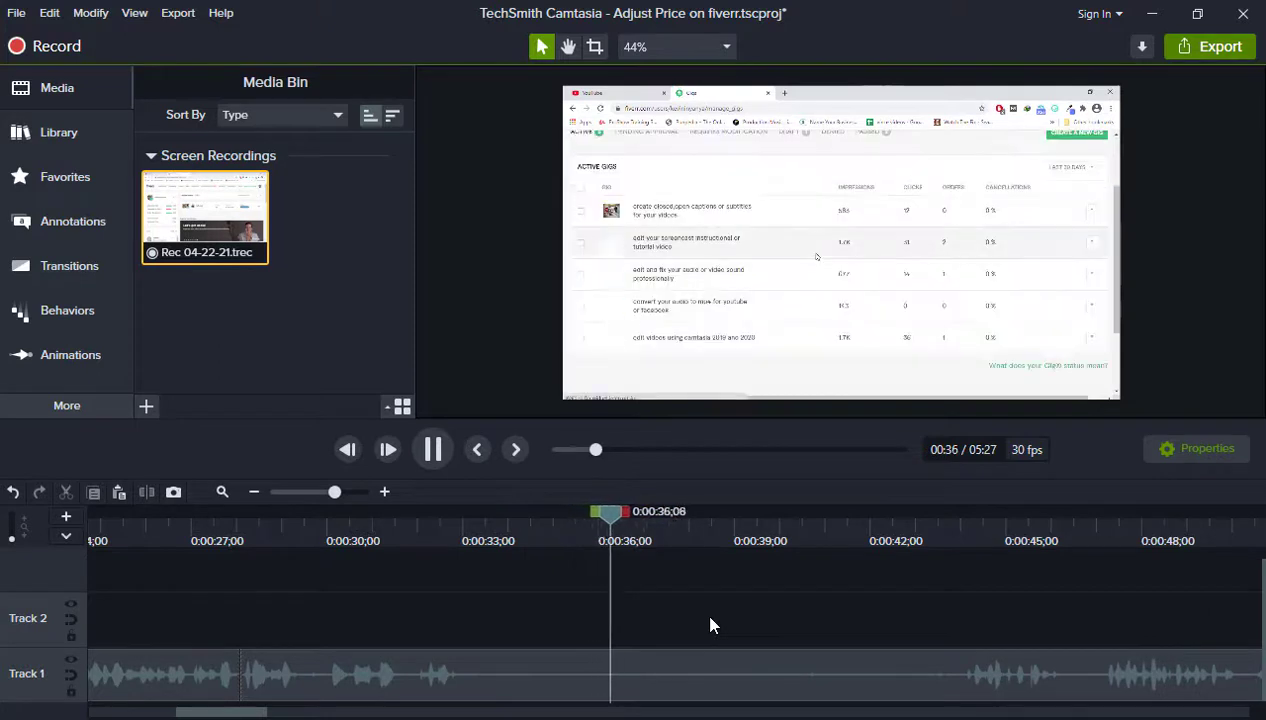
pyautogui.press('space')
pyautogui.moveTo(634, 518); pyautogui.dragTo(614, 521)
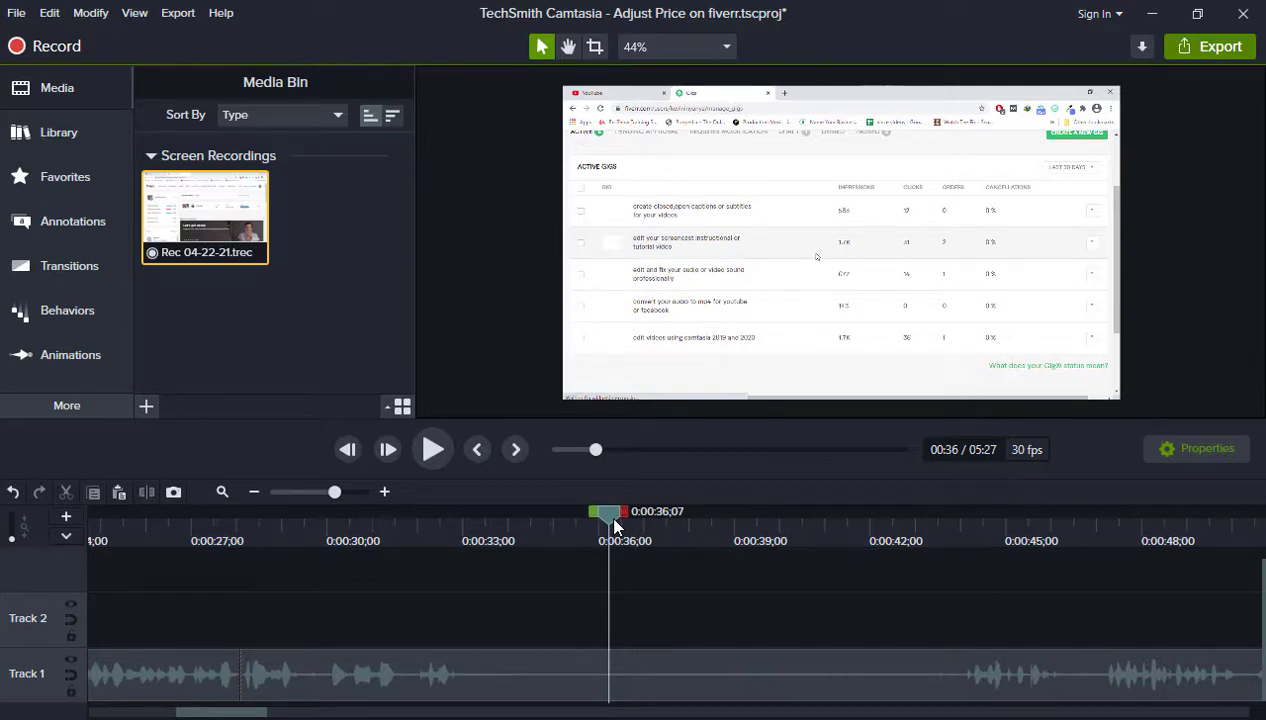
pyautogui.moveTo(611, 528); pyautogui.dragTo(455, 513)
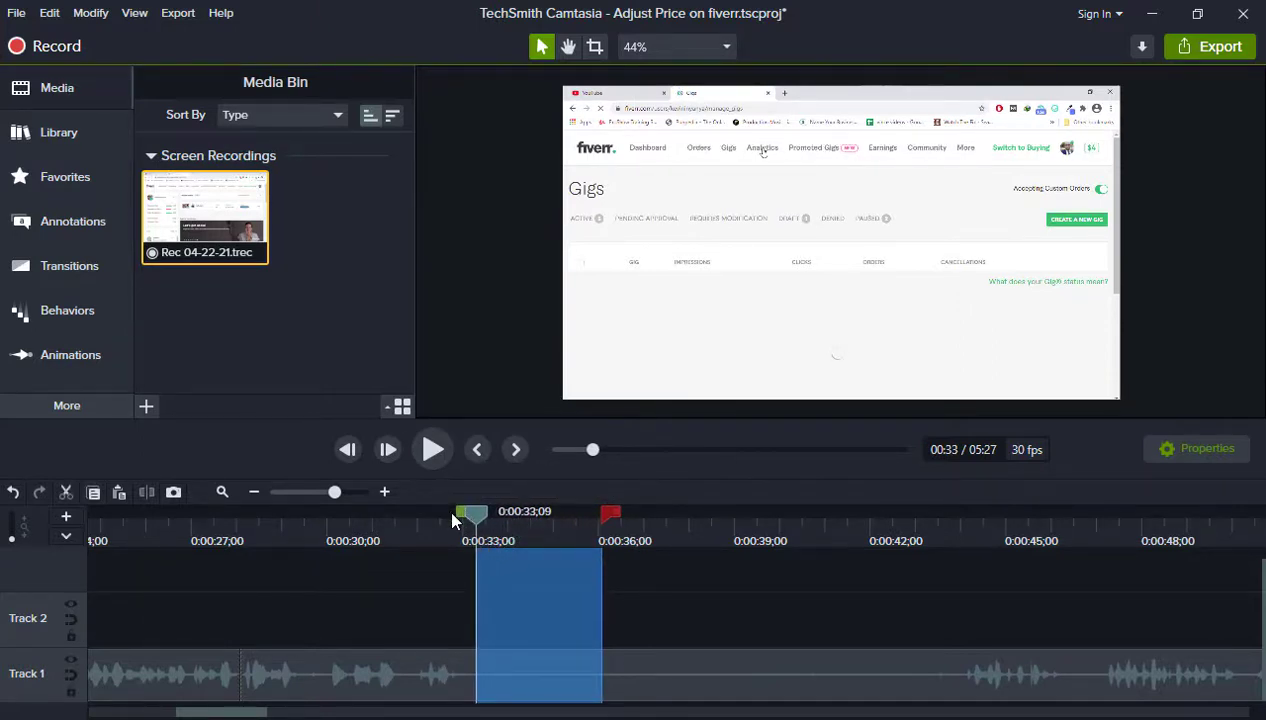
pyautogui.hotkey('ctrl', 'x')
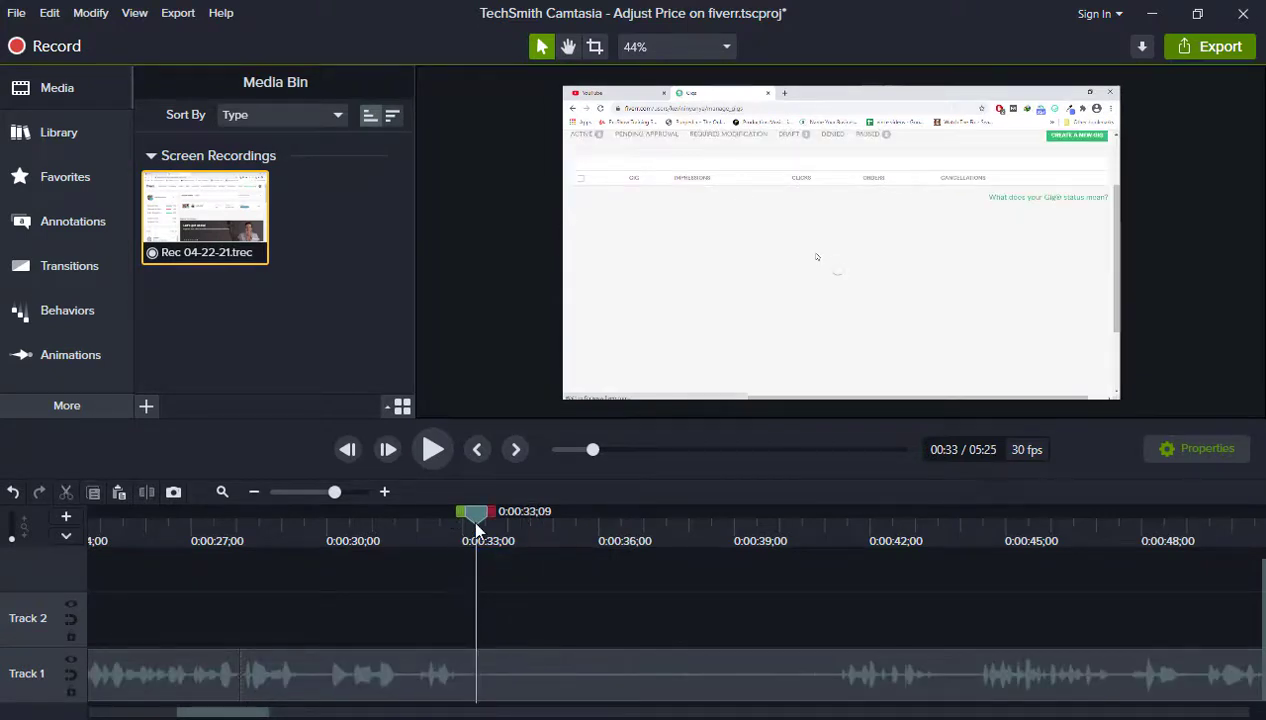
# Play through the new join and cut the unwanted range from 0:00:40;21 to about 0:00:44;14.
pyautogui.moveTo(476, 531); pyautogui.dragTo(421, 537)
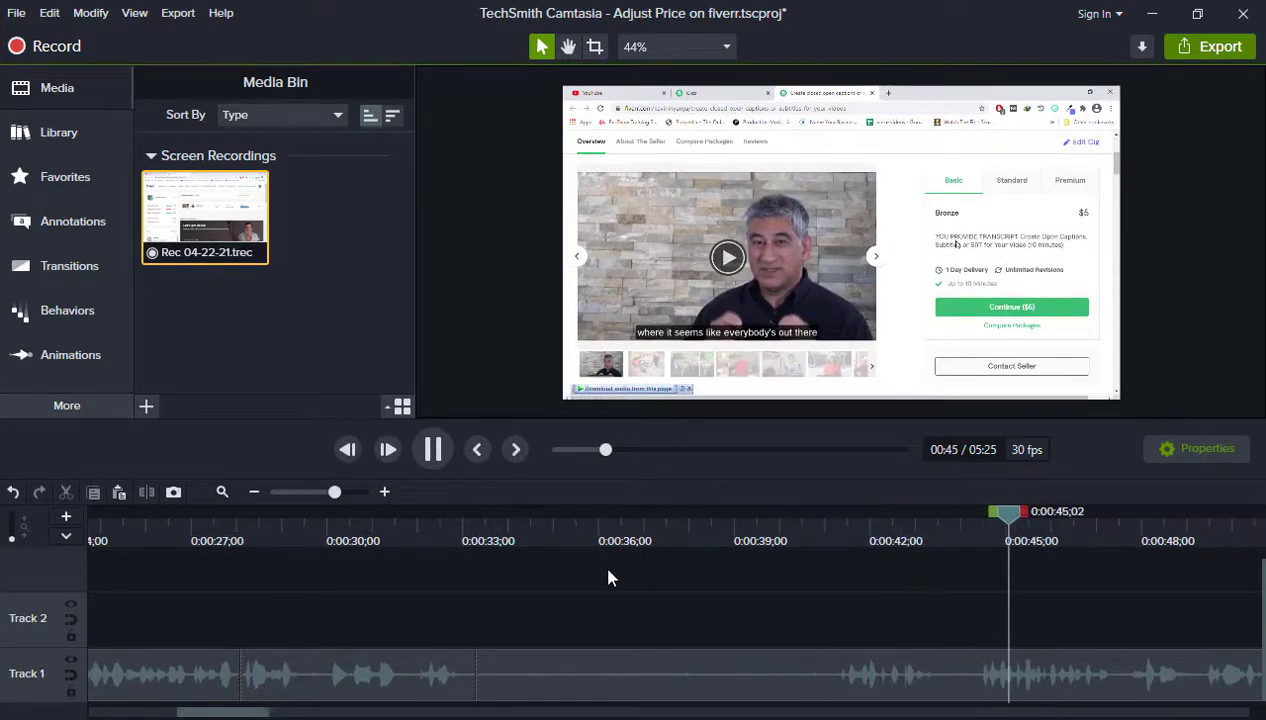
pyautogui.moveTo(1076, 520); pyautogui.dragTo(799, 528)
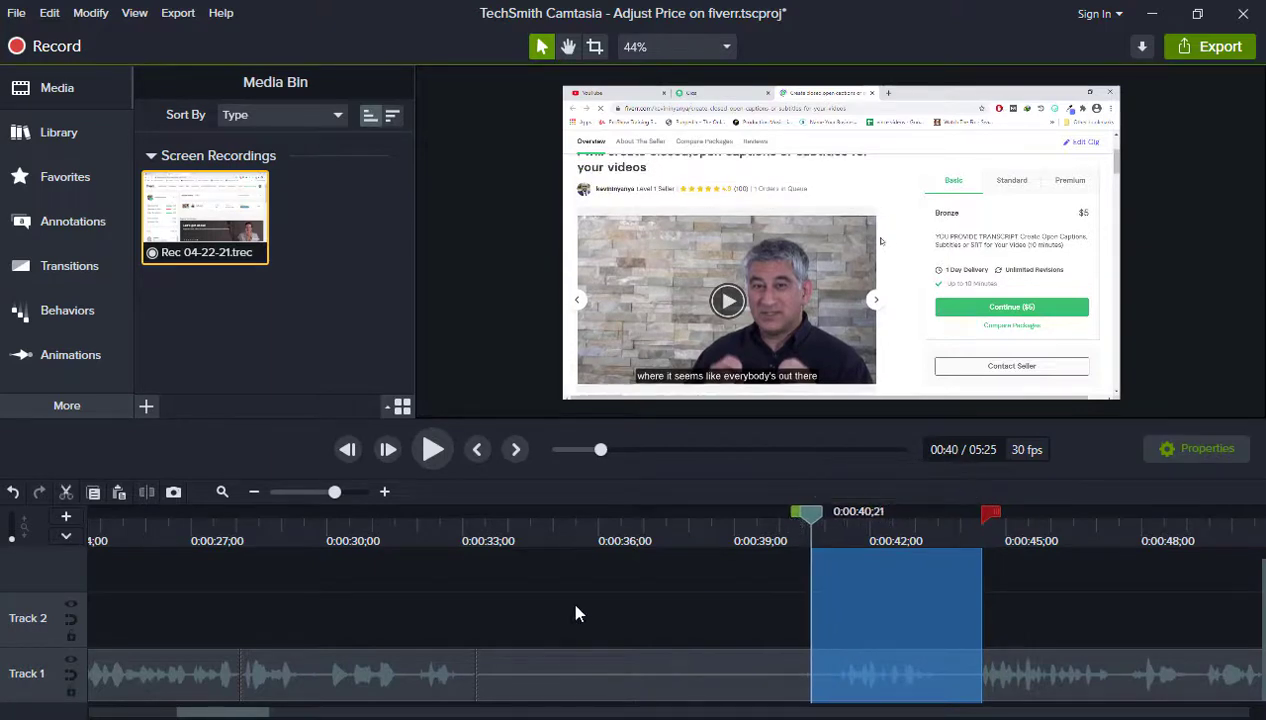
pyautogui.click(66, 492)
# Play on to about 0:00:58 and cut the short pause from about 0:00:57;20 to 0:00:58;09.
pyautogui.press('space')
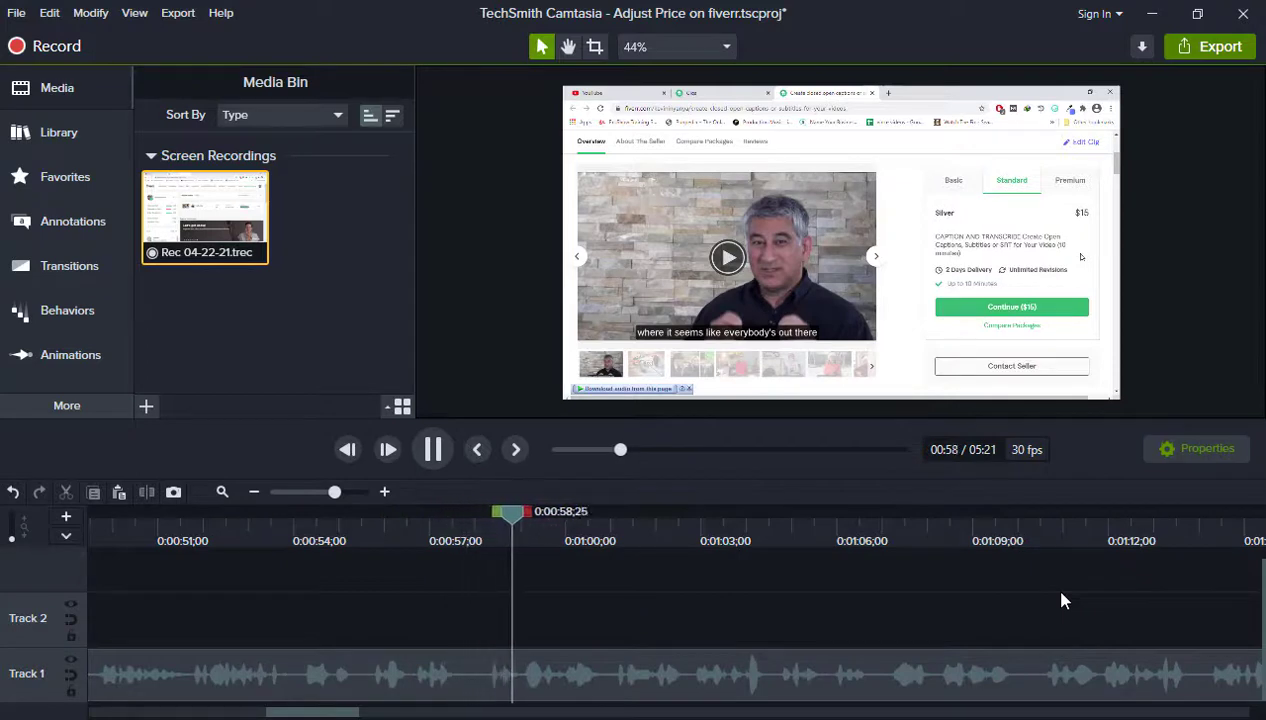
pyautogui.press('space')
pyautogui.moveTo(521, 528)
pyautogui.mouseDown()
pyautogui.moveTo(459, 514)
pyautogui.moveTo(506, 530)
pyautogui.mouseUp()
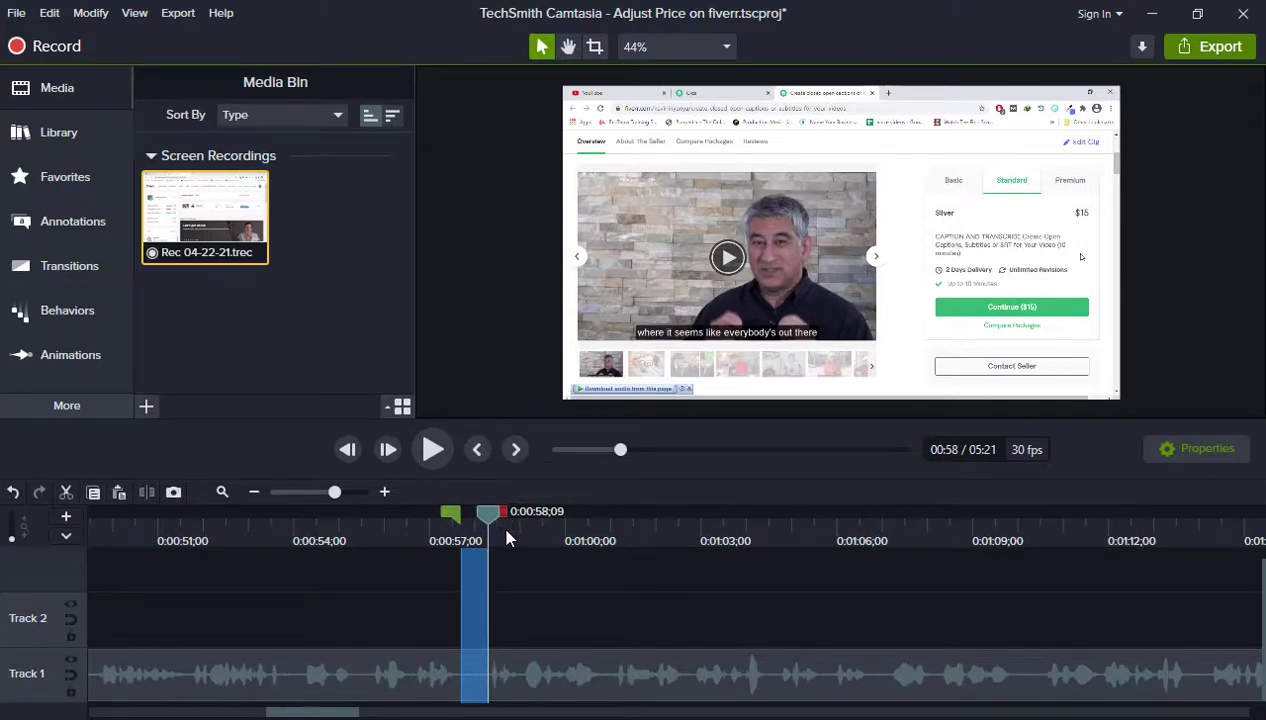
# Continue playback to 0:01:21;00 and cut the range from about 0:01:16;17 to 0:01:20;24.
pyautogui.press('space')
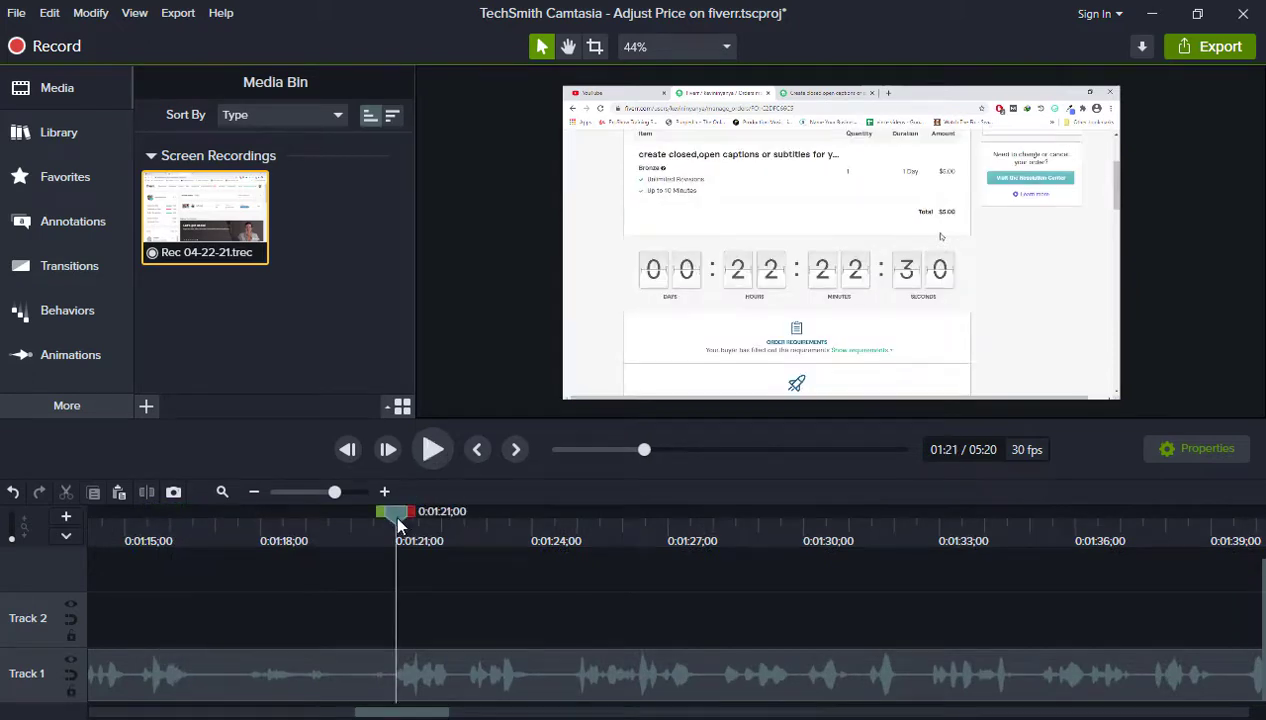
pyautogui.moveTo(398, 525); pyautogui.dragTo(399, 566)
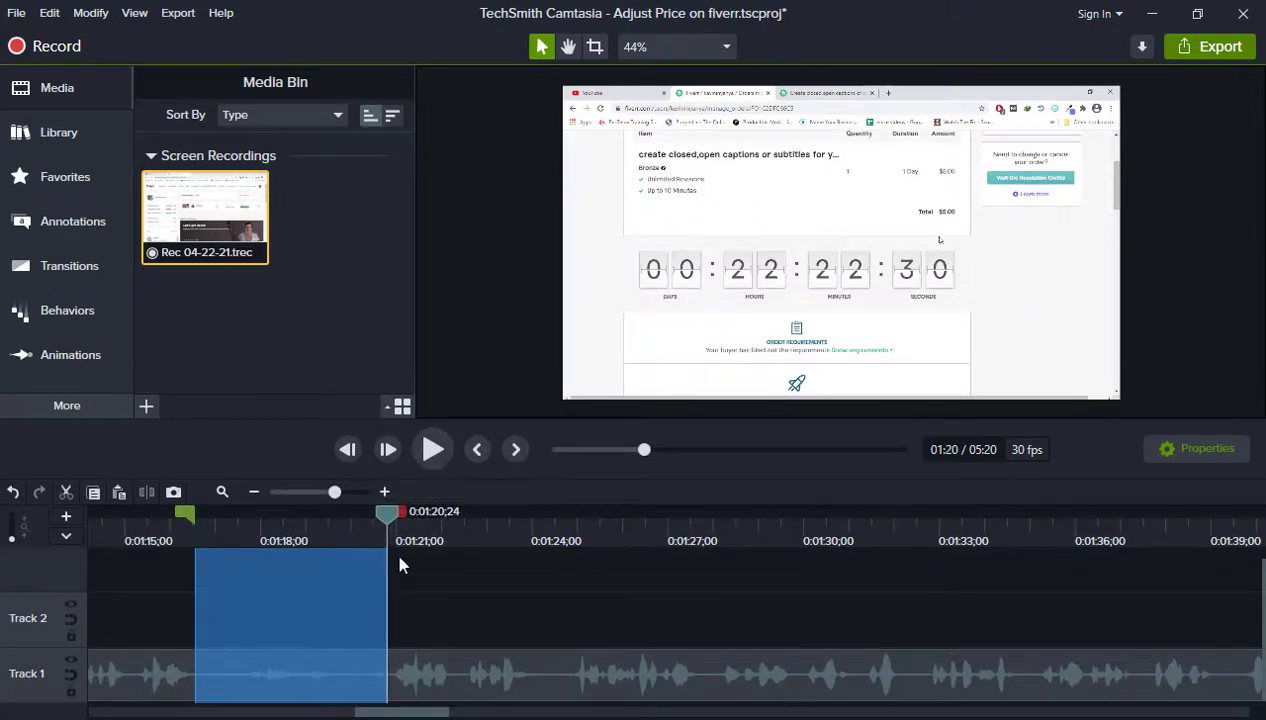
pyautogui.hotkey('ctrl', 'x')
# Play on to about 0:01:30 and cut the short silent range from 0:01:27;29 to 0:01:28;16.
pyautogui.press('space')
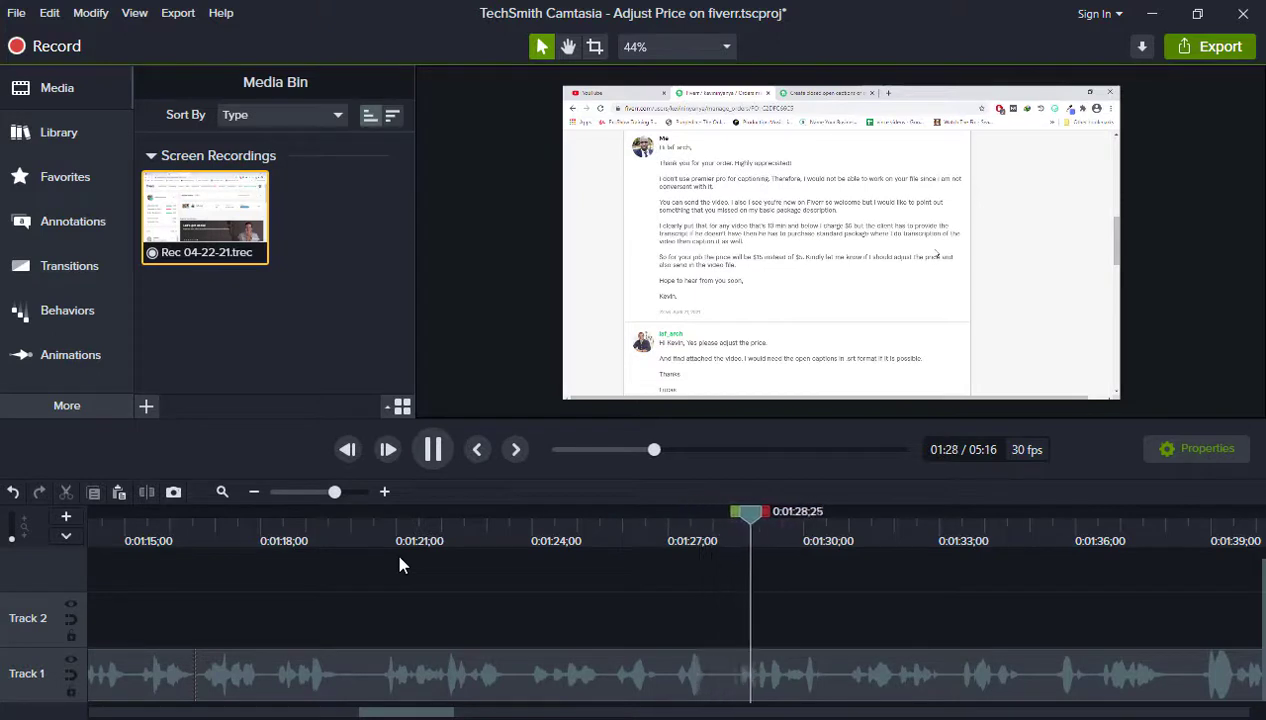
pyautogui.press('space')
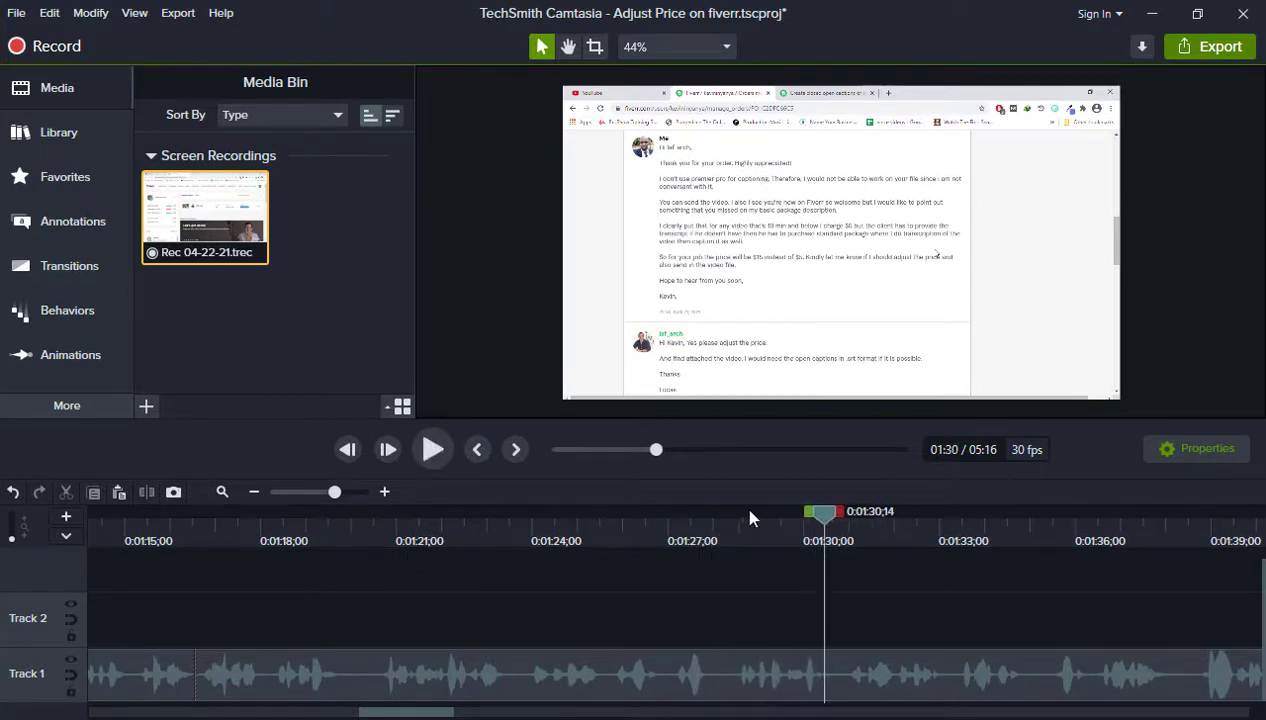
pyautogui.moveTo(831, 520); pyautogui.dragTo(751, 521)
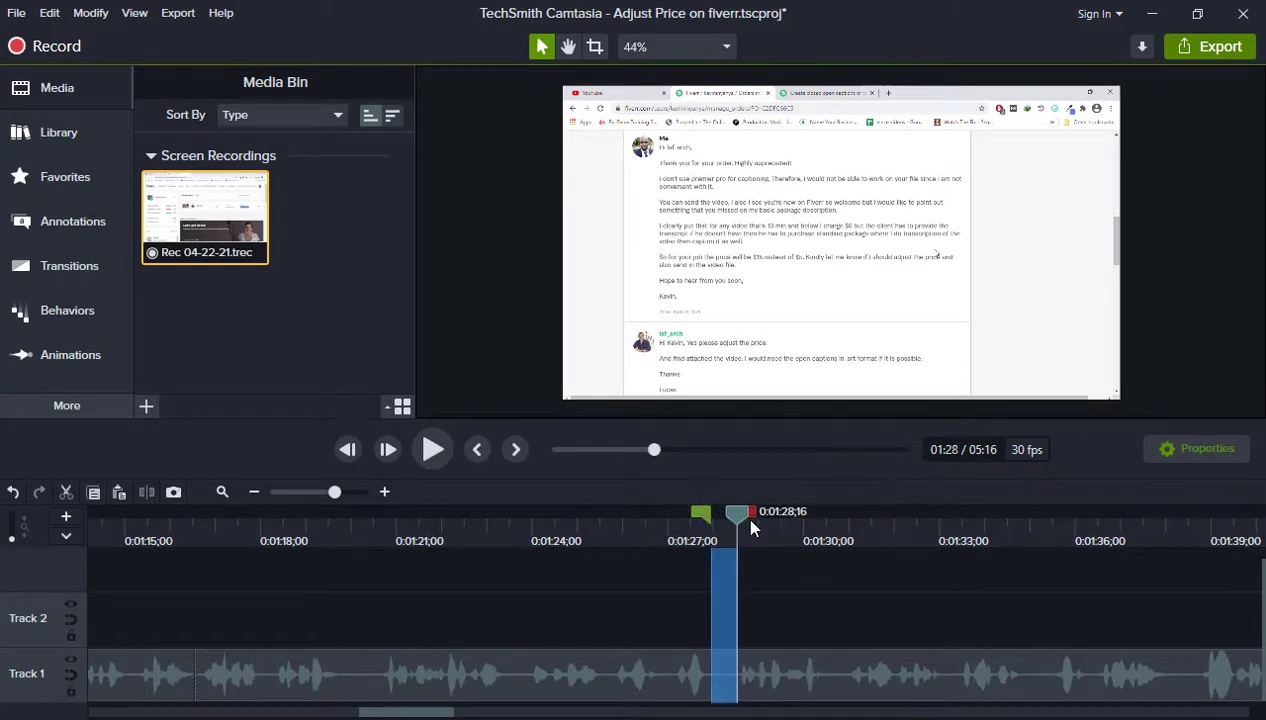
pyautogui.hotkey('ctrl', 'x')
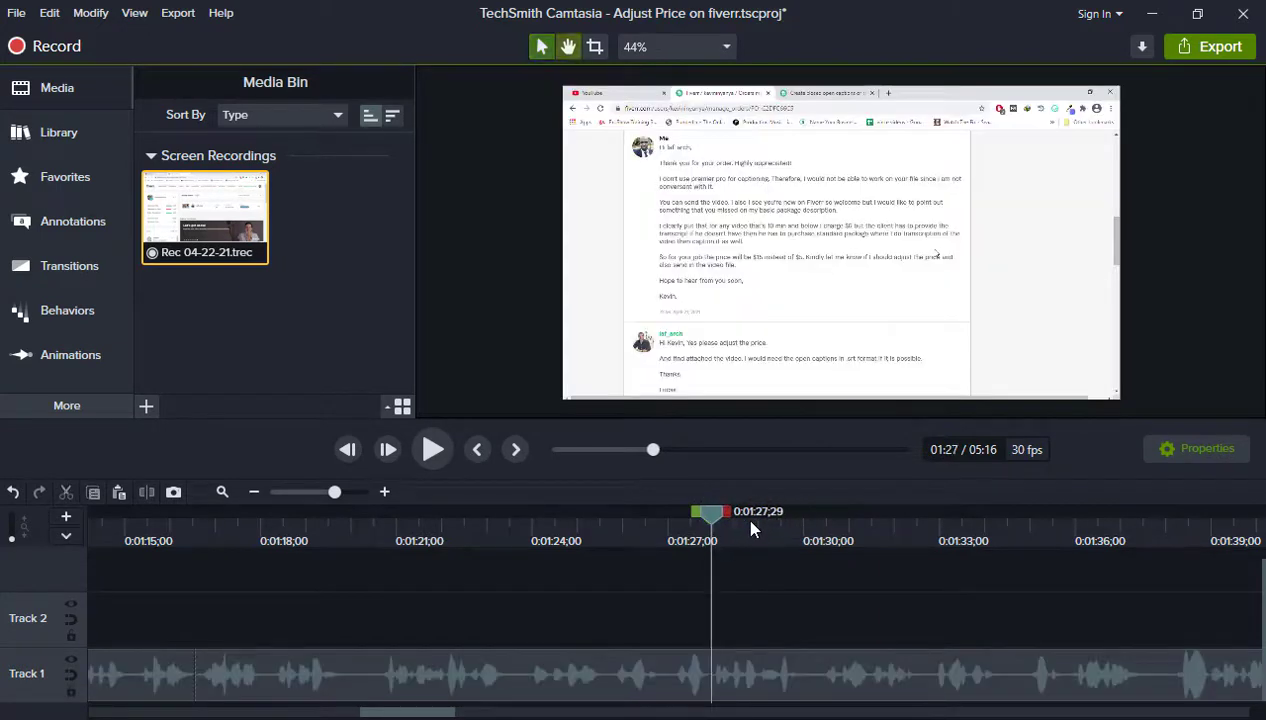
# Play to about 0:01:39, replay from about 0:01:30 and cut the roughly 8-second range starting at 0:01:30;10.
pyautogui.press('space')
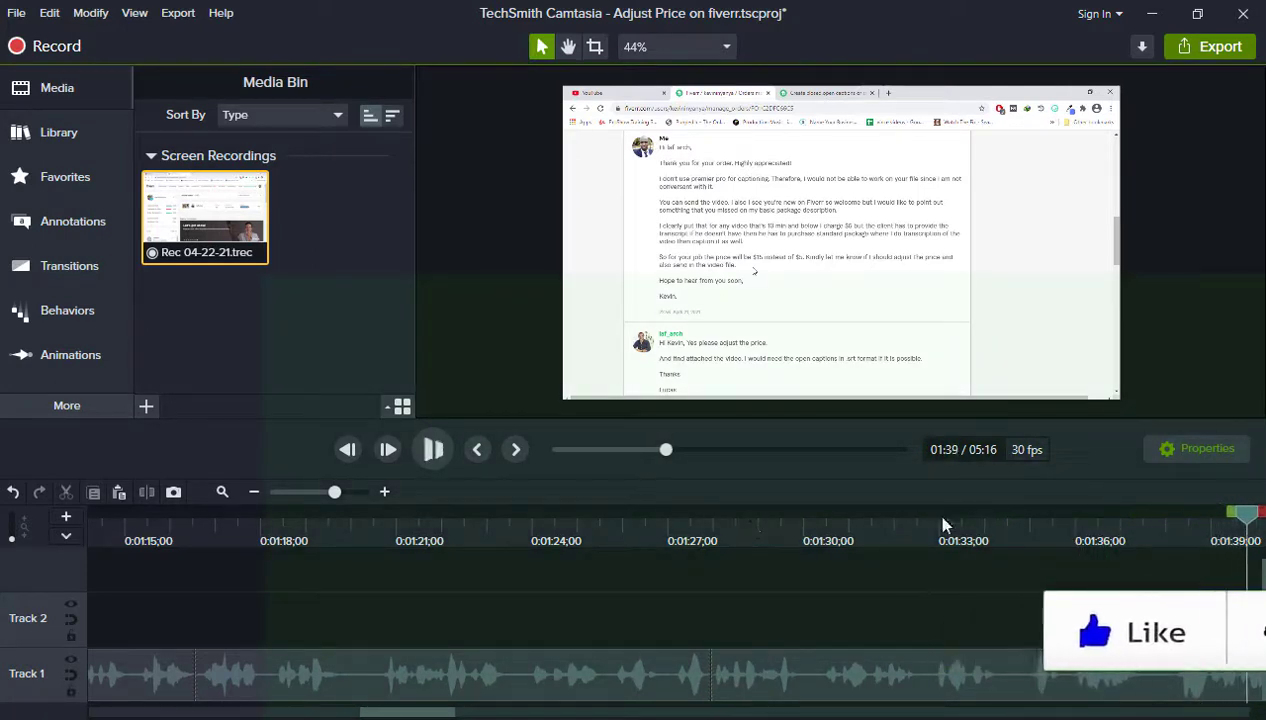
pyautogui.press('space')
pyautogui.moveTo(1236, 518); pyautogui.dragTo(812, 562)
pyautogui.press('space')
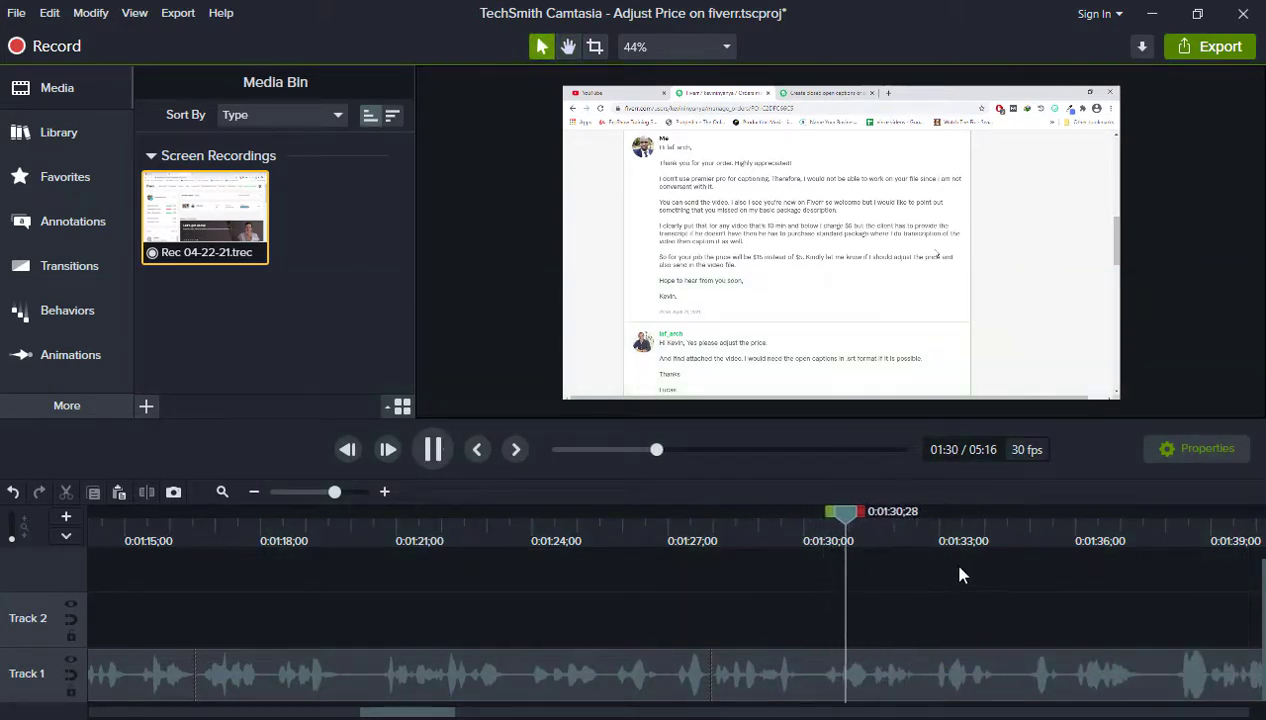
pyautogui.press('space')
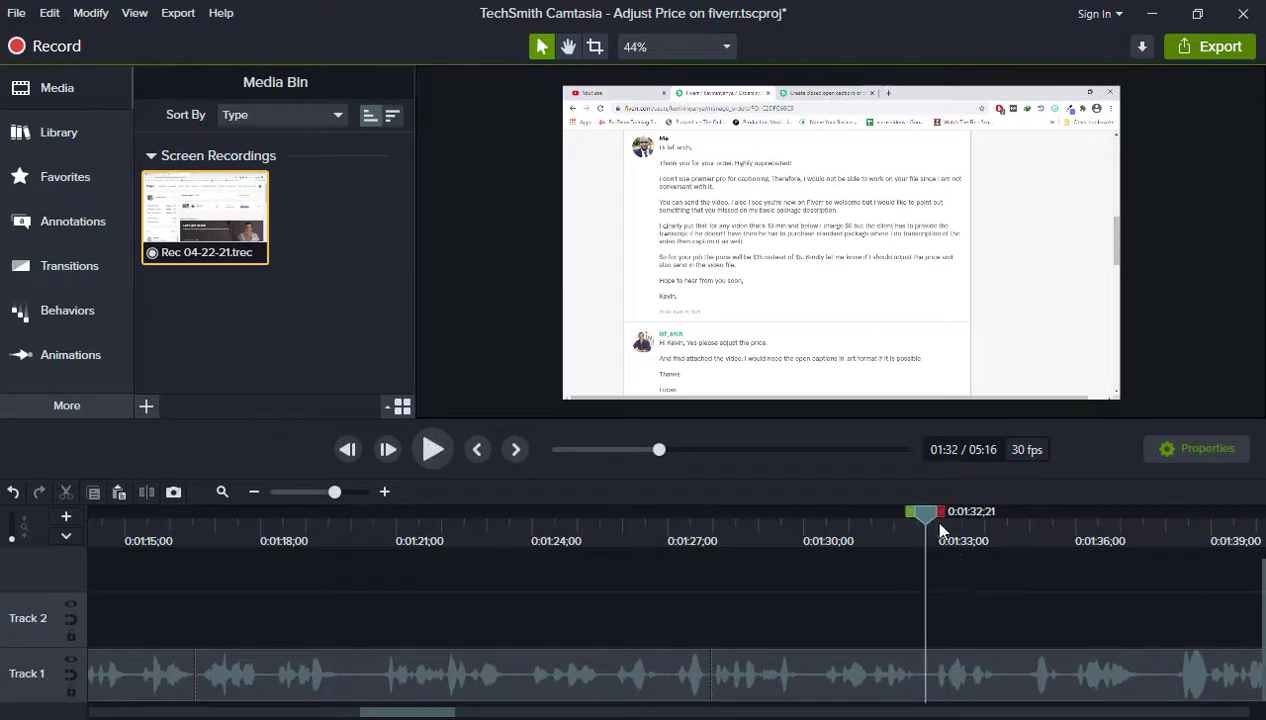
pyautogui.moveTo(928, 520); pyautogui.dragTo(1195, 513)
pyautogui.click(66, 493)
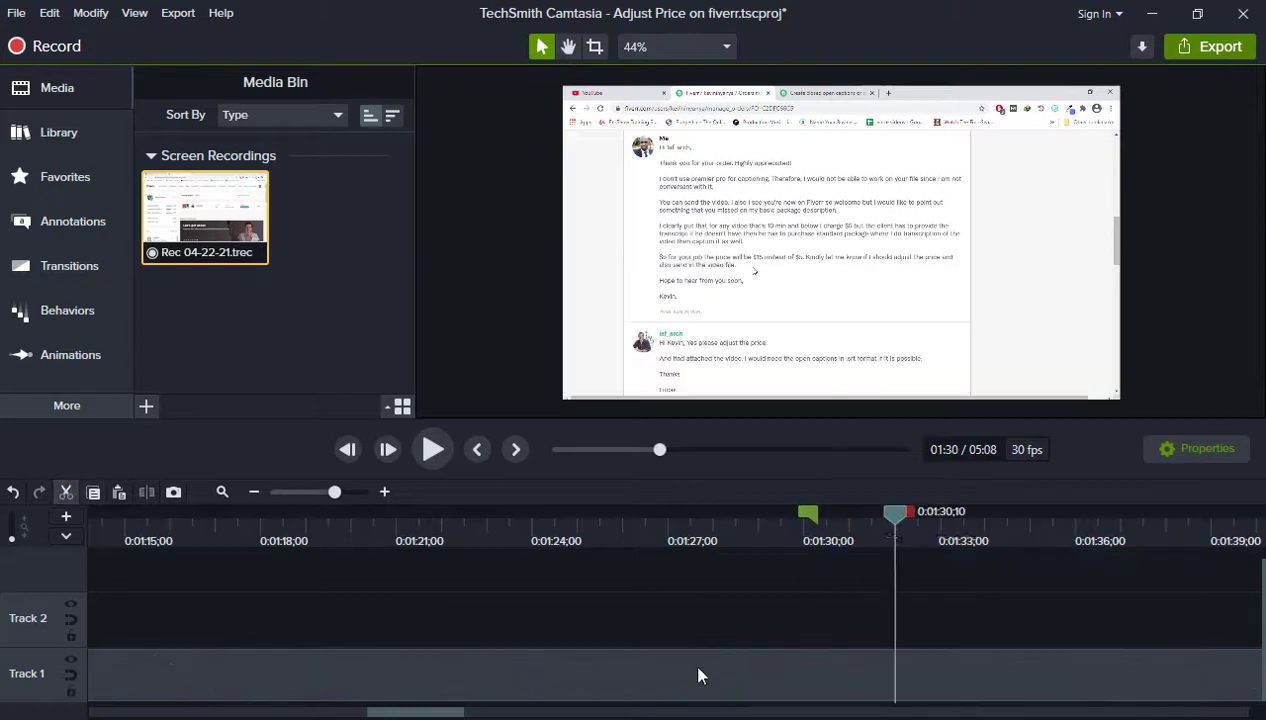
# Play on past 0:01:52 and cut the short silent range from 0:01:52;10 to about 0:01:53.
pyautogui.press('space')
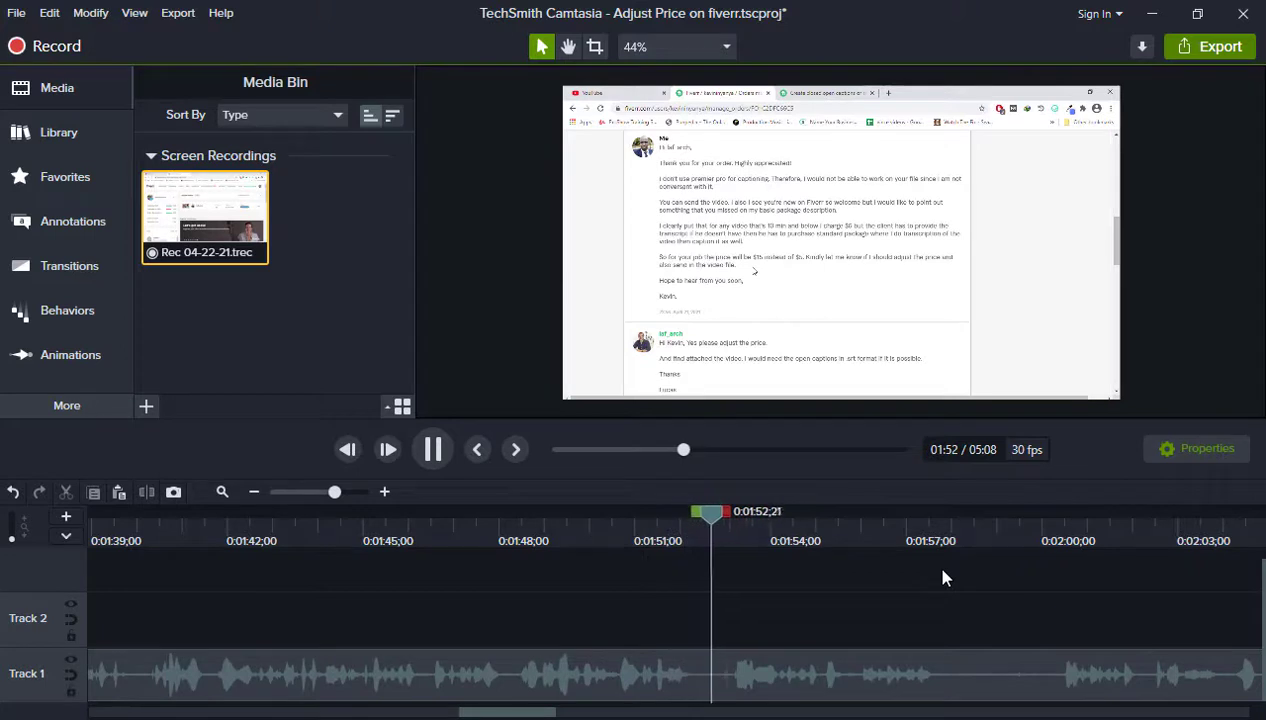
pyautogui.press('space')
pyautogui.moveTo(773, 513); pyautogui.dragTo(684, 513)
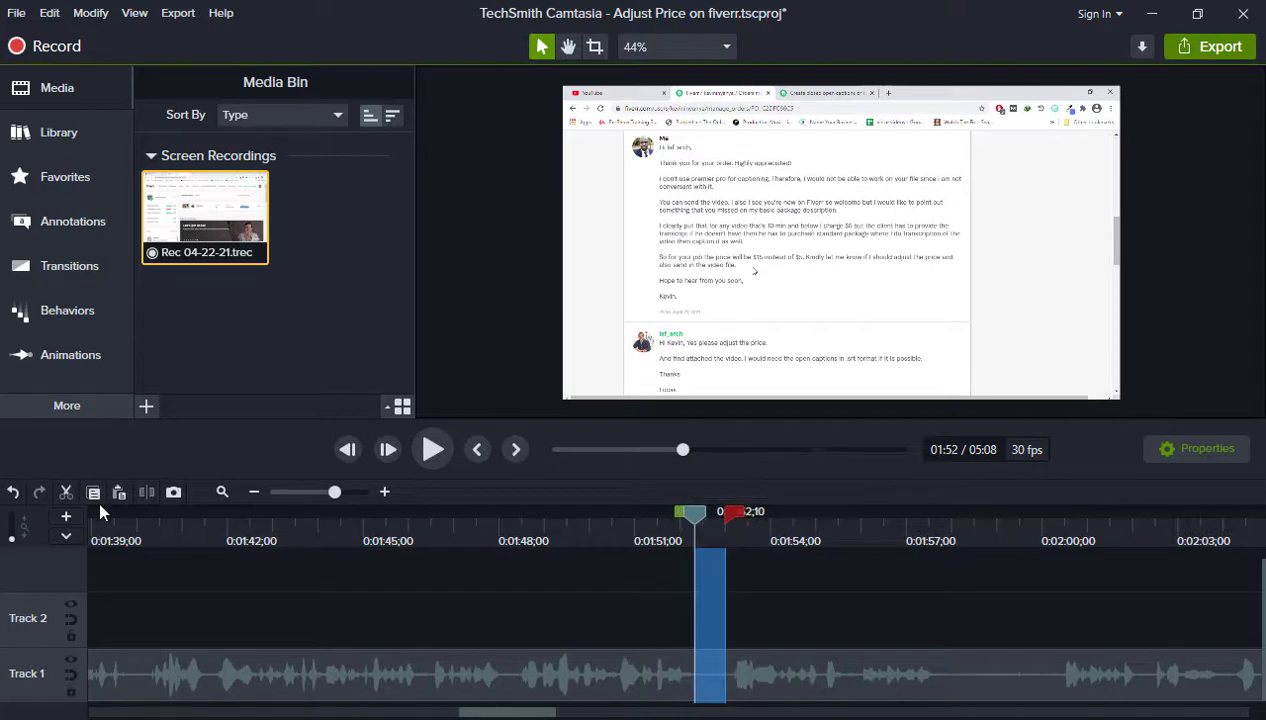
pyautogui.click(63, 494)
# Play on to about 0:02:00, replay from 0:01:55;08 and cut the range from about 0:01:55;06 to 0:01:59;21.
pyautogui.press('space')
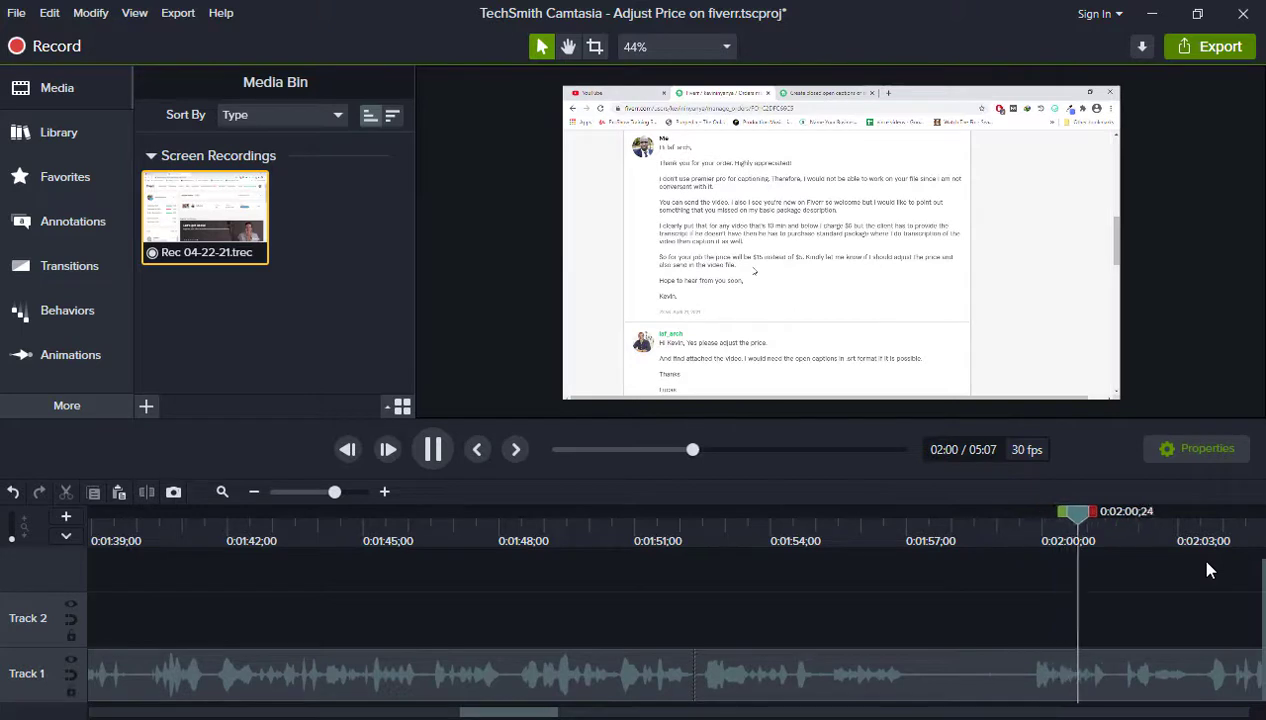
pyautogui.press('space')
pyautogui.click(820, 527)
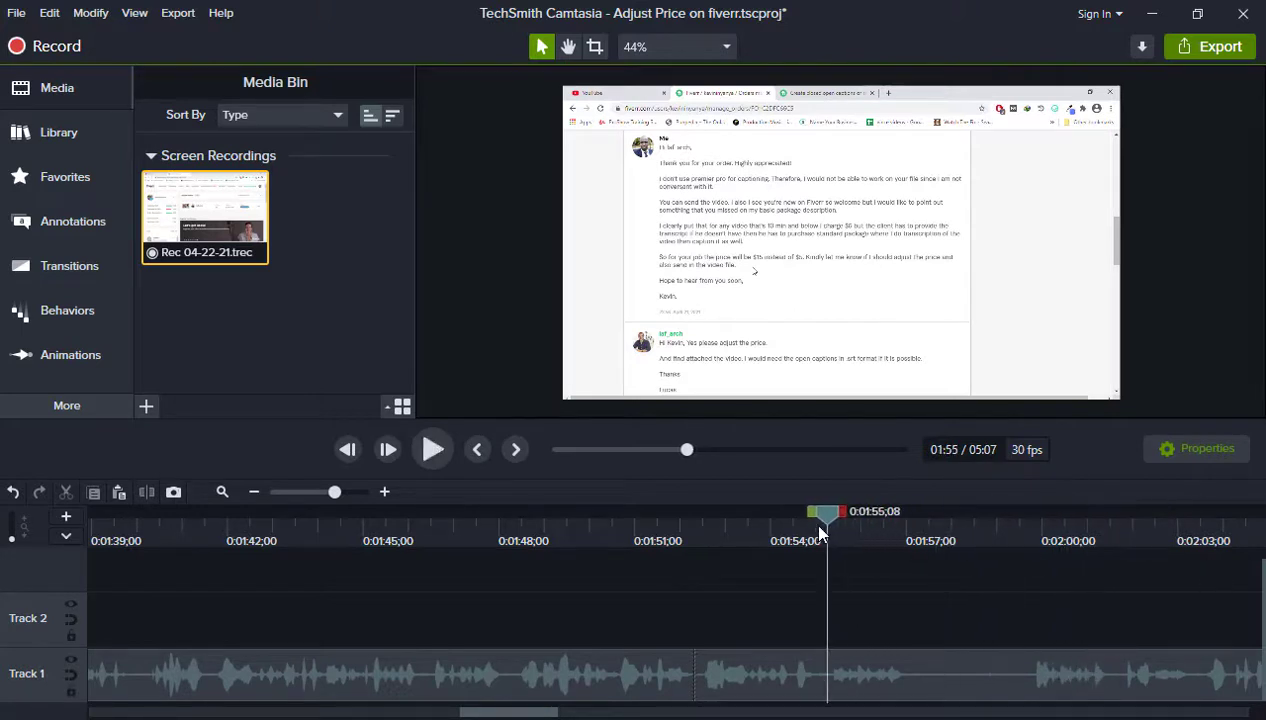
pyautogui.press('space')
pyautogui.moveTo(876, 529); pyautogui.dragTo(1046, 527)
pyautogui.click(845, 511)
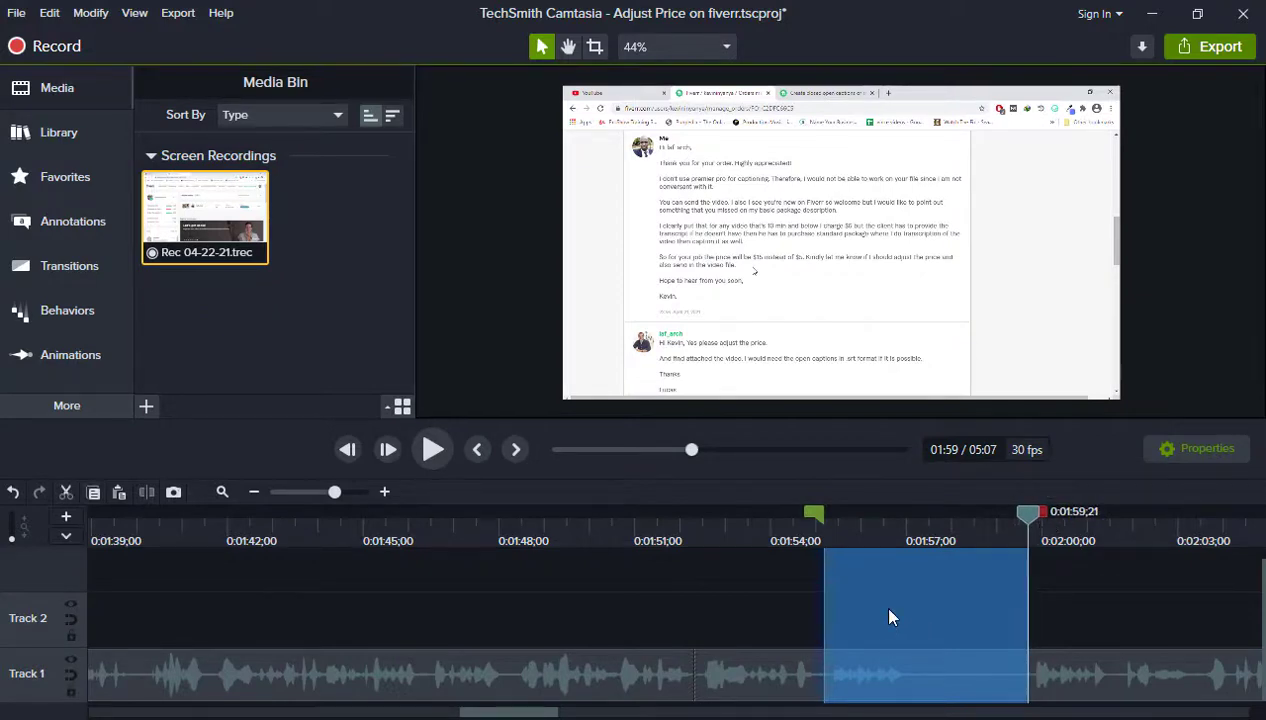
pyautogui.hotkey('ctrl', 'x')
# Continue playback to 0:02:35;05 and cut the range from about 0:02:31;21 to 0:02:33;16.
pyautogui.press('space')
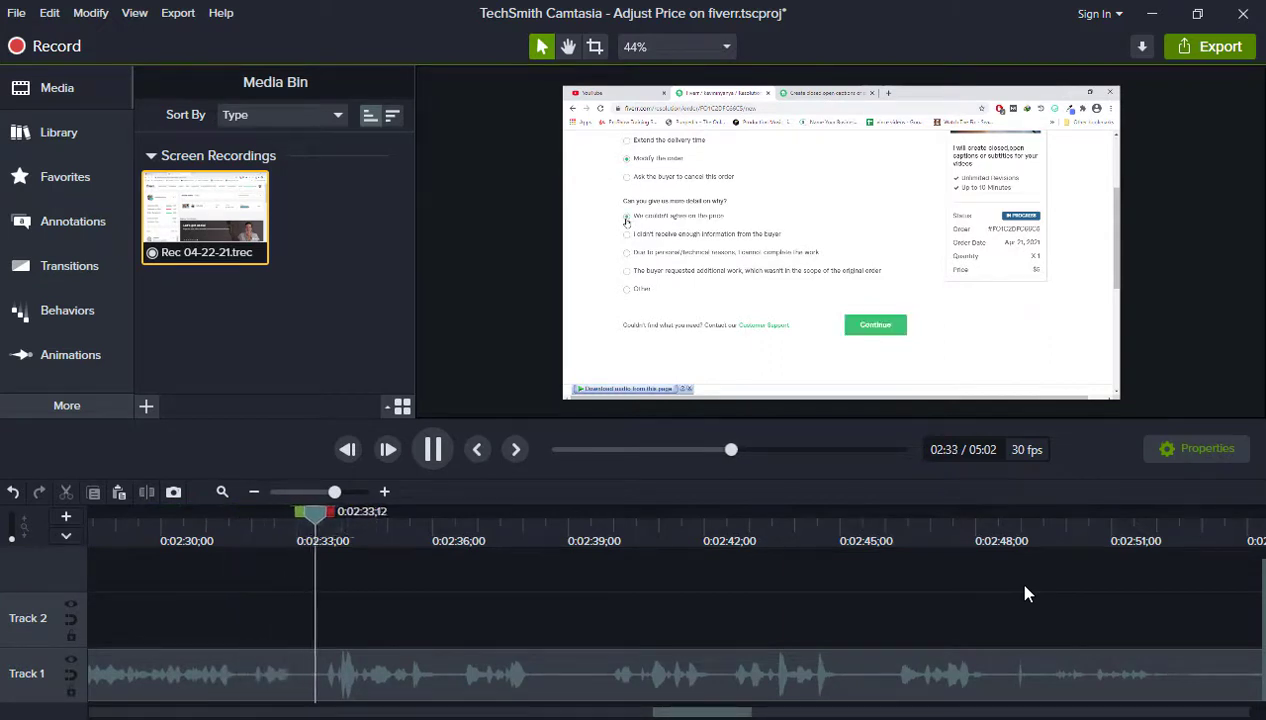
pyautogui.press('space')
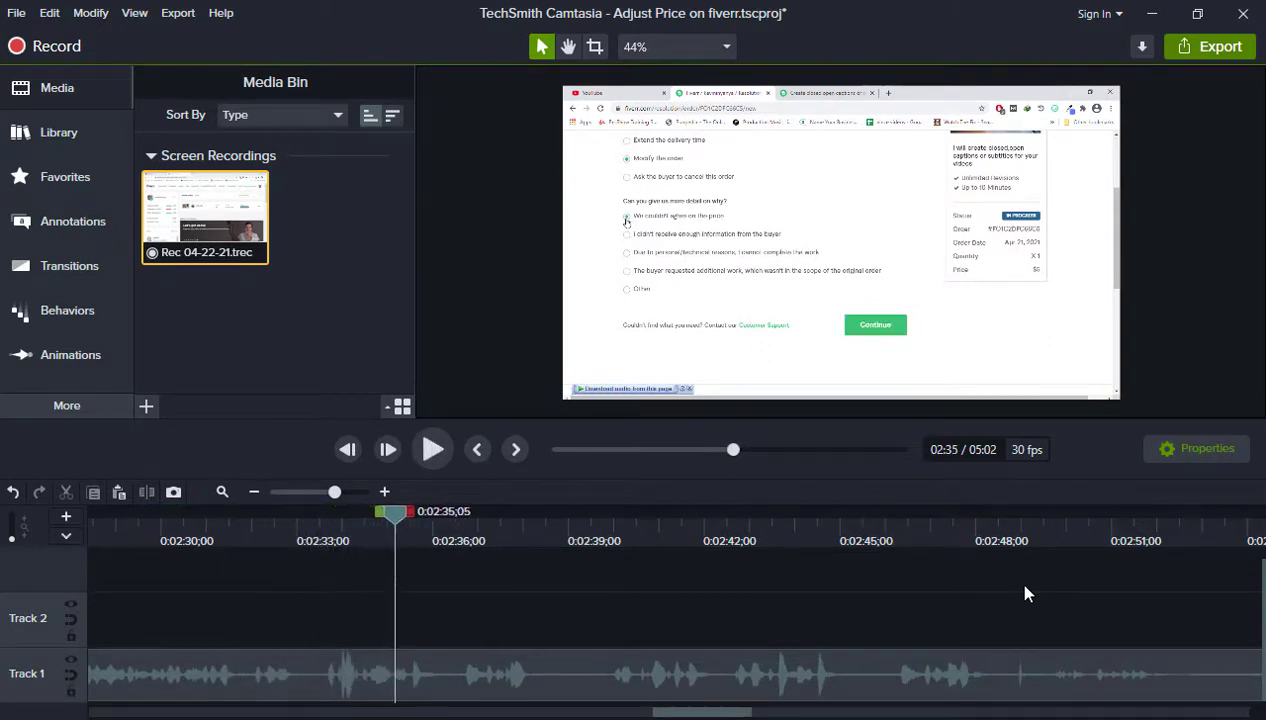
pyautogui.moveTo(352, 528)
pyautogui.mouseDown()
pyautogui.moveTo(284, 478)
pyautogui.moveTo(237, 472)
pyautogui.moveTo(241, 495)
pyautogui.moveTo(280, 518)
pyautogui.moveTo(338, 531)
pyautogui.mouseUp()
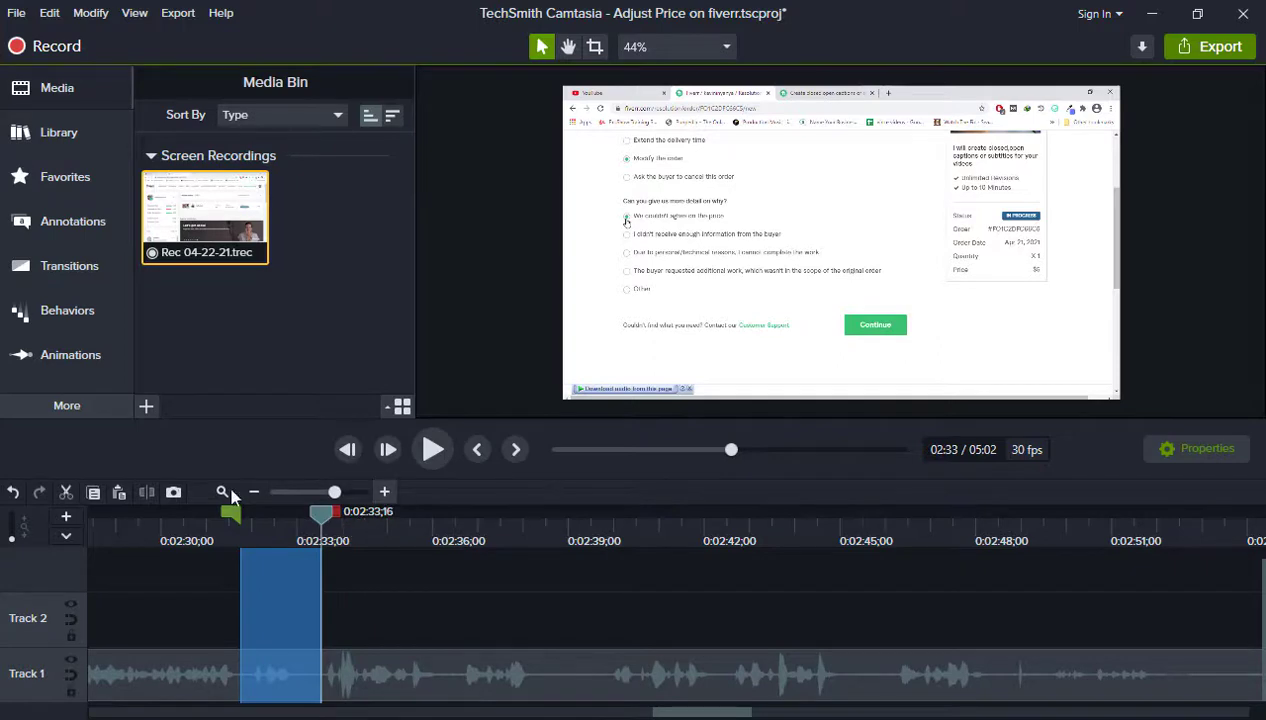
pyautogui.click(472, 648)
# Play on to about 0:02:46 and cut the short silent range from about 0:02:43;16 to 0:02:44;12.
pyautogui.press('space')
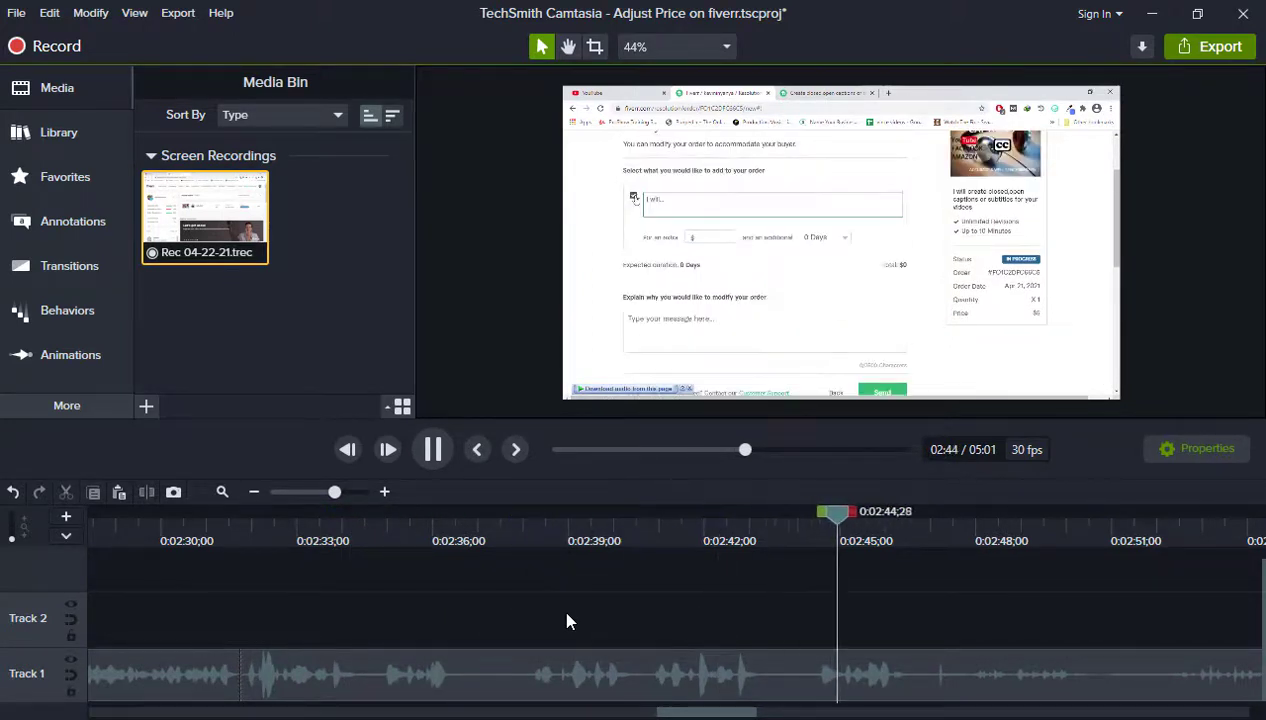
pyautogui.press('space')
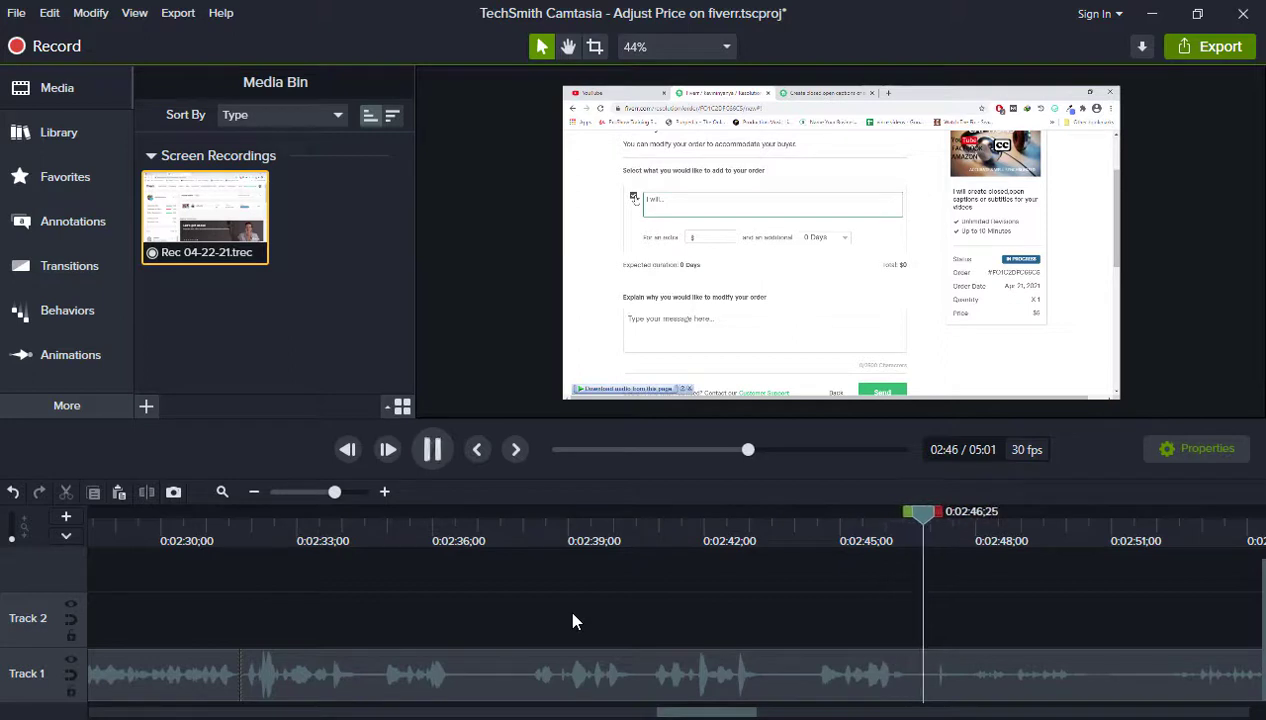
pyautogui.moveTo(778, 520); pyautogui.dragTo(826, 526)
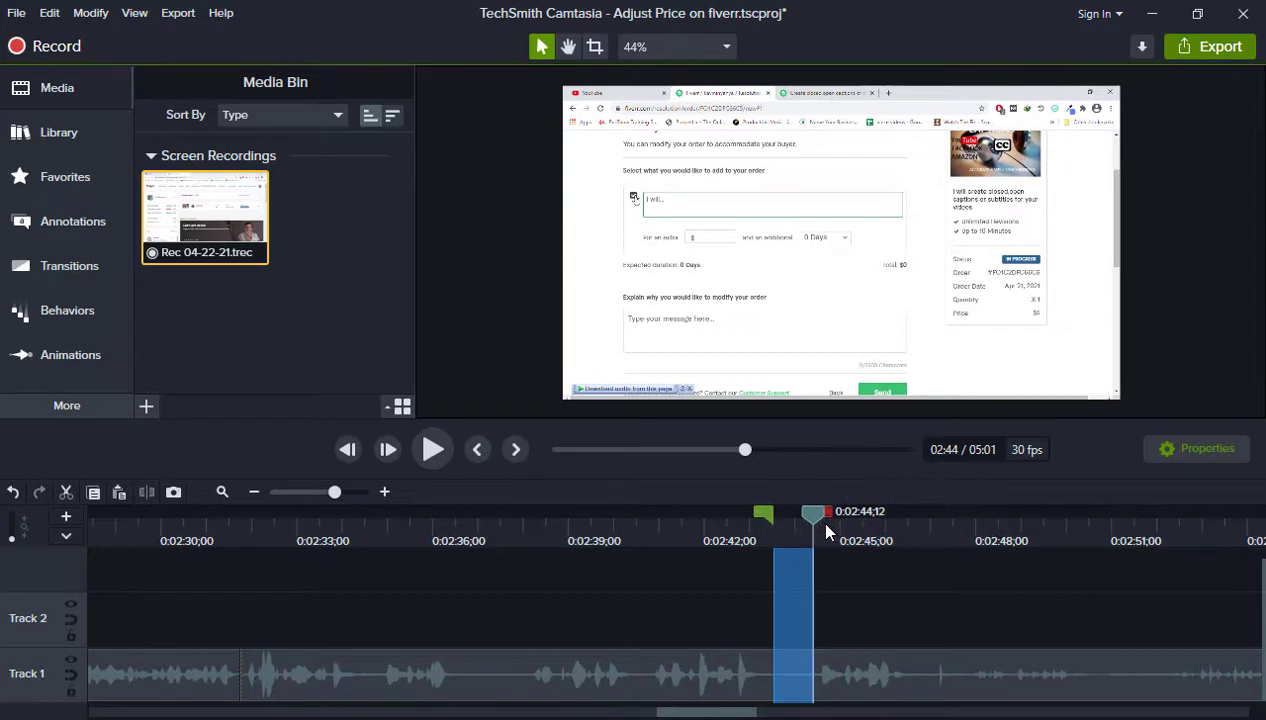
# Play on to 0:02:48;00, cut the range from about 0:02:45;25 to 0:02:46;28 and resume playback.
pyautogui.press('space')
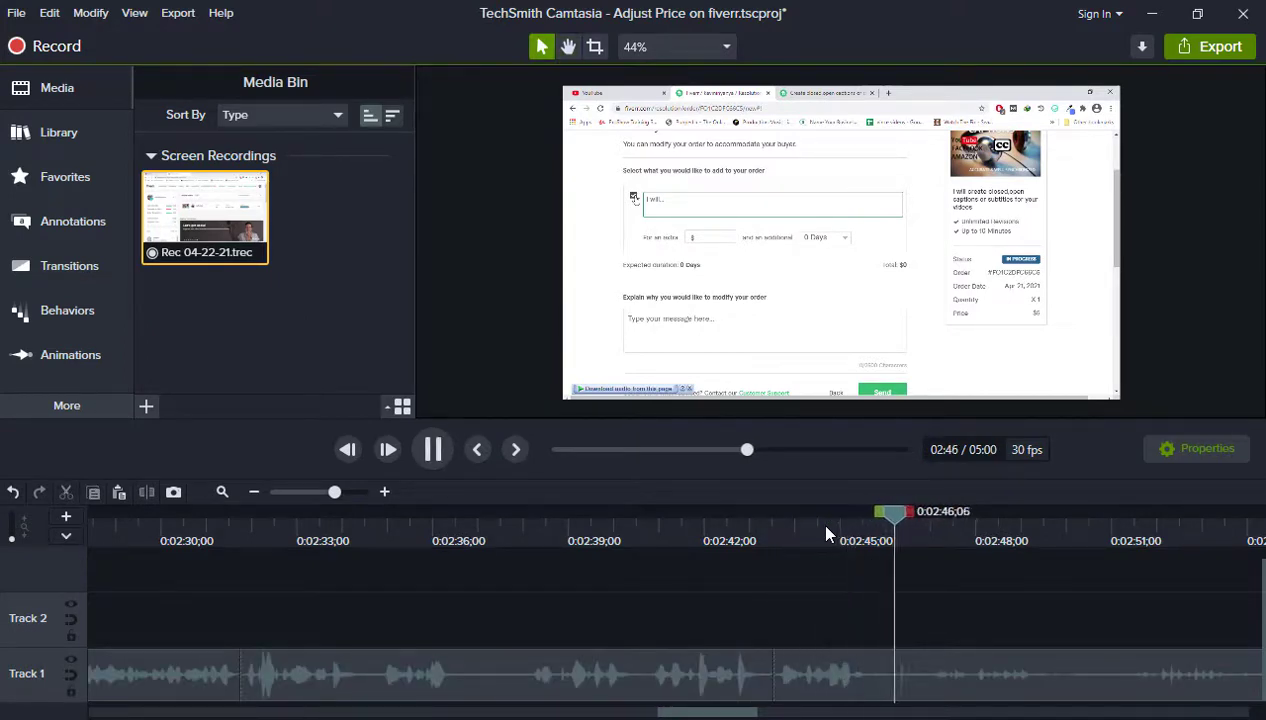
pyautogui.press('space')
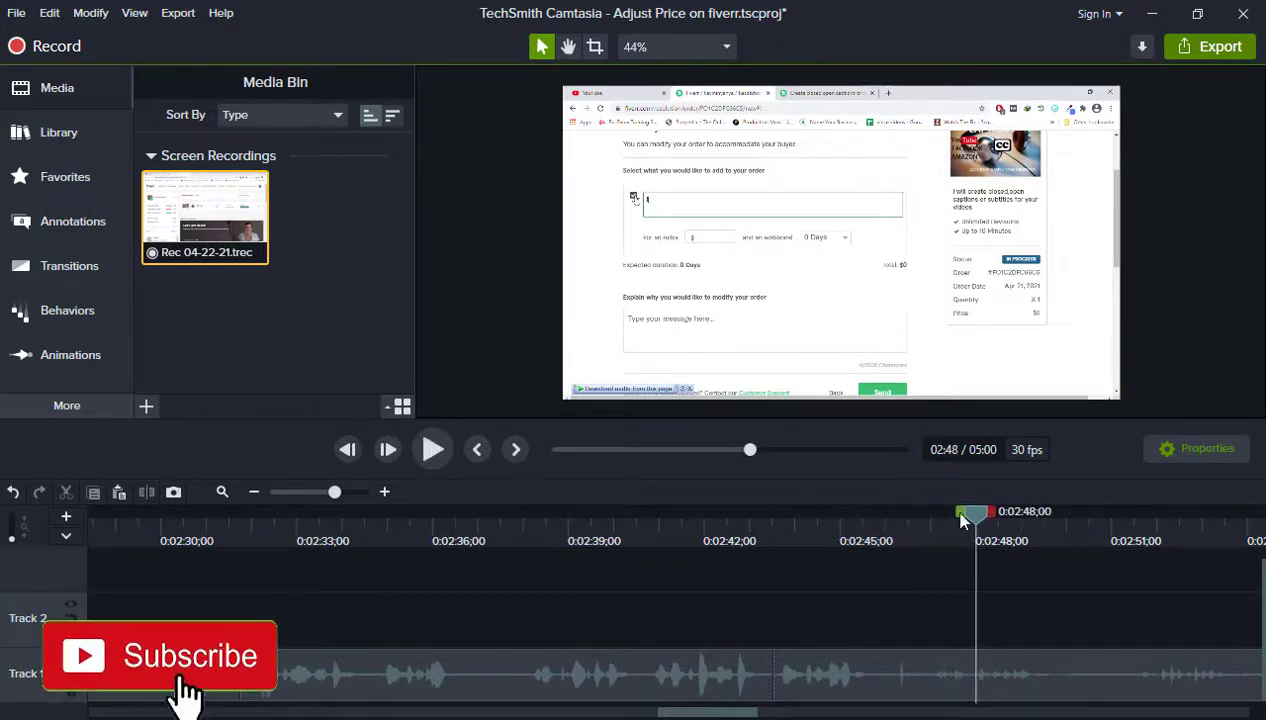
pyautogui.moveTo(993, 514); pyautogui.dragTo(947, 518)
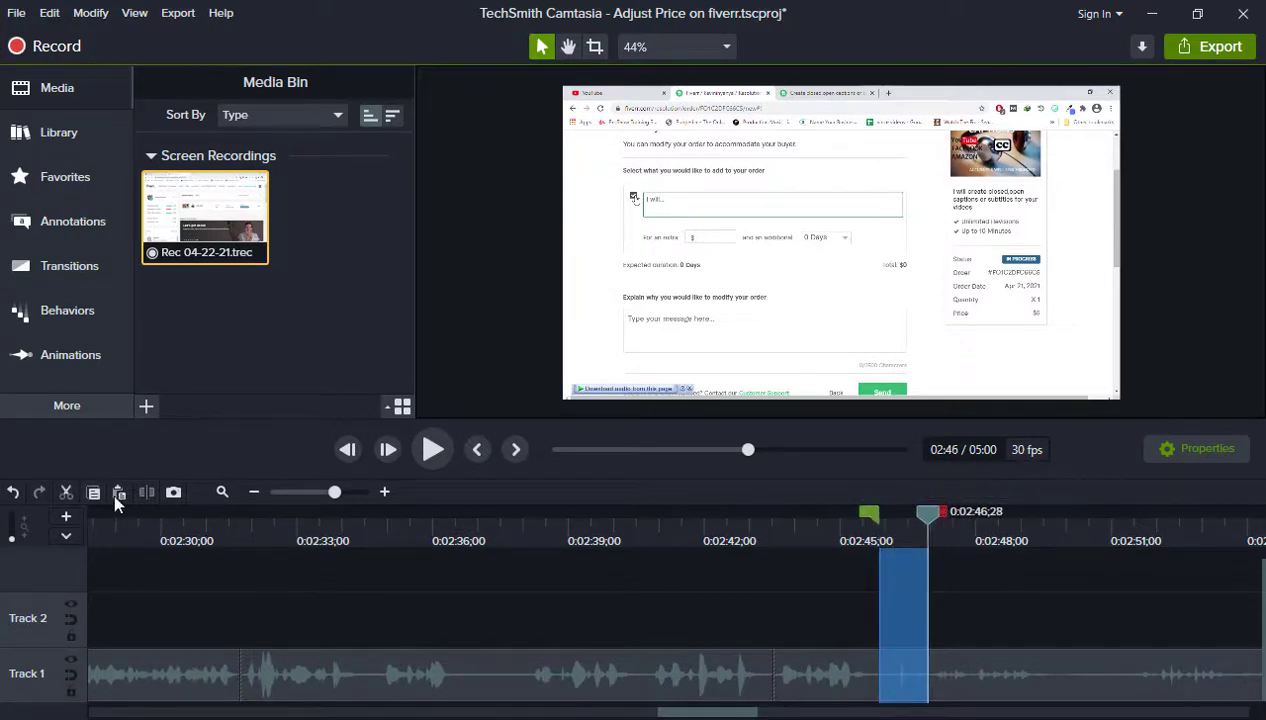
pyautogui.click(66, 492)
pyautogui.press('space')
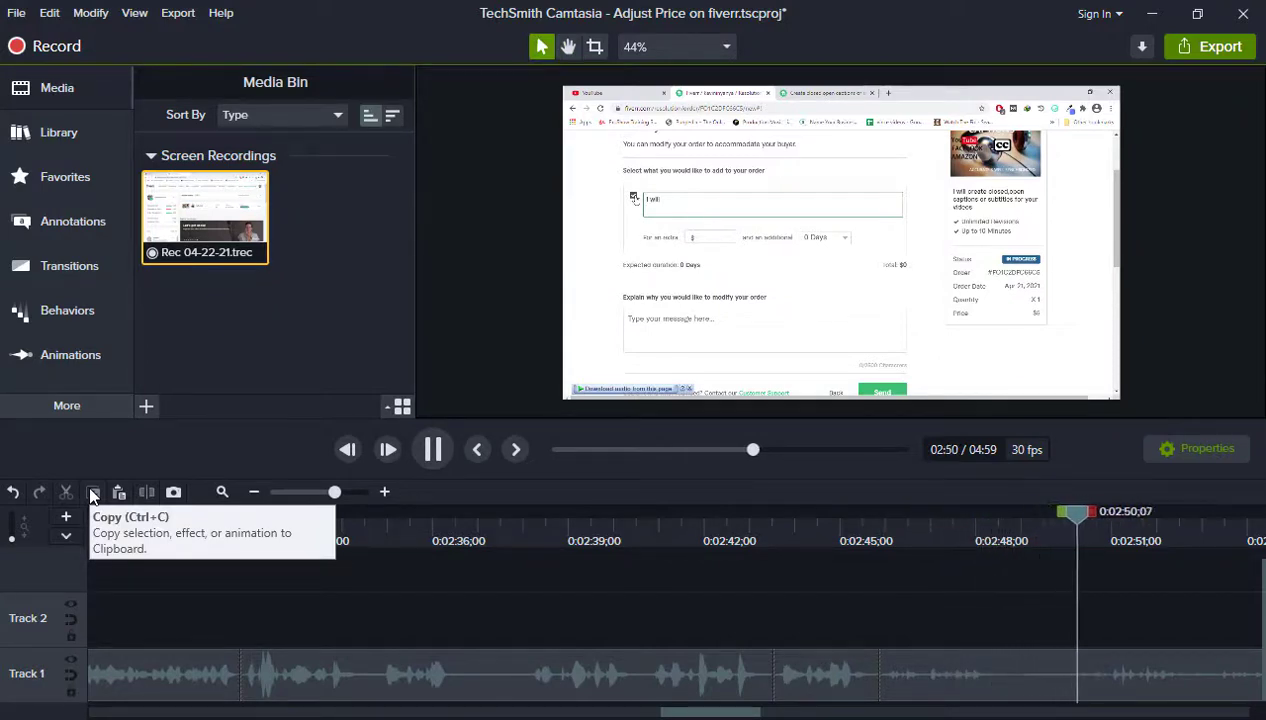
# Pause playback at 0:02:51;02 and cut the range from about 0:02:48;16 to 0:02:50;10.
pyautogui.press('space')
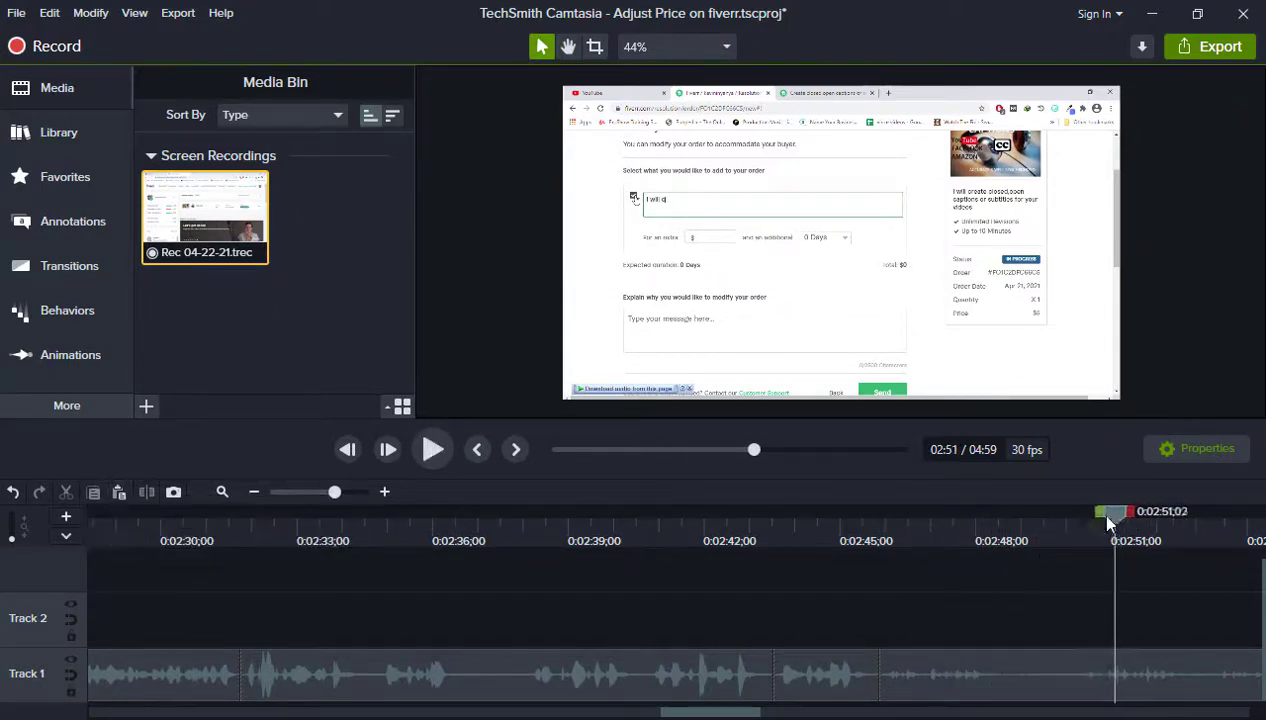
pyautogui.moveTo(1107, 520)
pyautogui.mouseDown()
pyautogui.moveTo(1018, 545)
pyautogui.moveTo(1040, 525)
pyautogui.moveTo(1102, 537)
pyautogui.mouseUp()
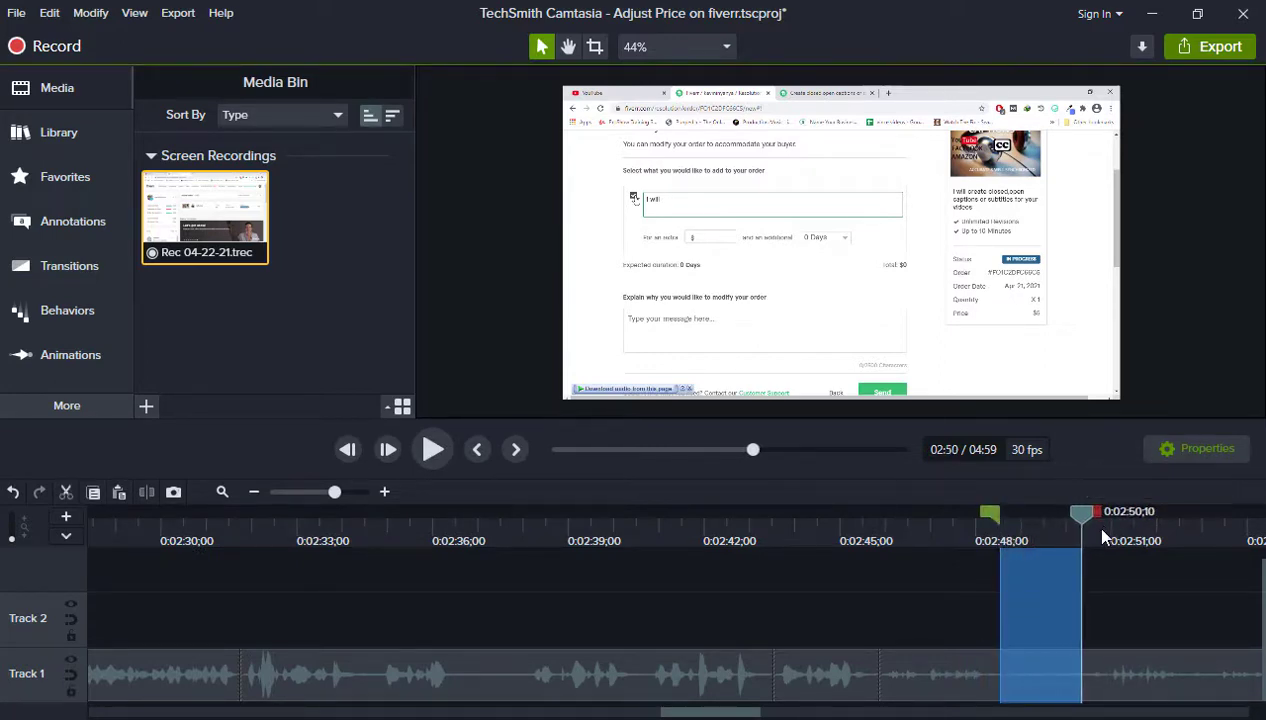
pyautogui.click(66, 493)
# Play on to about 0:03:42, return to 0:03:33;07 and cut the range from there to about 0:03:37;10.
pyautogui.press('space')
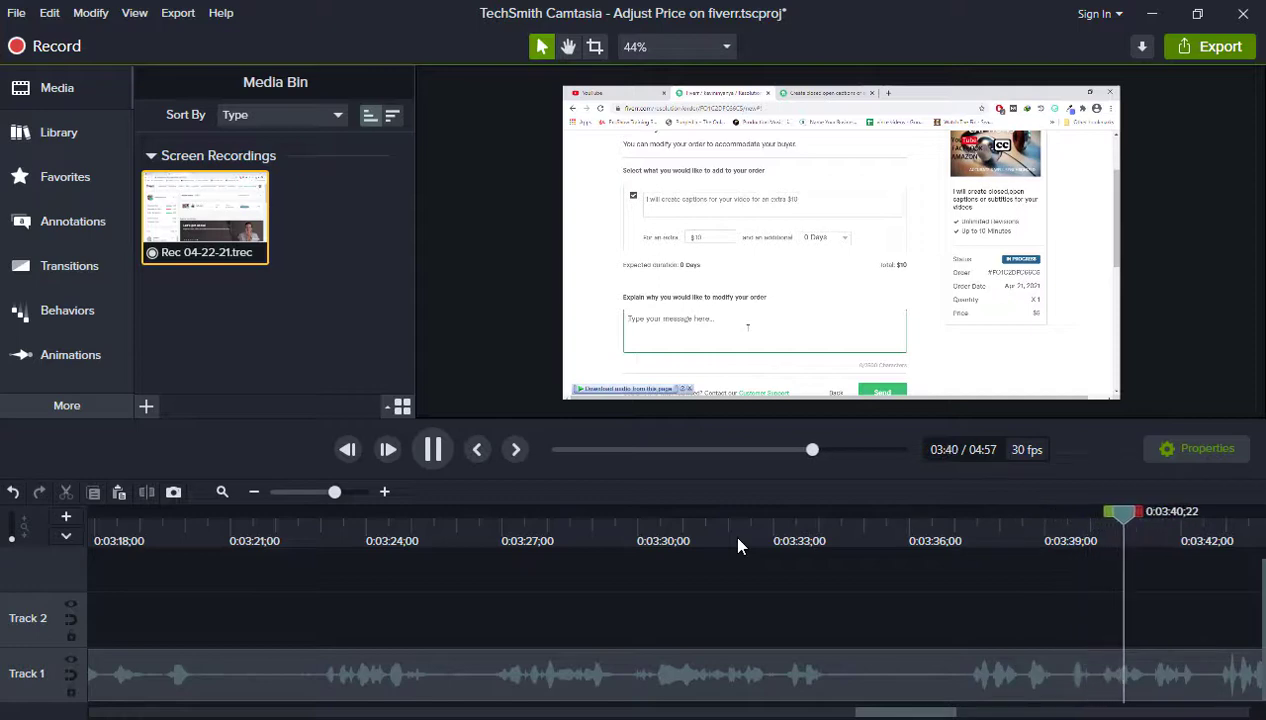
pyautogui.press('space')
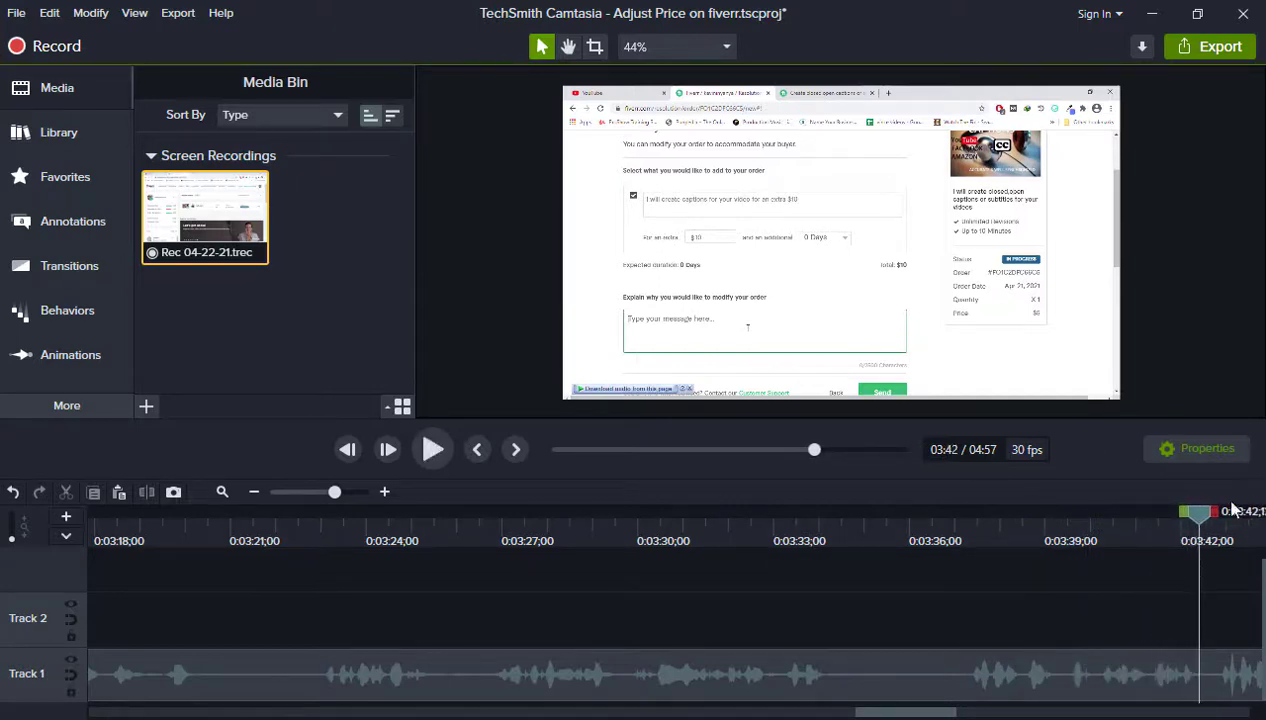
pyautogui.moveTo(1088, 565); pyautogui.dragTo(788, 597)
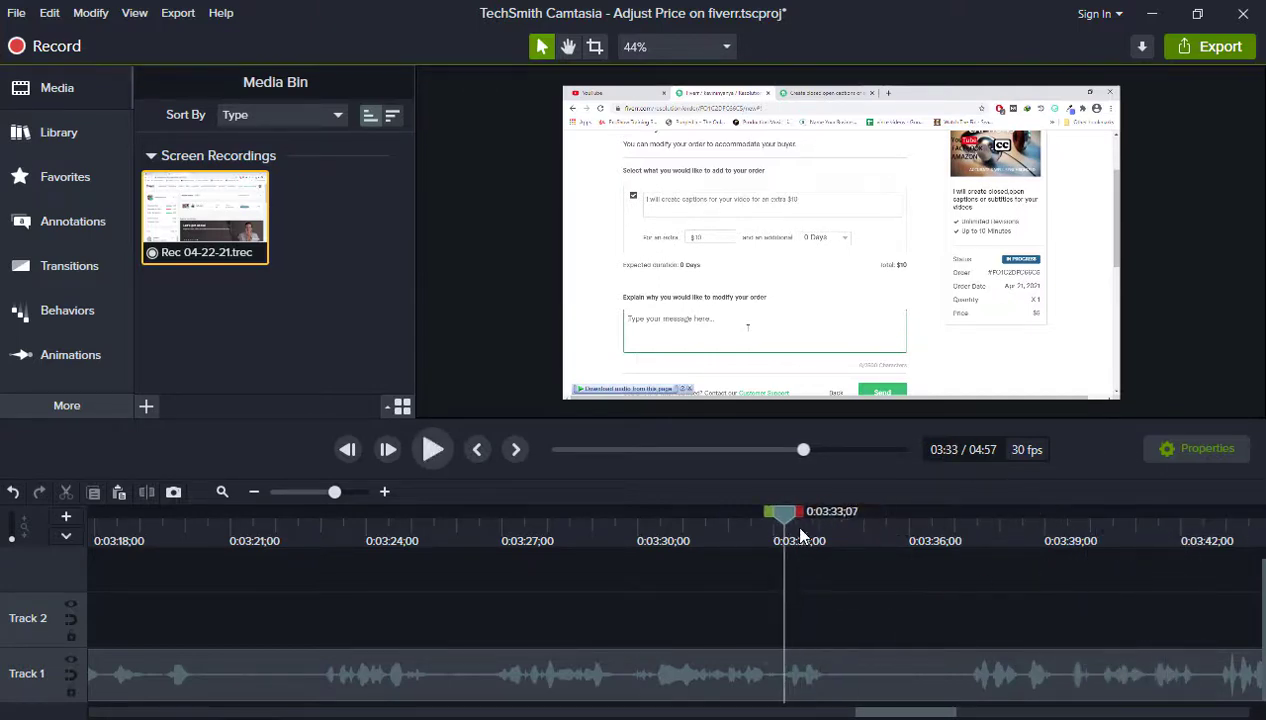
pyautogui.moveTo(806, 518); pyautogui.dragTo(985, 530)
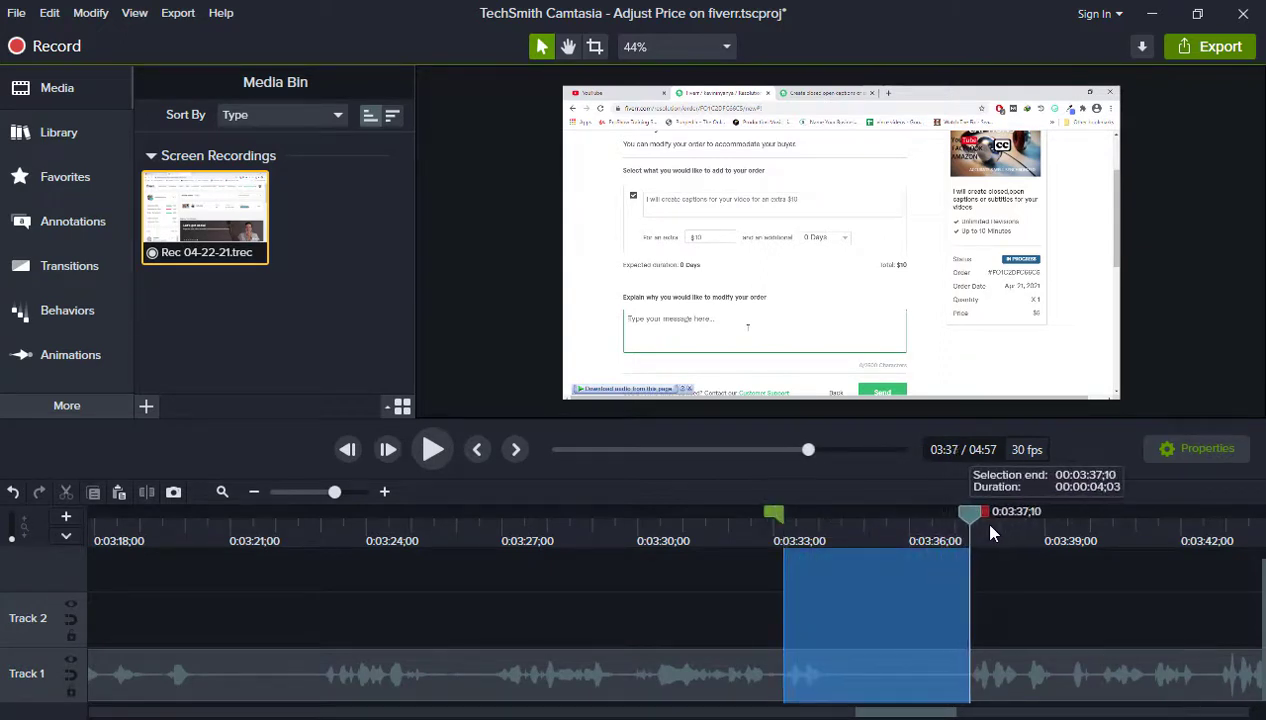
pyautogui.click(65, 494)
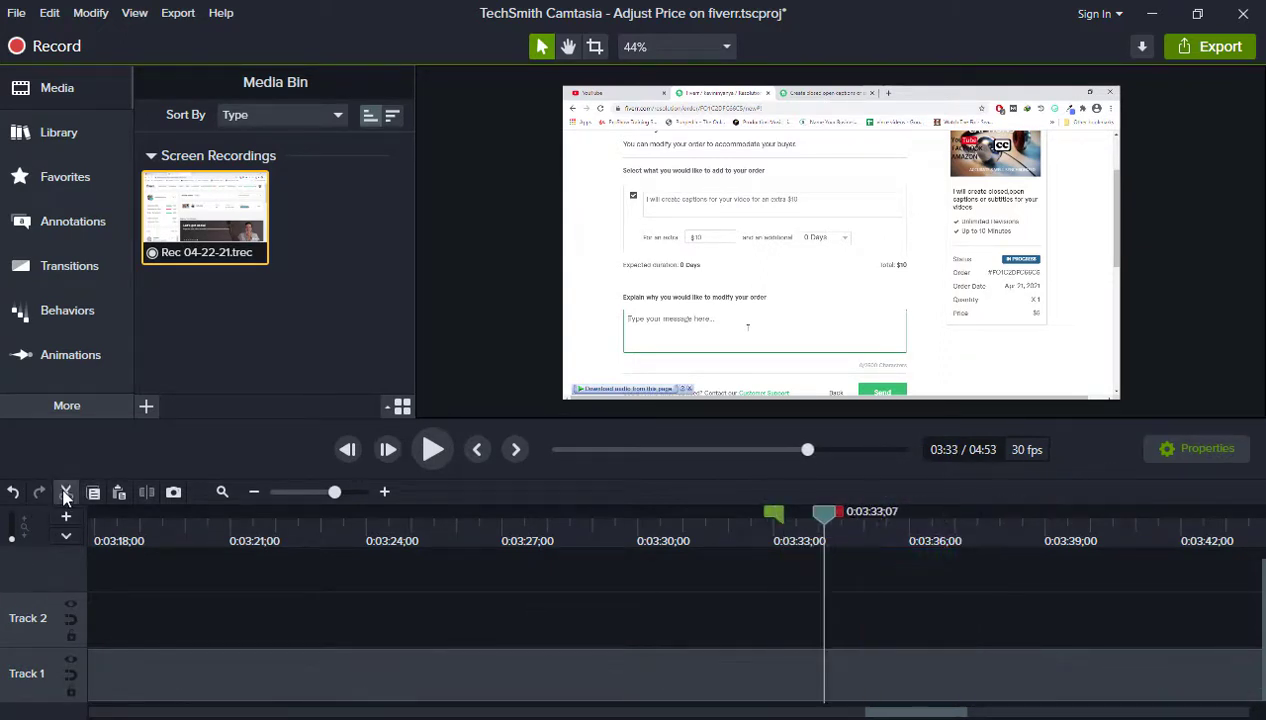
# Continue playback past 0:03:40 and cut the range from about 0:03:33;06 to 0:03:38;21.
pyautogui.press('space')
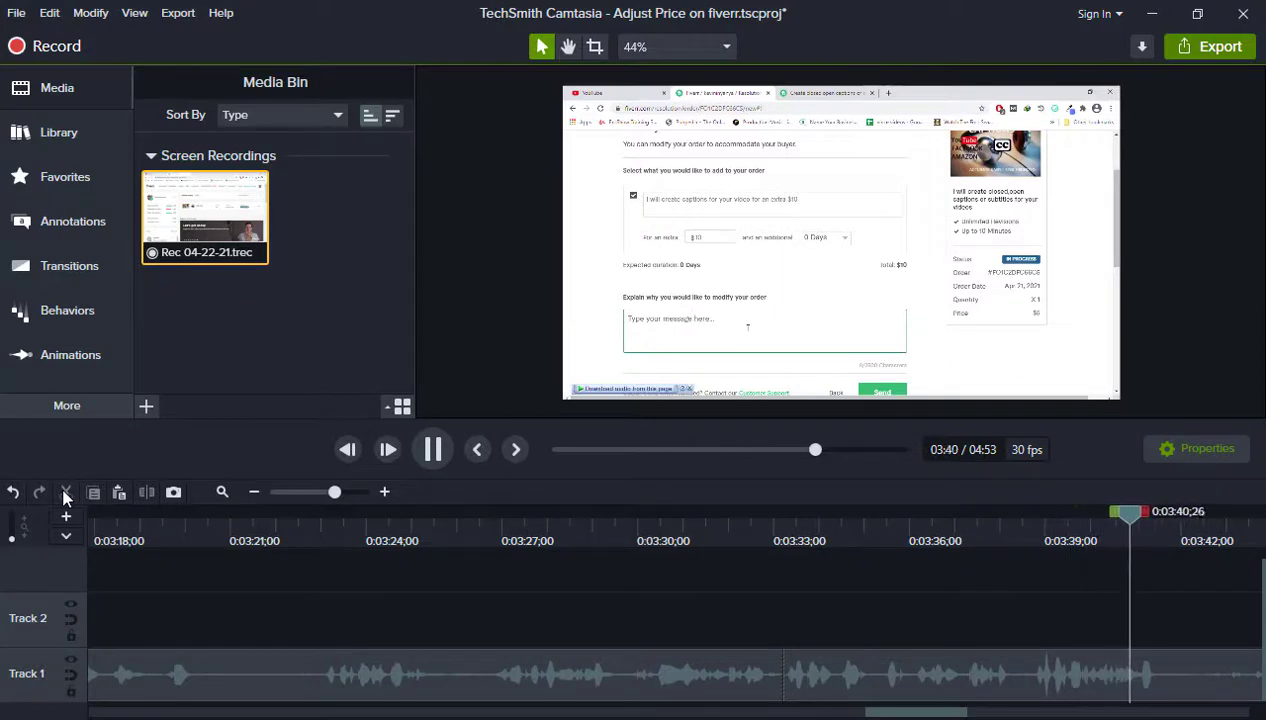
pyautogui.moveTo(1167, 519); pyautogui.dragTo(1050, 545)
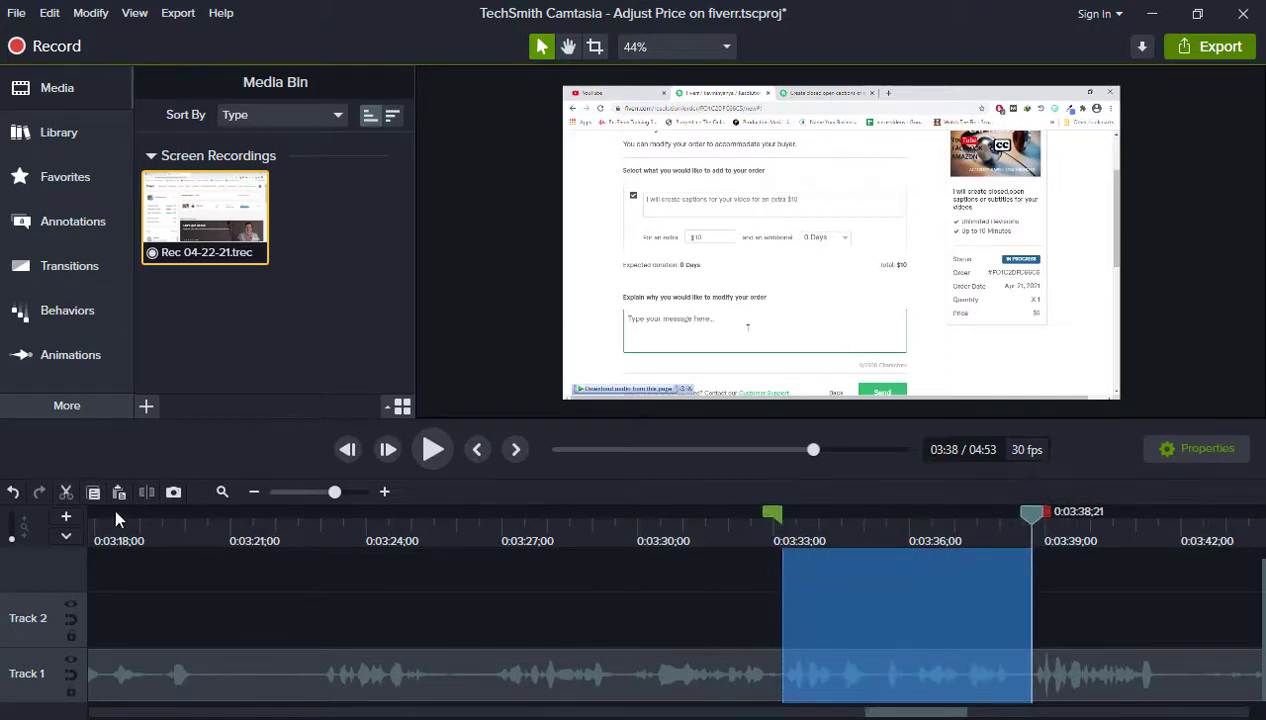
pyautogui.click(66, 492)
# Play on to about 0:03:39 and cut the short silent range starting at about 0:03:36;02.
pyautogui.press('space')
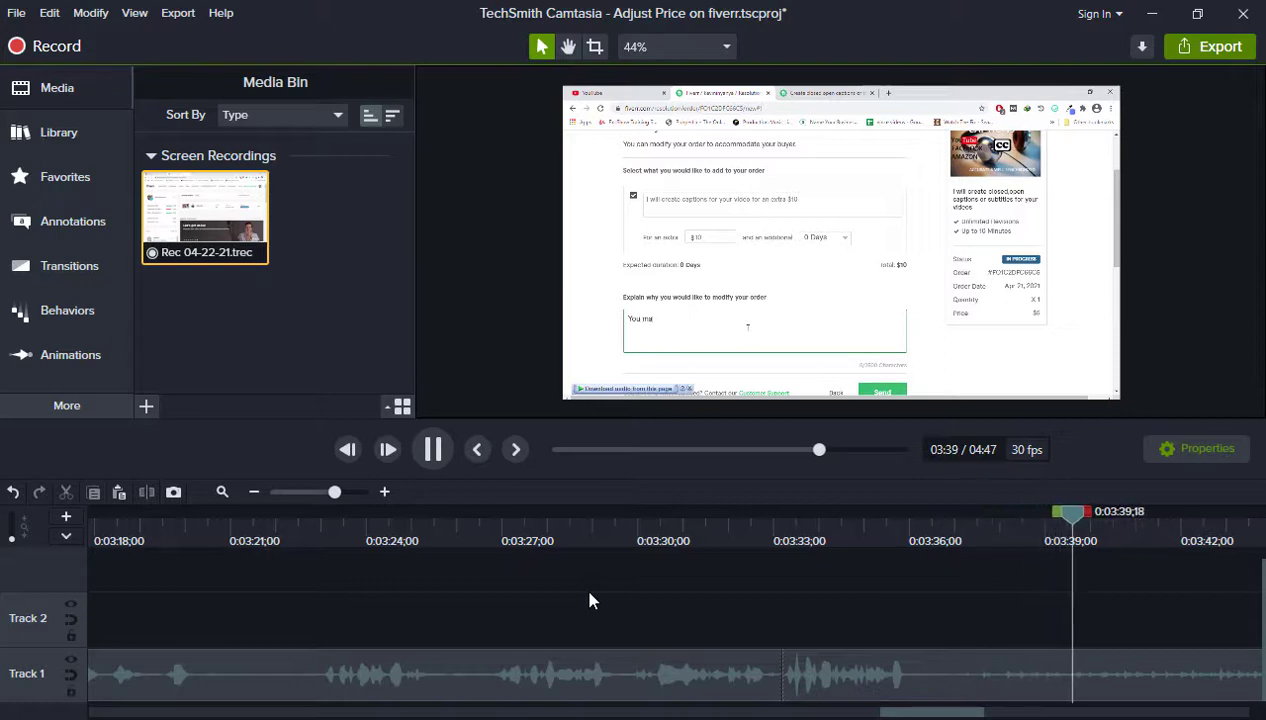
pyautogui.press('space')
pyautogui.moveTo(1094, 518); pyautogui.dragTo(993, 534)
pyautogui.click(65, 495)
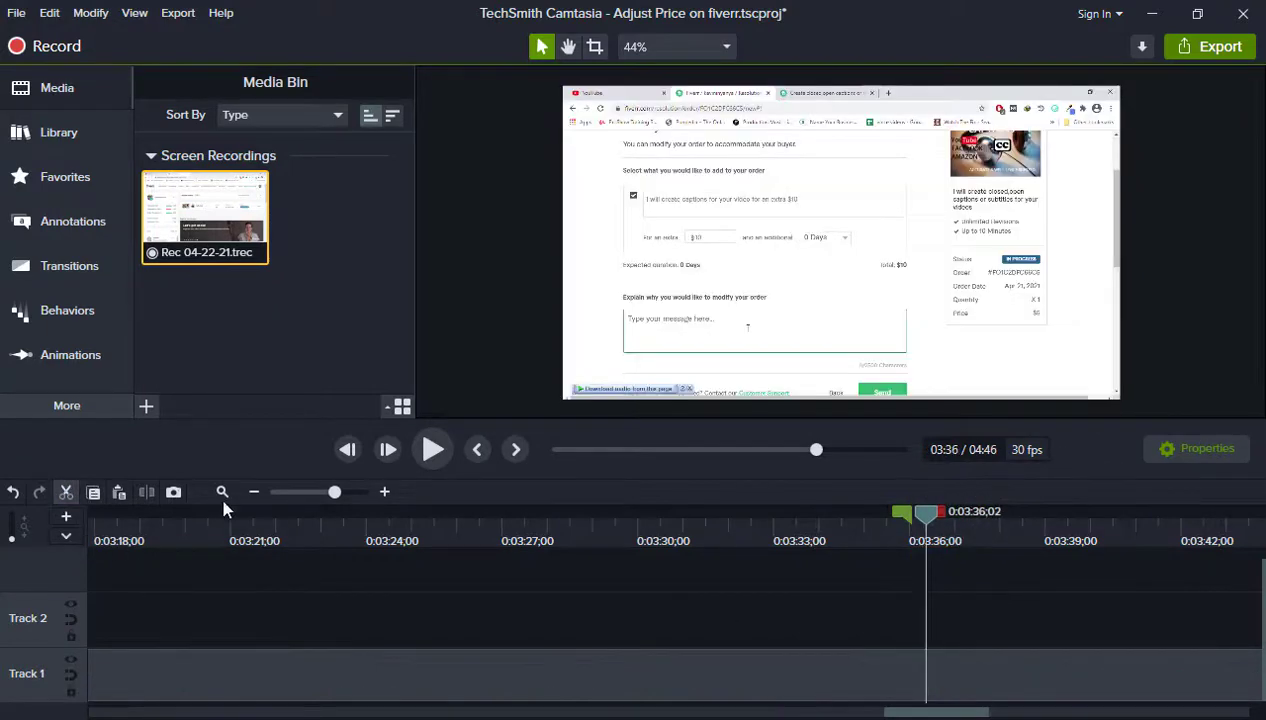
# Continue playback to 0:03:47;25 and cut the range from about 0:03:45;04 to 0:03:47;04.
pyautogui.press('space')
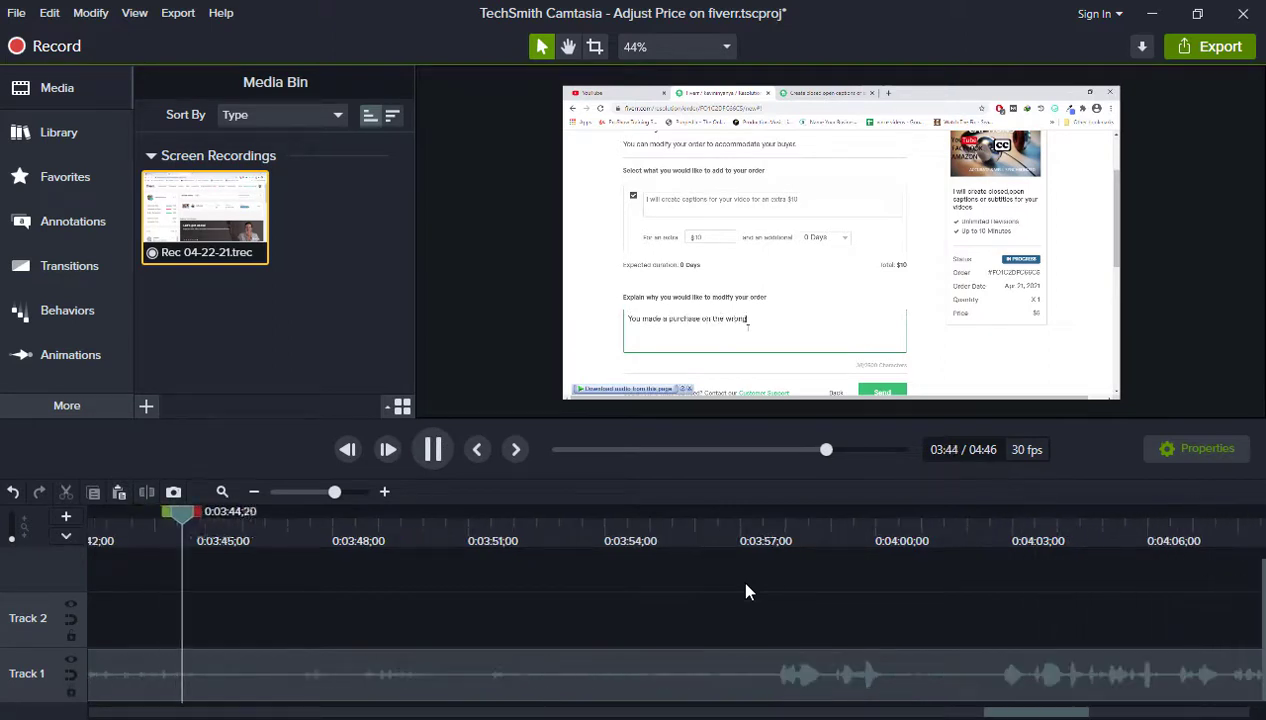
pyautogui.press('space')
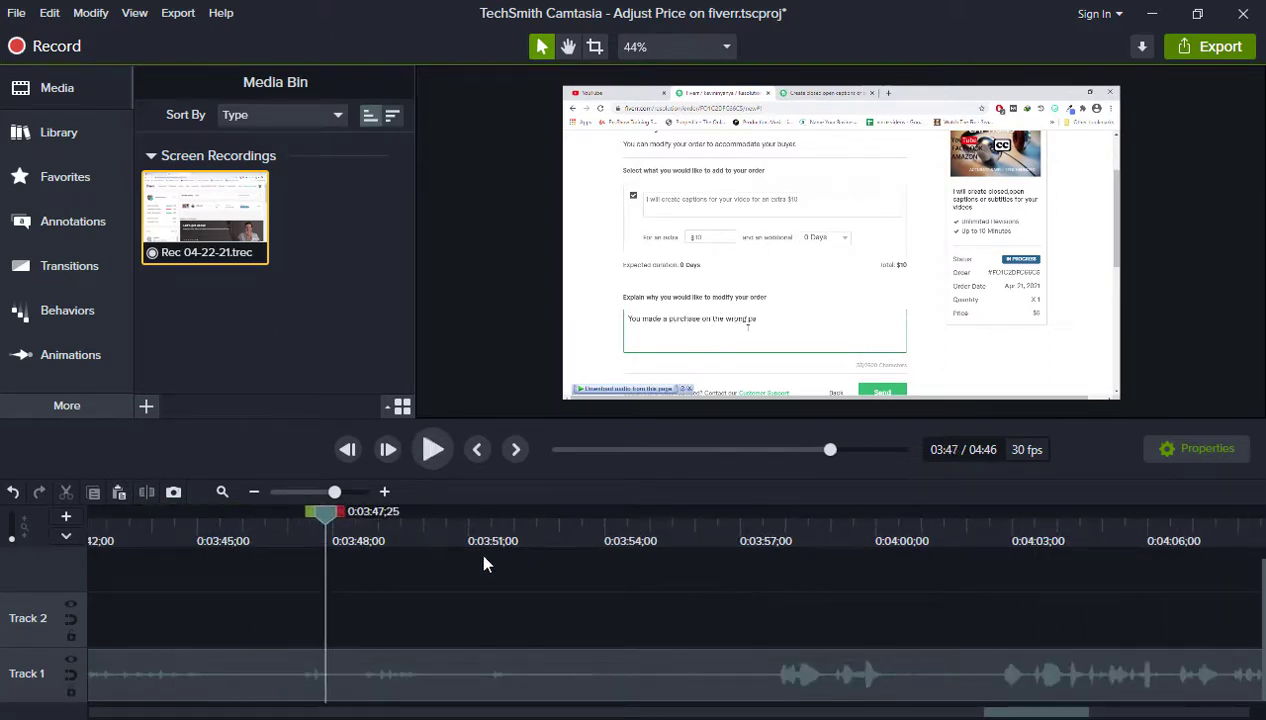
pyautogui.moveTo(333, 523); pyautogui.dragTo(311, 553)
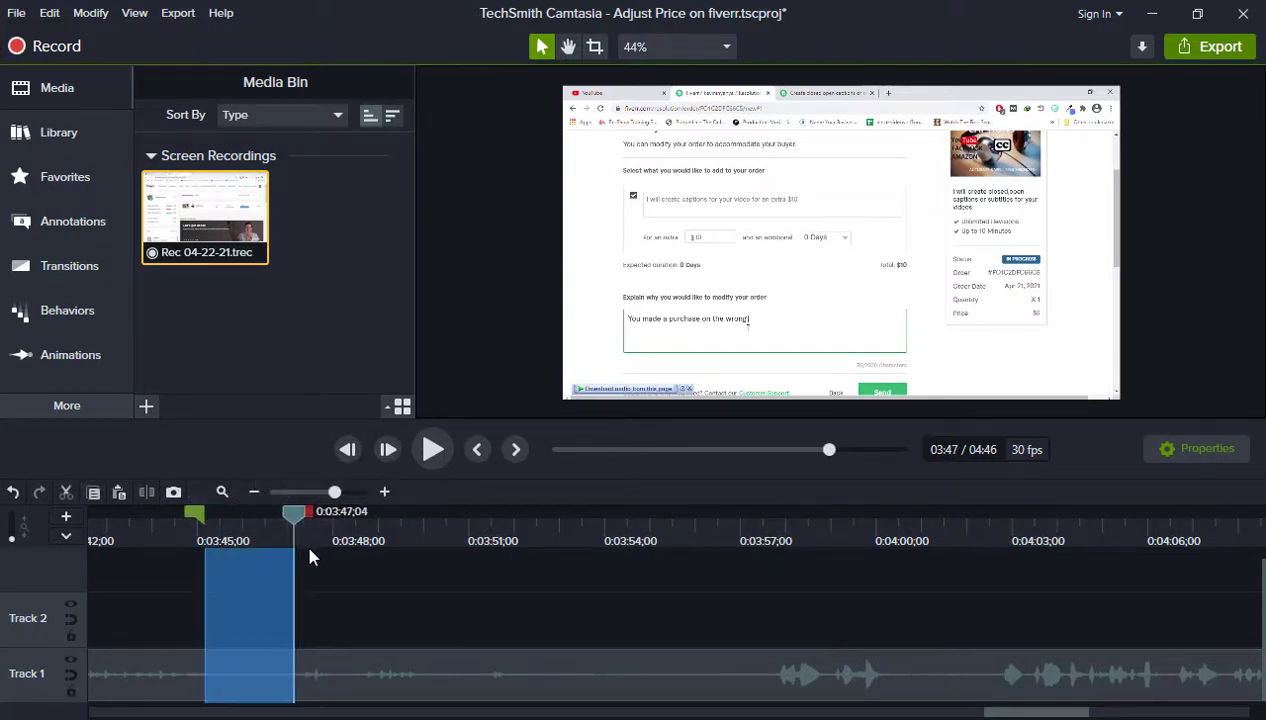
pyautogui.click(67, 487)
# Play on to 0:03:50;19, return to 0:03:48;02 and cut the range from there to 0:03:49;13.
pyautogui.press('space')
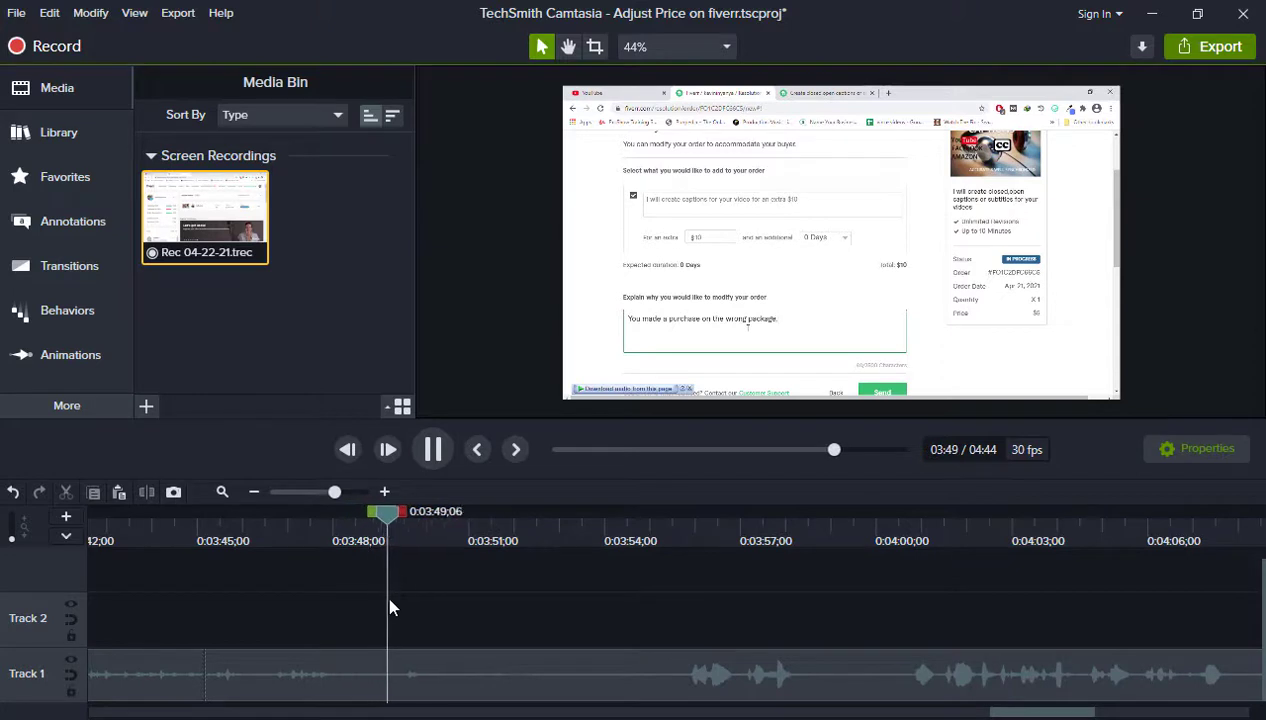
pyautogui.press('space')
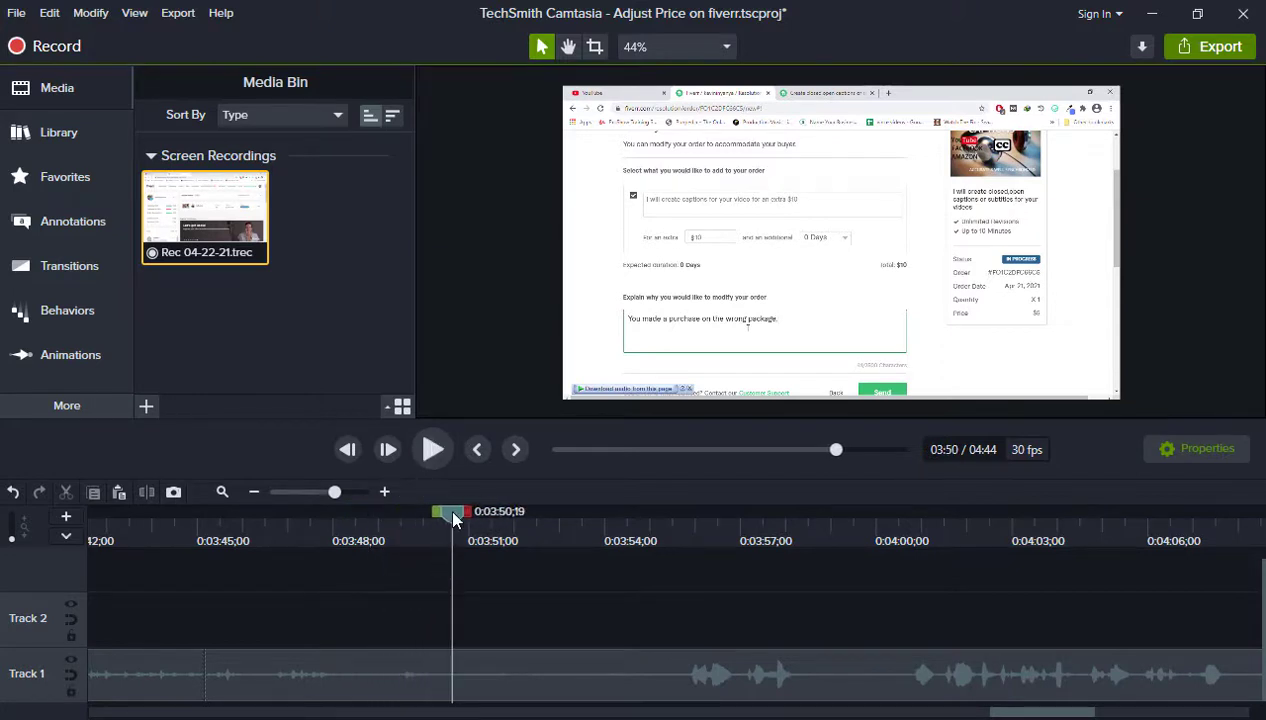
pyautogui.click(378, 518)
pyautogui.click(337, 516)
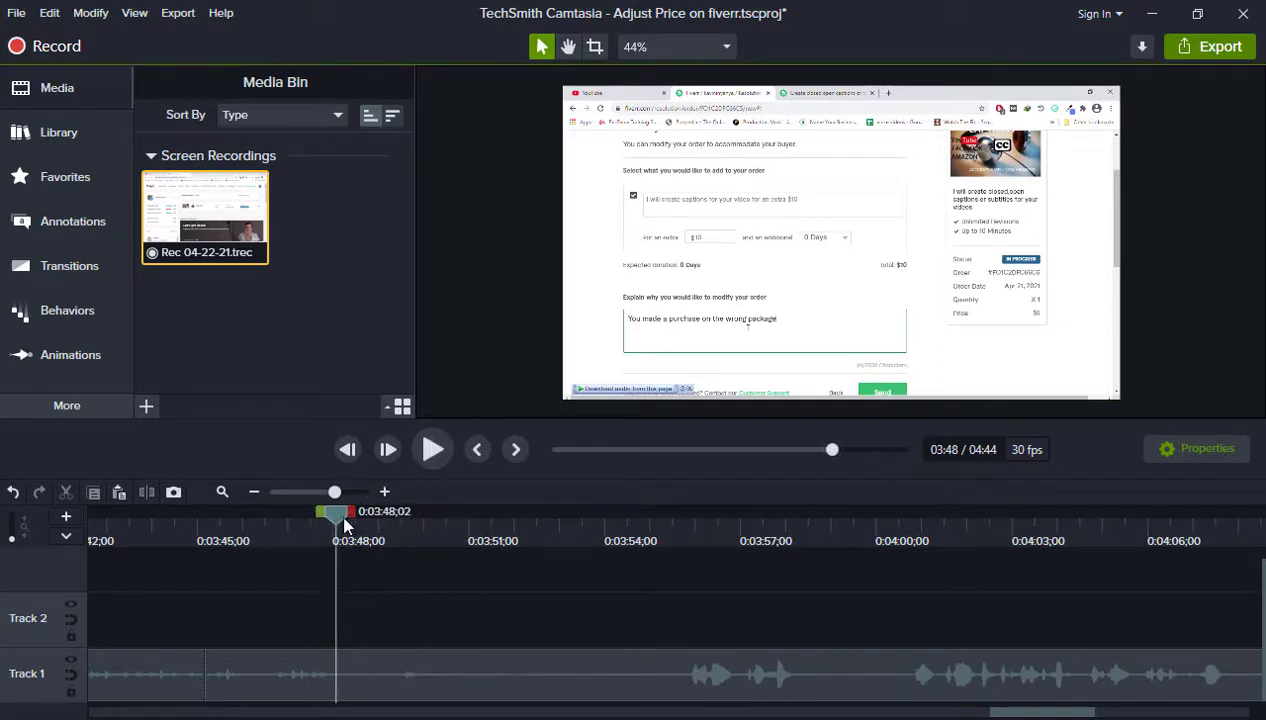
pyautogui.moveTo(360, 524); pyautogui.dragTo(404, 527)
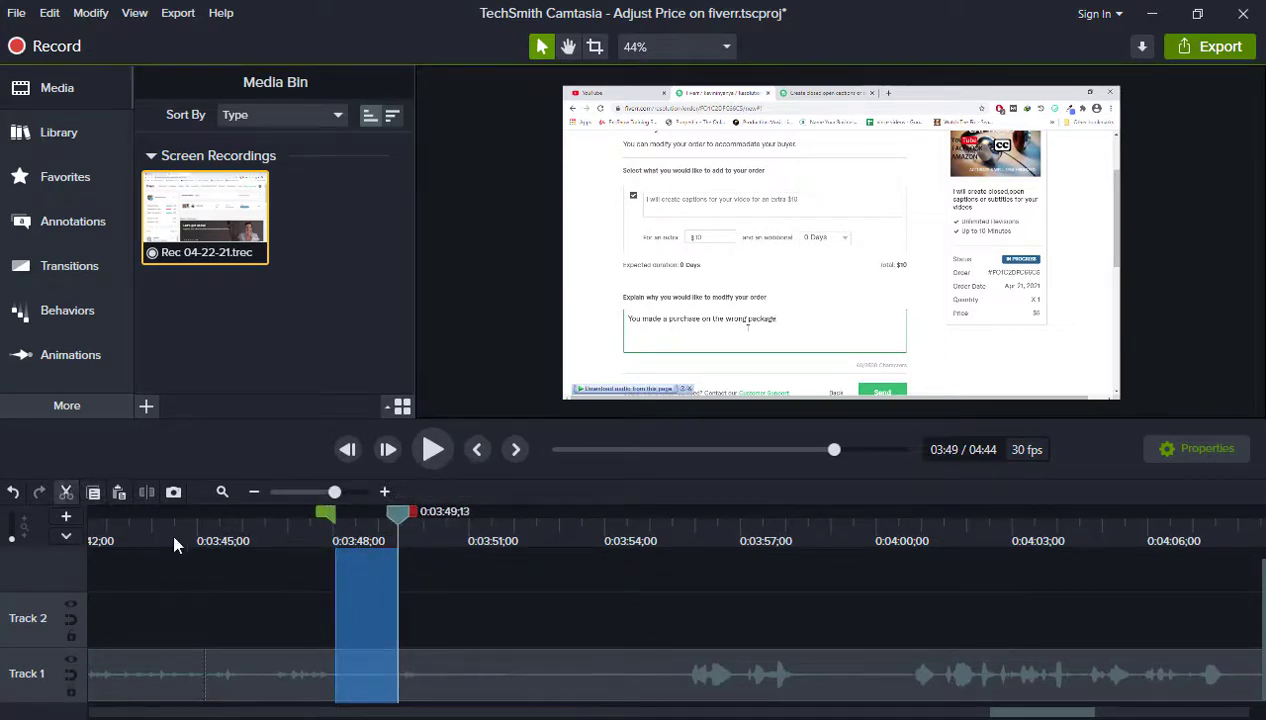
pyautogui.click(446, 578)
# Resume playback, move the playhead to 0:03:53;28 and cut the silent range from 0:03:48;24 to there.
pyautogui.press('space')
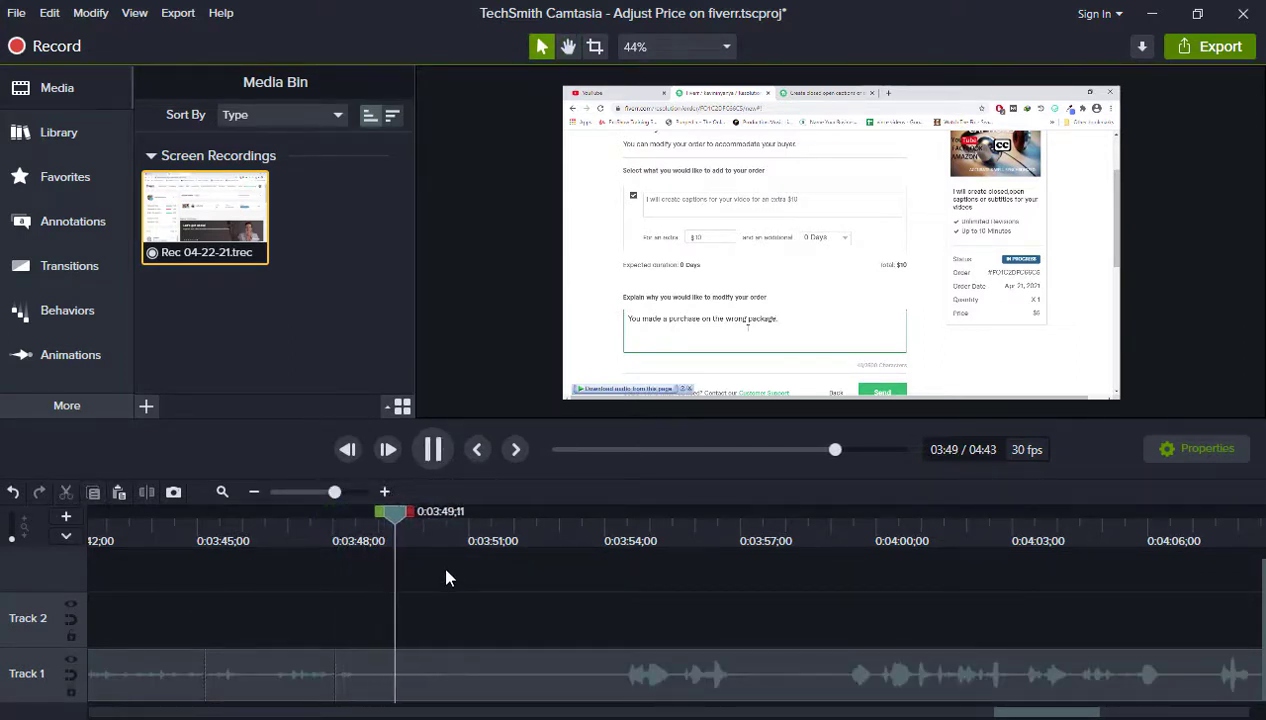
pyautogui.moveTo(437, 508); pyautogui.dragTo(601, 580)
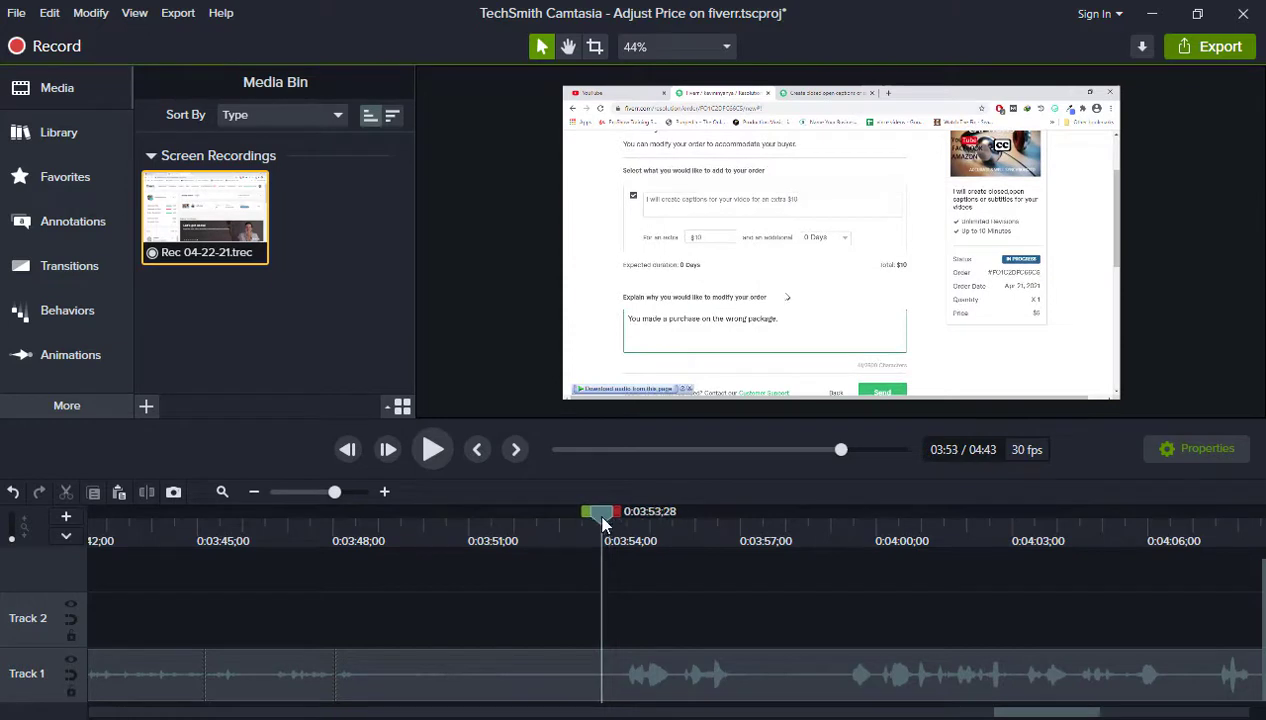
pyautogui.moveTo(591, 515); pyautogui.dragTo(355, 541)
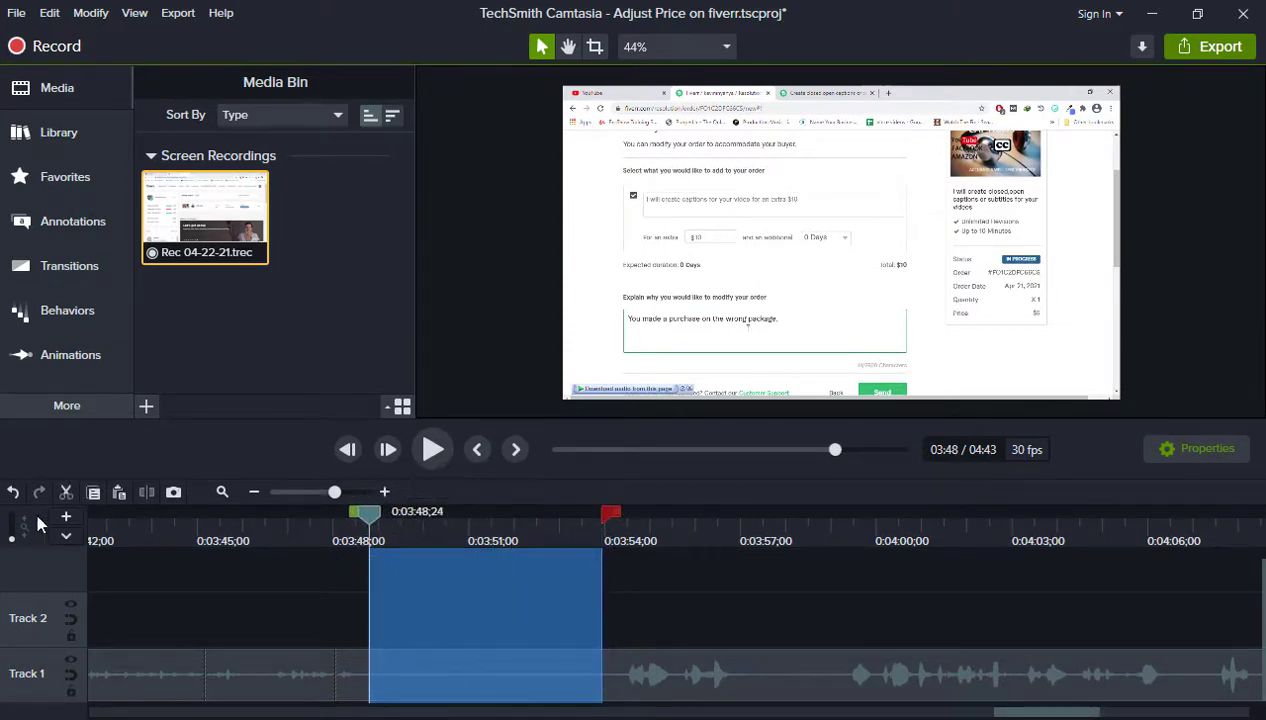
pyautogui.click(215, 574)
# Play on to about 0:04:07, go back to about 0:04:00 and cut the range from 0:04:00;08 to about 0:04:05.
pyautogui.press('space')
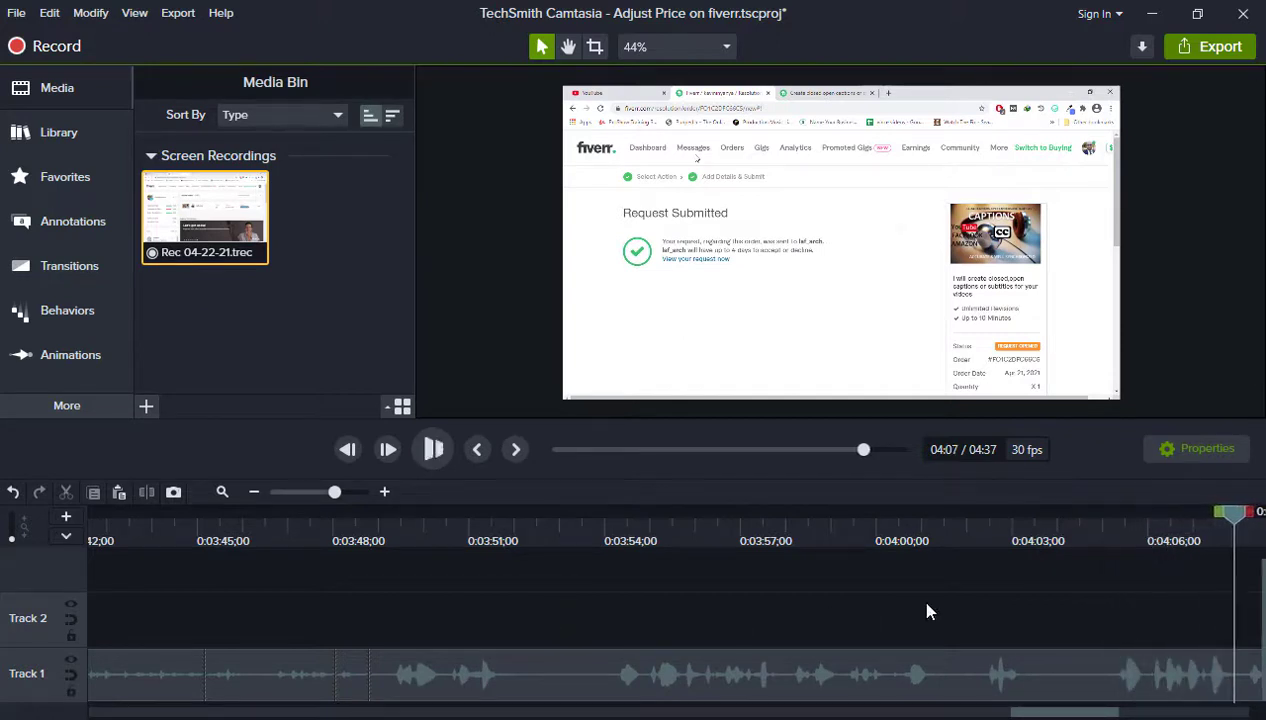
pyautogui.press('space')
pyautogui.moveTo(1238, 517); pyautogui.dragTo(883, 557)
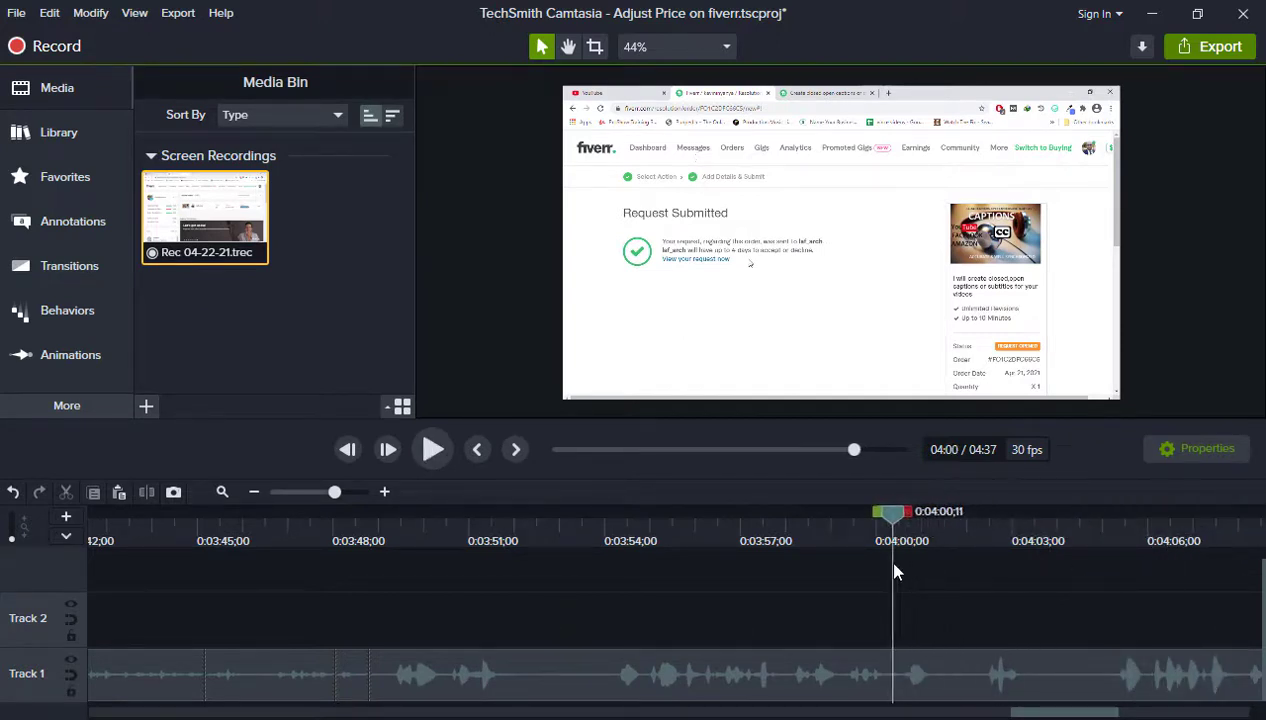
pyautogui.press('space')
pyautogui.moveTo(932, 513); pyautogui.dragTo(1125, 534)
pyautogui.click(67, 492)
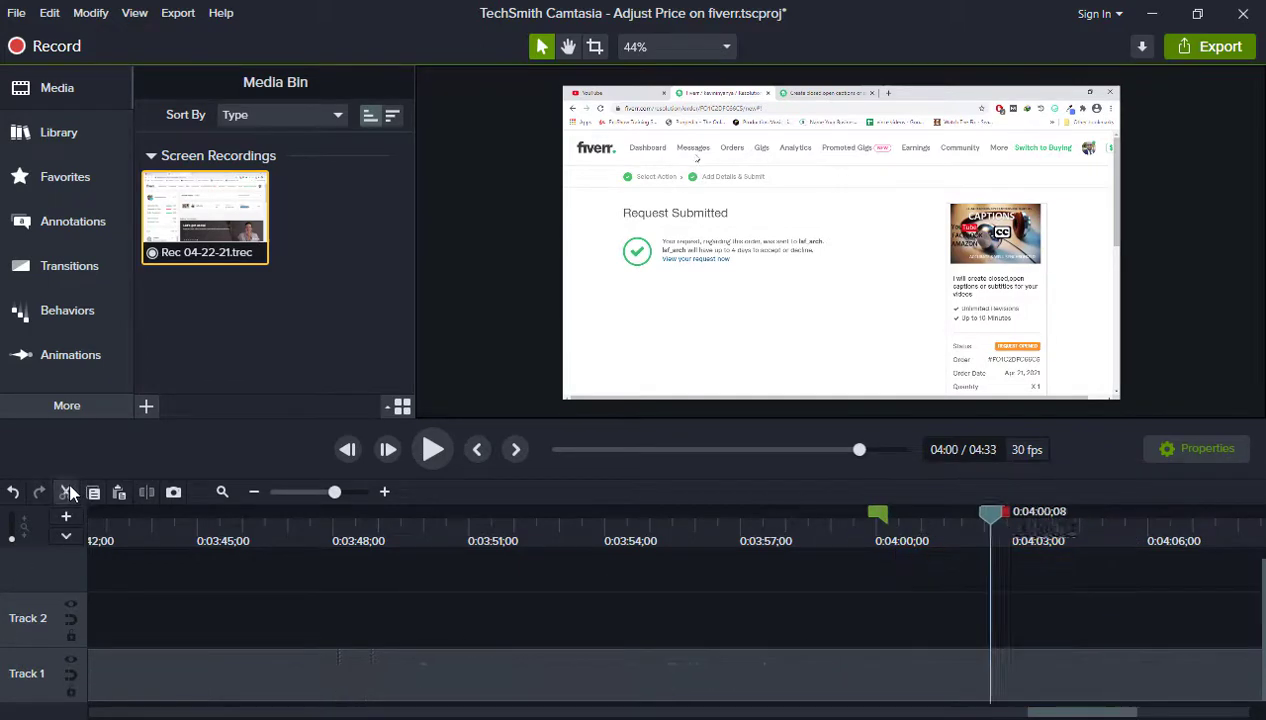
# Continue playback to 0:04:10;13 and cut the range from about 0:04:04;26 to 0:04:09;11.
pyautogui.press('space')
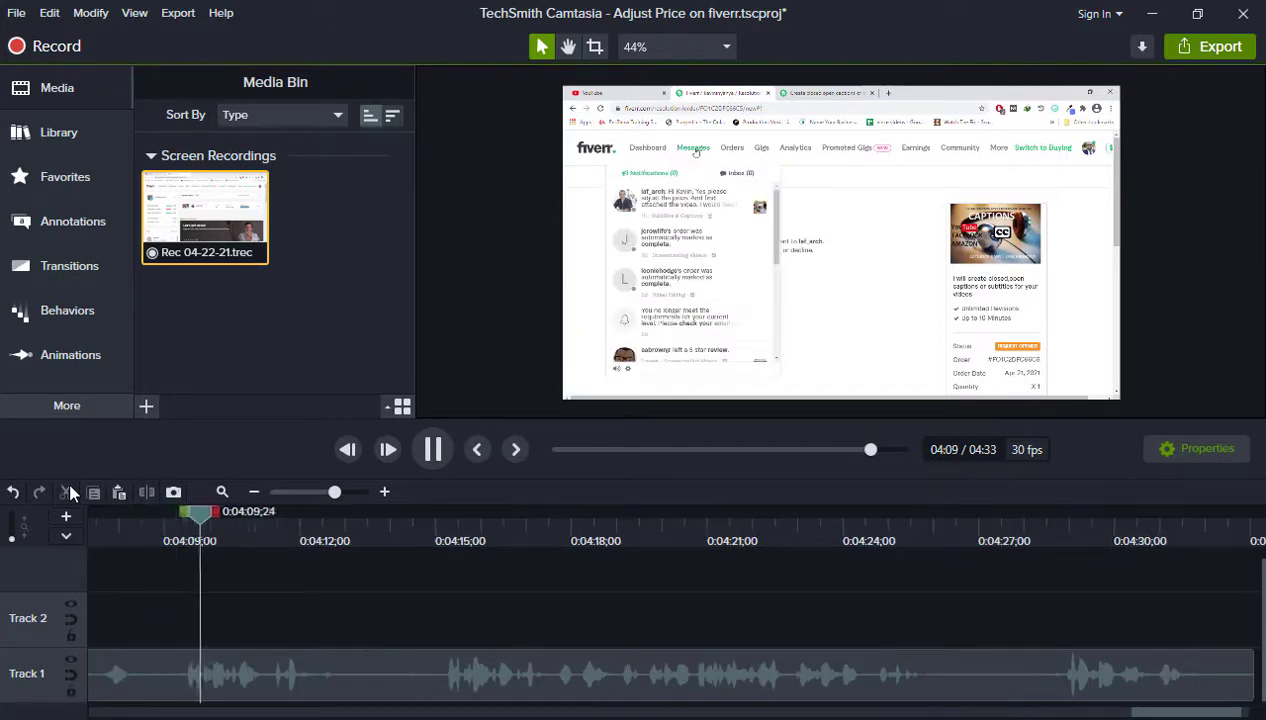
pyautogui.press('space')
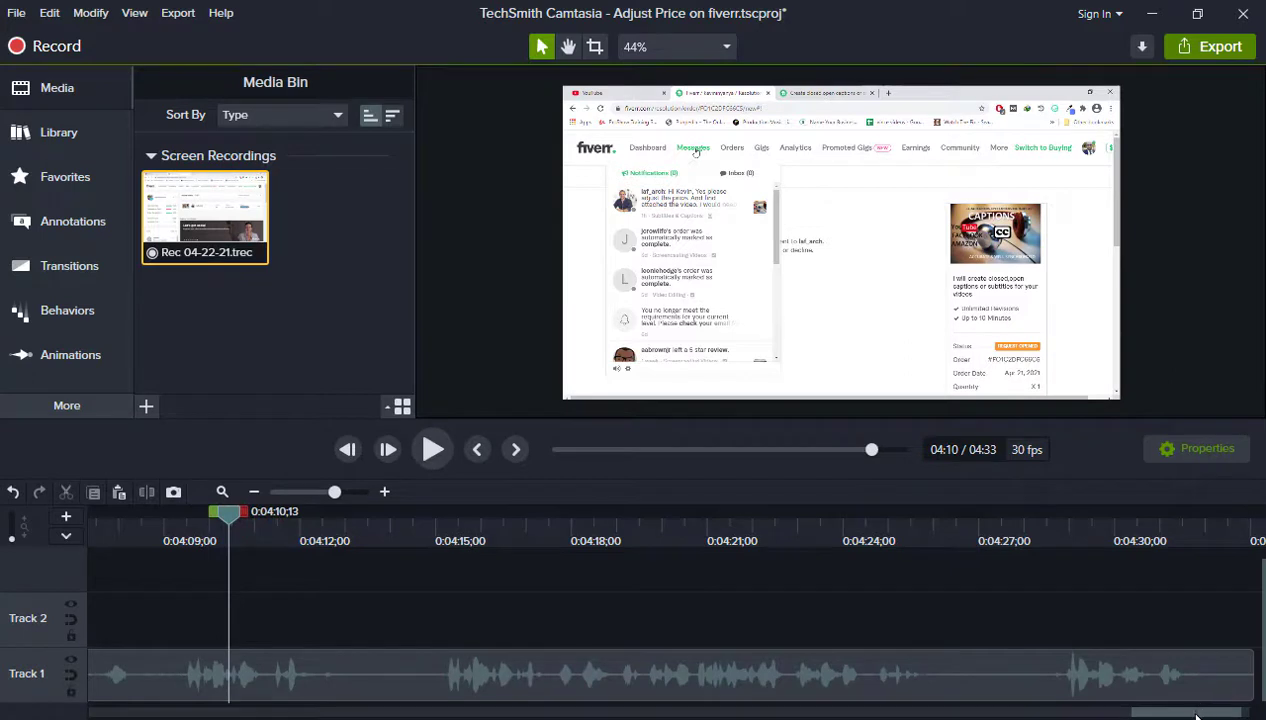
pyautogui.moveTo(1196, 716); pyautogui.dragTo(1160, 714)
pyautogui.moveTo(630, 524); pyautogui.dragTo(588, 557)
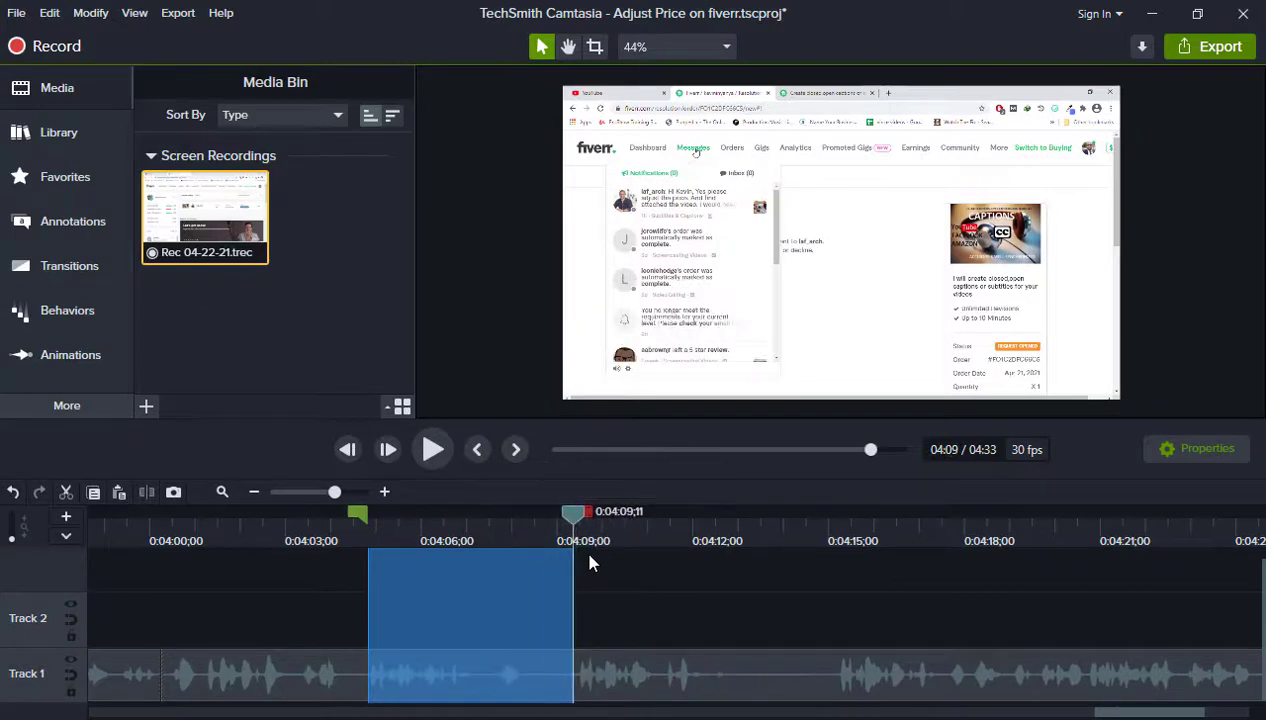
pyautogui.click(67, 491)
# Play on past 0:04:11, return to 0:04:04;24 and cut the range from there to 0:04:10;19.
pyautogui.press('space')
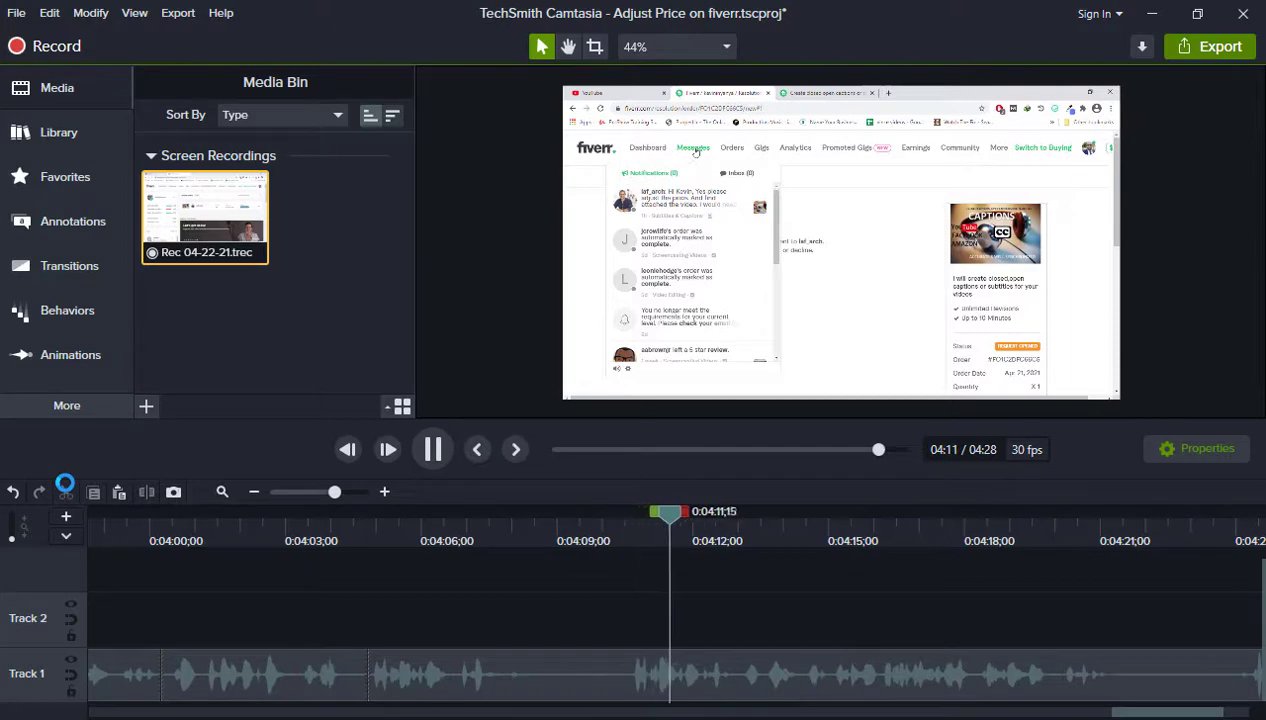
pyautogui.press('space')
pyautogui.moveTo(700, 518); pyautogui.dragTo(365, 585)
pyautogui.moveTo(379, 514); pyautogui.dragTo(644, 577)
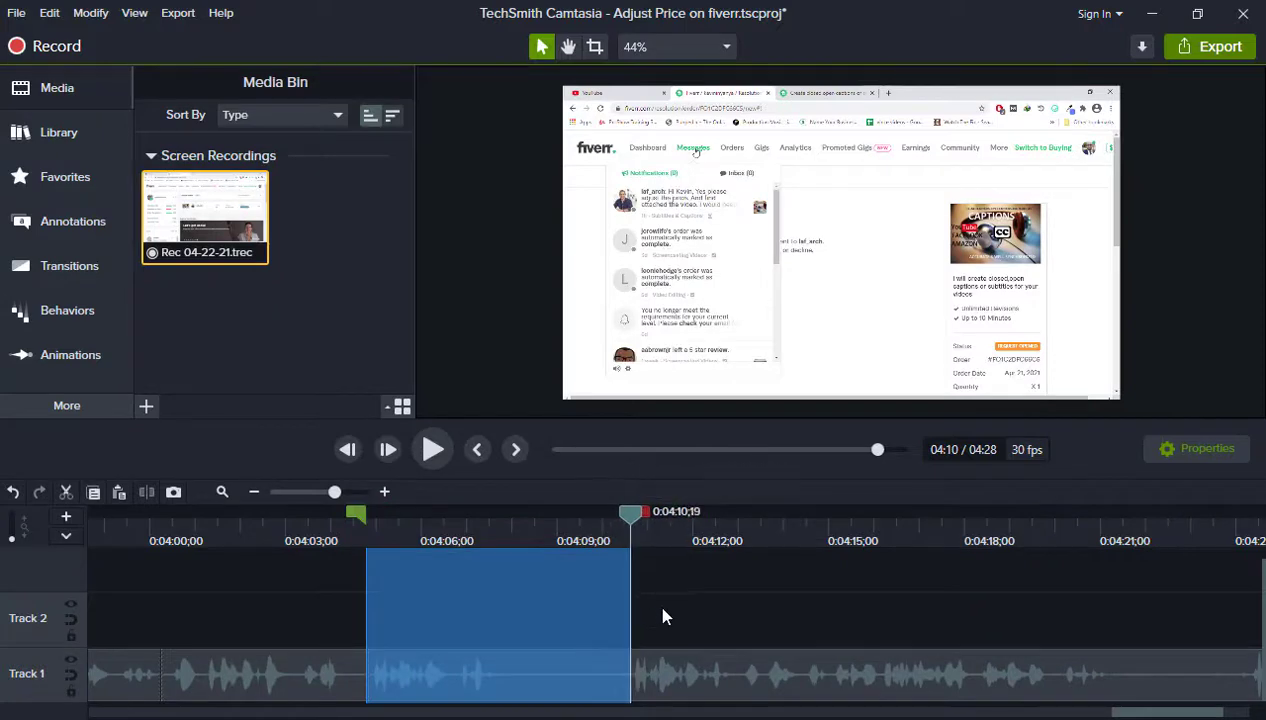
pyautogui.hotkey('ctrl', 'x')
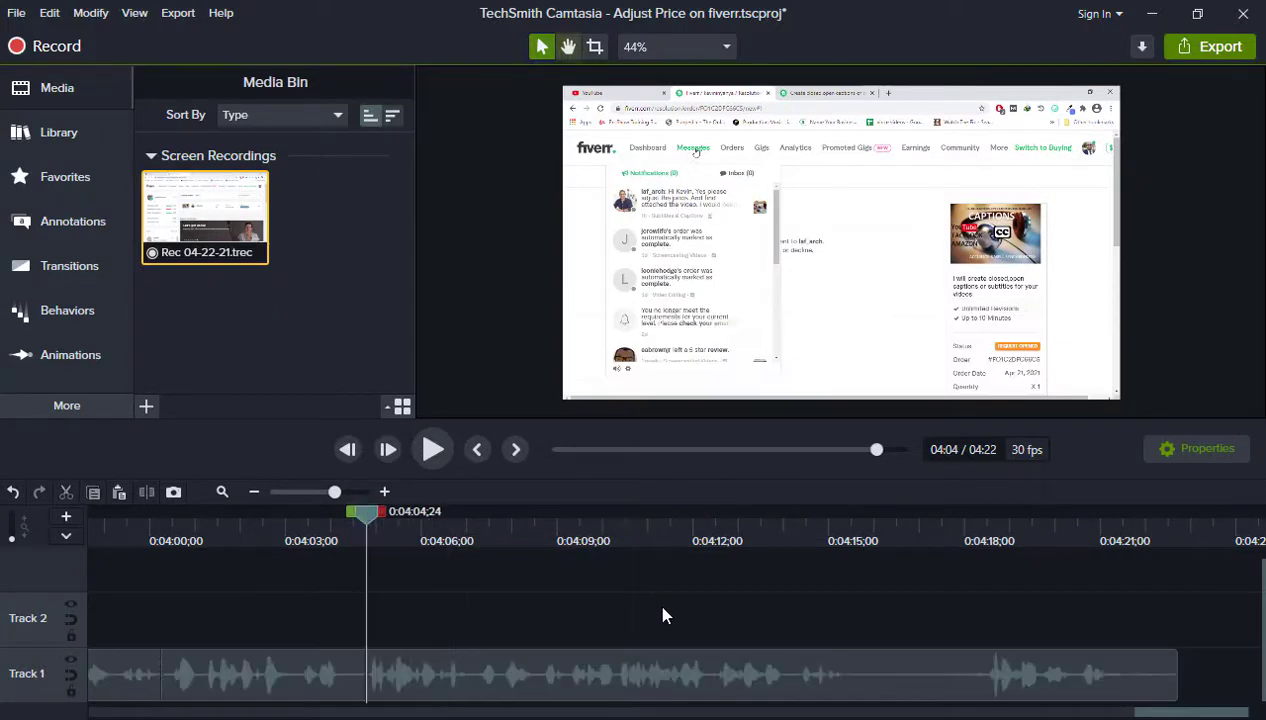
# Play on to 0:04:15;17 and cut the silent range from there to 0:04:18;14.
pyautogui.press('space')
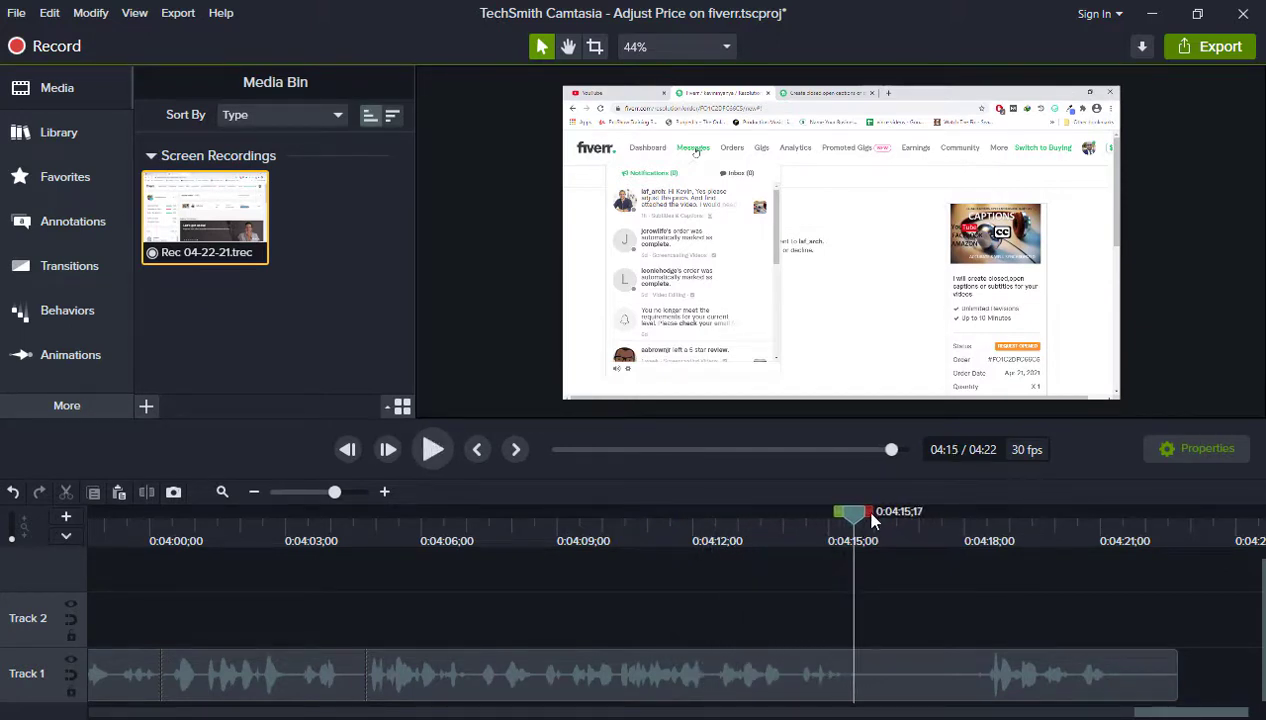
pyautogui.moveTo(870, 518); pyautogui.dragTo(1005, 530)
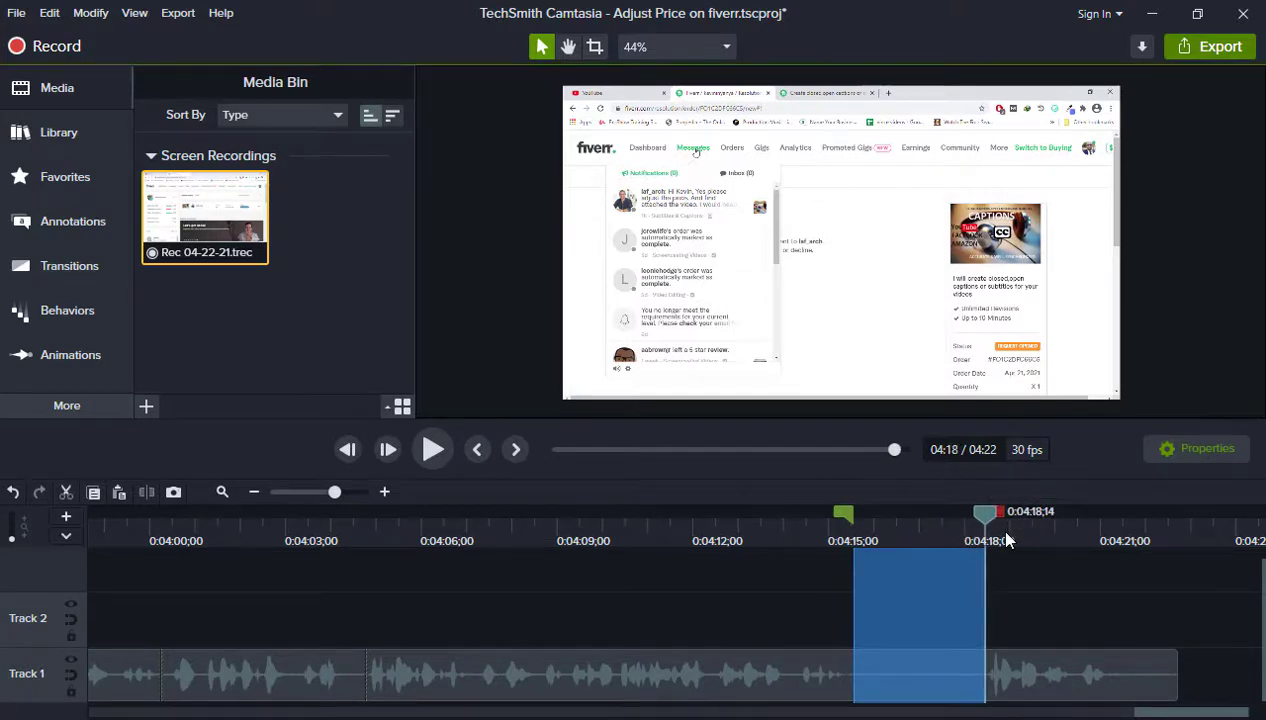
pyautogui.hotkey('ctrl', 'x')
# Play on to 0:04:18;21 and trim the end of the Track 1 clip back to that point.
pyautogui.press('space')
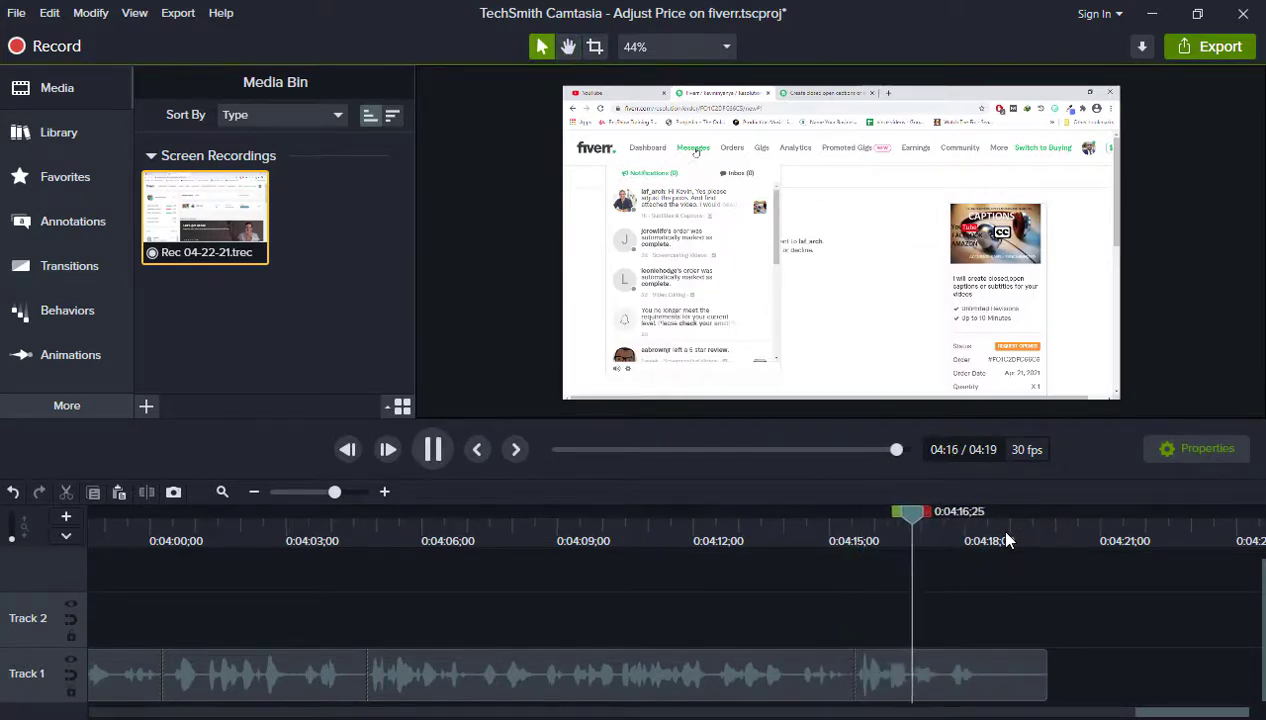
pyautogui.press('space')
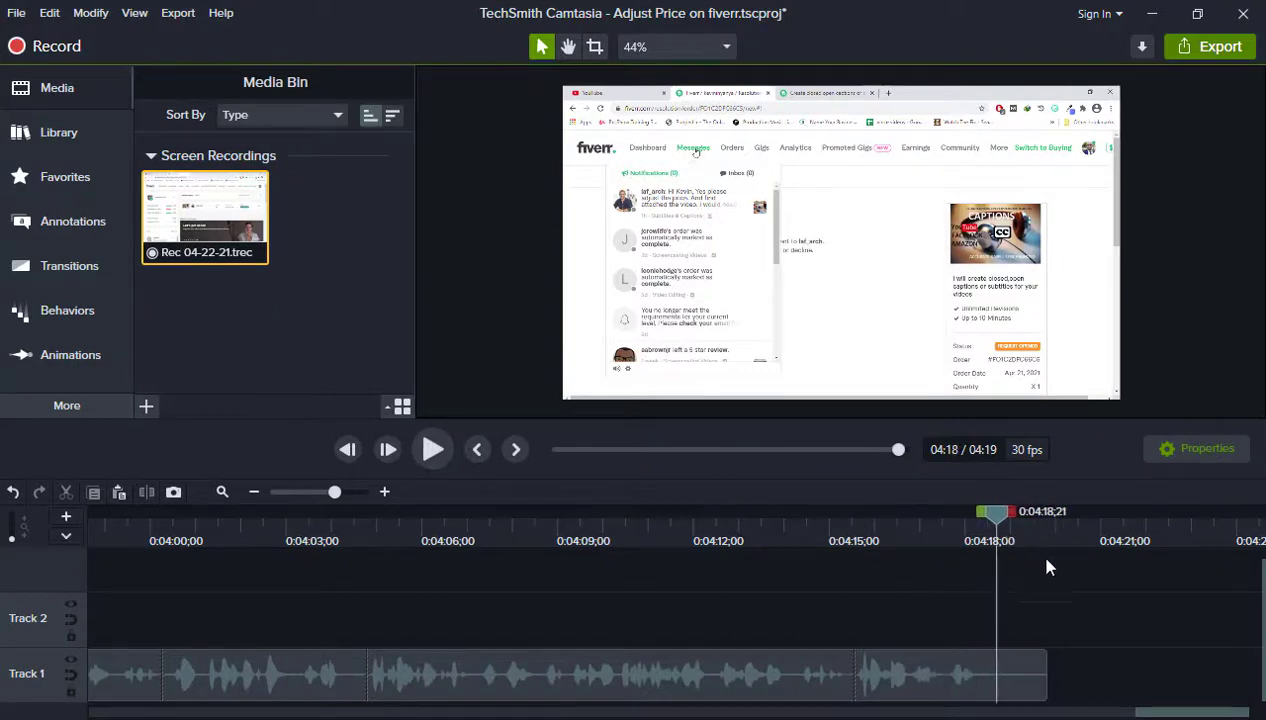
pyautogui.moveTo(1044, 671); pyautogui.dragTo(997, 671)
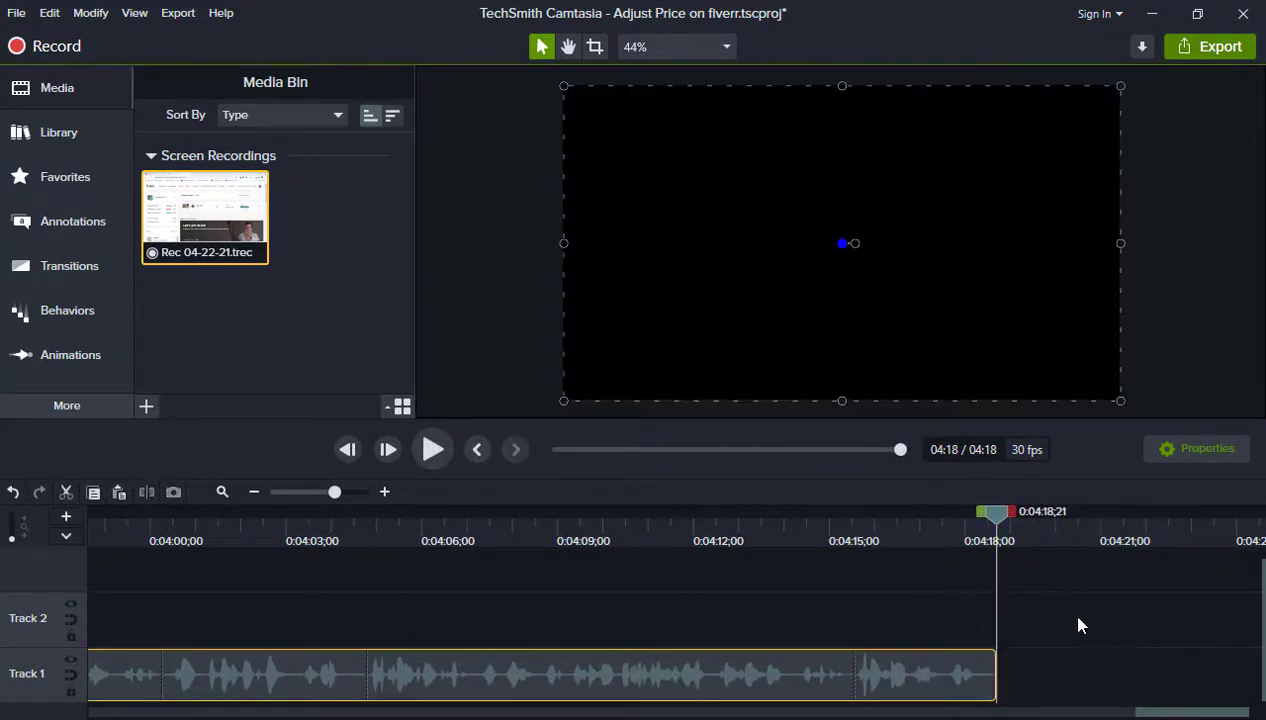
# Deselect the trimmed clip and return the playhead to the beginning of the timeline at 0:00:00;00.
pyautogui.click(981, 570)
pyautogui.moveTo(997, 516); pyautogui.dragTo(979, 516)
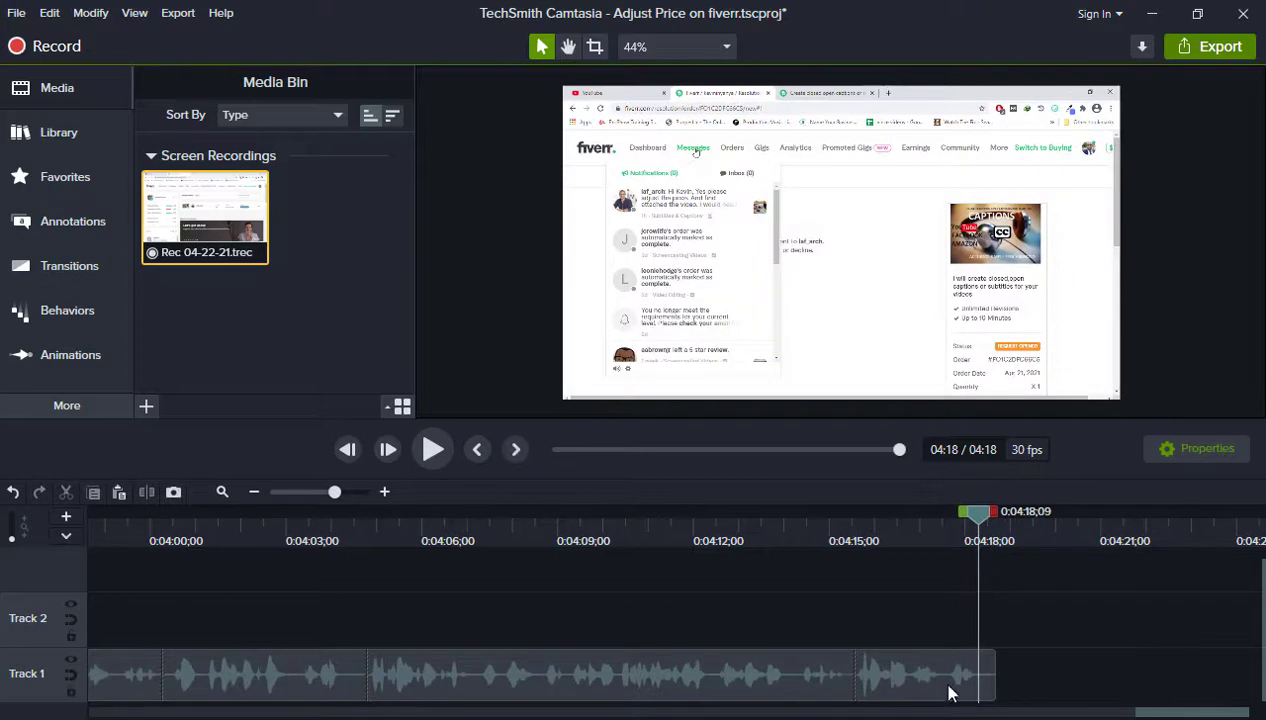
pyautogui.click(255, 492)
pyautogui.click(255, 492)
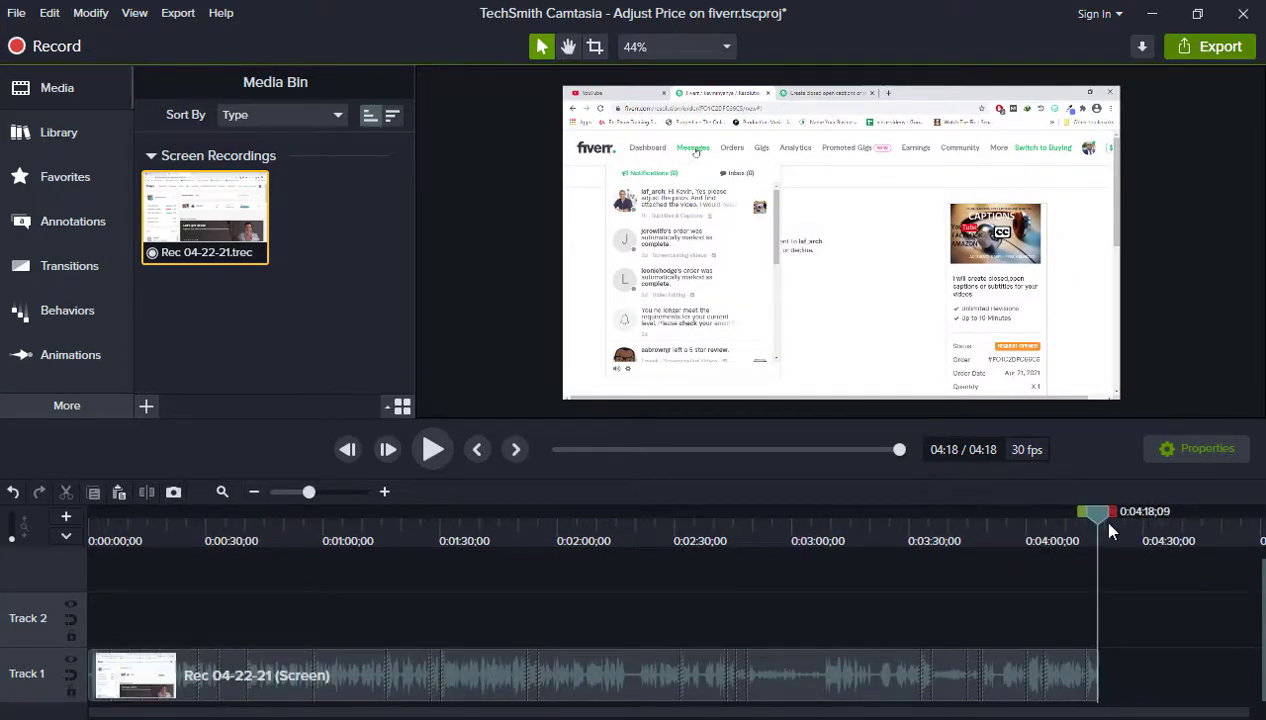
pyautogui.moveTo(1096, 516); pyautogui.dragTo(140, 516)
pyautogui.moveTo(72, 658); pyautogui.dragTo(70, 658)
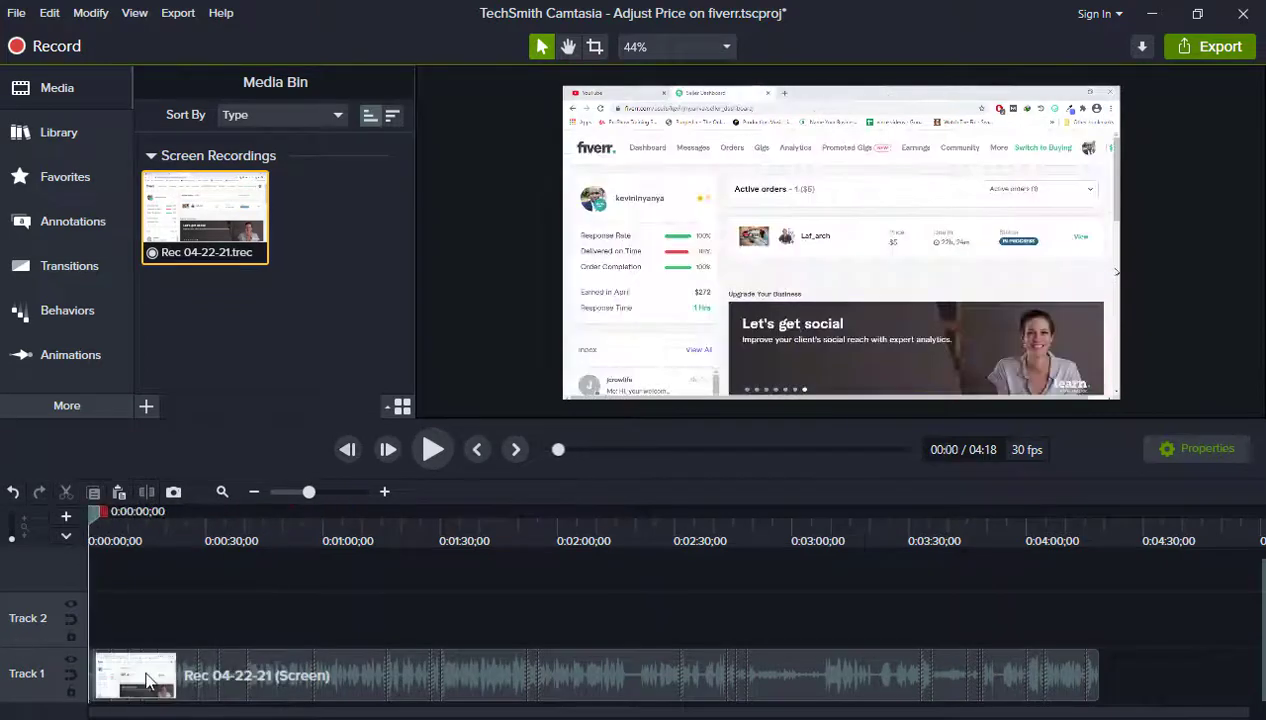
# Apply the Noise Removal audio effect to the Track 1 clip and play its first few seconds to 0:00:03;08.
pyautogui.click(530, 679)
pyautogui.click(386, 493)
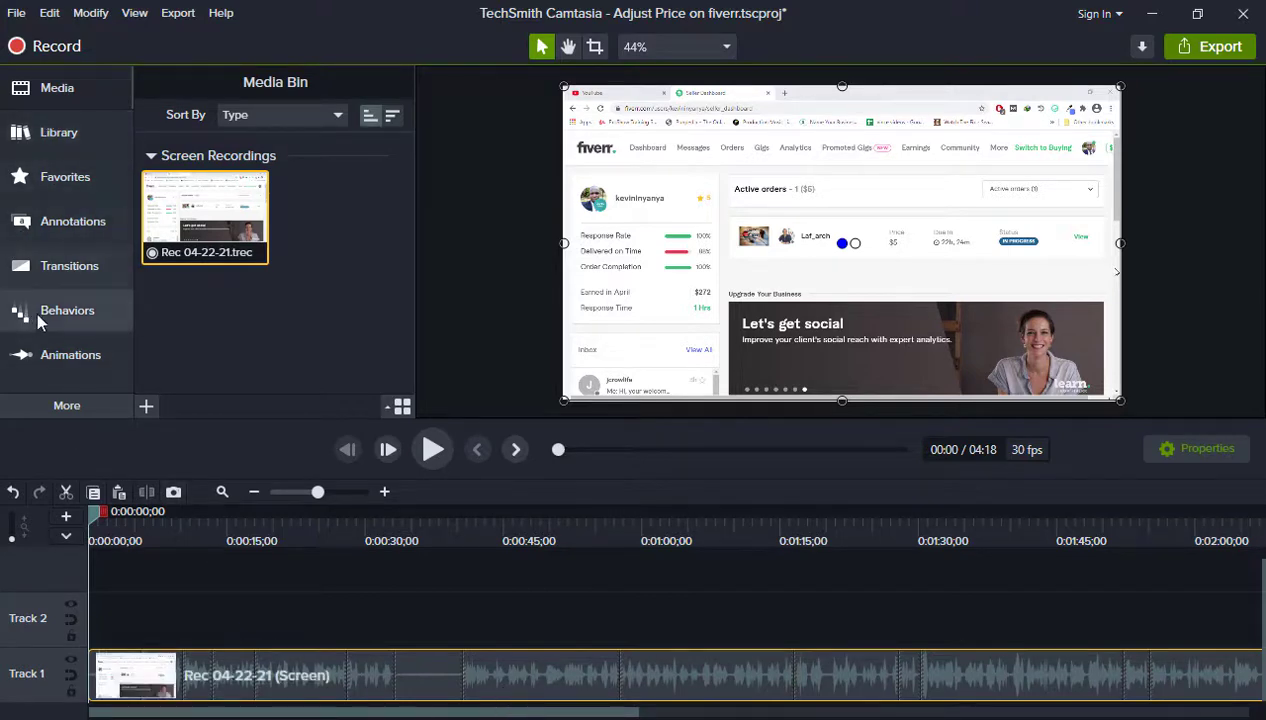
pyautogui.click(78, 408)
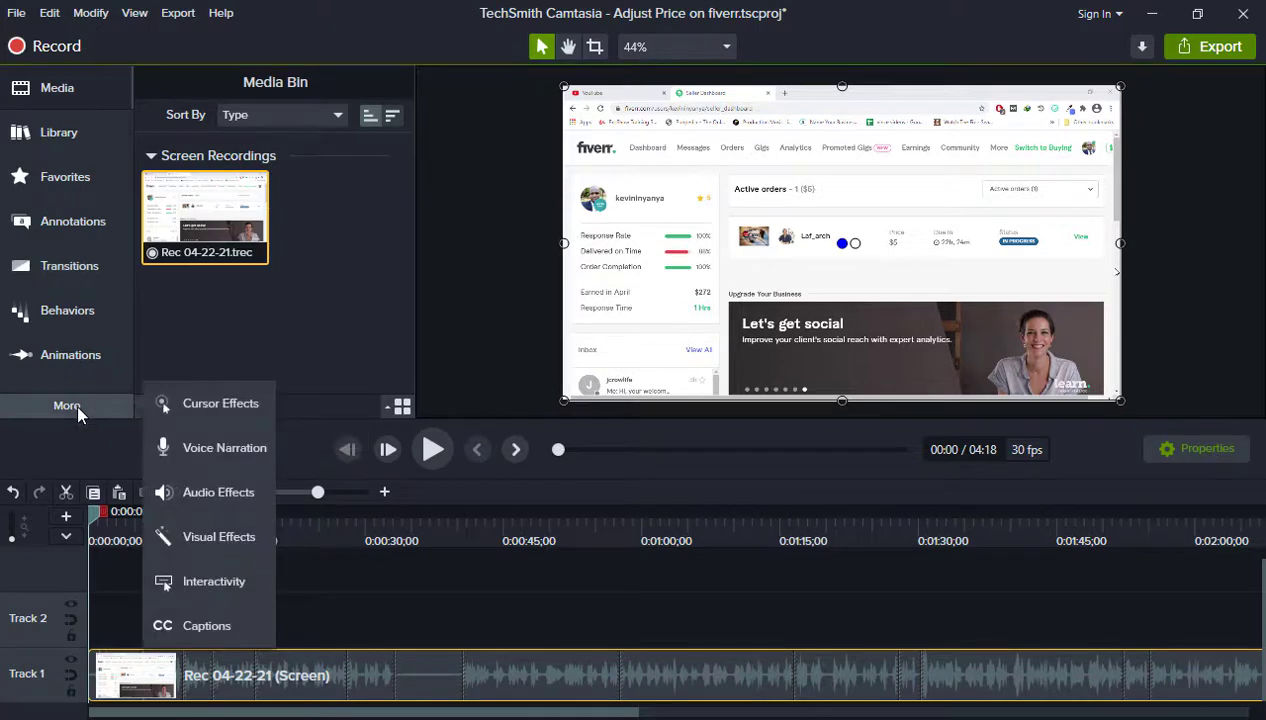
pyautogui.click(229, 501)
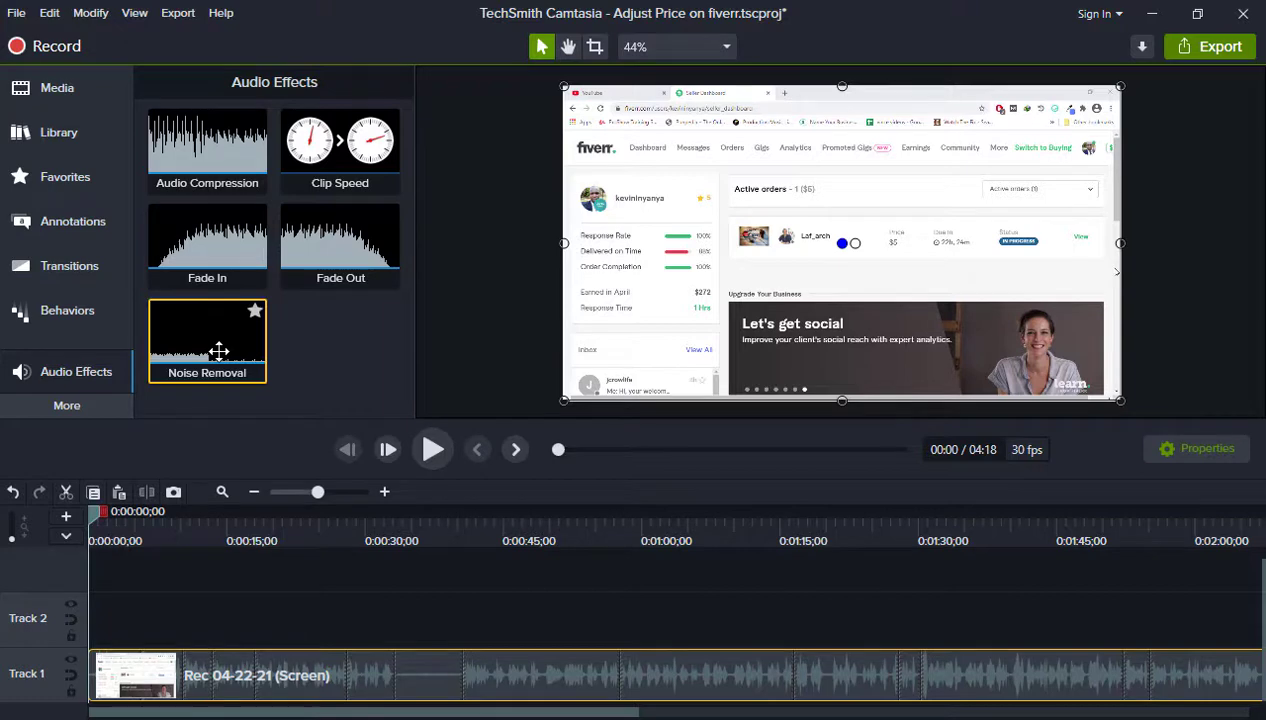
pyautogui.moveTo(218, 333); pyautogui.dragTo(206, 677)
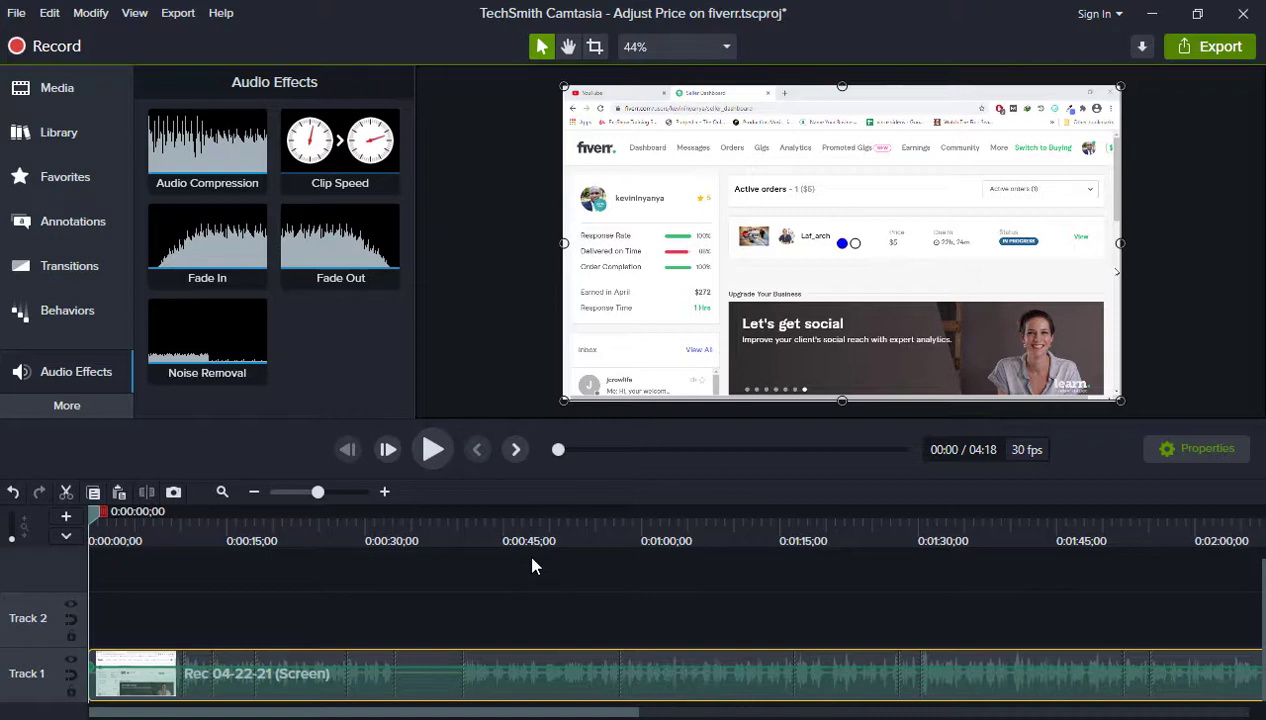
pyautogui.press('space')
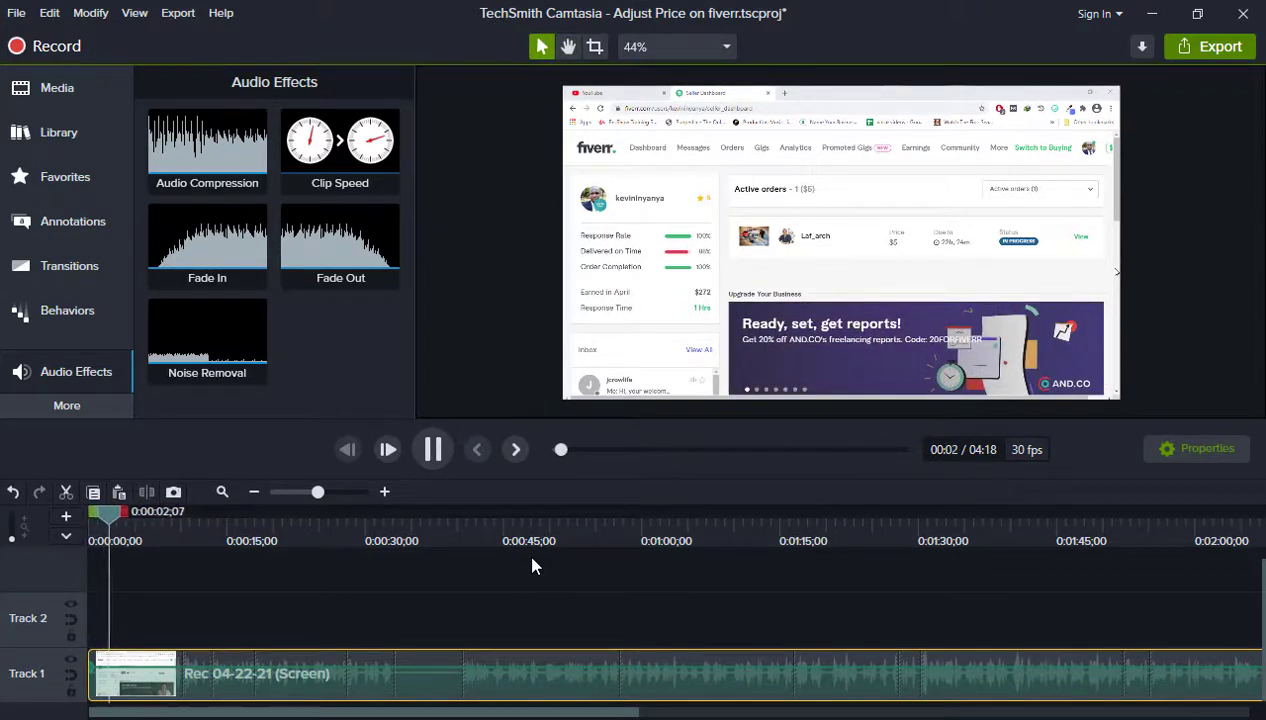
pyautogui.press('space')
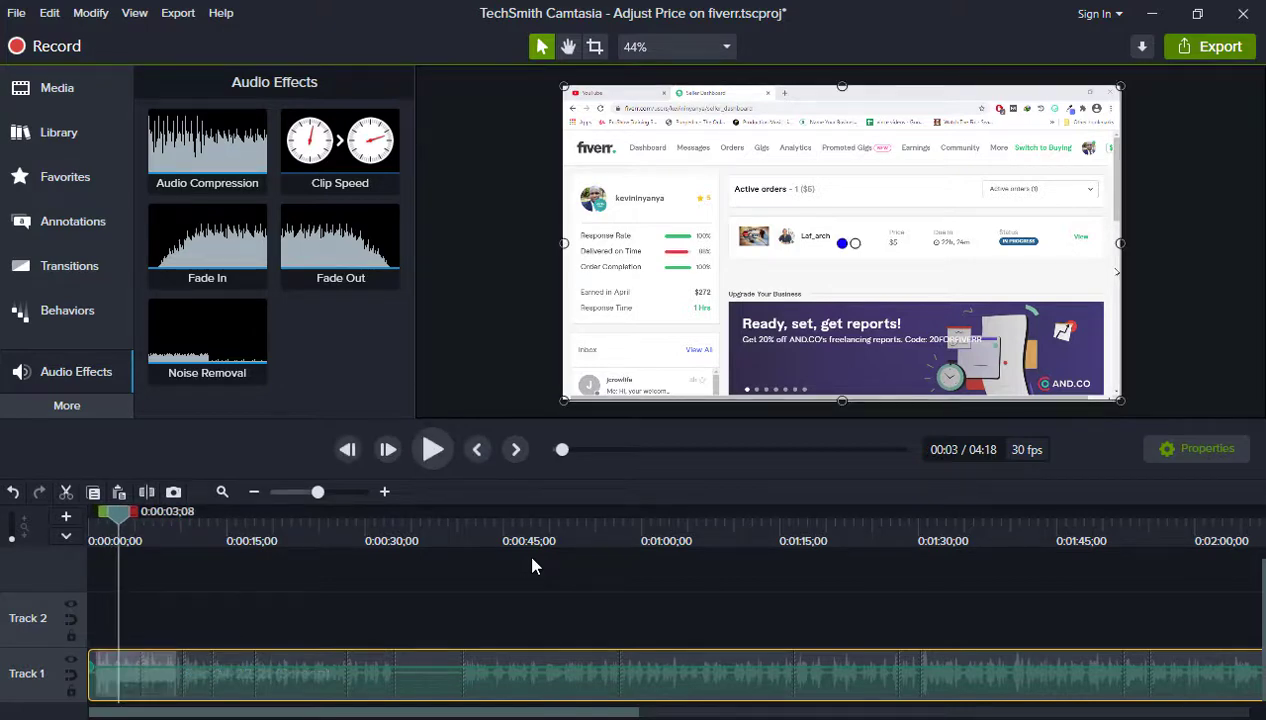
# Set the clip's Noise Removal sensitivity to 20 and amount to 26, playing a short stretch after each change.
pyautogui.click(1210, 448)
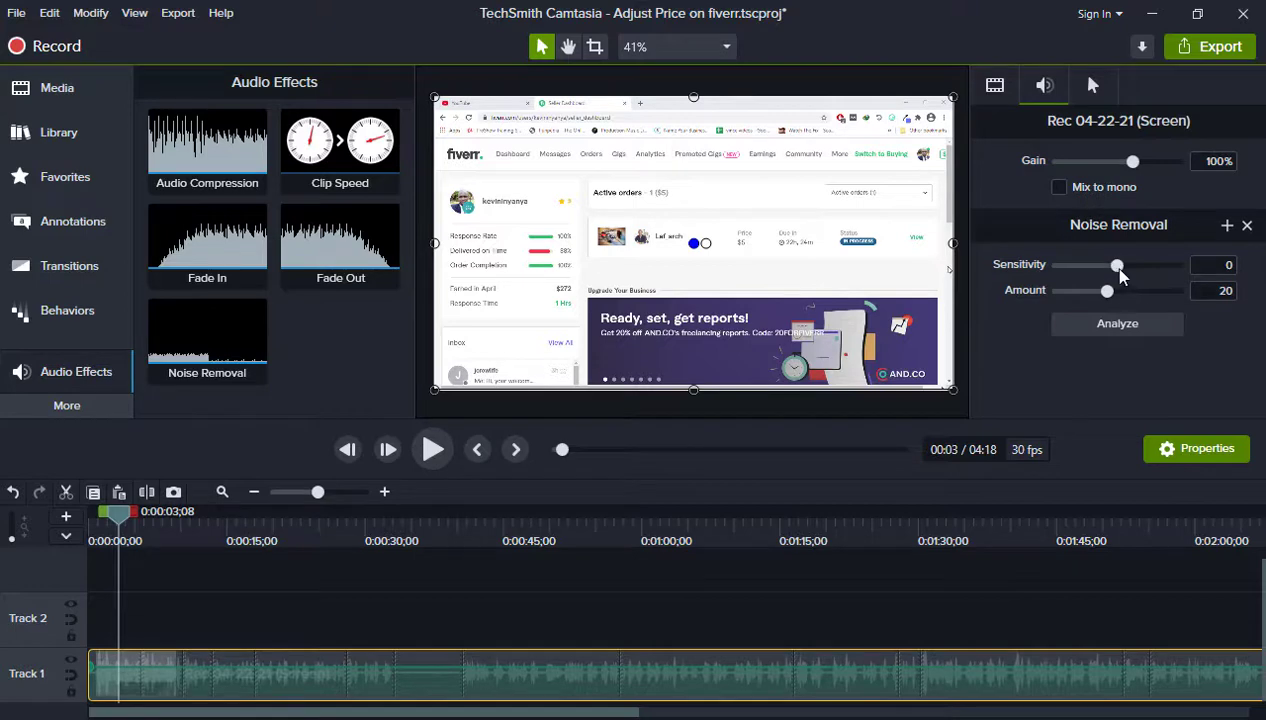
pyautogui.moveTo(1119, 268); pyautogui.dragTo(1180, 275)
pyautogui.press('space')
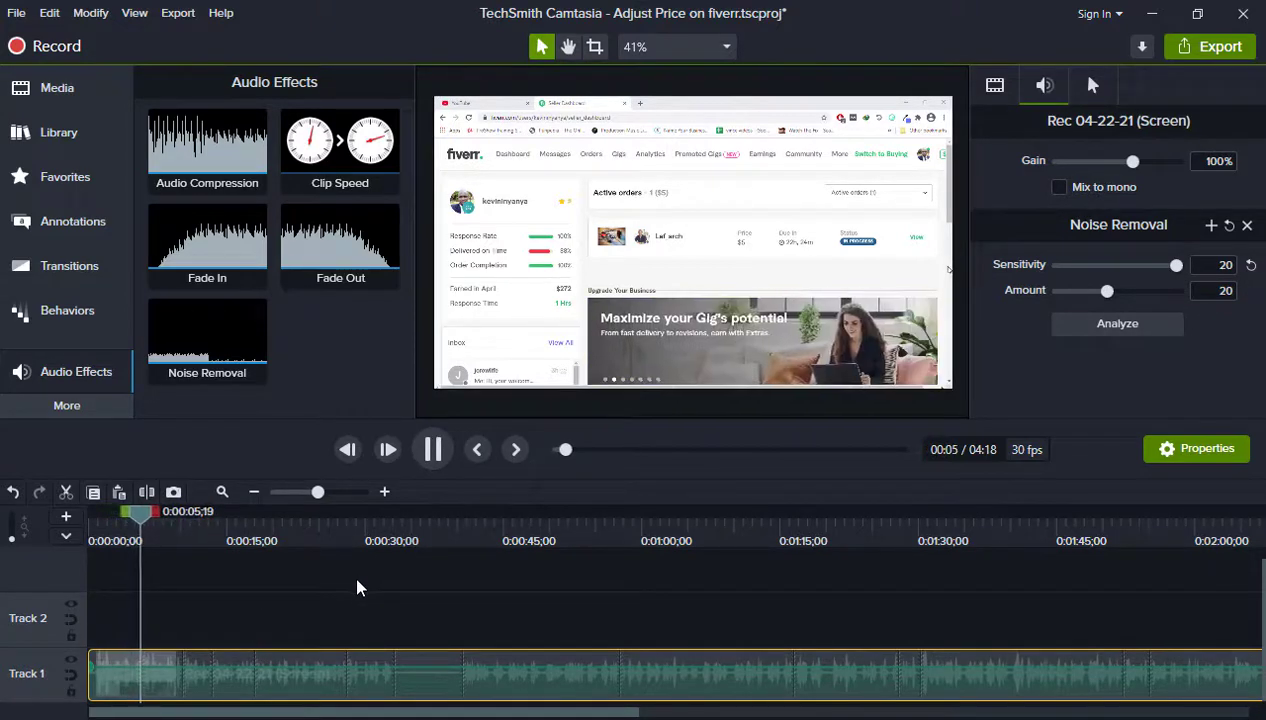
pyautogui.press('space')
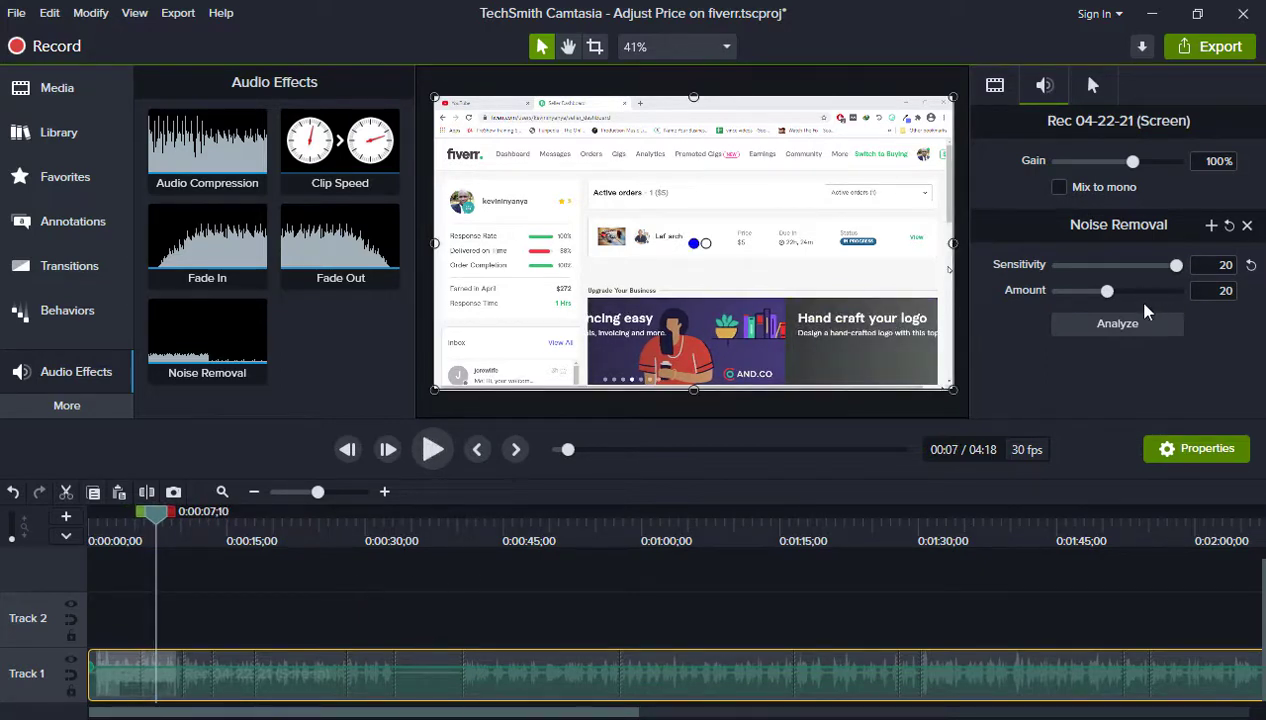
pyautogui.moveTo(1108, 290); pyautogui.dragTo(1115, 291)
pyautogui.press('space')
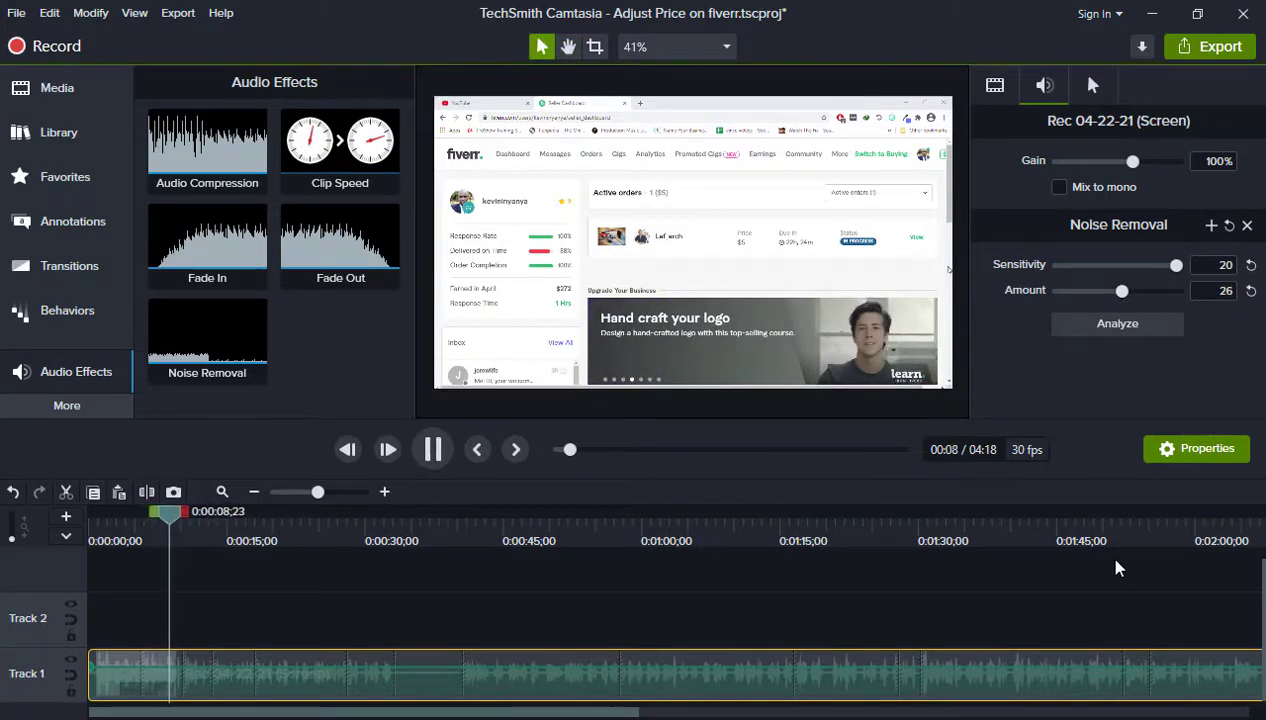
pyautogui.press('space')
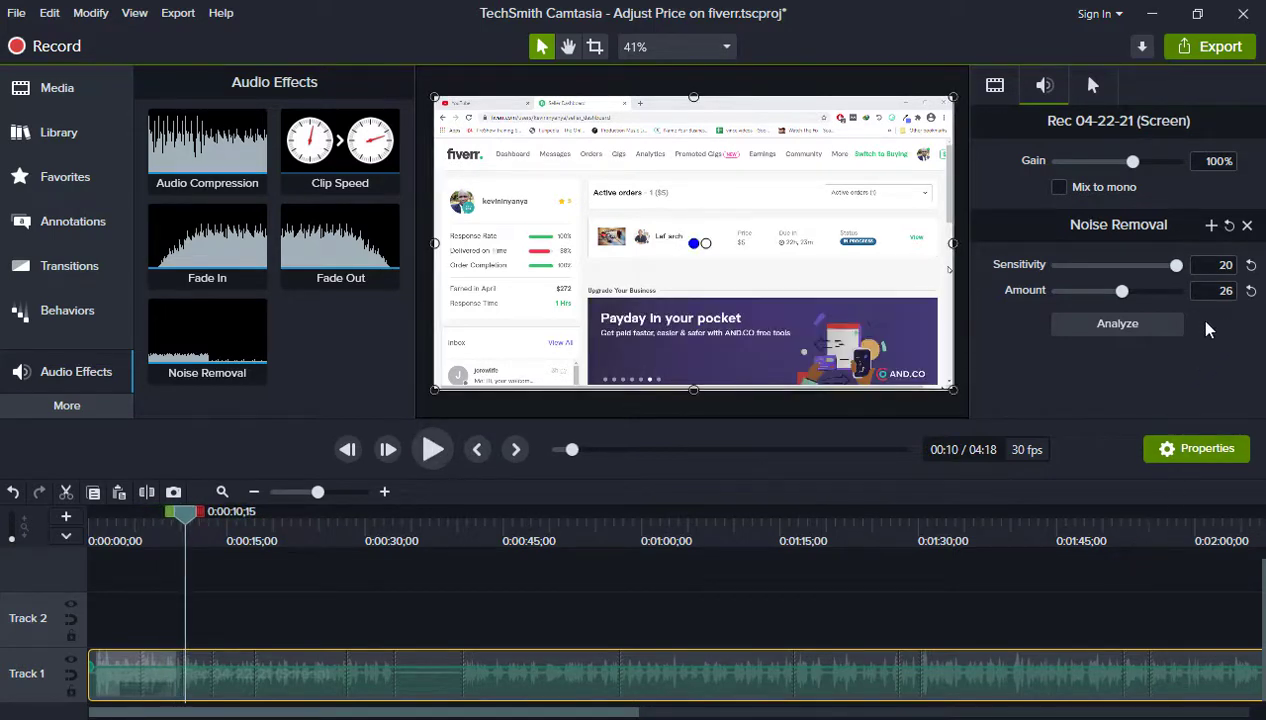
pyautogui.click(1193, 446)
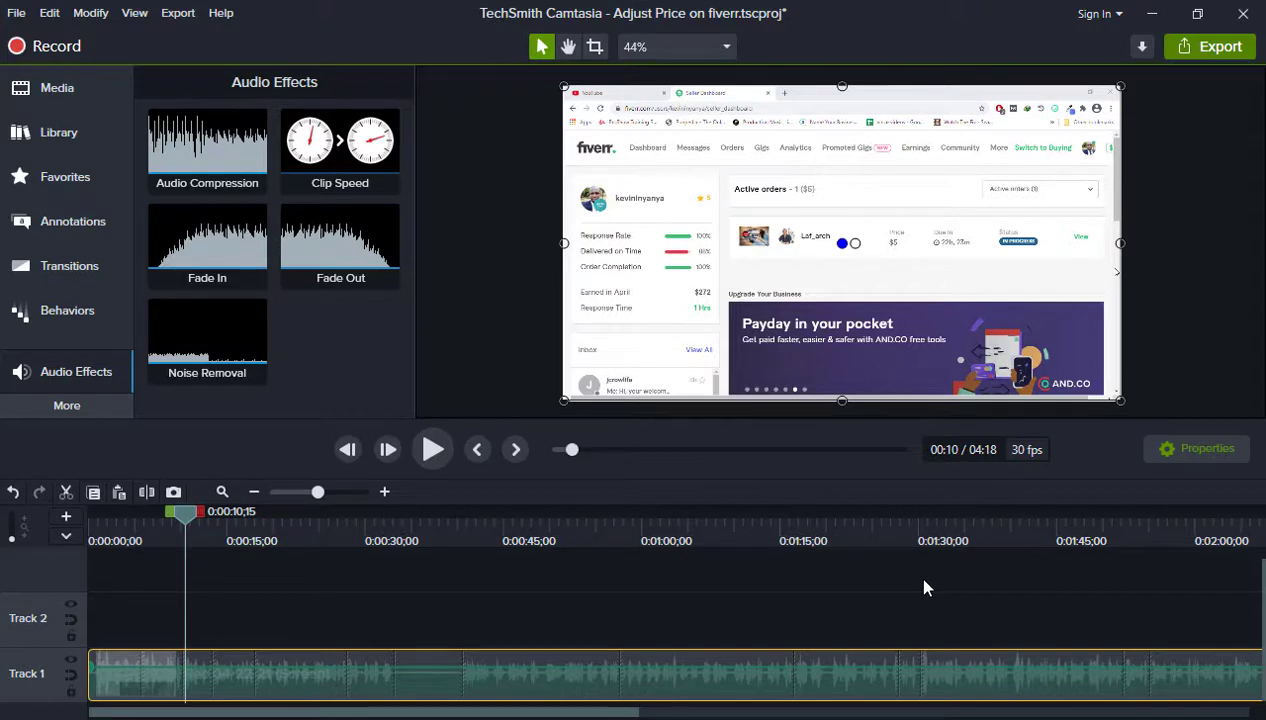
pyautogui.click(828, 636)
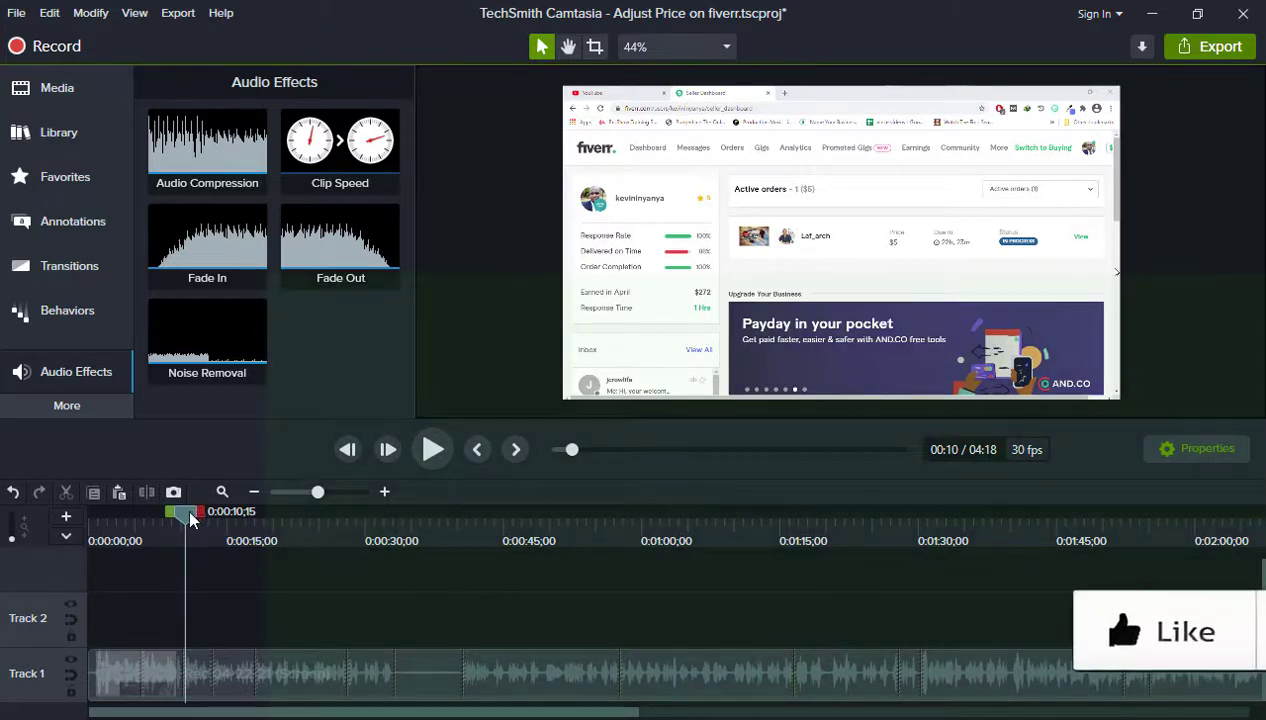
# Position the playhead at 0:01:20;21, where the order message is shown, and open the Zoom-n-Pan animation settings.
pyautogui.moveTo(195, 514); pyautogui.dragTo(919, 605)
pyautogui.moveTo(898, 607); pyautogui.dragTo(838, 616)
pyautogui.press('space')
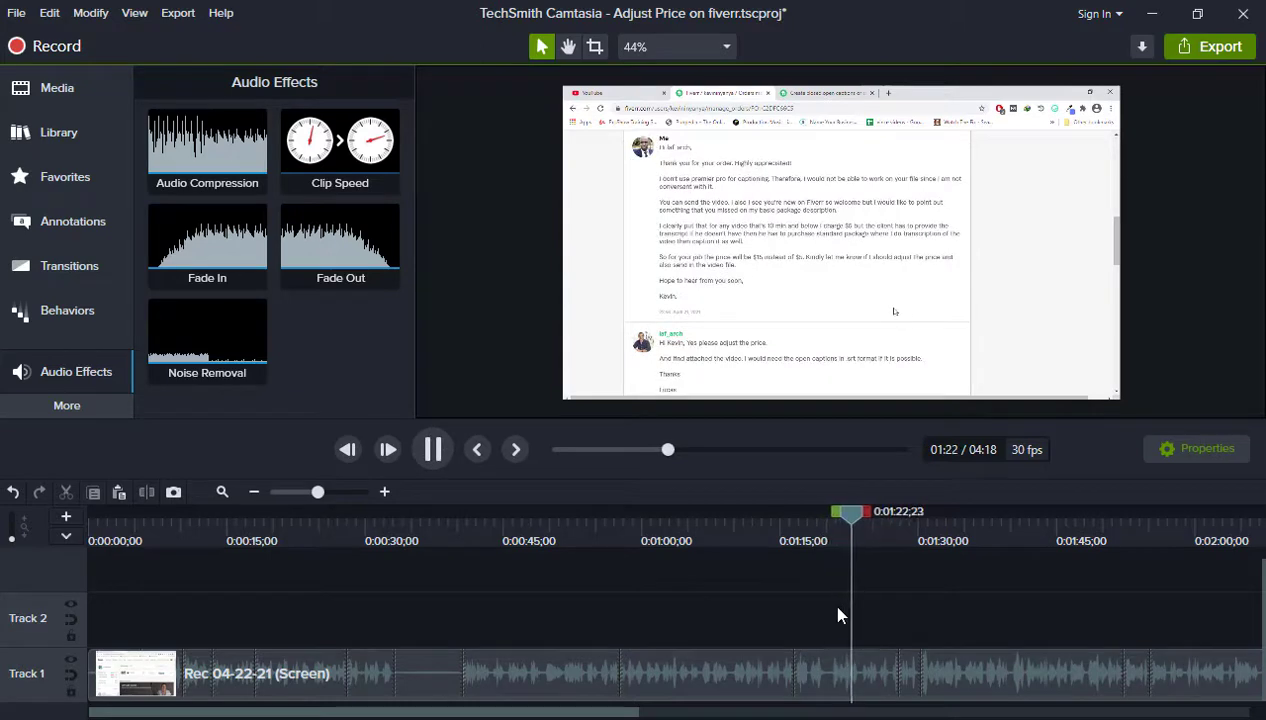
pyautogui.press('space')
pyautogui.moveTo(860, 520); pyautogui.dragTo(835, 510)
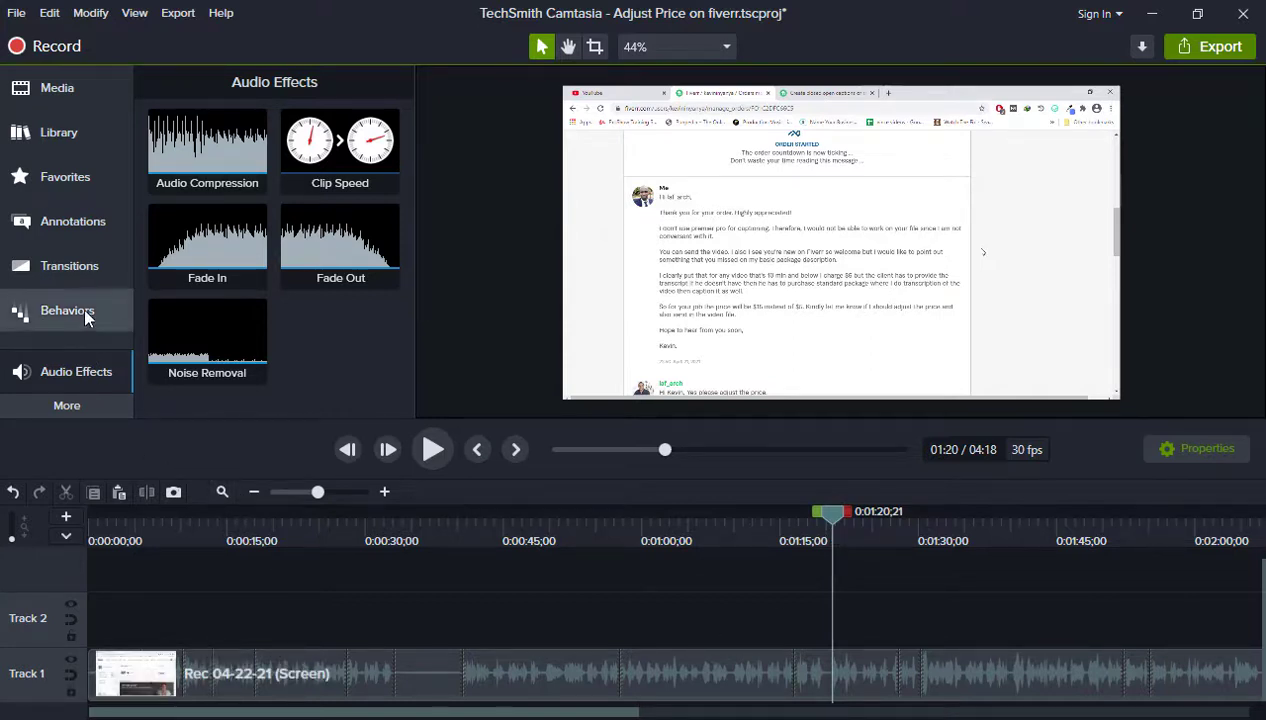
pyautogui.click(63, 406)
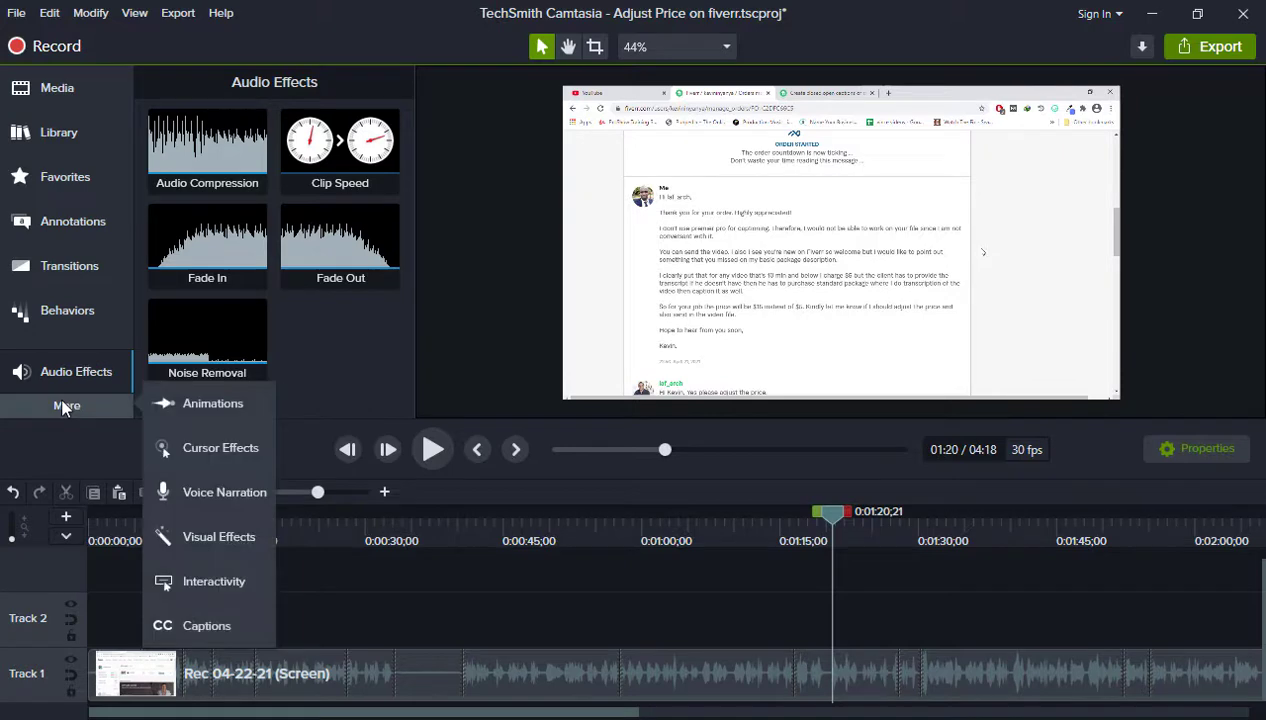
pyautogui.click(199, 403)
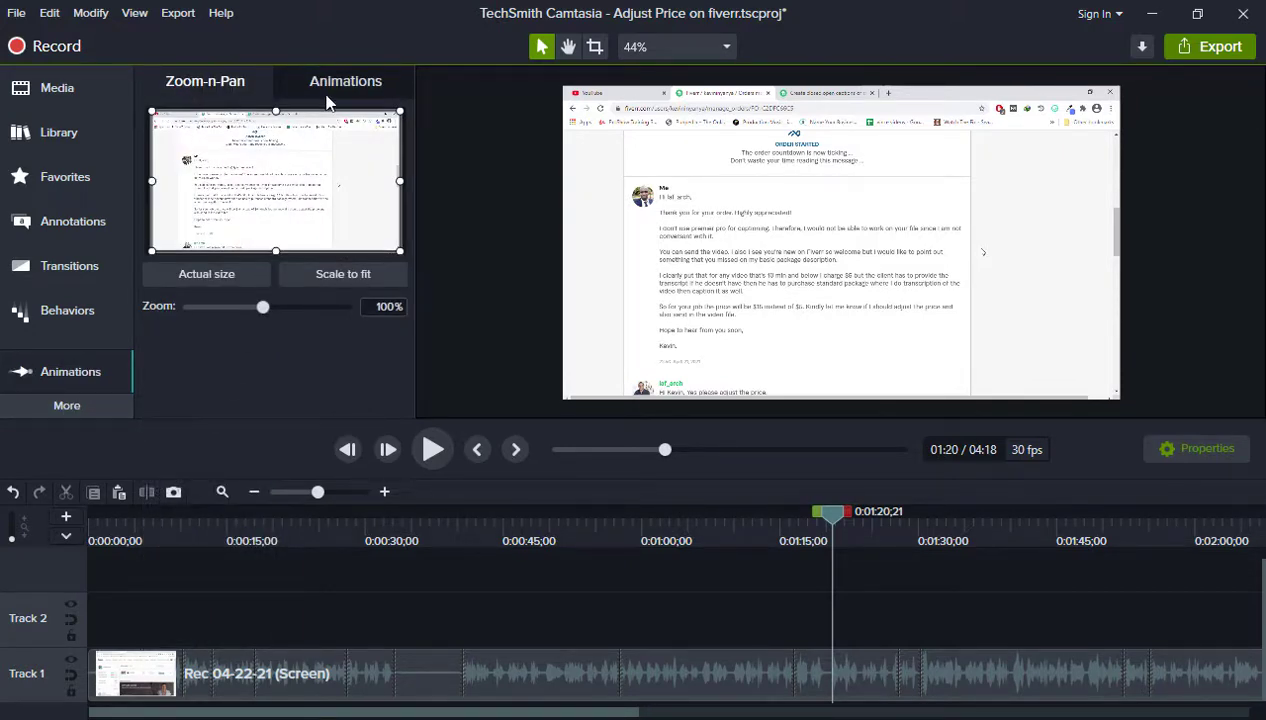
pyautogui.click(363, 88)
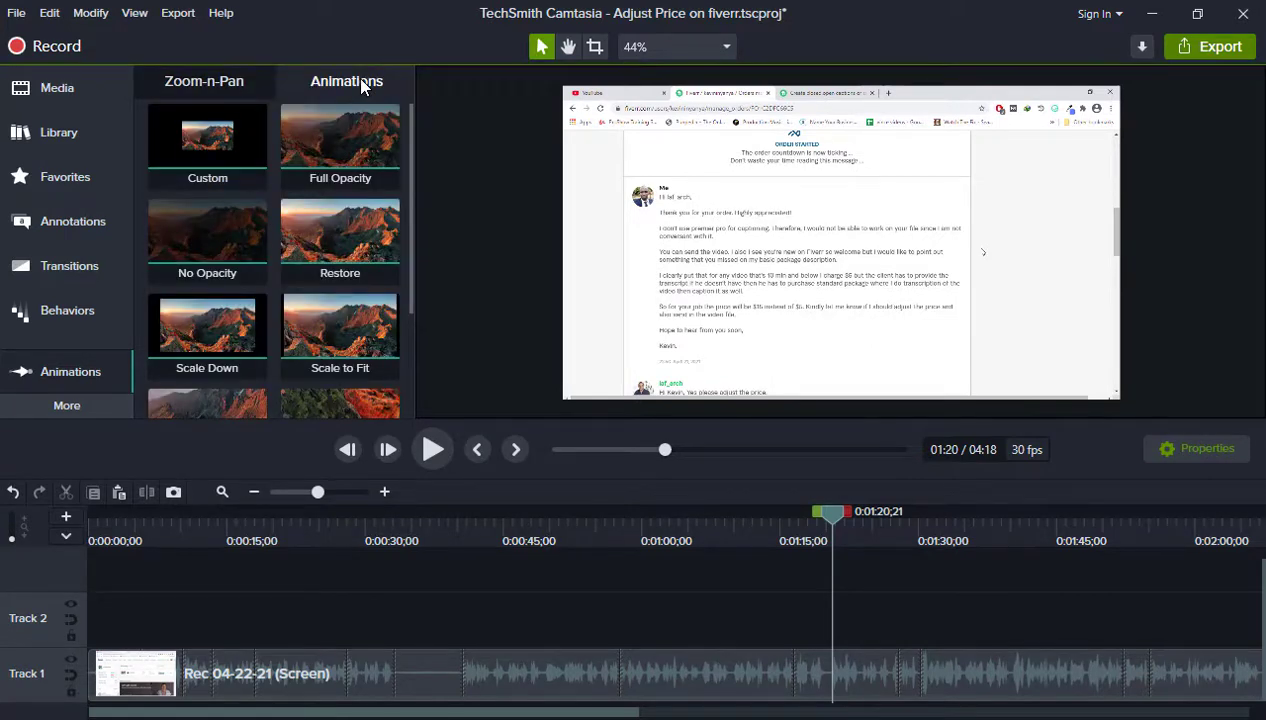
pyautogui.click(245, 80)
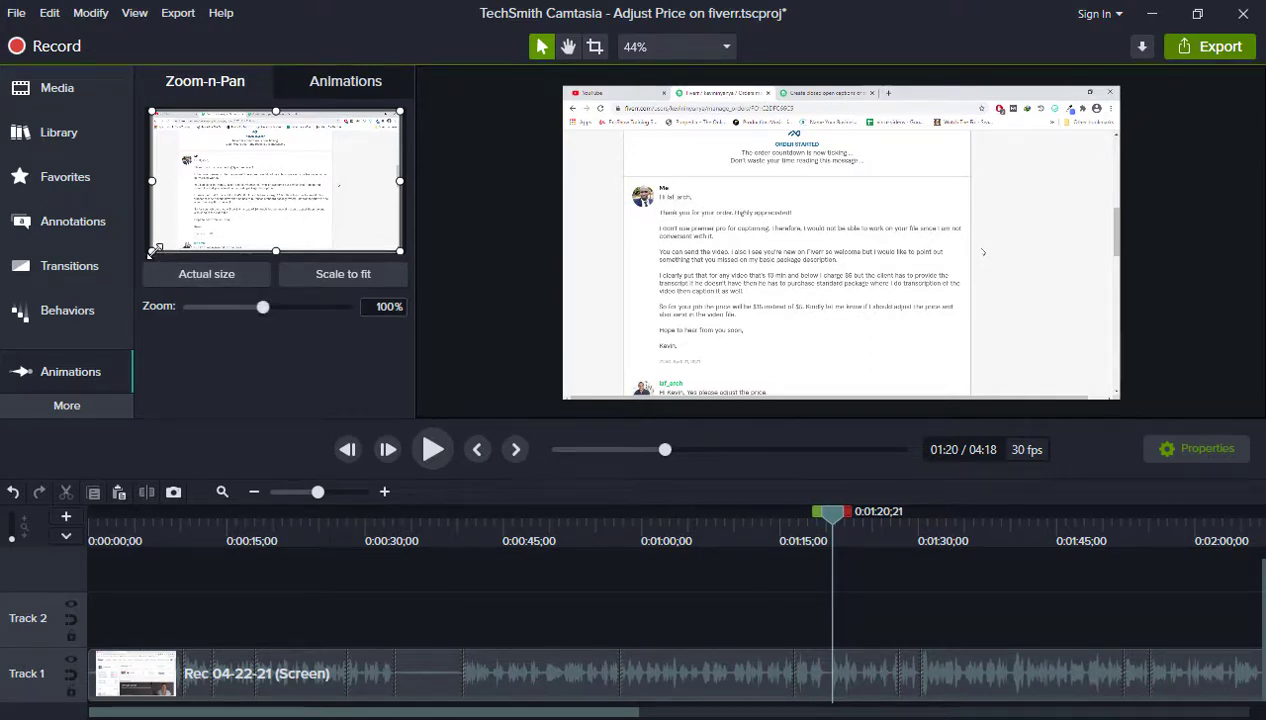
# Try a 158% Zoom-n-Pan on the order message, reset it to actual size and delete its animation.
pyautogui.moveTo(154, 249); pyautogui.dragTo(248, 206)
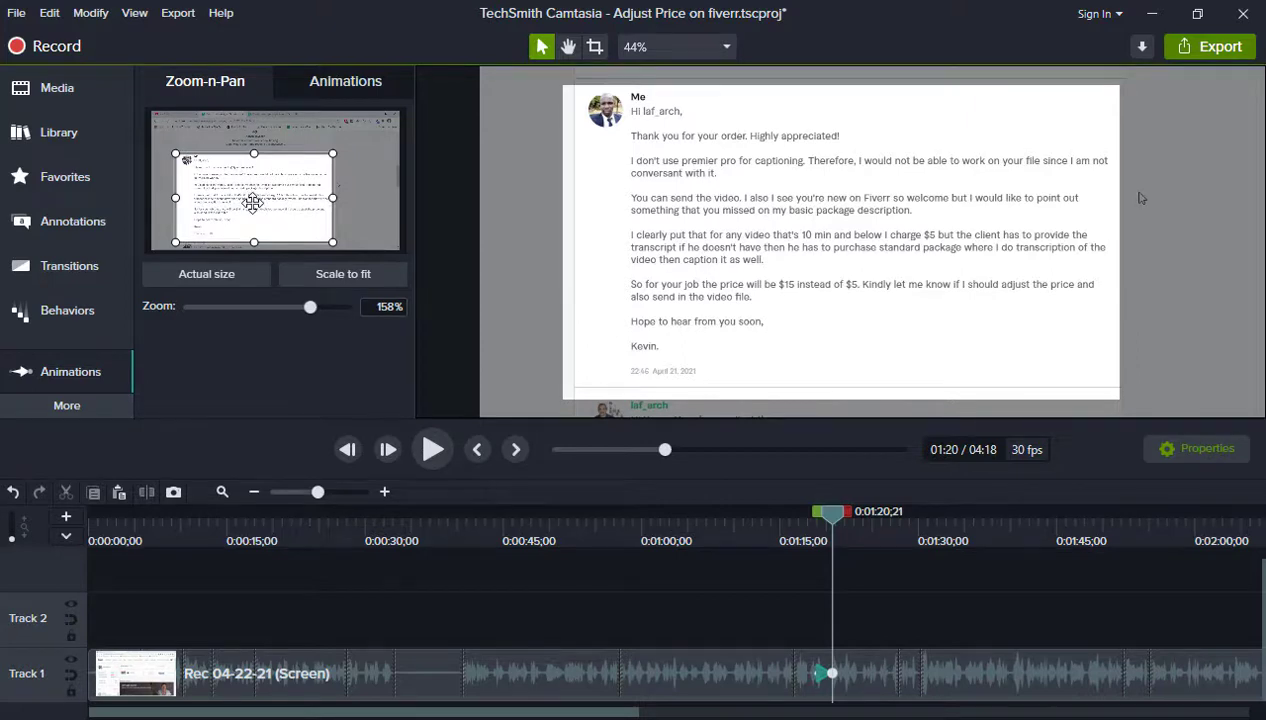
pyautogui.click(226, 274)
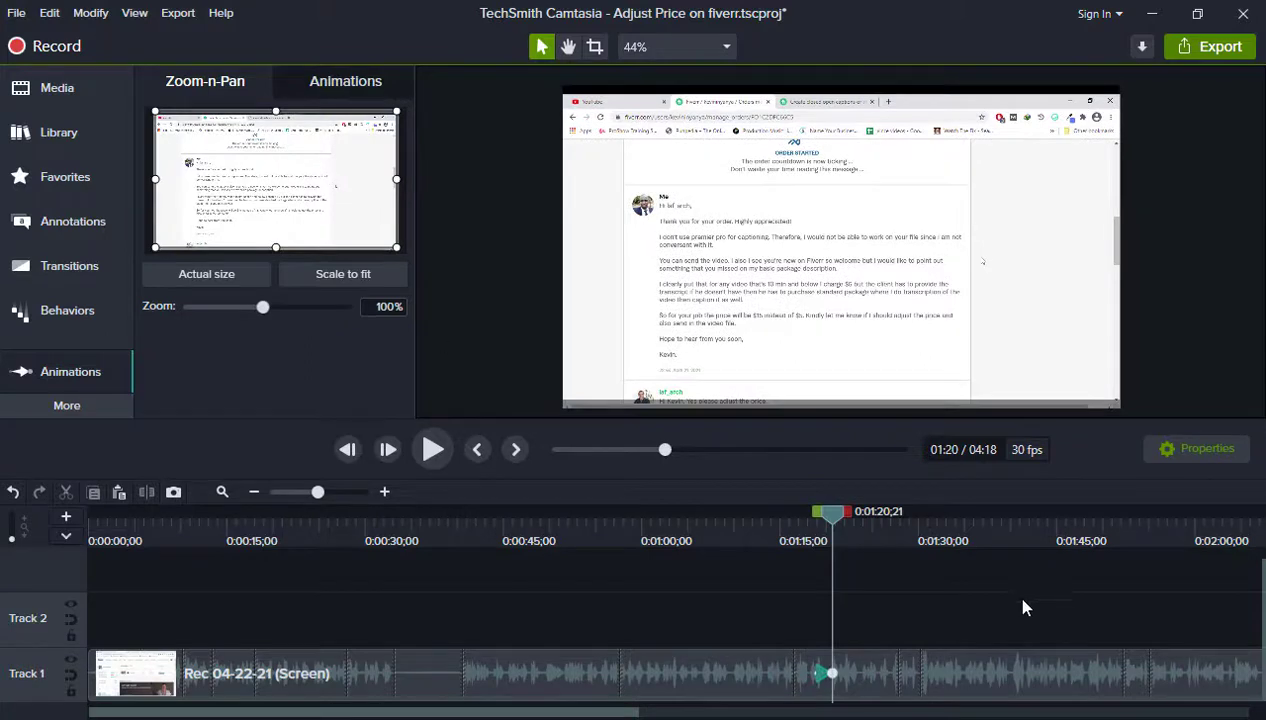
pyautogui.click(825, 680)
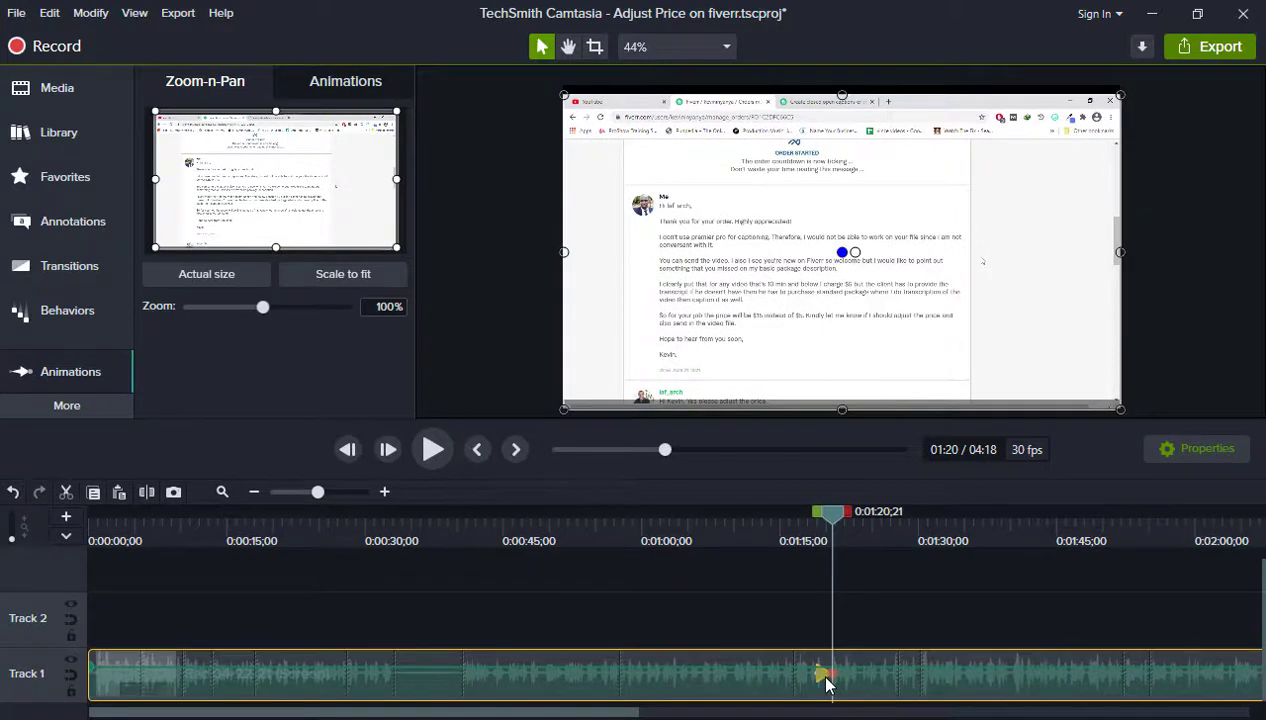
pyautogui.press('Delete')
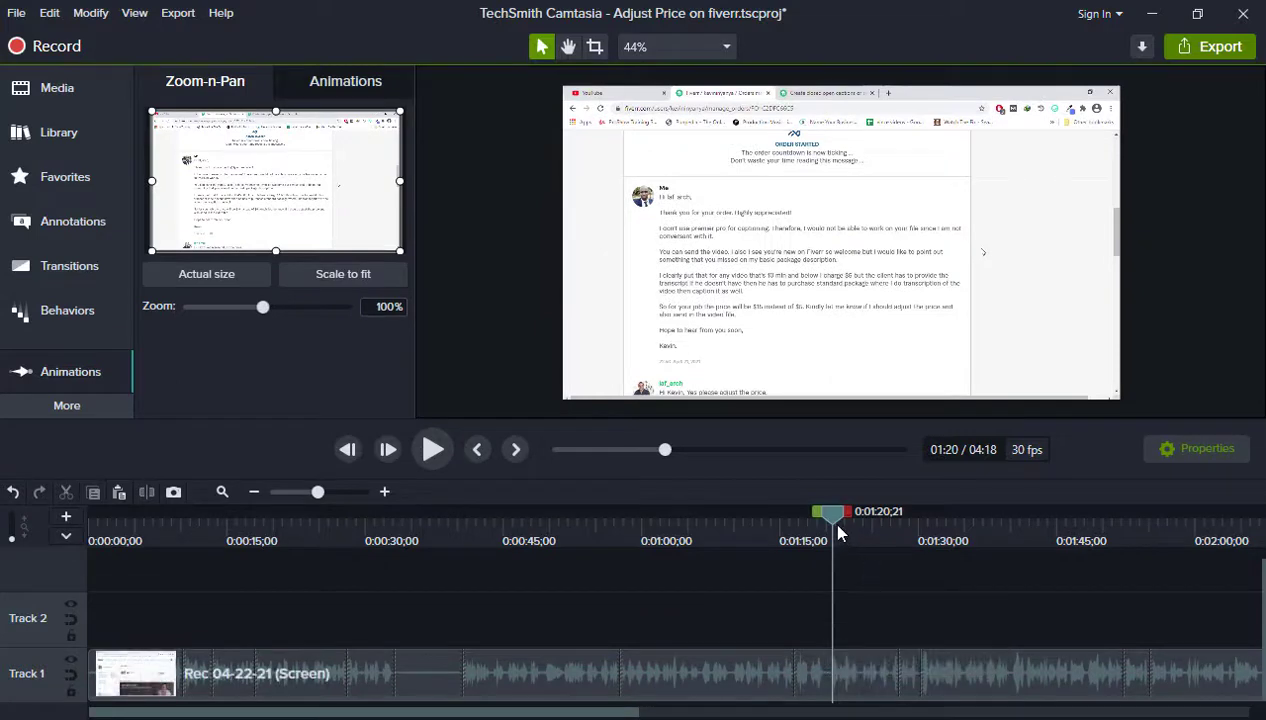
# Add a 140% Zoom-n-Pan animation at 0:01:20;20 framed on the order message, and play through it.
pyautogui.moveTo(838, 532); pyautogui.dragTo(835, 530)
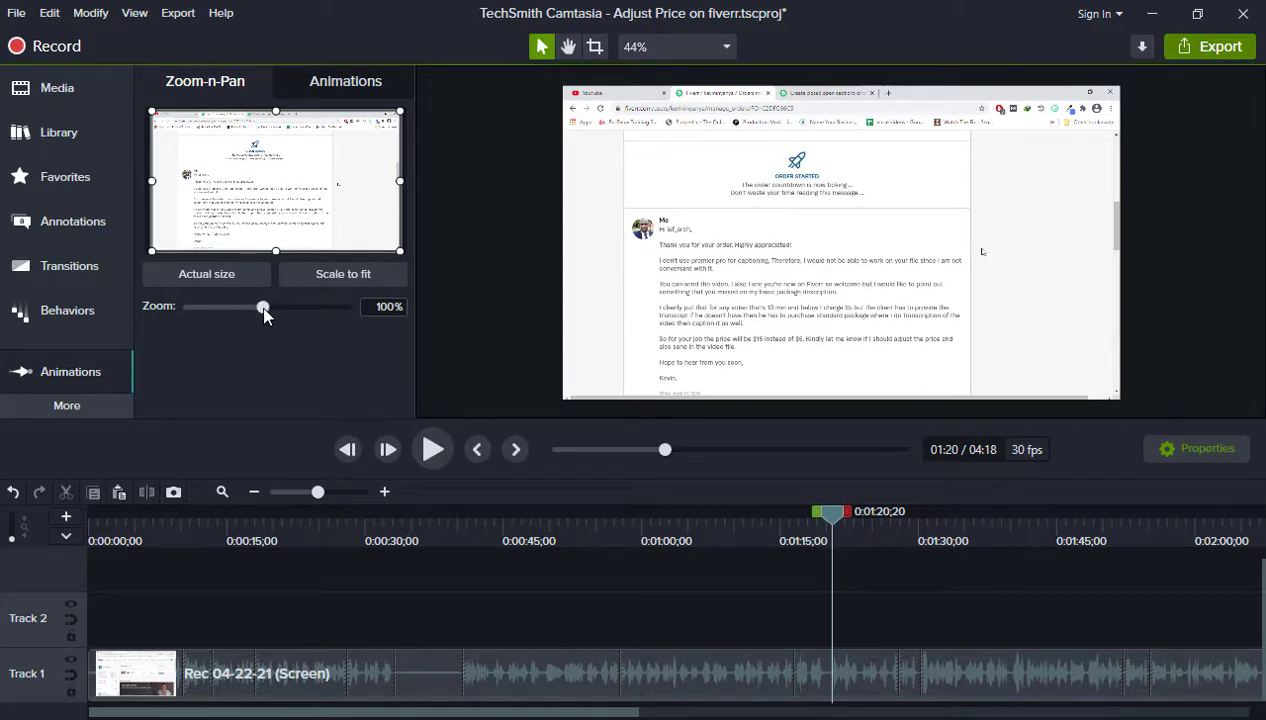
pyautogui.moveTo(264, 309); pyautogui.dragTo(296, 313)
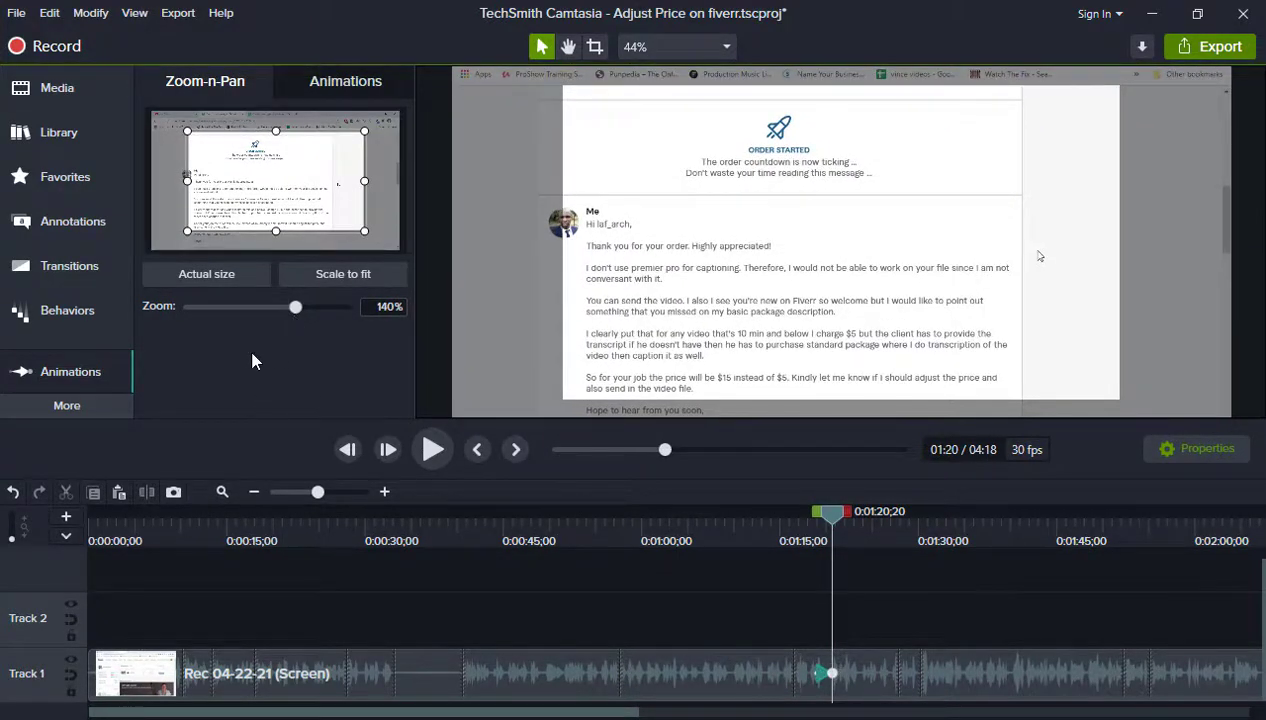
pyautogui.moveTo(285, 186); pyautogui.dragTo(270, 218)
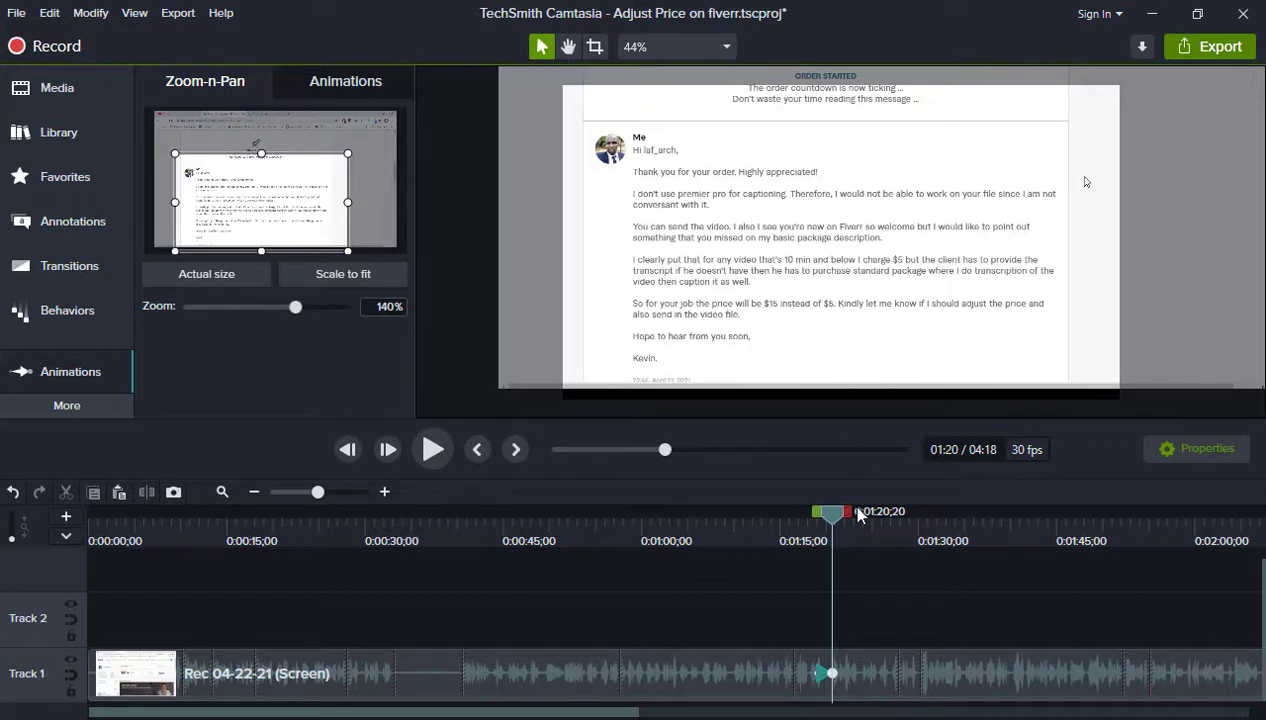
pyautogui.moveTo(833, 521); pyautogui.dragTo(808, 515)
pyautogui.press('space')
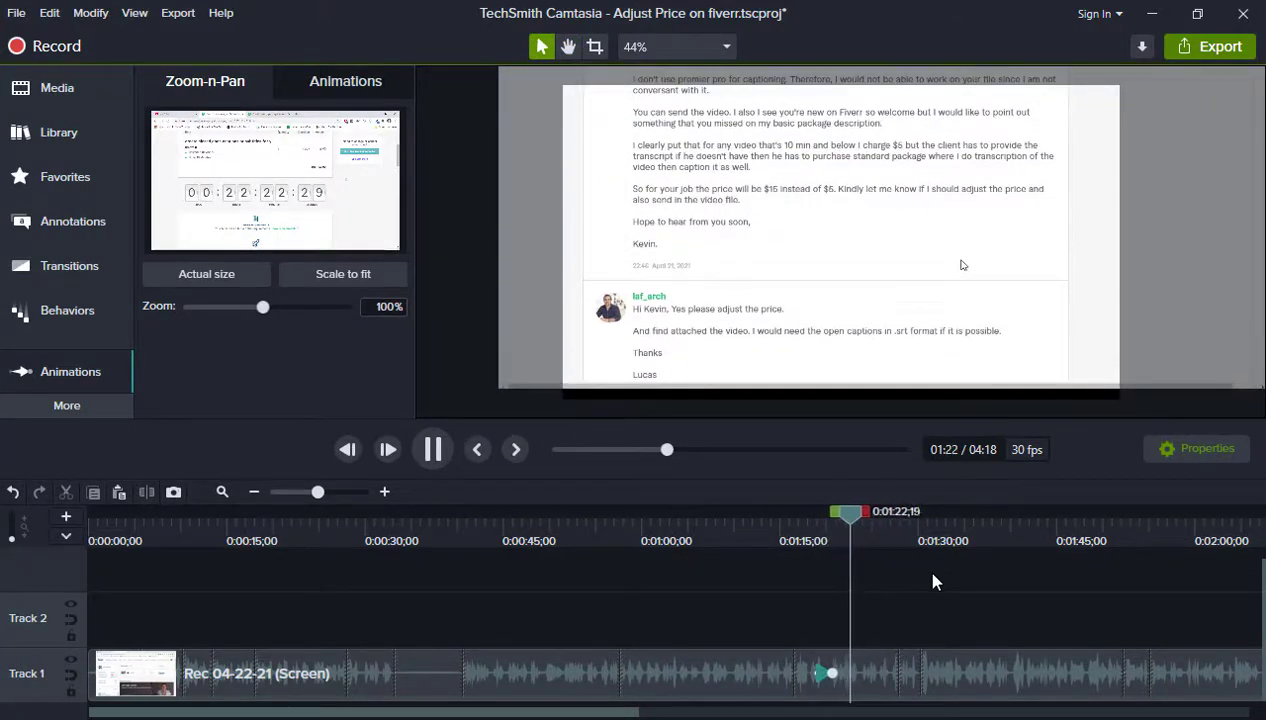
pyautogui.press('space')
# Shift the 140% zoom frame up over the message, make its animation span about 0:01:20 to 0:01:23;11, and preview it from 0:01:14;22.
pyautogui.moveTo(851, 514); pyautogui.dragTo(862, 518)
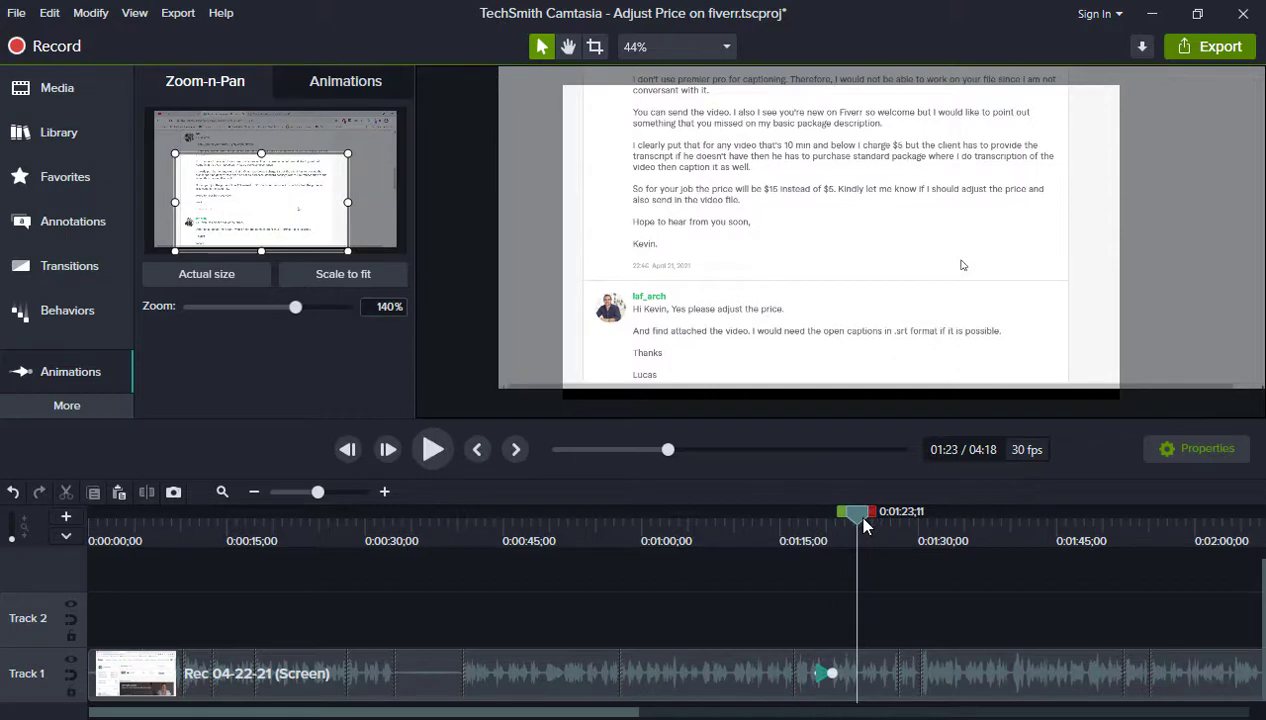
pyautogui.click(822, 676)
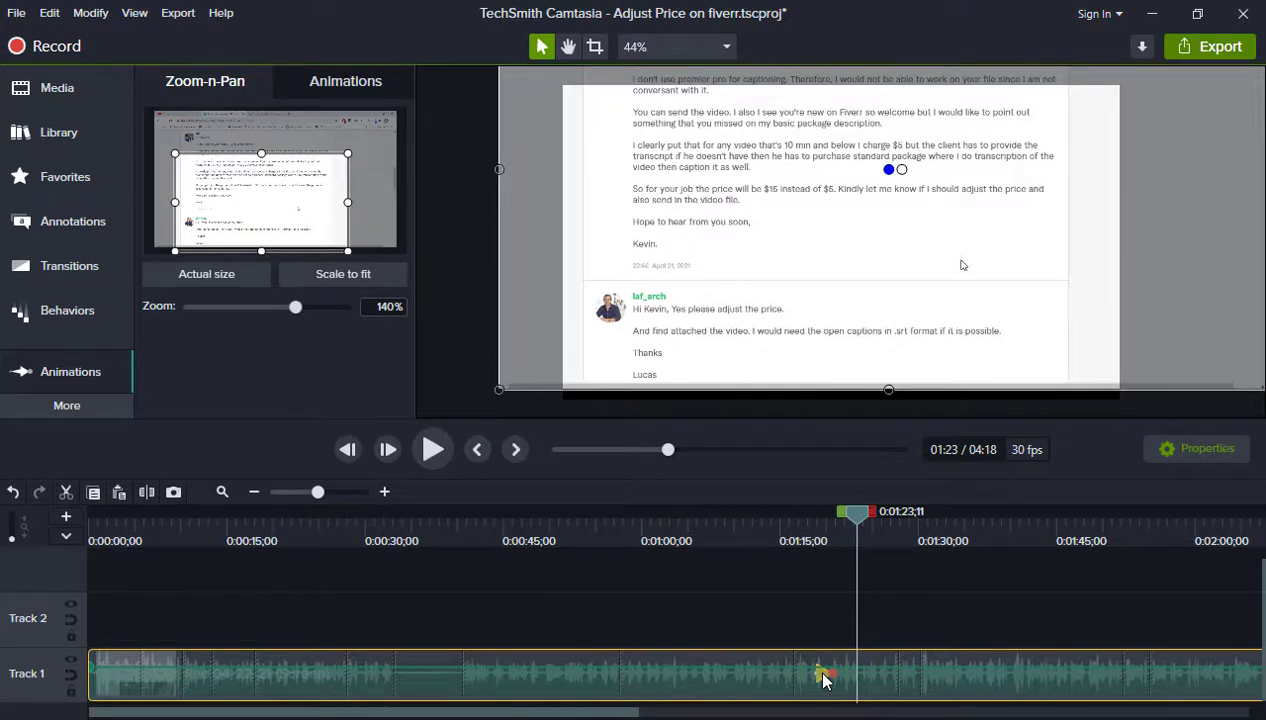
pyautogui.moveTo(254, 218); pyautogui.dragTo(250, 194)
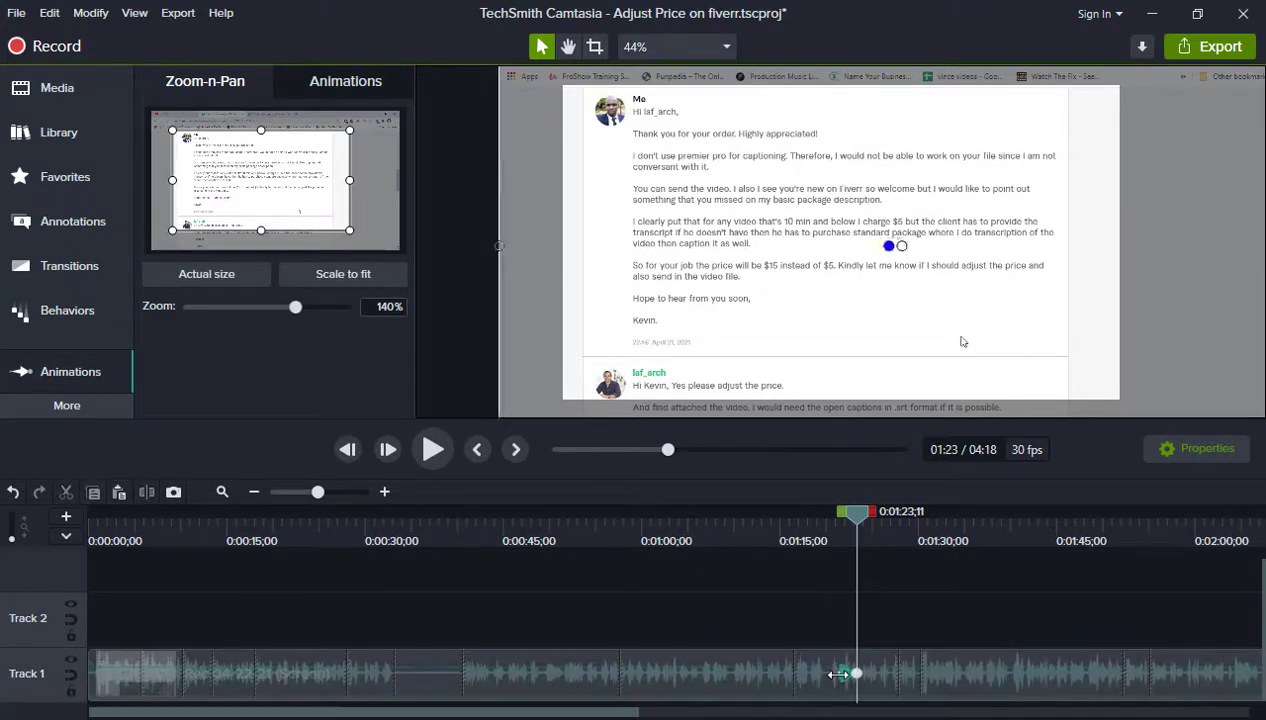
pyautogui.moveTo(838, 673); pyautogui.dragTo(820, 677)
pyautogui.moveTo(825, 512); pyautogui.dragTo(777, 512)
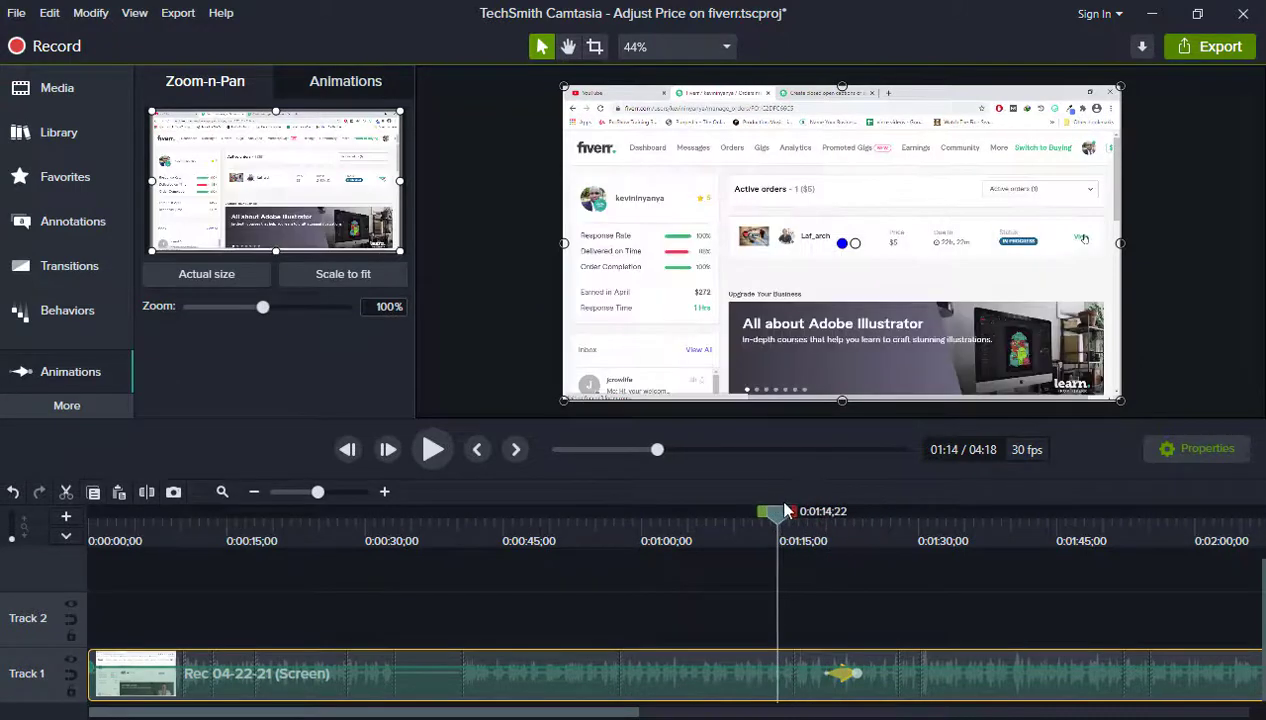
pyautogui.press('space')
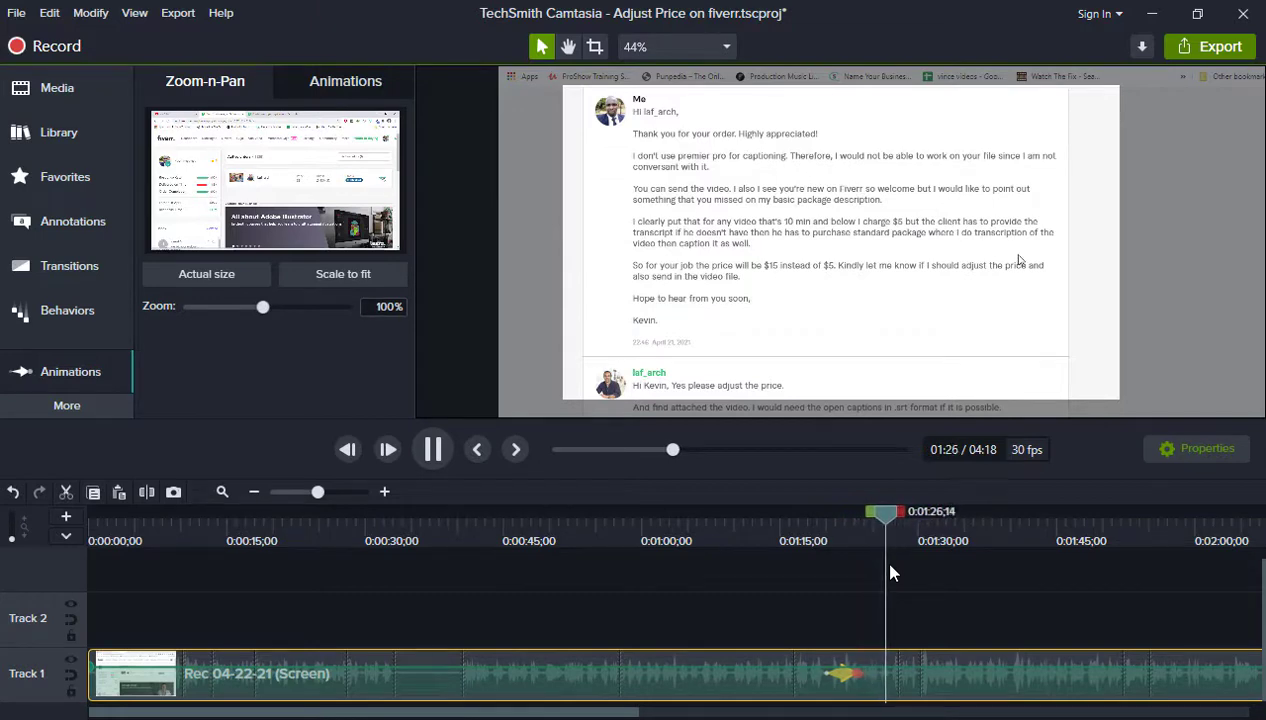
# Add a Zoom-n-Pan animation at 0:02:10;21 that returns to actual size, with its 100% frame aligned over the whole recording.
pyautogui.press('space')
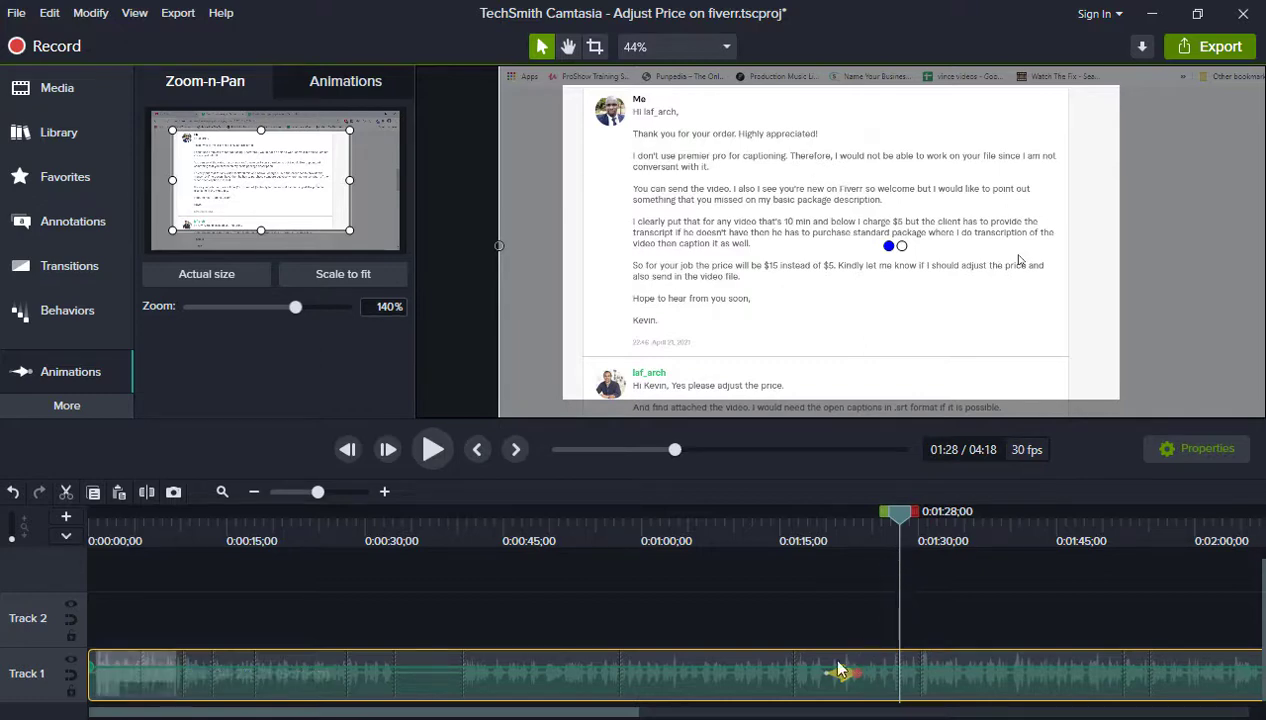
pyautogui.moveTo(630, 710); pyautogui.dragTo(817, 707)
pyautogui.moveTo(476, 522); pyautogui.dragTo(868, 608)
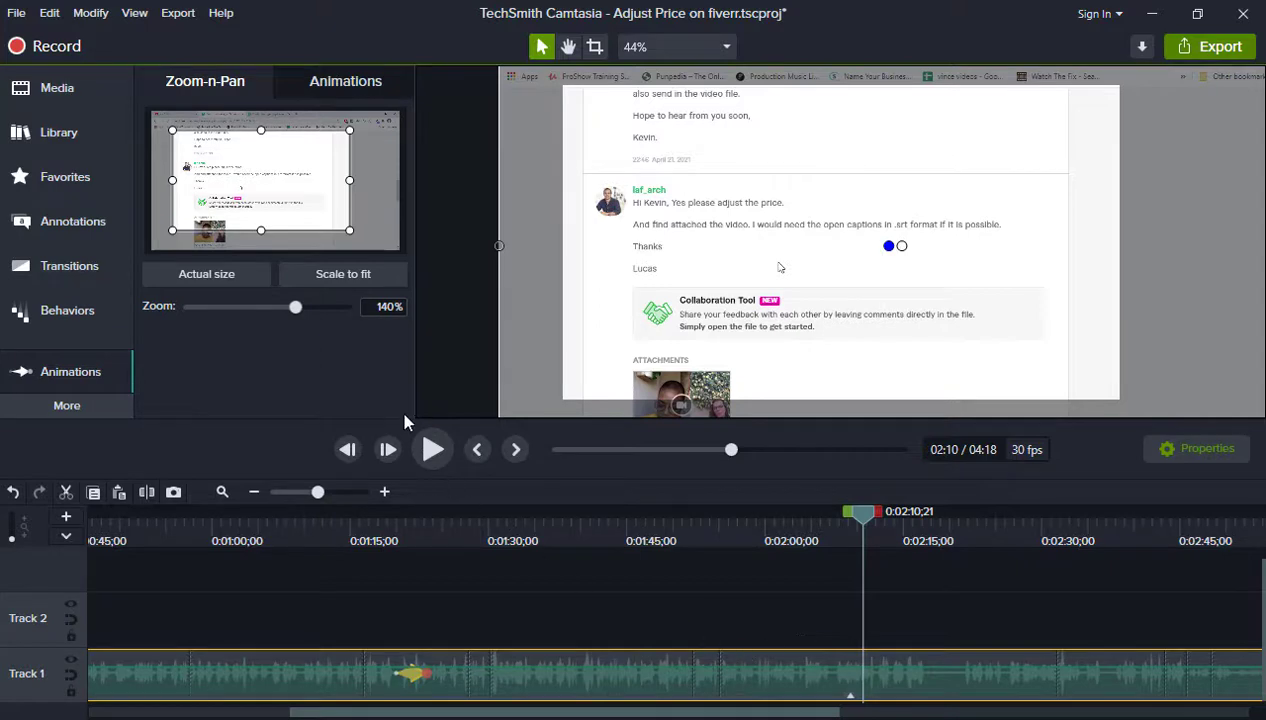
pyautogui.click(230, 280)
pyautogui.moveTo(276, 205); pyautogui.dragTo(287, 193)
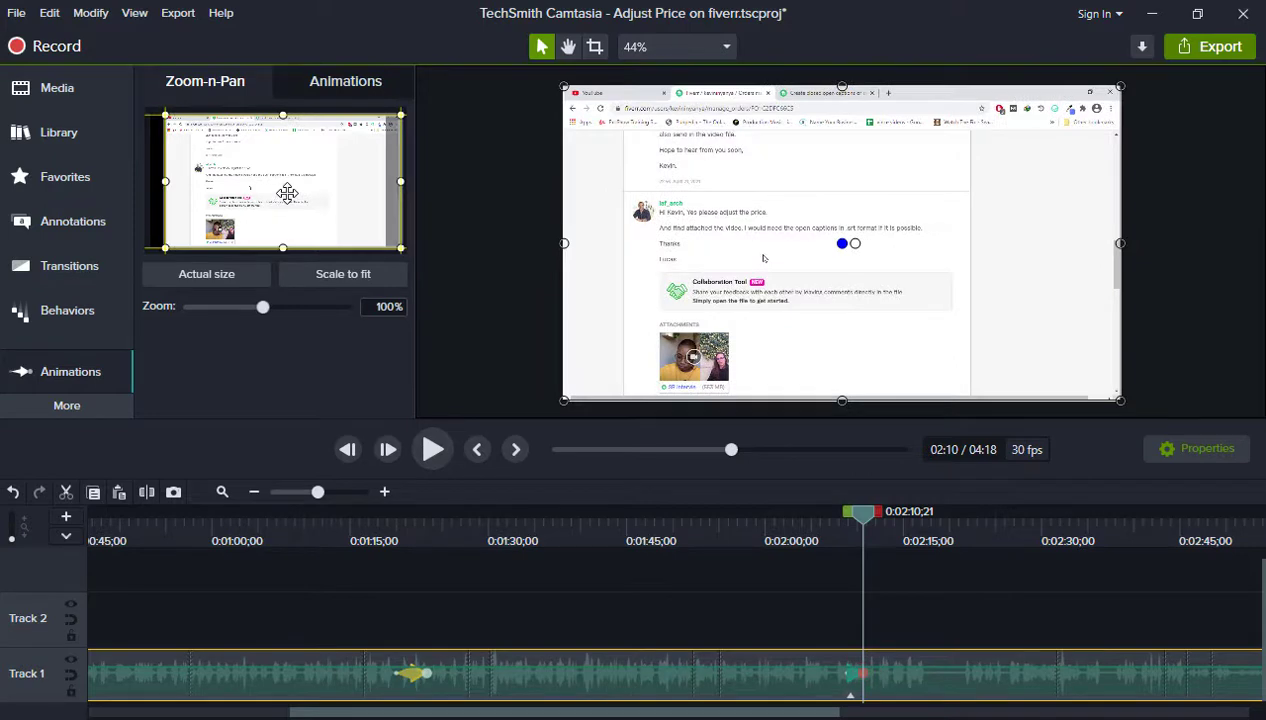
pyautogui.moveTo(287, 193); pyautogui.dragTo(284, 192)
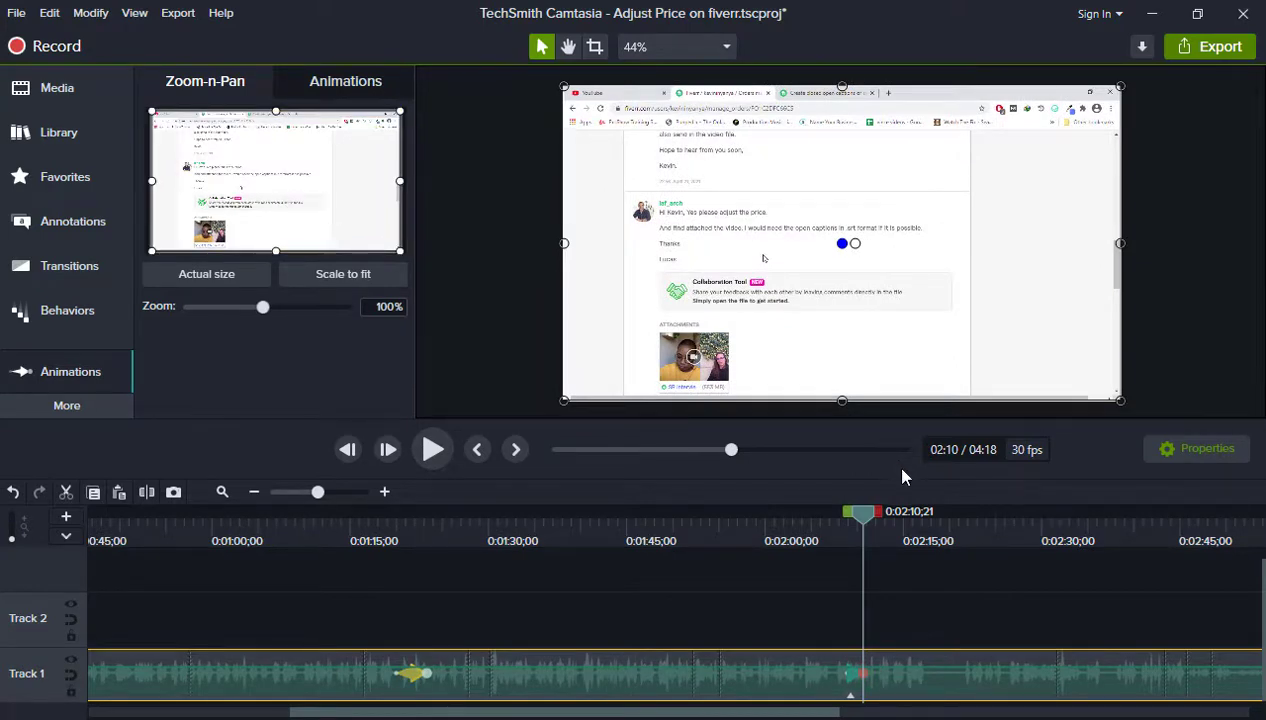
# Preview the zoom-out animation from just before 0:02:10;21 and stop at 0:02:15;06, where the order page is shown.
pyautogui.press('space')
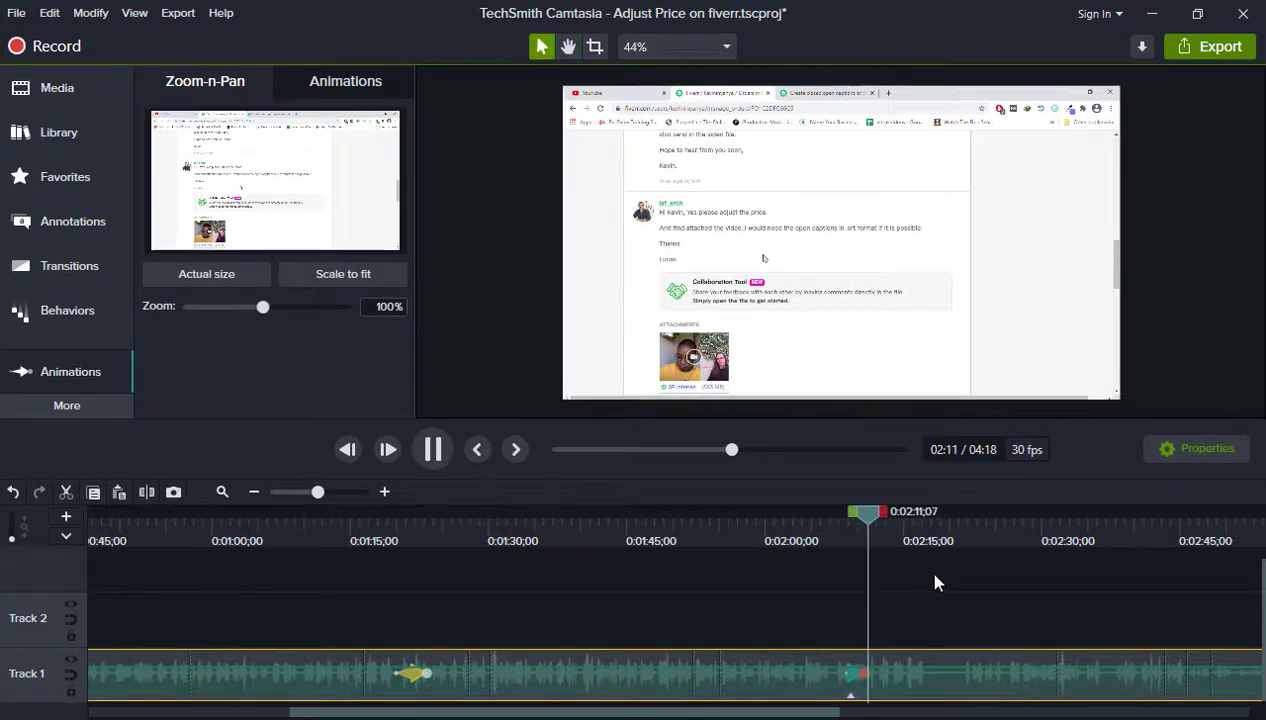
pyautogui.click(841, 505)
pyautogui.press('space')
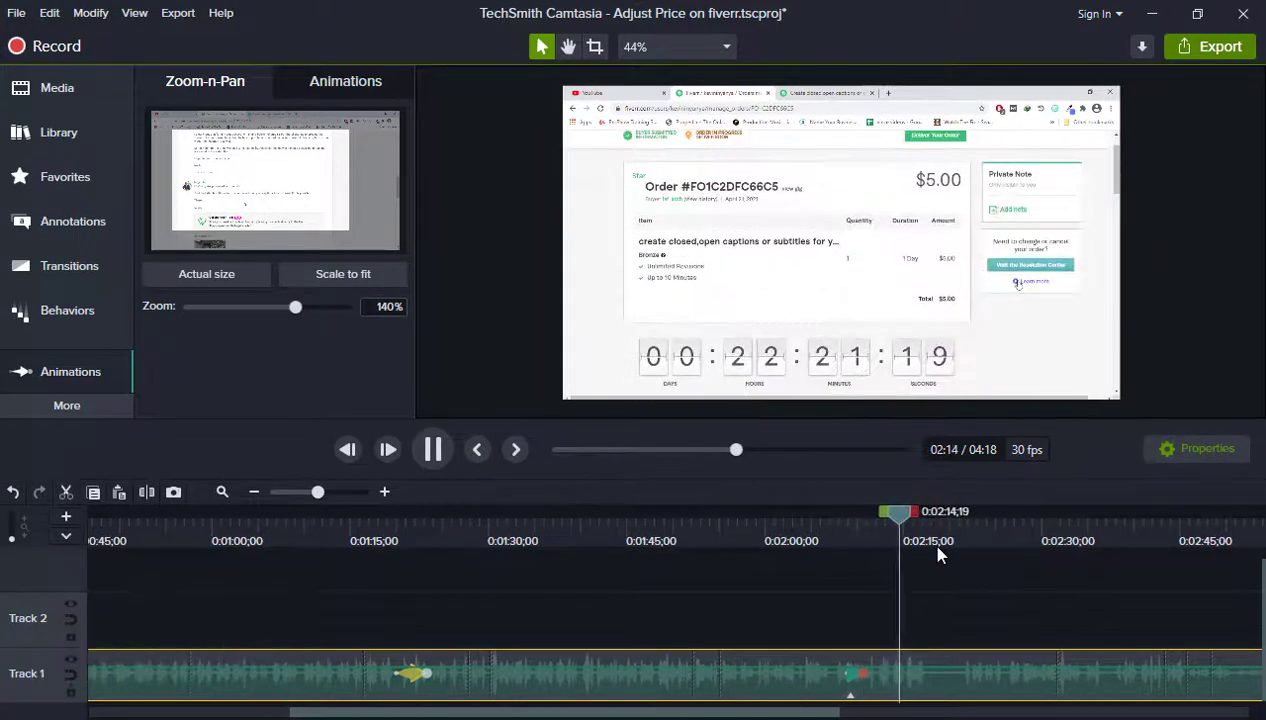
pyautogui.press('space')
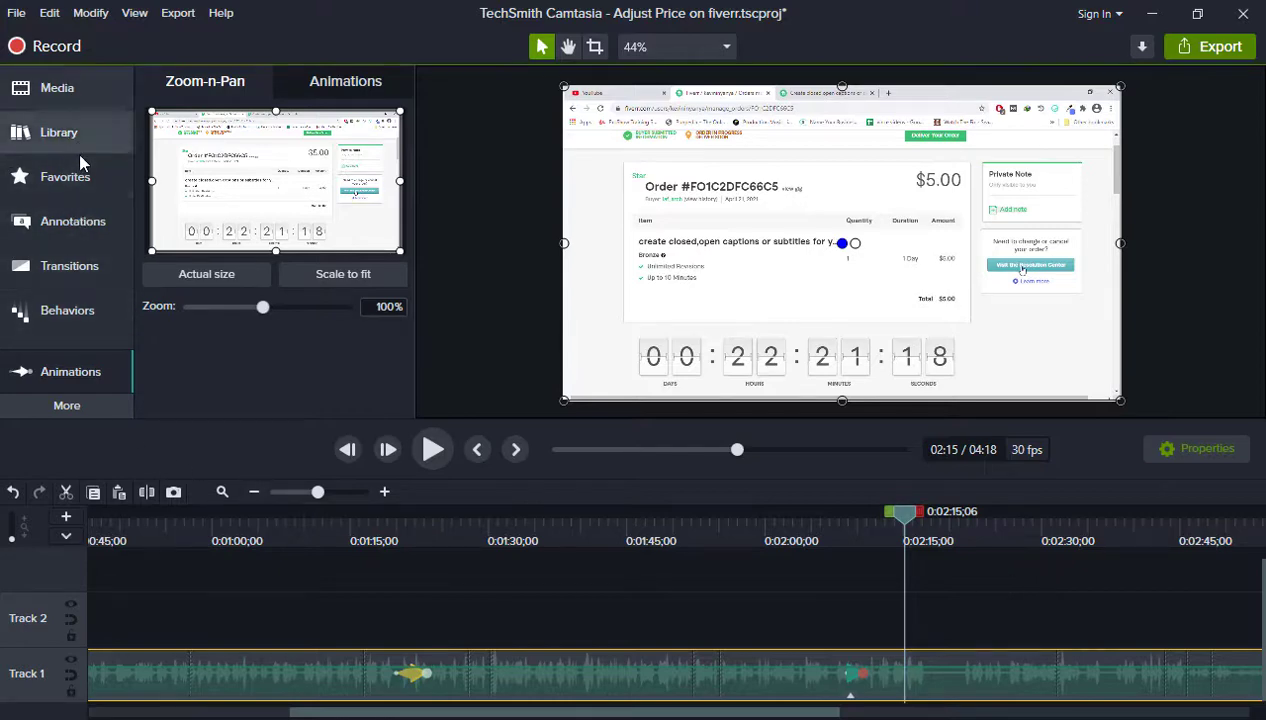
# Add a Sketch Motion rectangle on Track 2 at 0:02:15;06 and fit it around the box with the Resolution Center link.
pyautogui.click(68, 228)
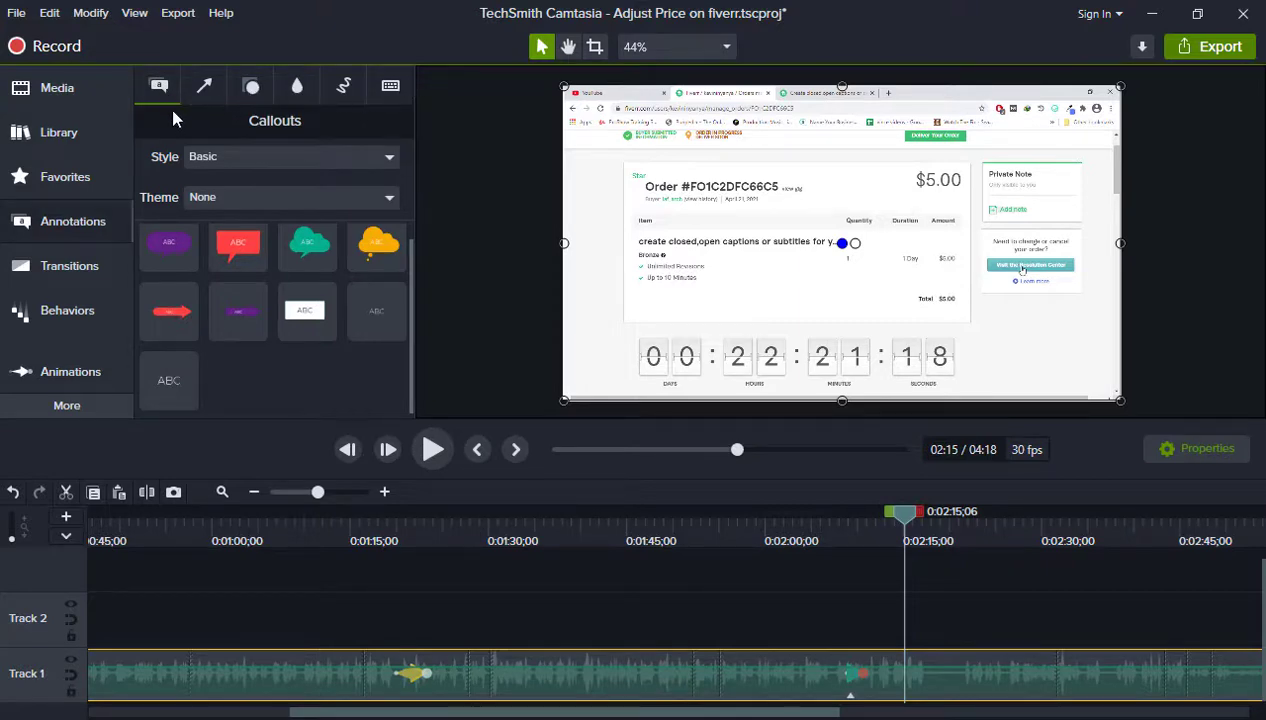
pyautogui.click(346, 90)
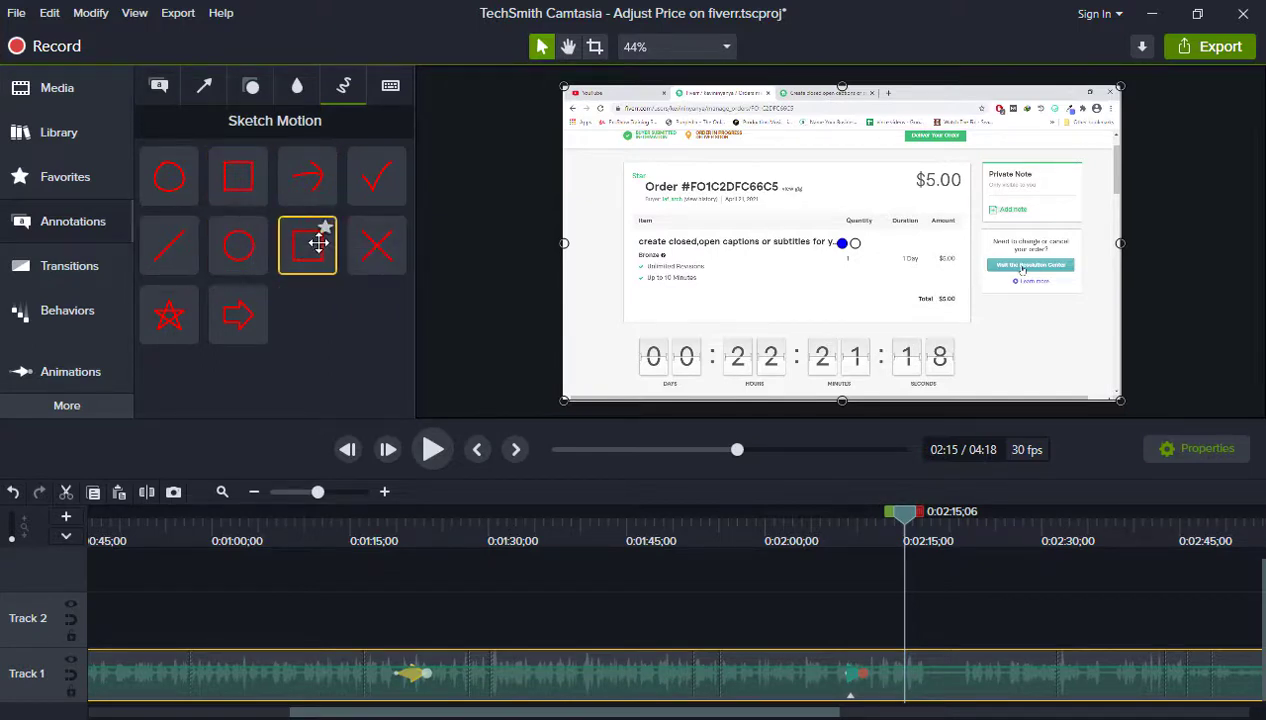
pyautogui.moveTo(312, 242)
pyautogui.mouseDown()
pyautogui.moveTo(715, 509)
pyautogui.moveTo(903, 605)
pyautogui.moveTo(926, 626)
pyautogui.moveTo(918, 640)
pyautogui.mouseUp()
pyautogui.moveTo(905, 522); pyautogui.dragTo(929, 522)
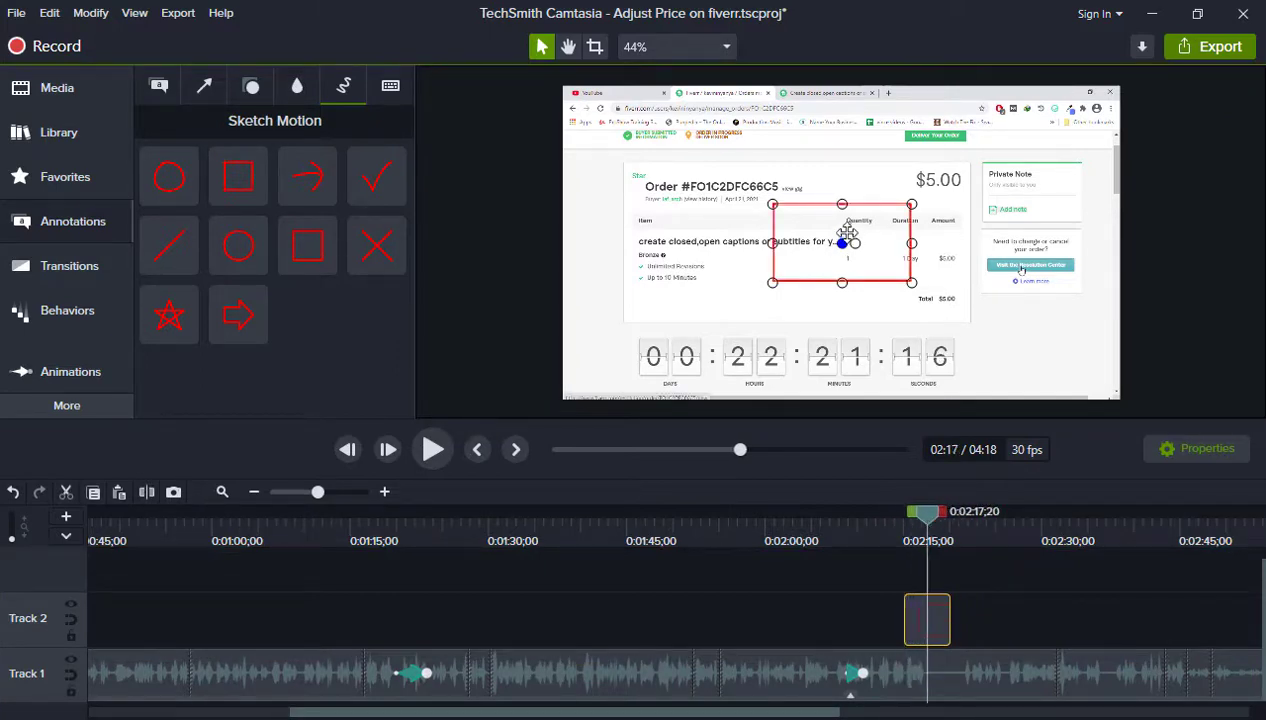
pyautogui.moveTo(845, 232)
pyautogui.mouseDown()
pyautogui.moveTo(1003, 270)
pyautogui.moveTo(985, 264)
pyautogui.mouseUp()
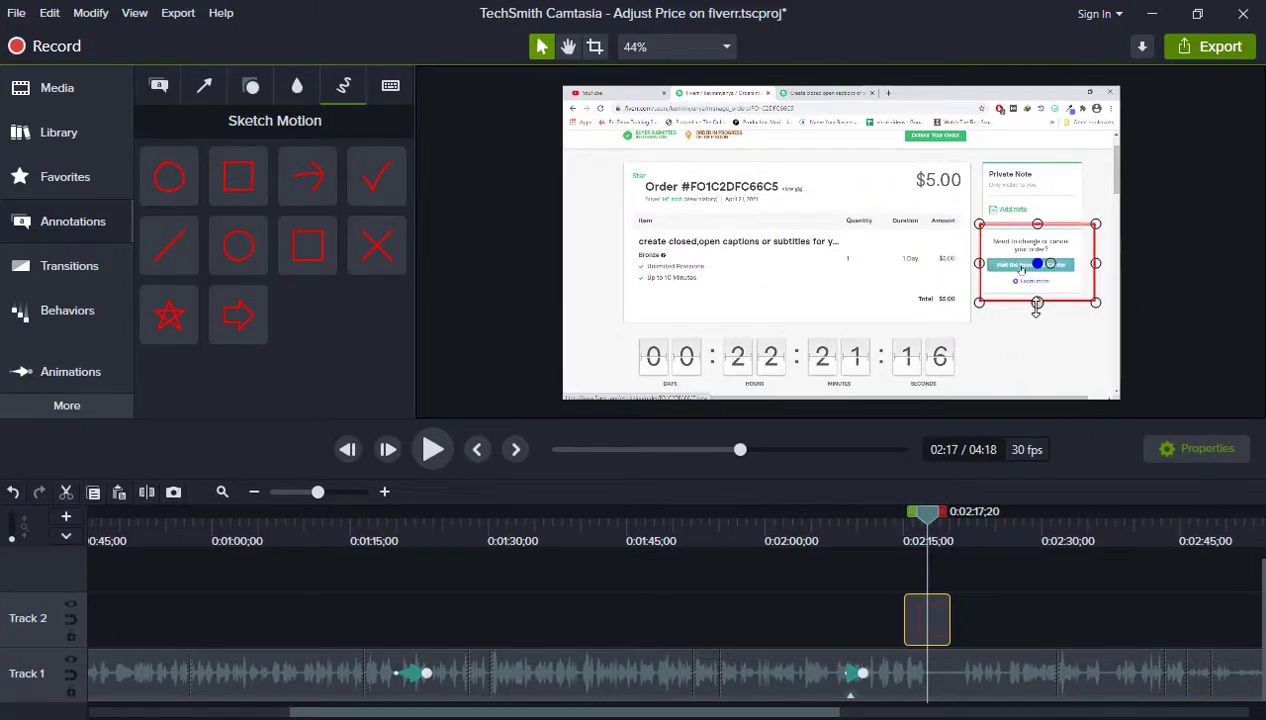
pyautogui.moveTo(1036, 308); pyautogui.dragTo(1036, 296)
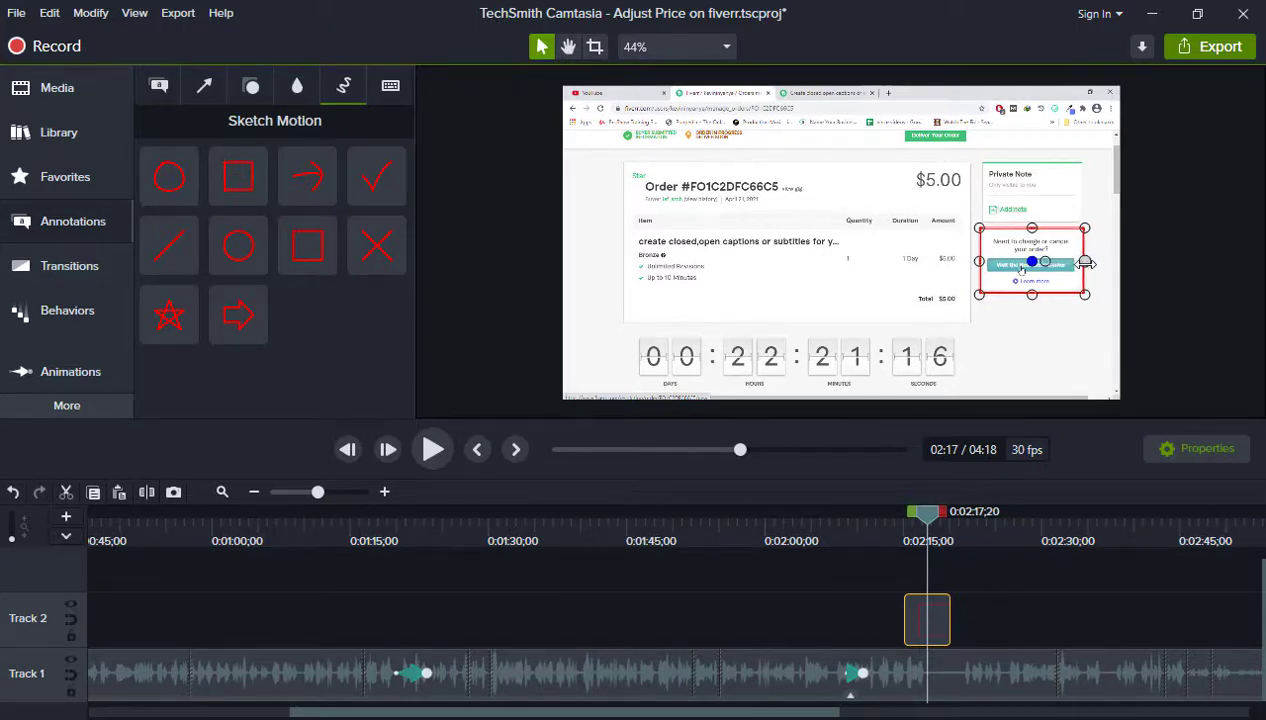
# Preview the Sketch Motion rectangle from before it starts until the page changes.
pyautogui.moveTo(950, 517); pyautogui.dragTo(866, 545)
pyautogui.press('space')
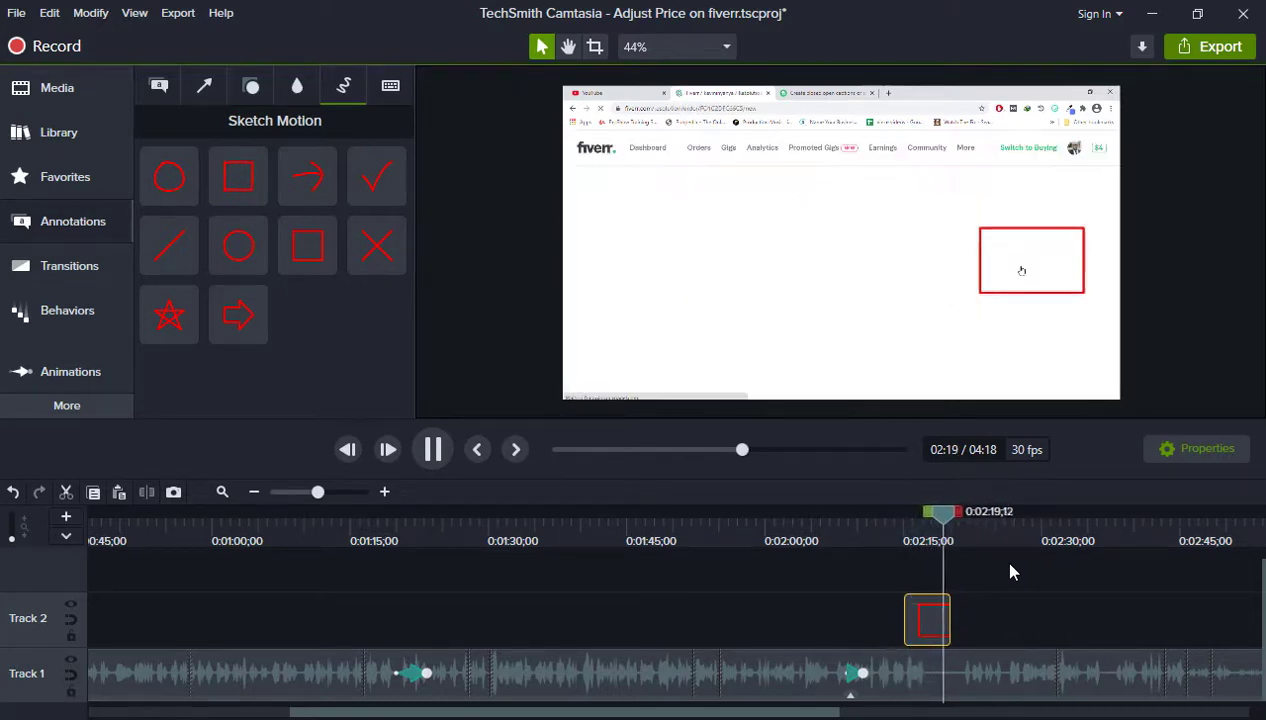
pyautogui.press('space')
# Shorten the Sketch Motion clip on Track 2 so it ends at about 0:02:19;11, where the page changes.
pyautogui.moveTo(950, 515); pyautogui.dragTo(922, 514)
pyautogui.click(385, 493)
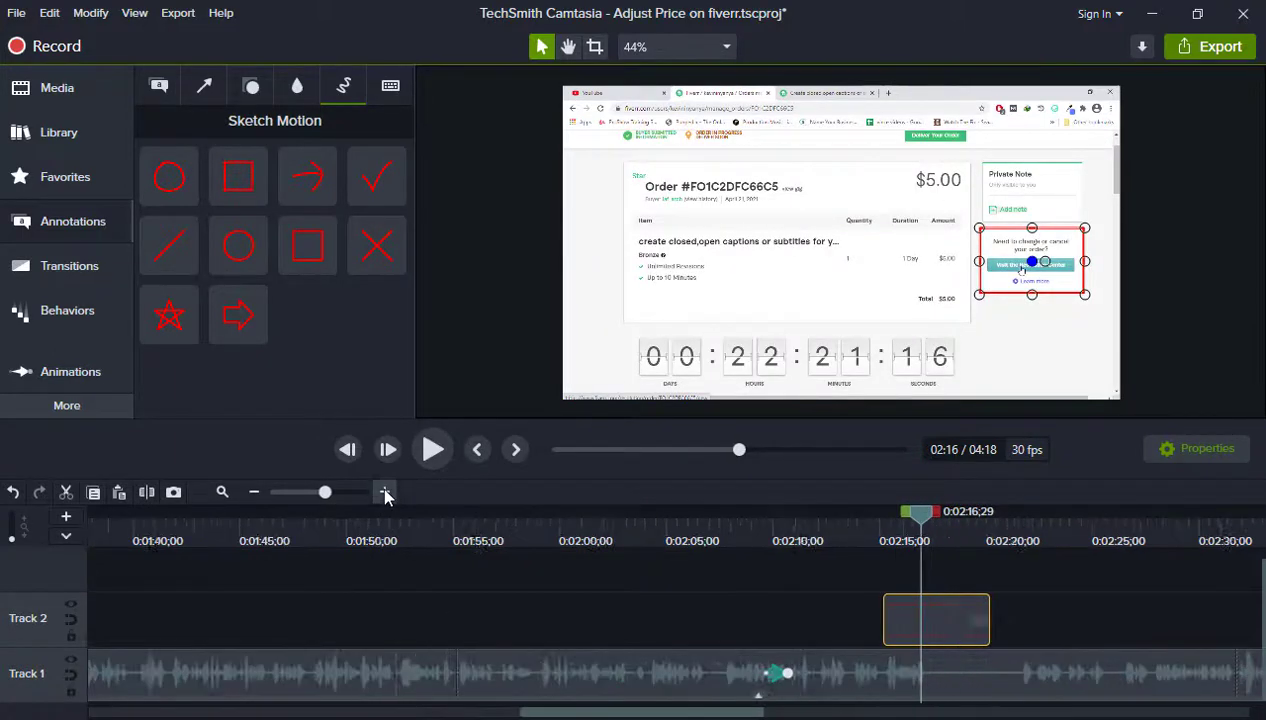
pyautogui.click(385, 493)
pyautogui.moveTo(928, 522); pyautogui.dragTo(1037, 516)
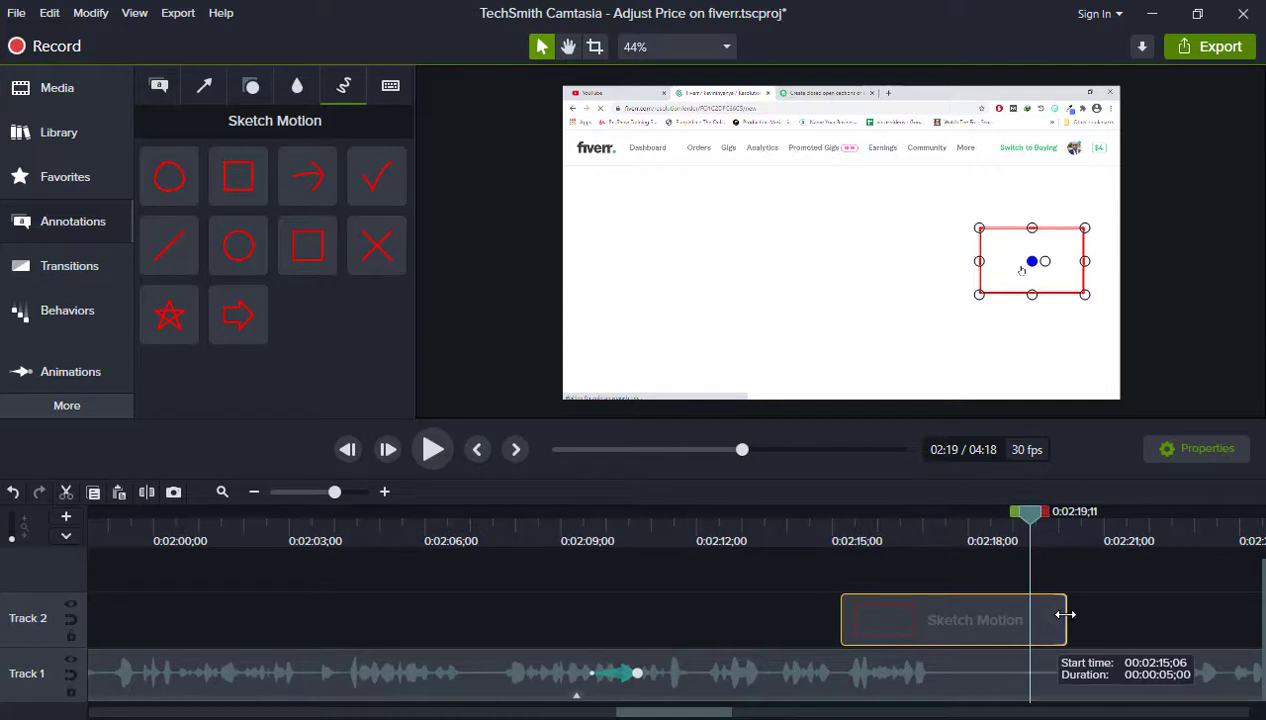
pyautogui.moveTo(1065, 614); pyautogui.dragTo(1036, 618)
# Play through the trimmed end of the Sketch Motion clip twice and position the playhead at 0:02:18;20.
pyautogui.moveTo(1043, 524); pyautogui.dragTo(1017, 518)
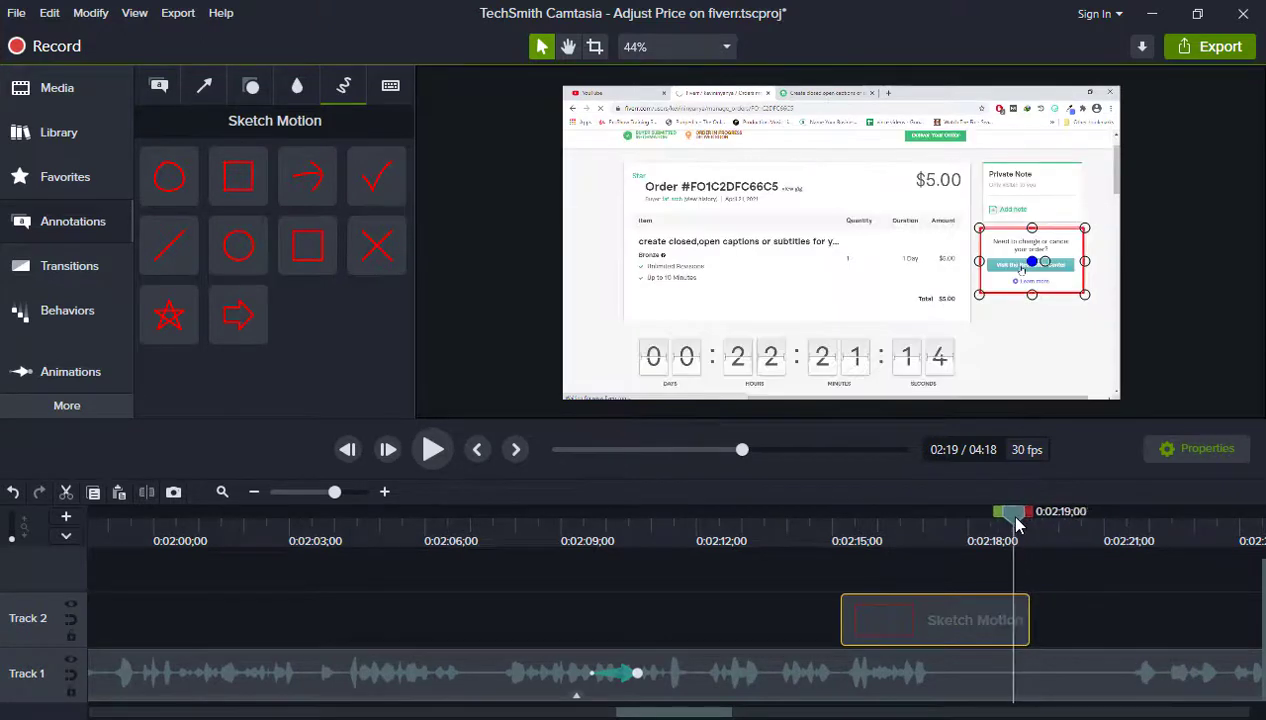
pyautogui.press('space')
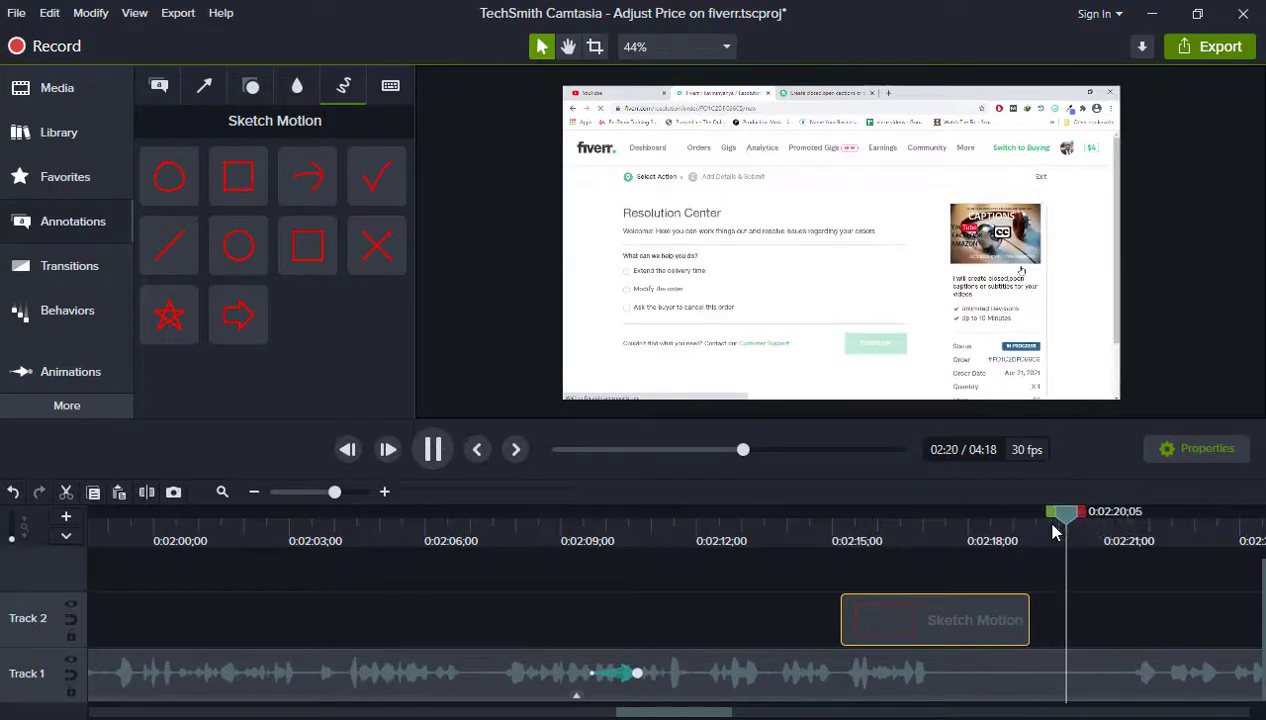
pyautogui.press('space')
pyautogui.moveTo(1096, 528); pyautogui.dragTo(976, 520)
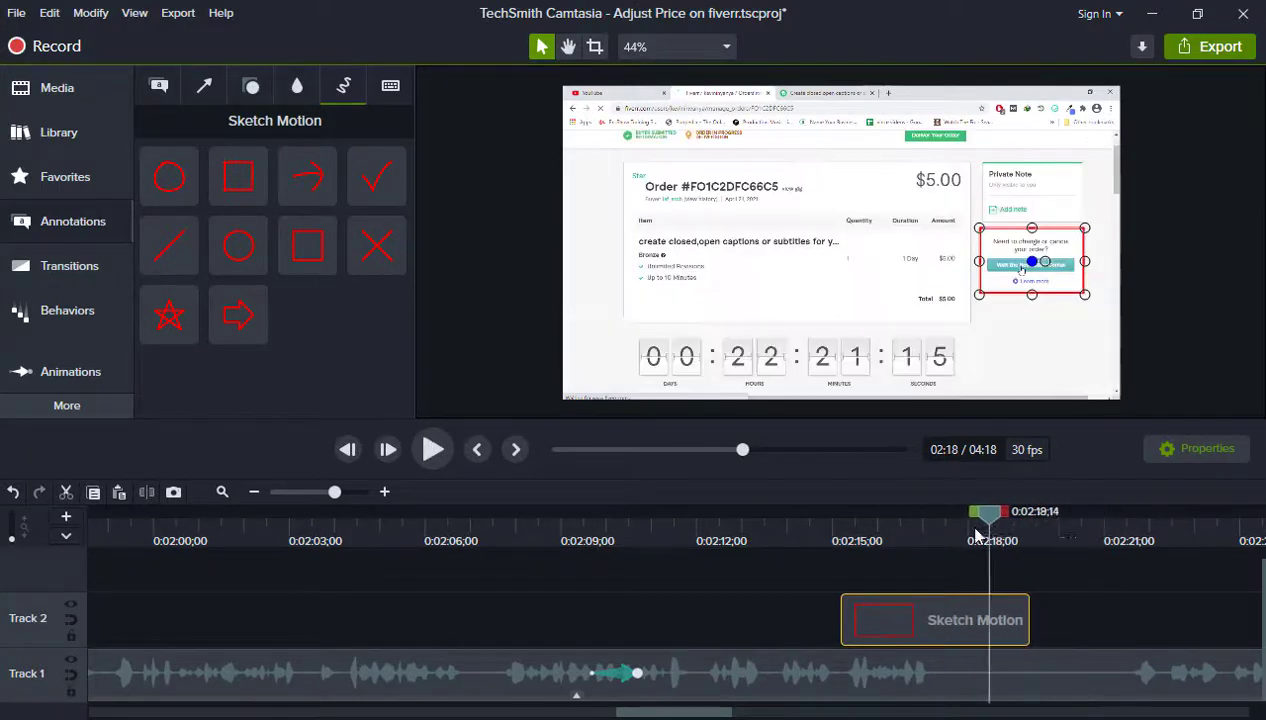
pyautogui.press('space')
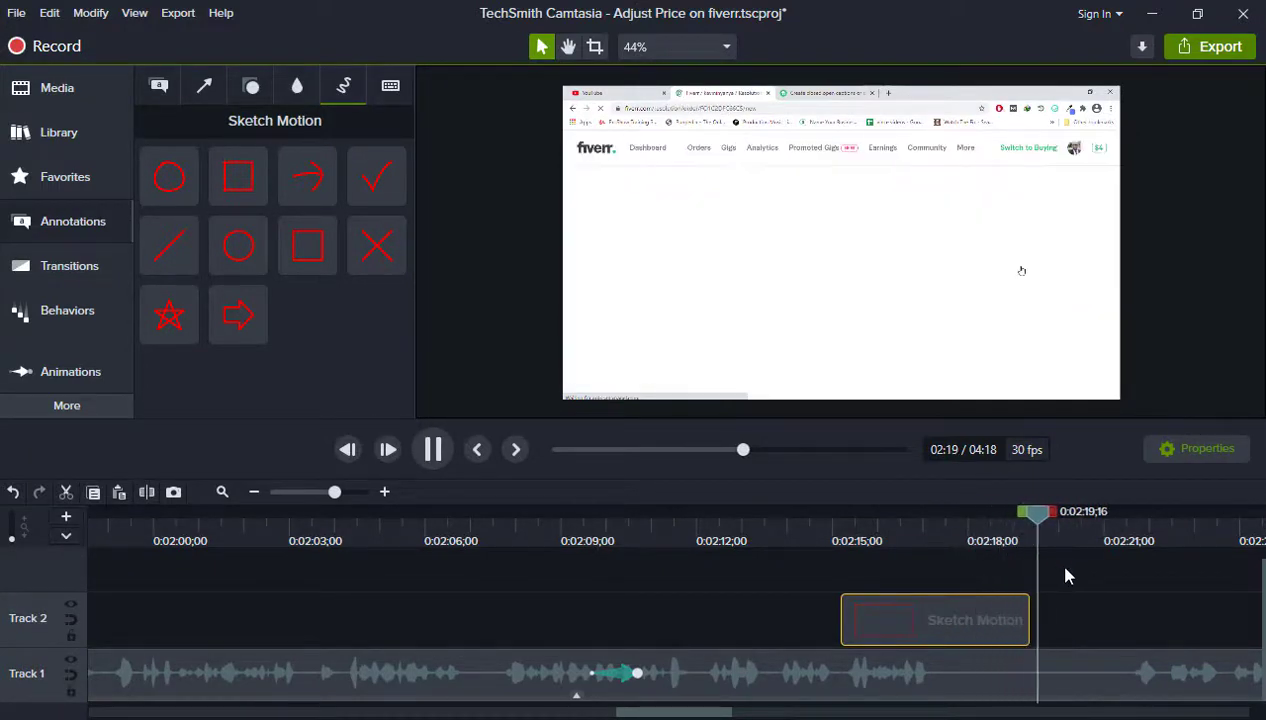
pyautogui.press('space')
pyautogui.moveTo(1068, 537); pyautogui.dragTo(1005, 541)
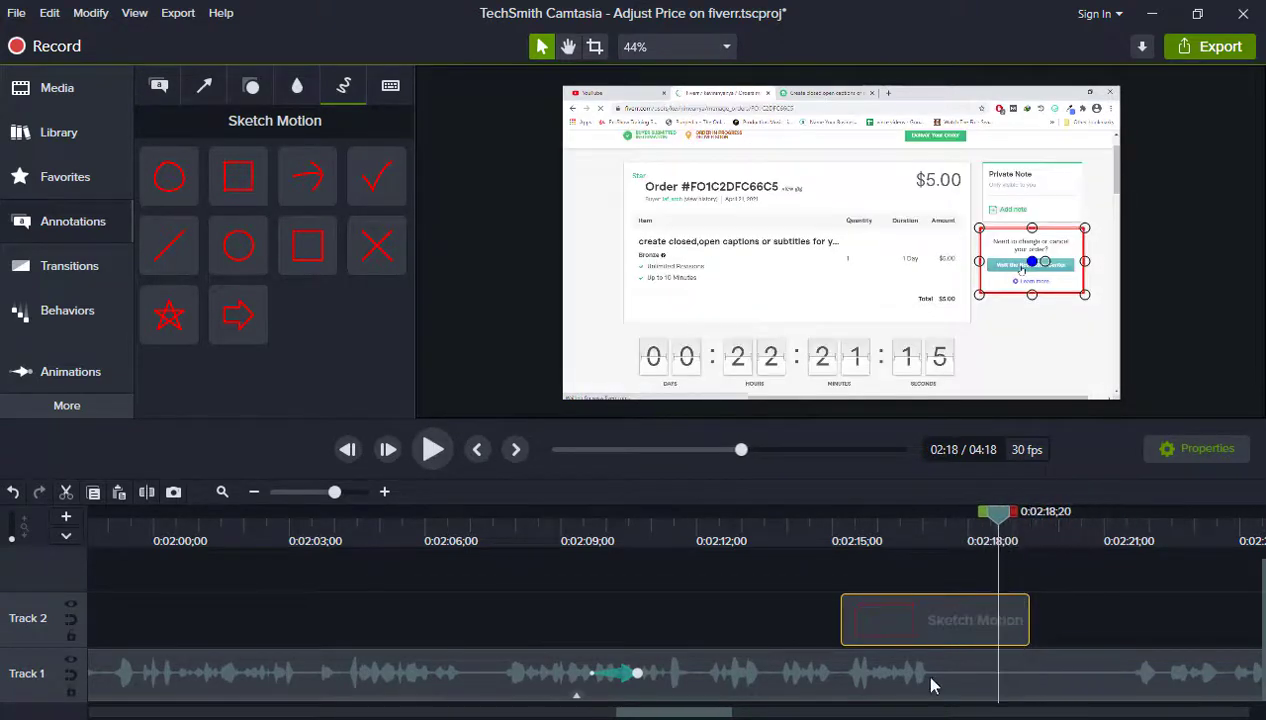
# Add a Fade transition to the end of the Sketch Motion clip with a duration of 00;21.
pyautogui.click(70, 277)
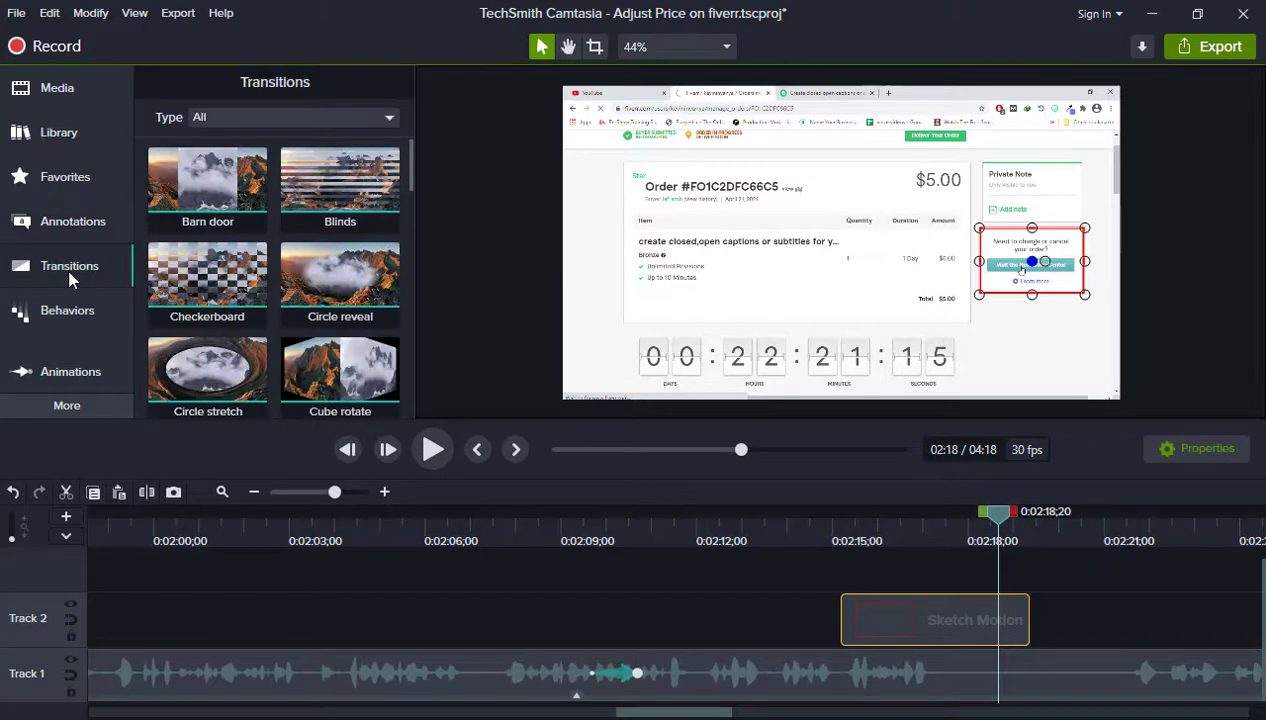
pyautogui.scroll(-3, 262, 238)
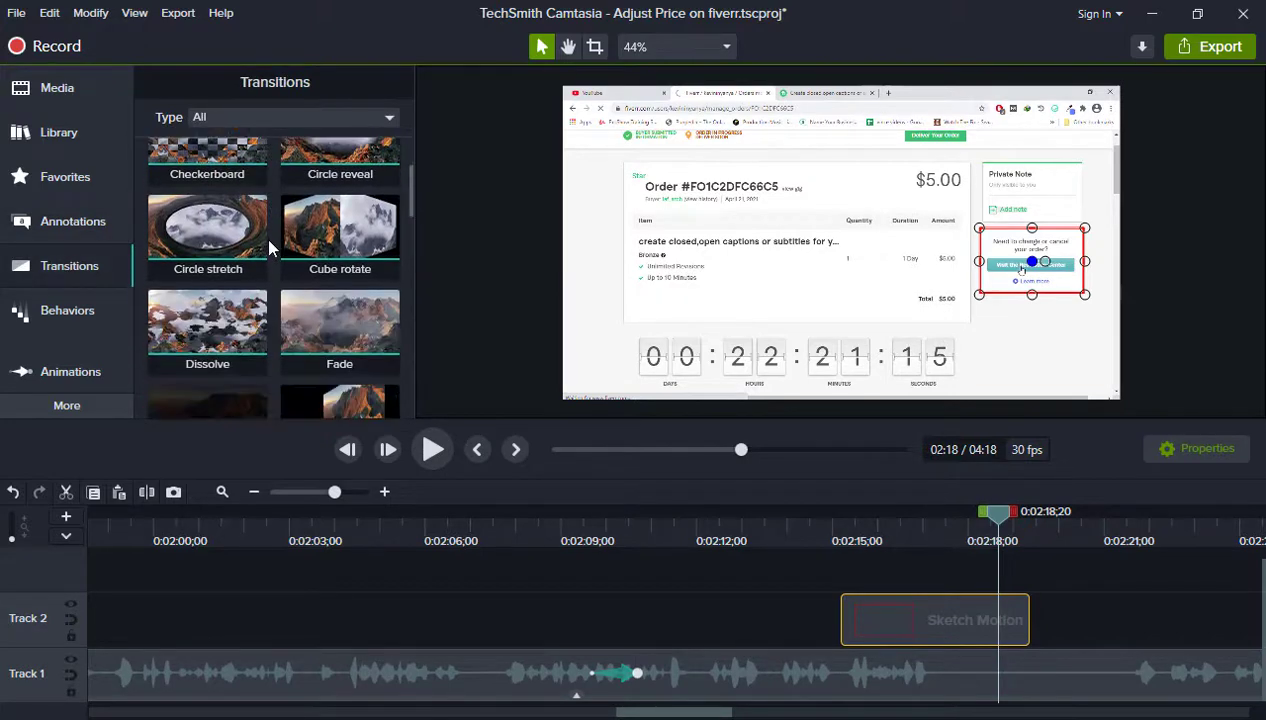
pyautogui.scroll(3, 279, 290)
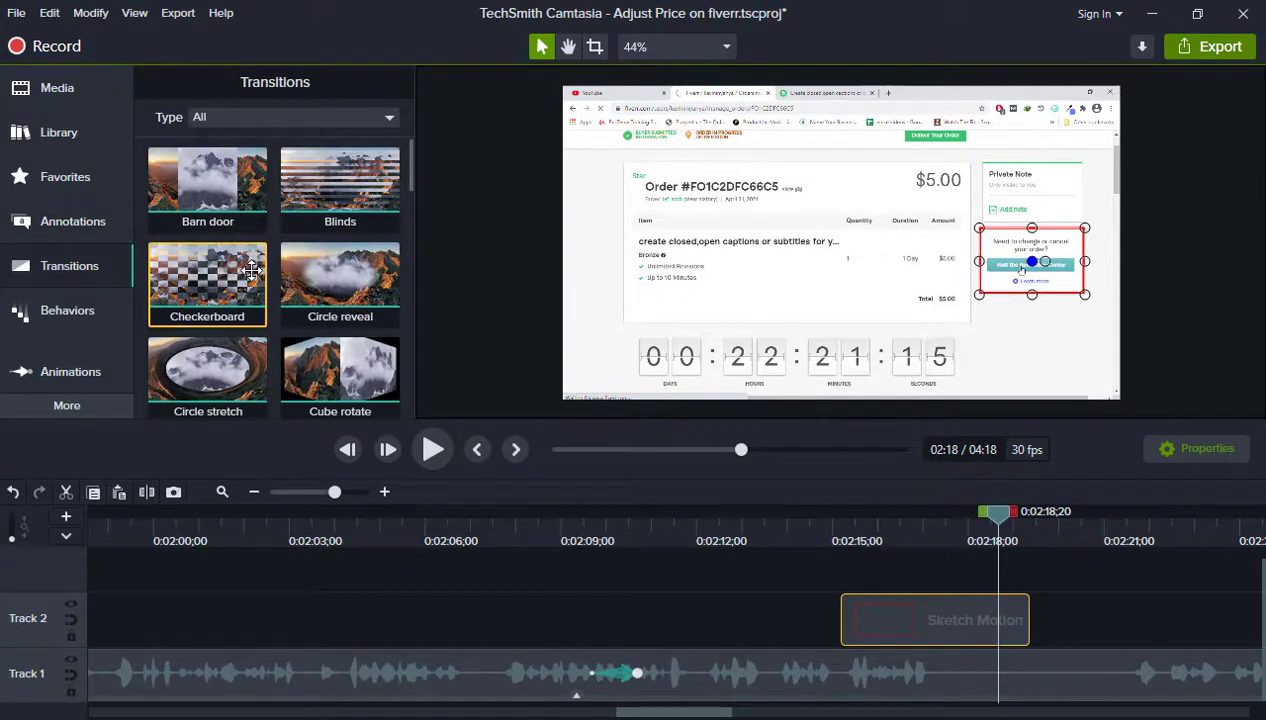
pyautogui.scroll(-5, 252, 270)
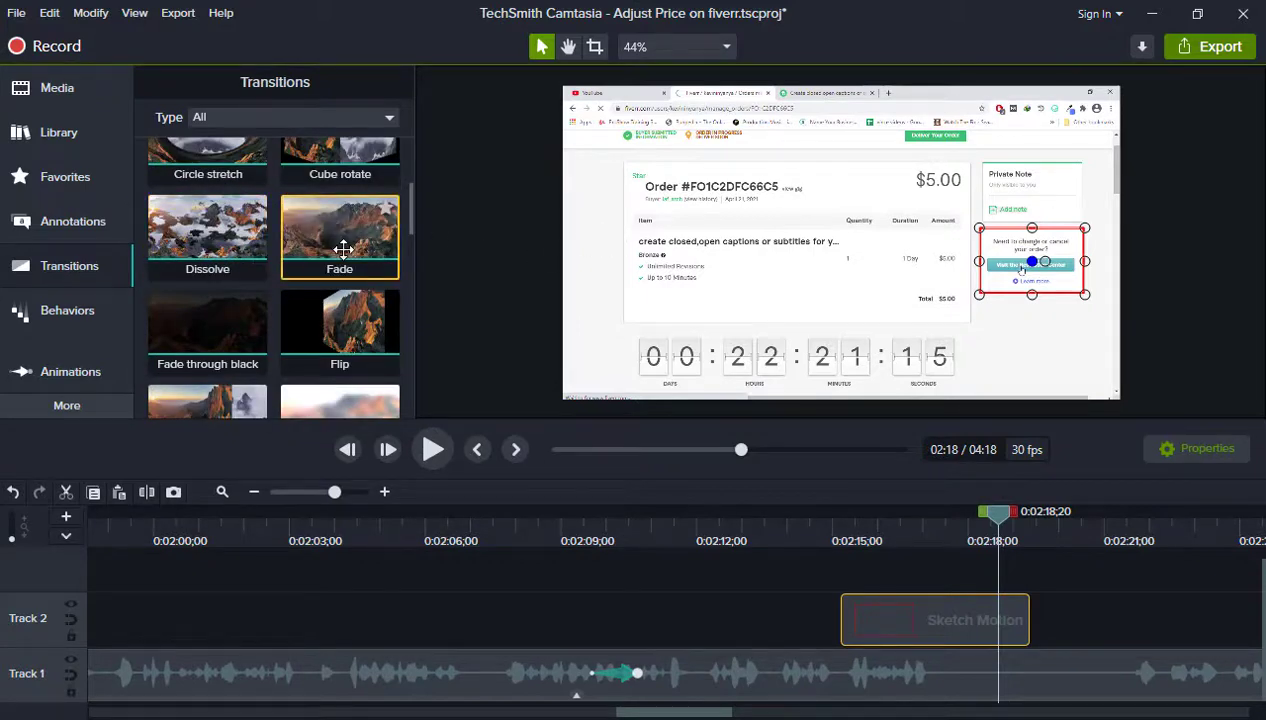
pyautogui.moveTo(344, 250)
pyautogui.mouseDown()
pyautogui.moveTo(418, 274)
pyautogui.moveTo(972, 557)
pyautogui.moveTo(1015, 622)
pyautogui.moveTo(995, 627)
pyautogui.mouseUp()
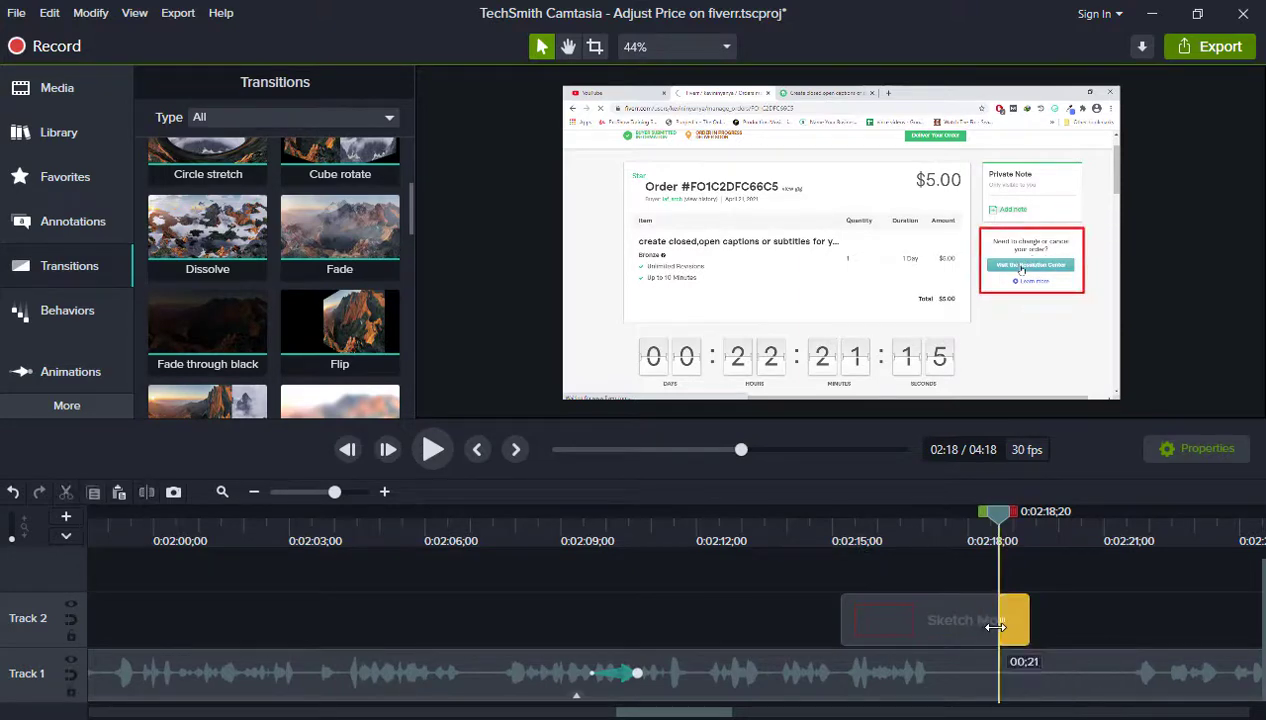
# Preview the fade-out of the rectangle from 0:02:17;09 and stop at 0:02:25;18.
pyautogui.click(948, 503)
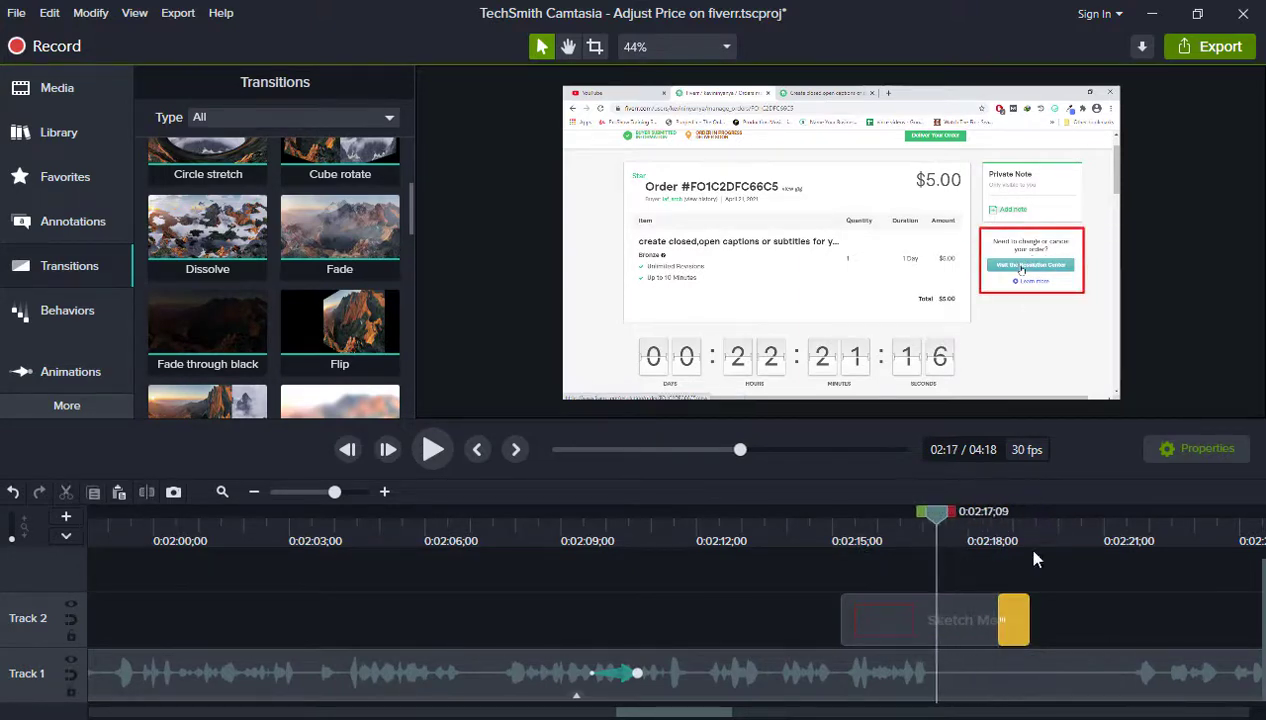
pyautogui.press('space')
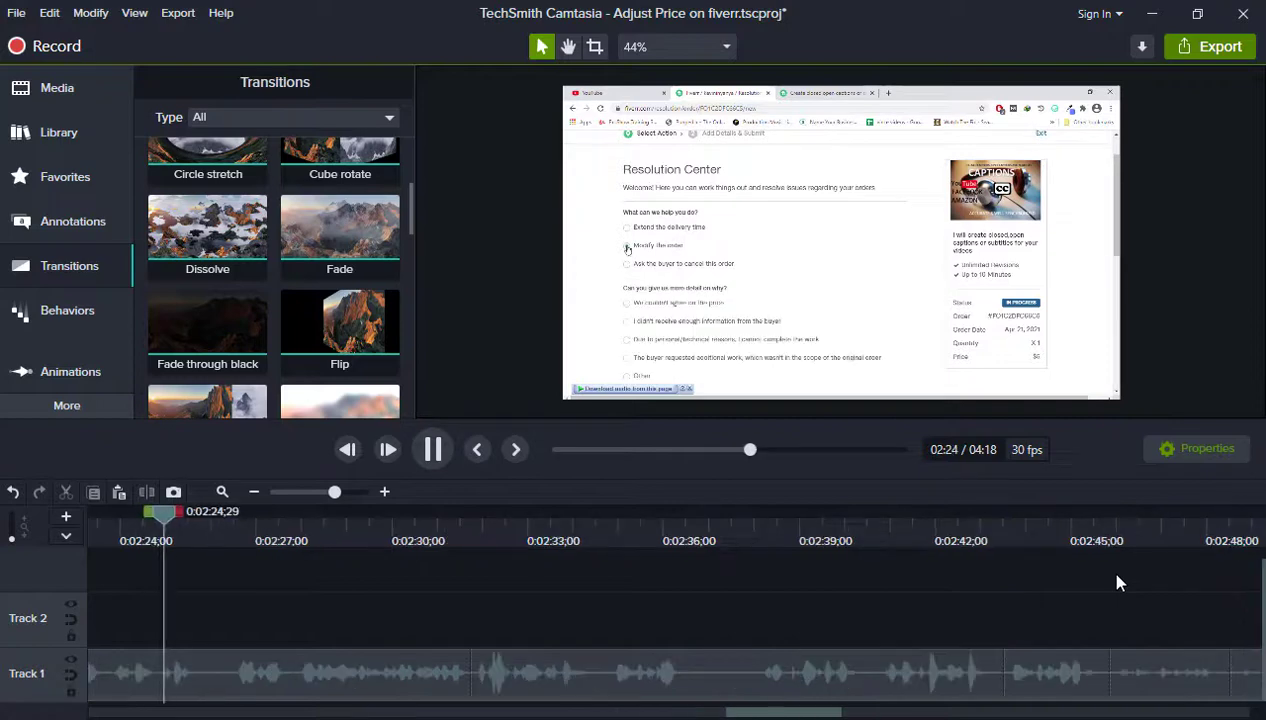
pyautogui.press('space')
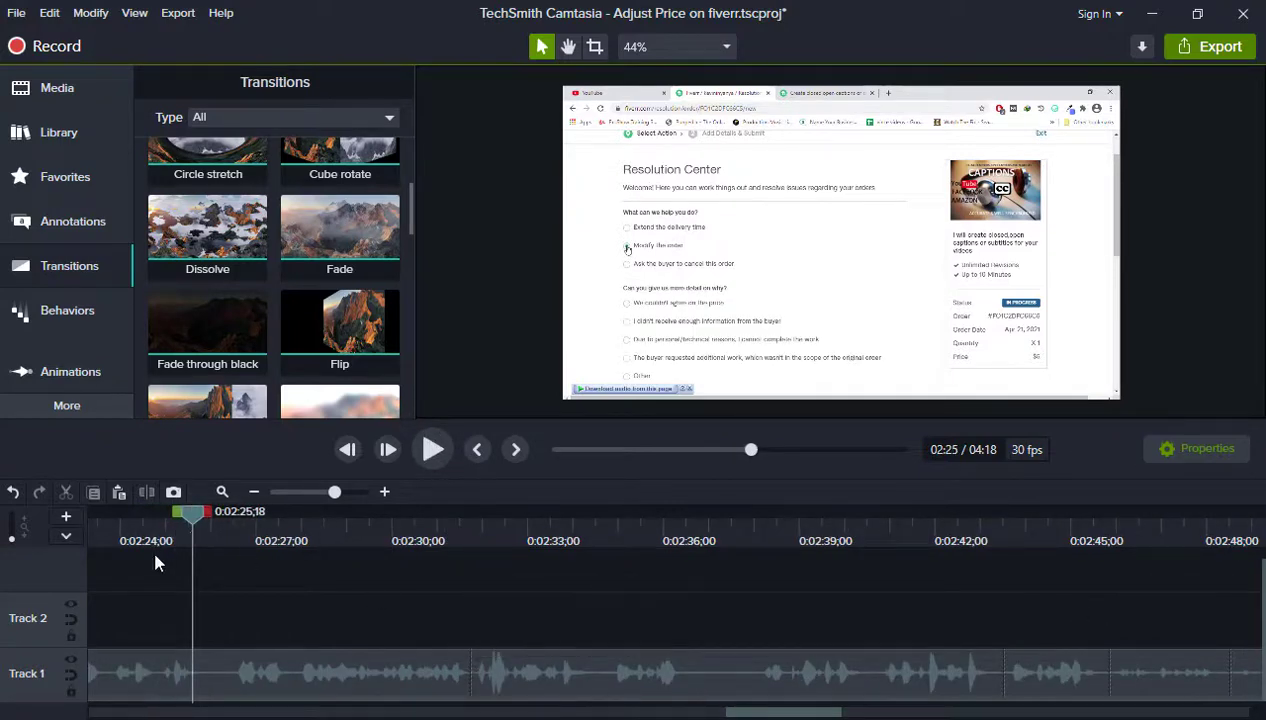
# Scrub through the rest of the recording to its end and position the playhead at 0:04:15;17, where the last section begins.
pyautogui.moveTo(193, 525); pyautogui.dragTo(940, 716)
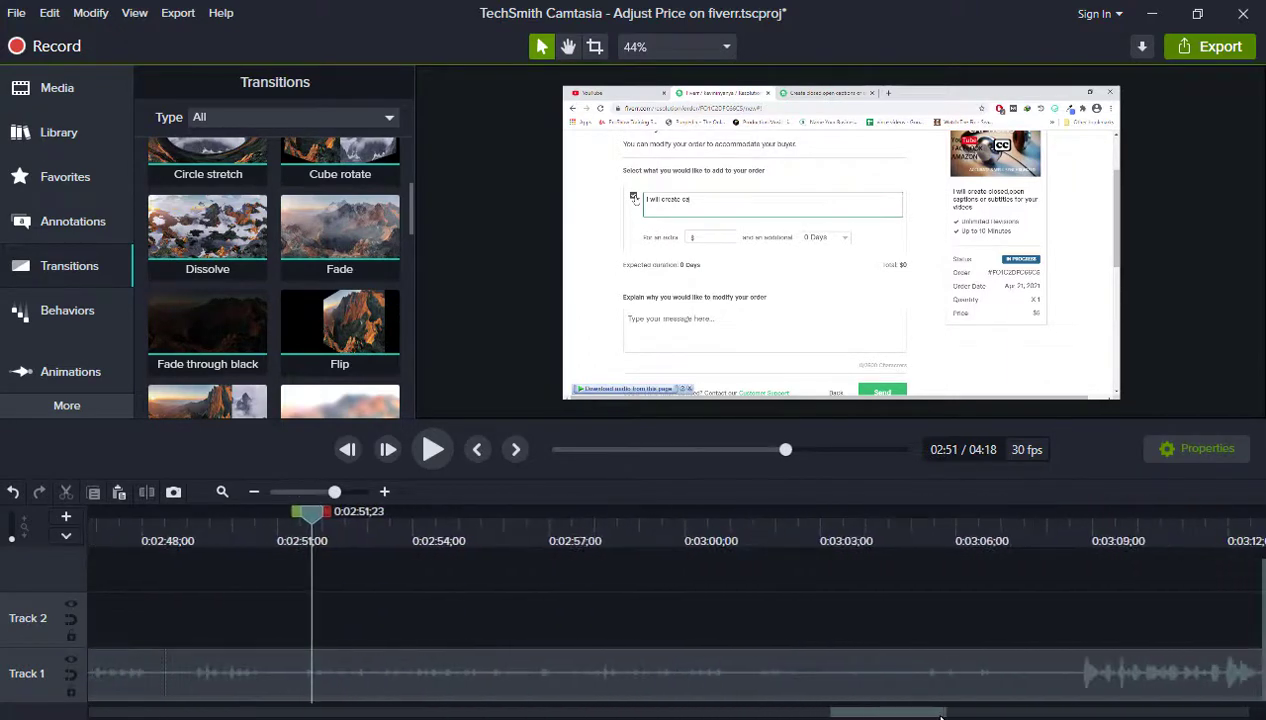
pyautogui.moveTo(308, 516); pyautogui.dragTo(1093, 600)
pyautogui.moveTo(912, 713); pyautogui.dragTo(1009, 713)
pyautogui.moveTo(136, 516); pyautogui.dragTo(1090, 600)
pyautogui.moveTo(1010, 713); pyautogui.dragTo(1105, 713)
pyautogui.moveTo(112, 516); pyautogui.dragTo(1084, 610)
pyautogui.moveTo(1090, 713); pyautogui.dragTo(1181, 713)
pyautogui.moveTo(138, 516); pyautogui.dragTo(1200, 610)
pyautogui.moveTo(1160, 713); pyautogui.dragTo(1182, 713)
pyautogui.moveTo(1004, 516)
pyautogui.mouseDown()
pyautogui.moveTo(1054, 548)
pyautogui.moveTo(1014, 522)
pyautogui.mouseUp()
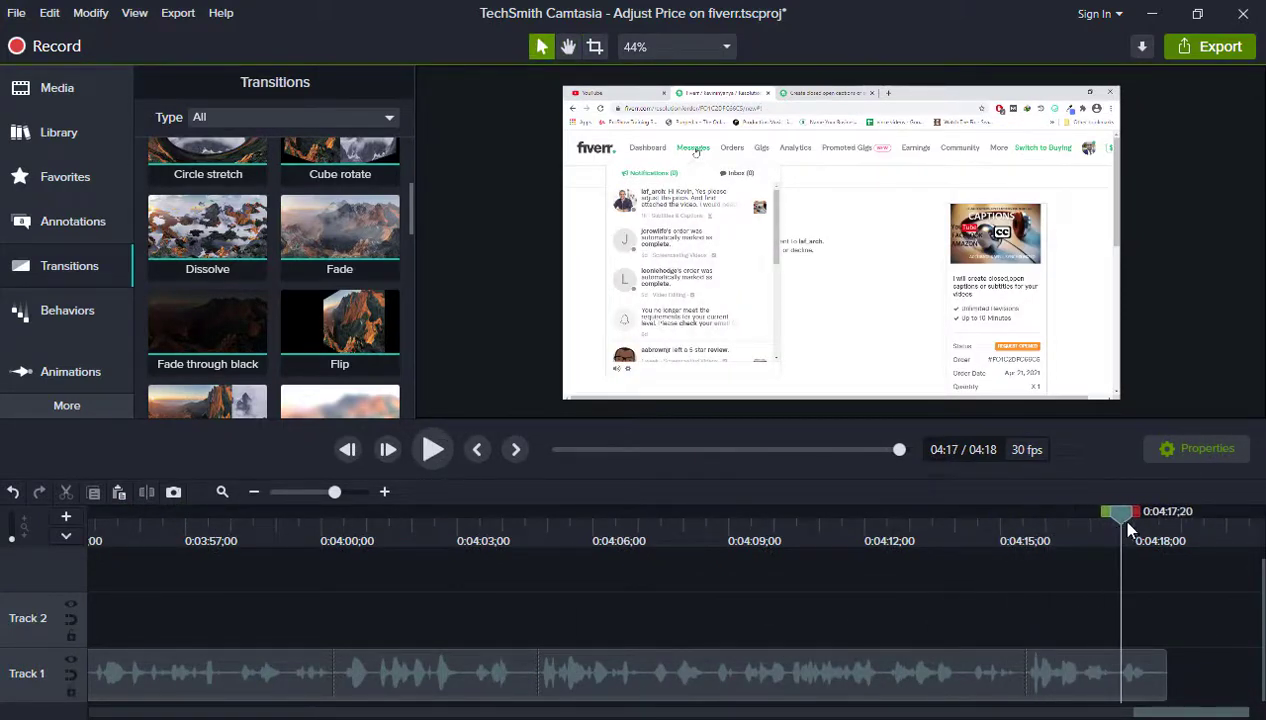
pyautogui.moveTo(1062, 522); pyautogui.dragTo(1033, 500)
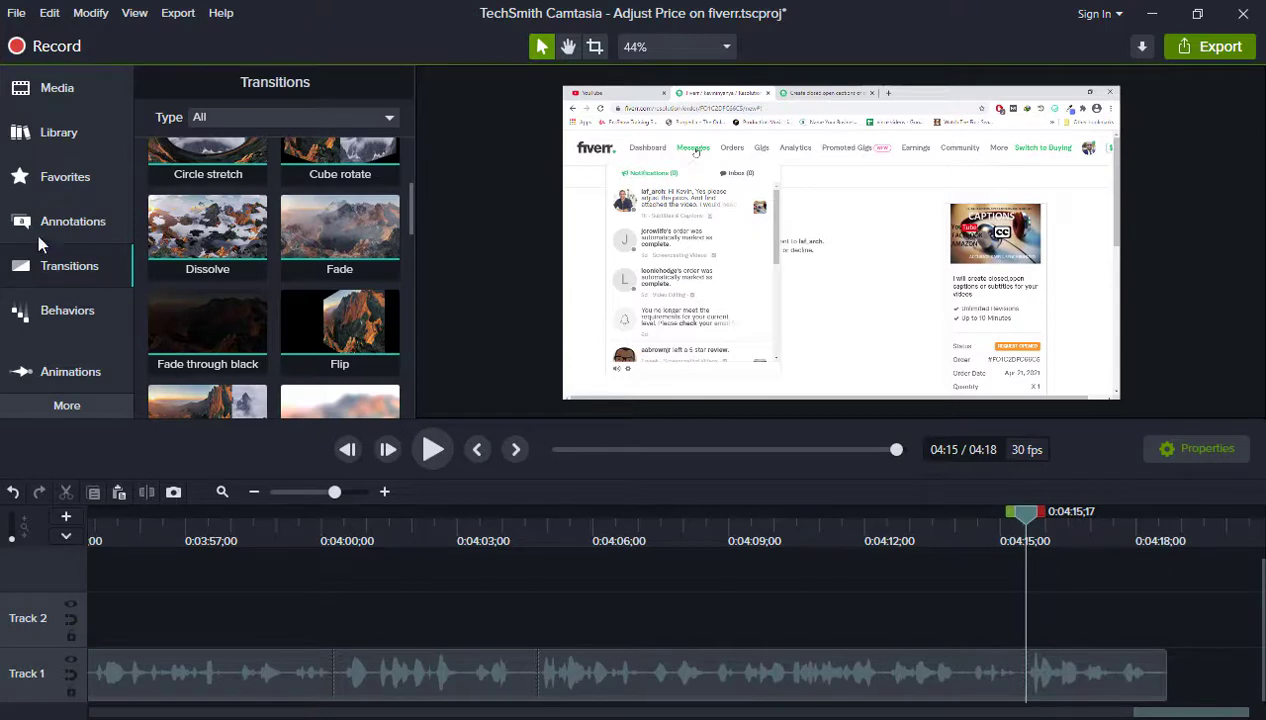
# Add the SUBSCRIBE 3 to Use asset from My YouTube Library to Track 2, ending level with the end of the recording.
pyautogui.click(70, 142)
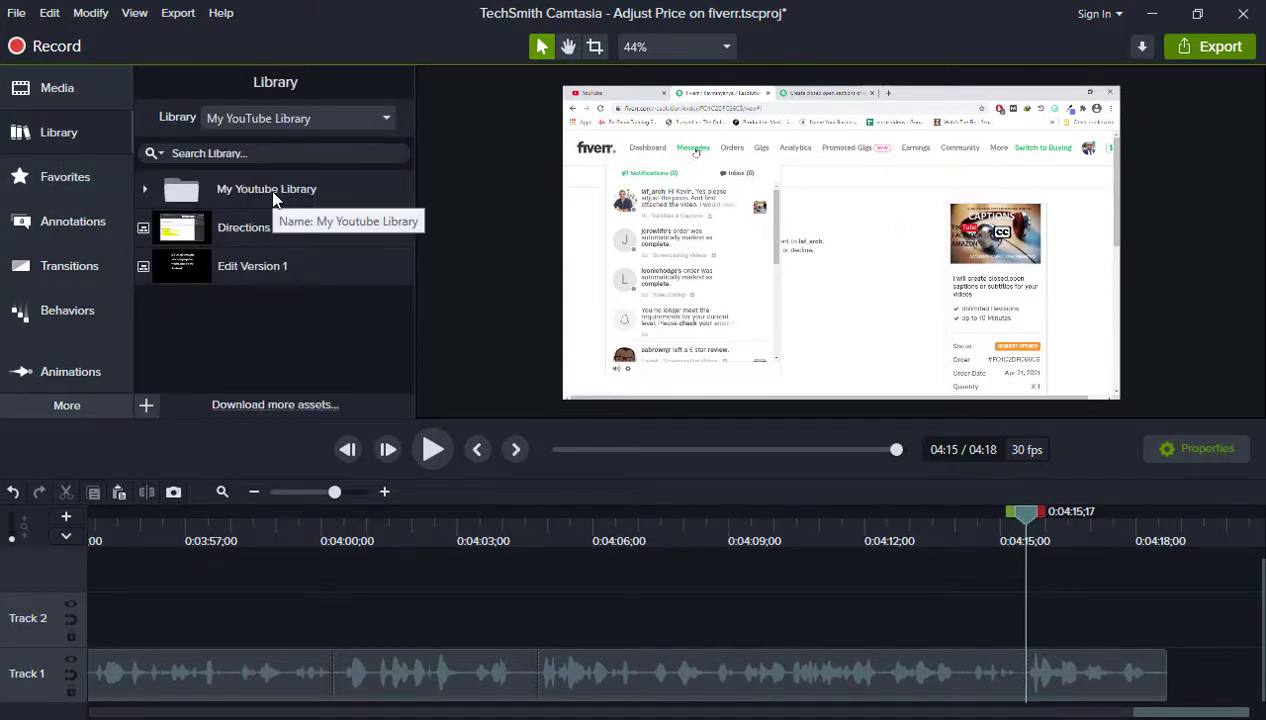
pyautogui.click(145, 192)
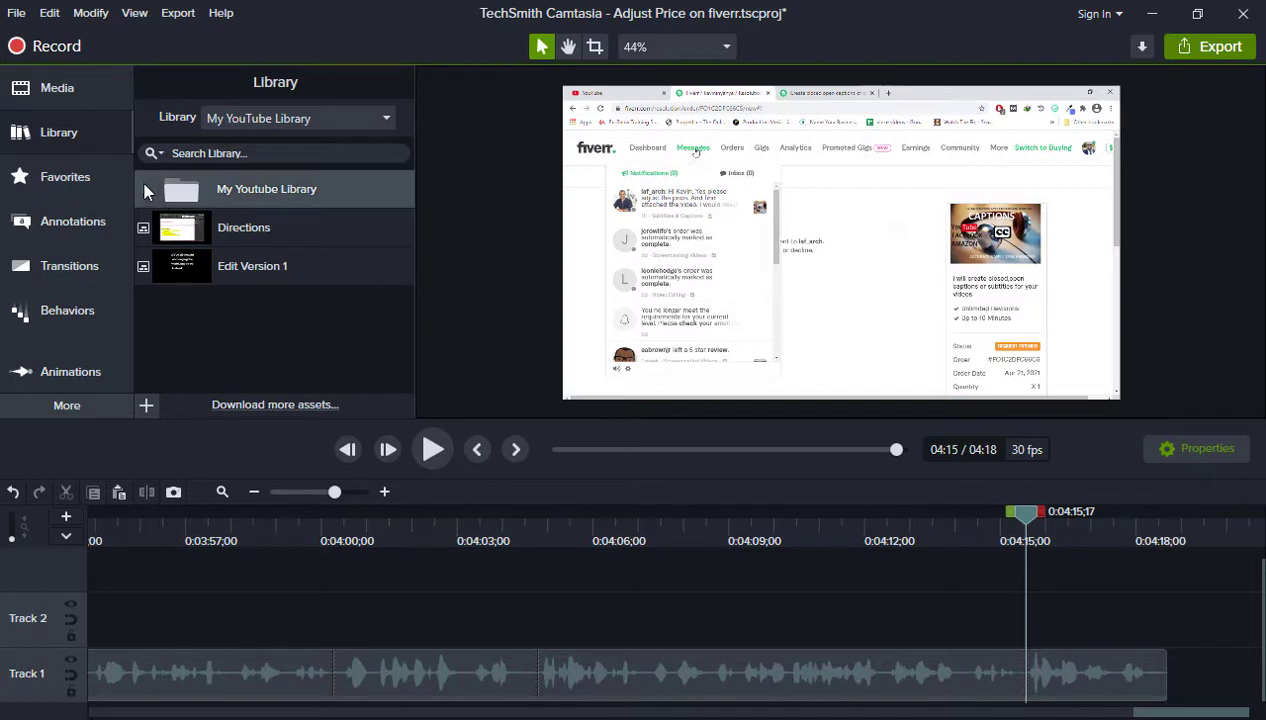
pyautogui.click(145, 190)
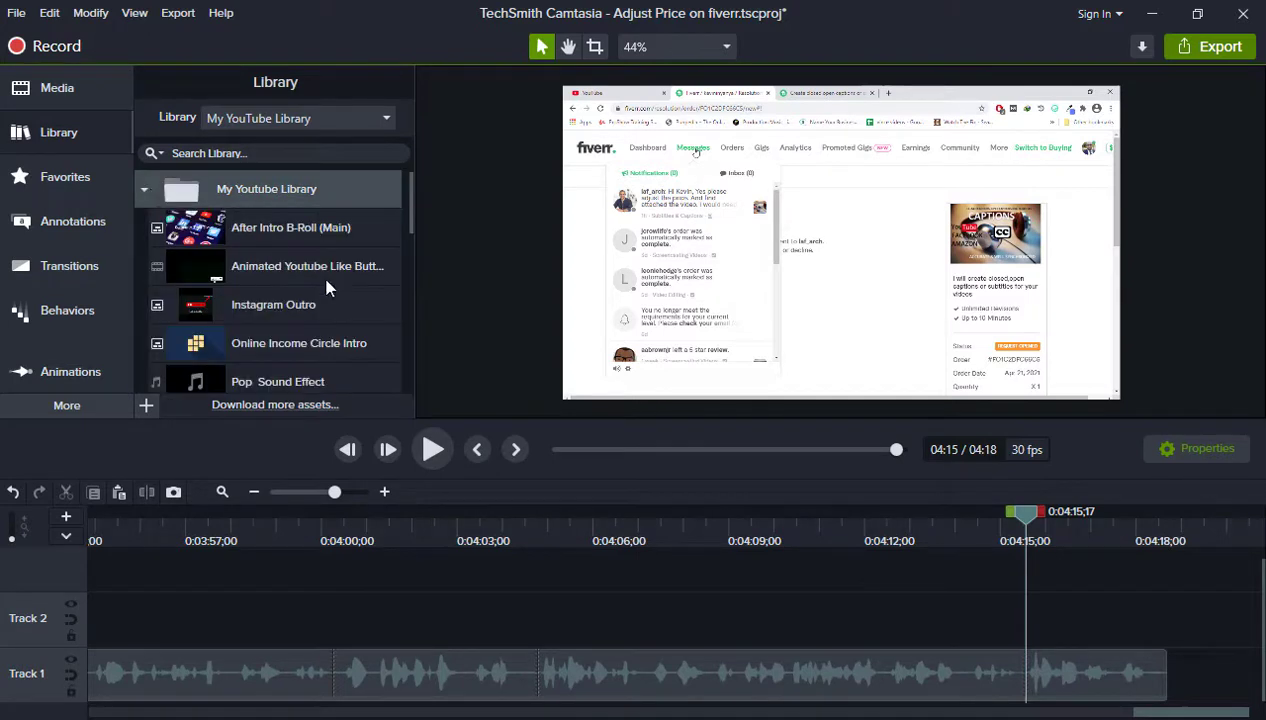
pyautogui.scroll(-1, 326, 287)
pyautogui.scroll(-1, 326, 287)
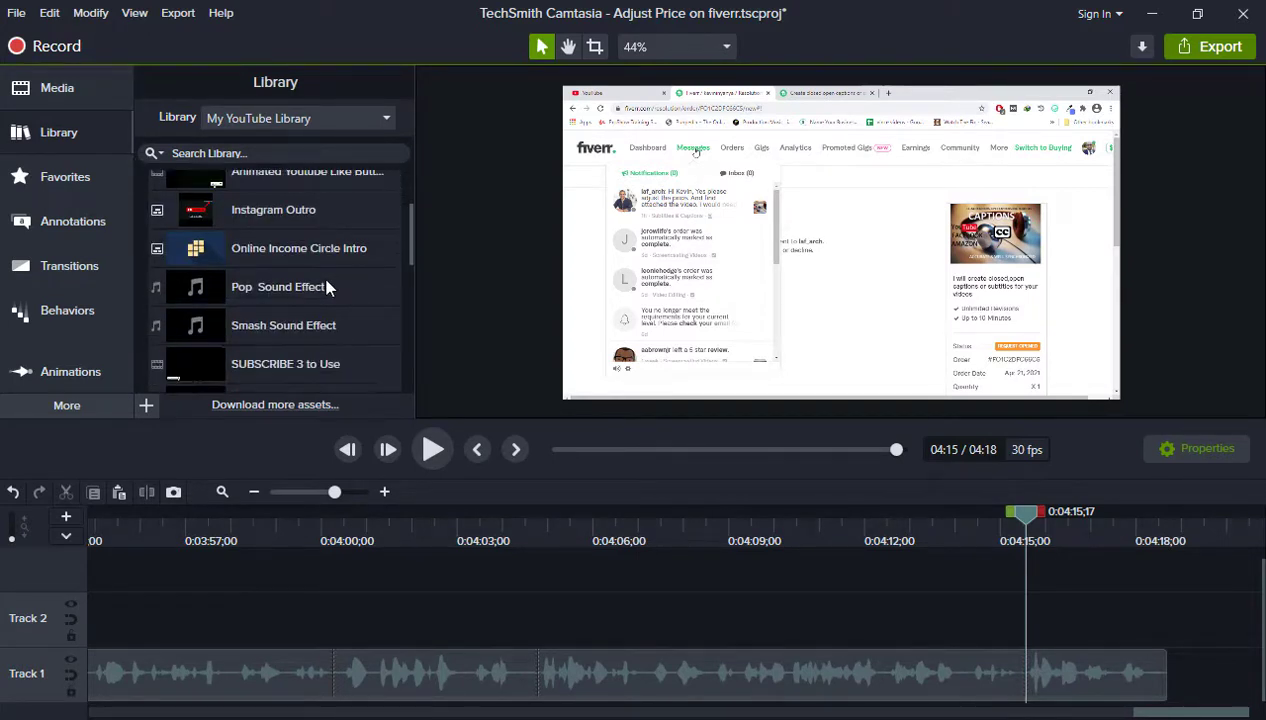
pyautogui.scroll(-2, 326, 287)
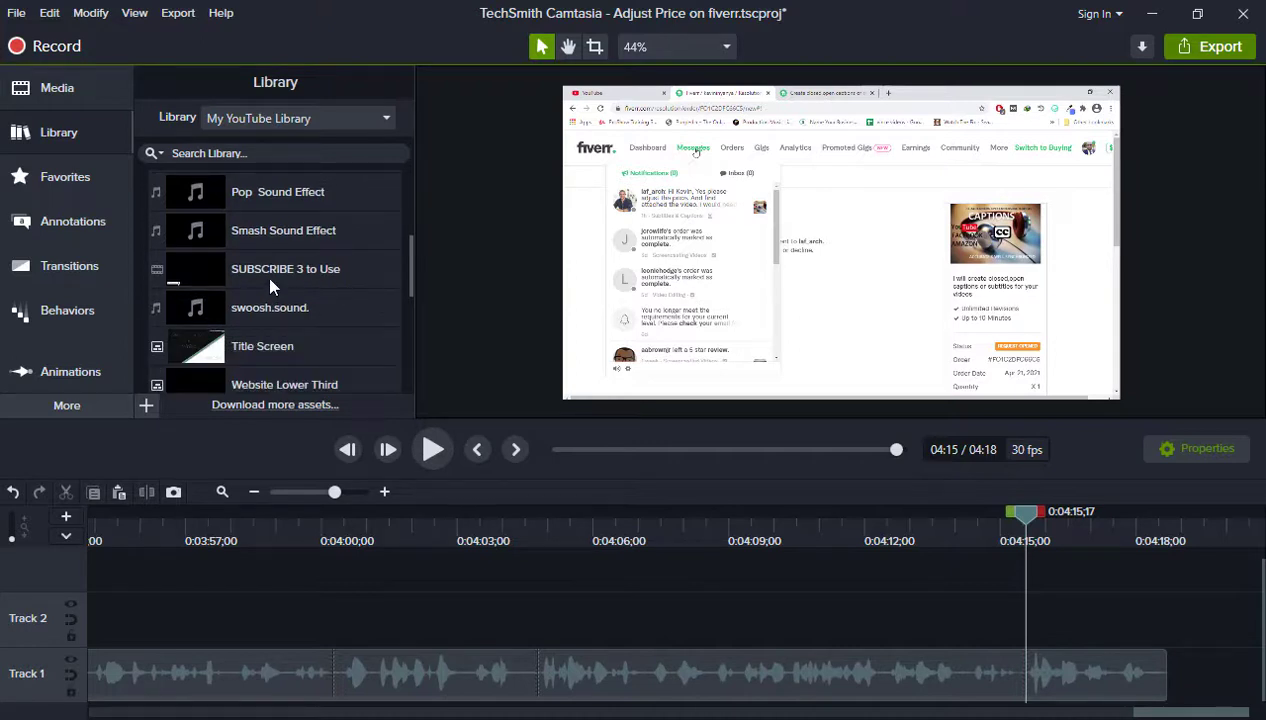
pyautogui.moveTo(270, 287); pyautogui.dragTo(868, 668)
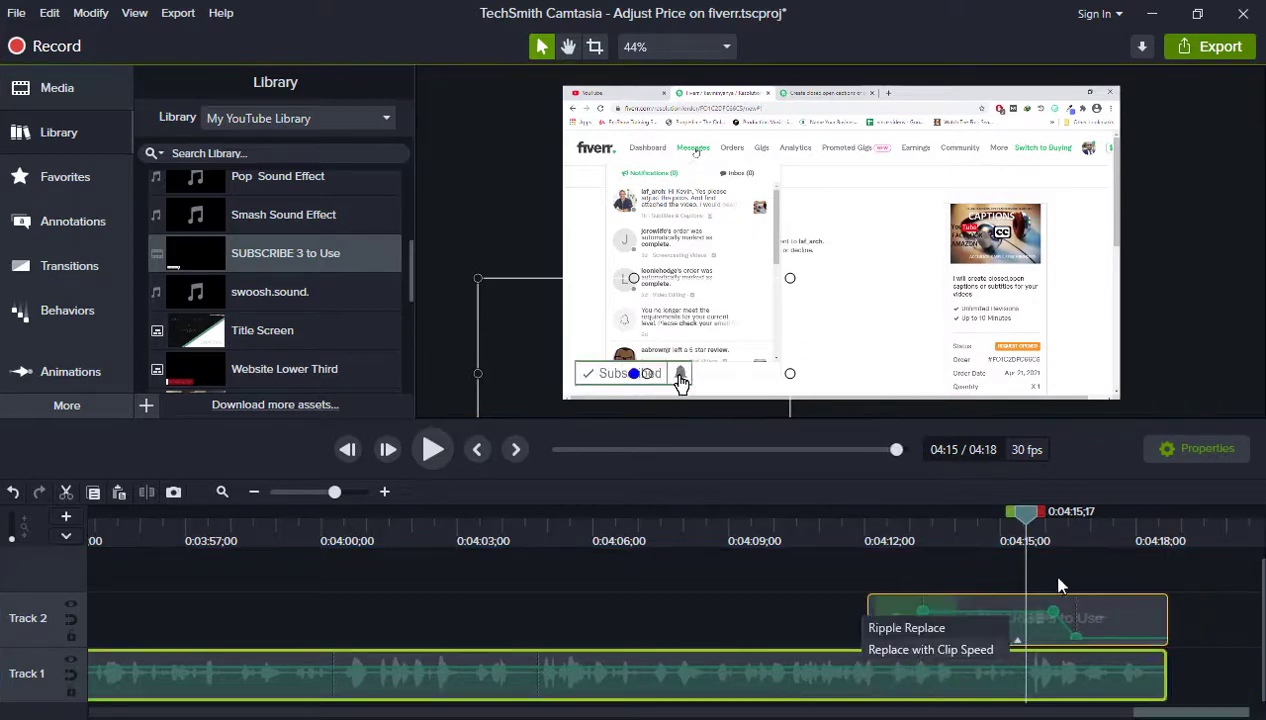
# Preview the subscribe animation from just before its clip and stop at 0:04:18;02.
pyautogui.moveTo(1031, 514); pyautogui.dragTo(823, 514)
pyautogui.press('space')
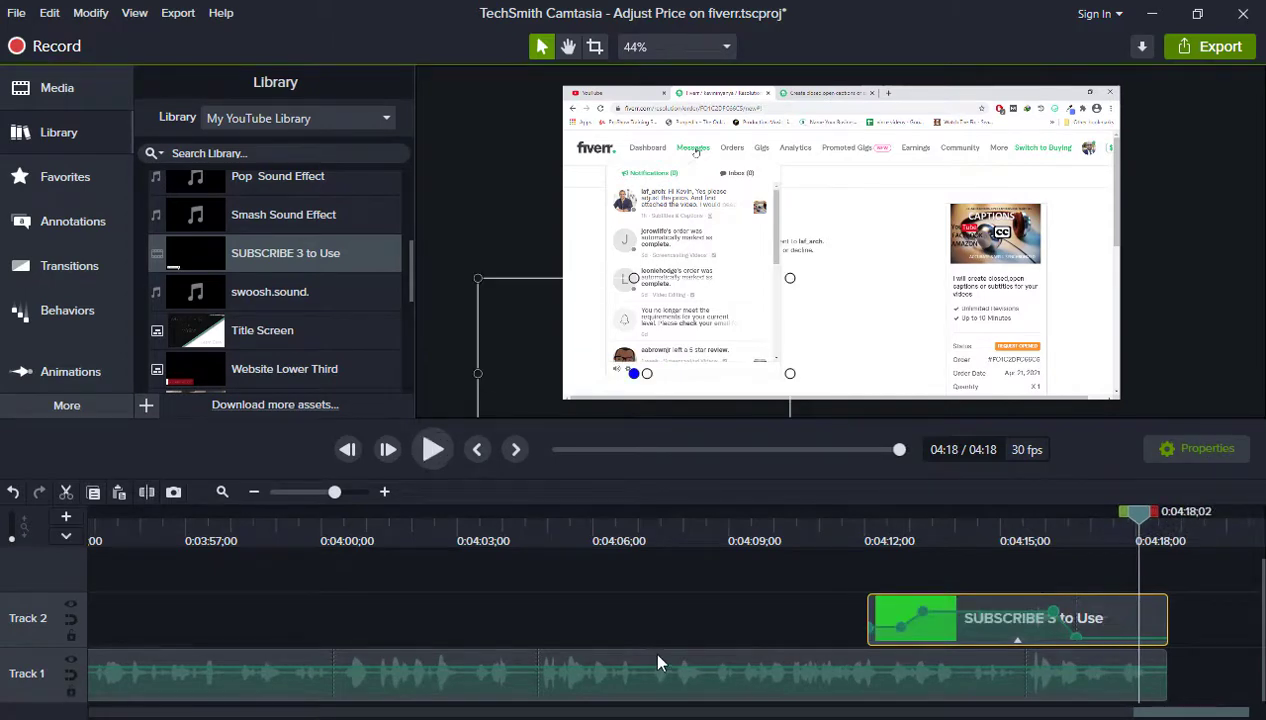
pyautogui.click(710, 597)
# Split the recording at 0:00:01;02 and ripple delete the short opening section.
pyautogui.moveTo(1224, 714); pyautogui.dragTo(97, 660)
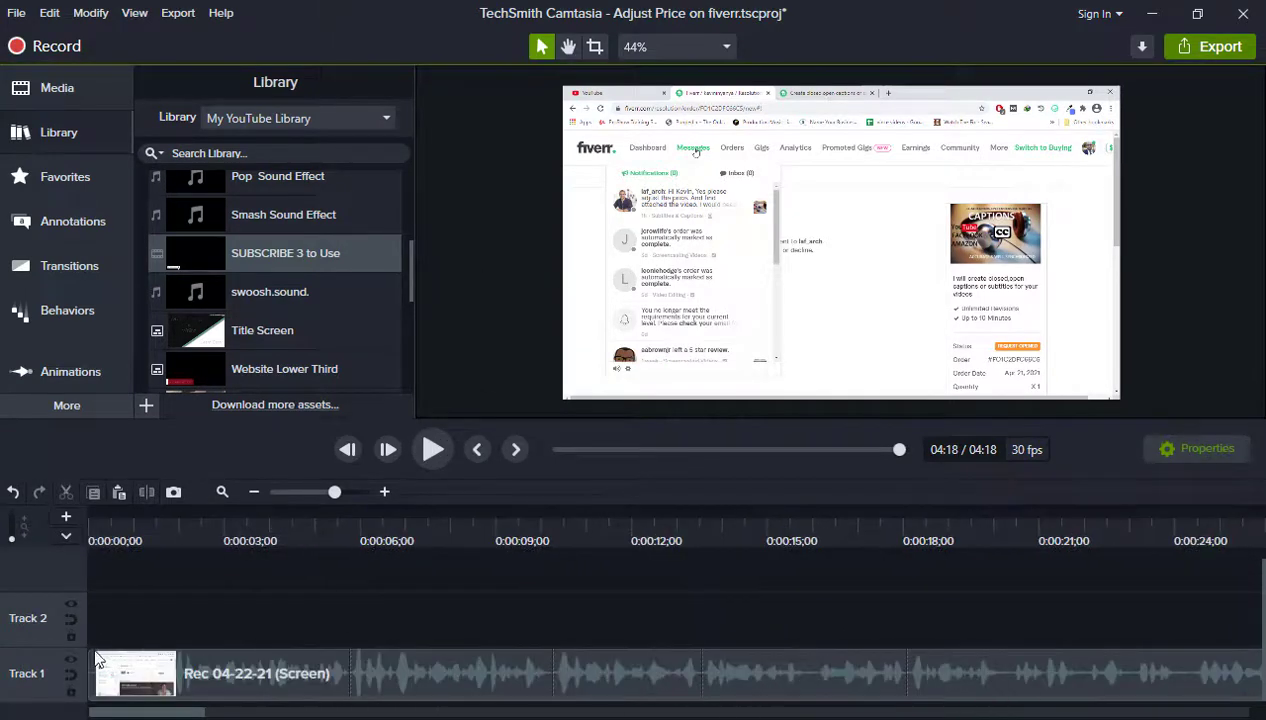
pyautogui.click(179, 537)
pyautogui.moveTo(118, 510); pyautogui.dragTo(140, 565)
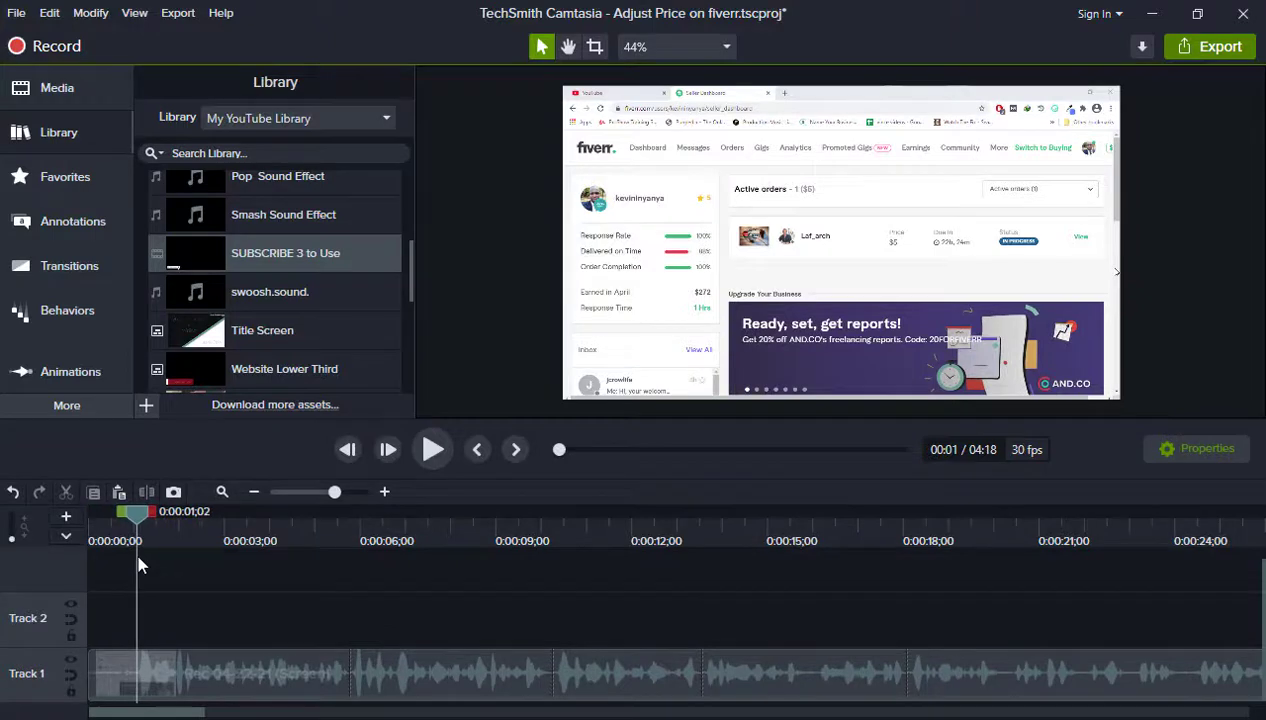
pyautogui.click(185, 688)
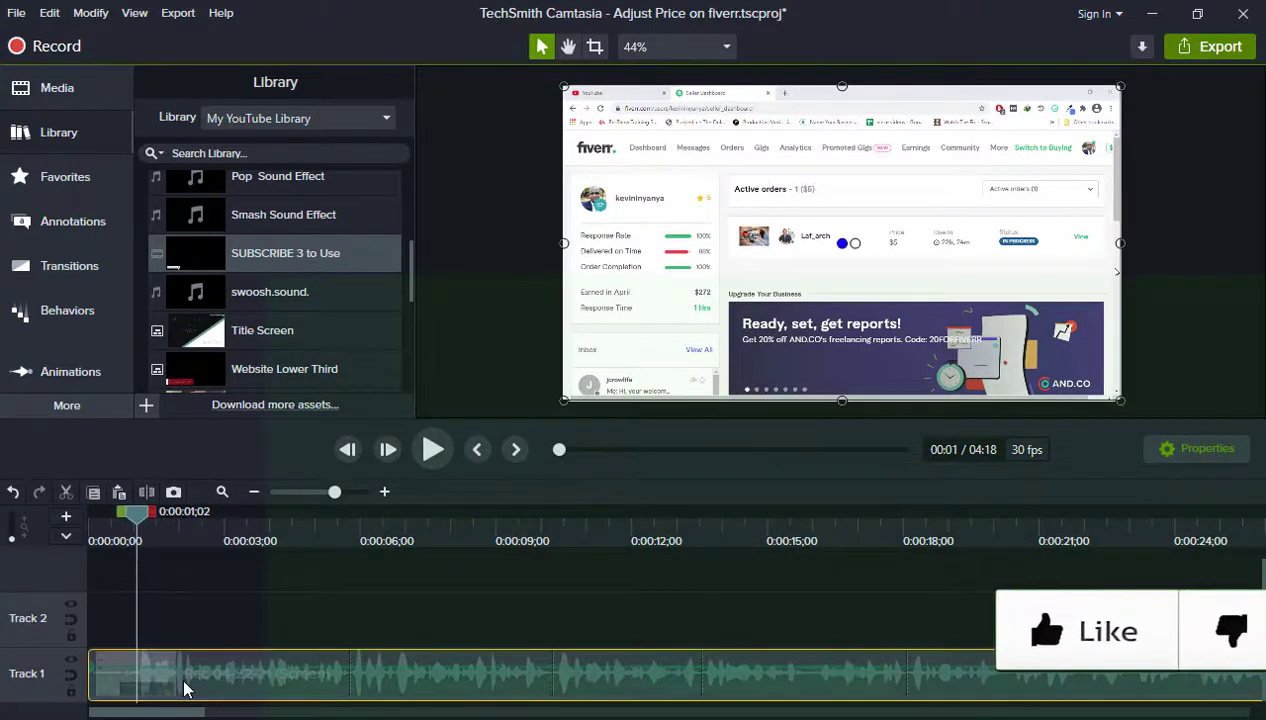
pyautogui.press('s')
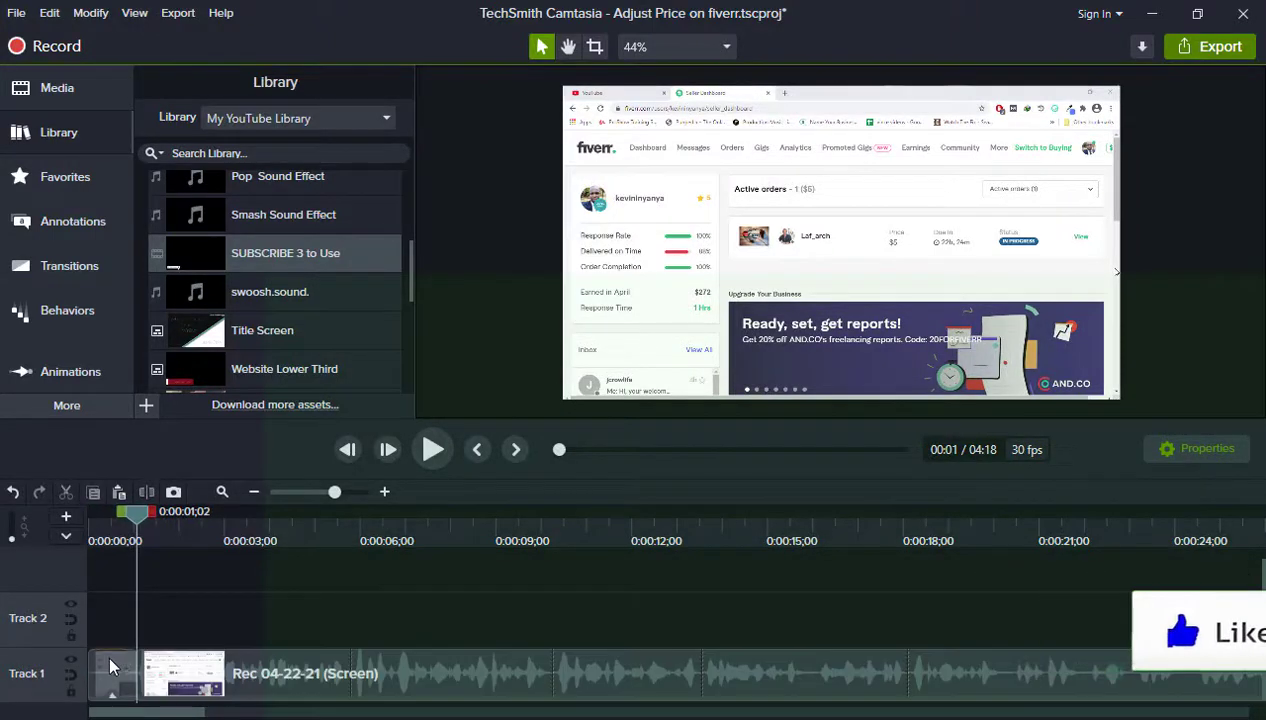
pyautogui.click(110, 668)
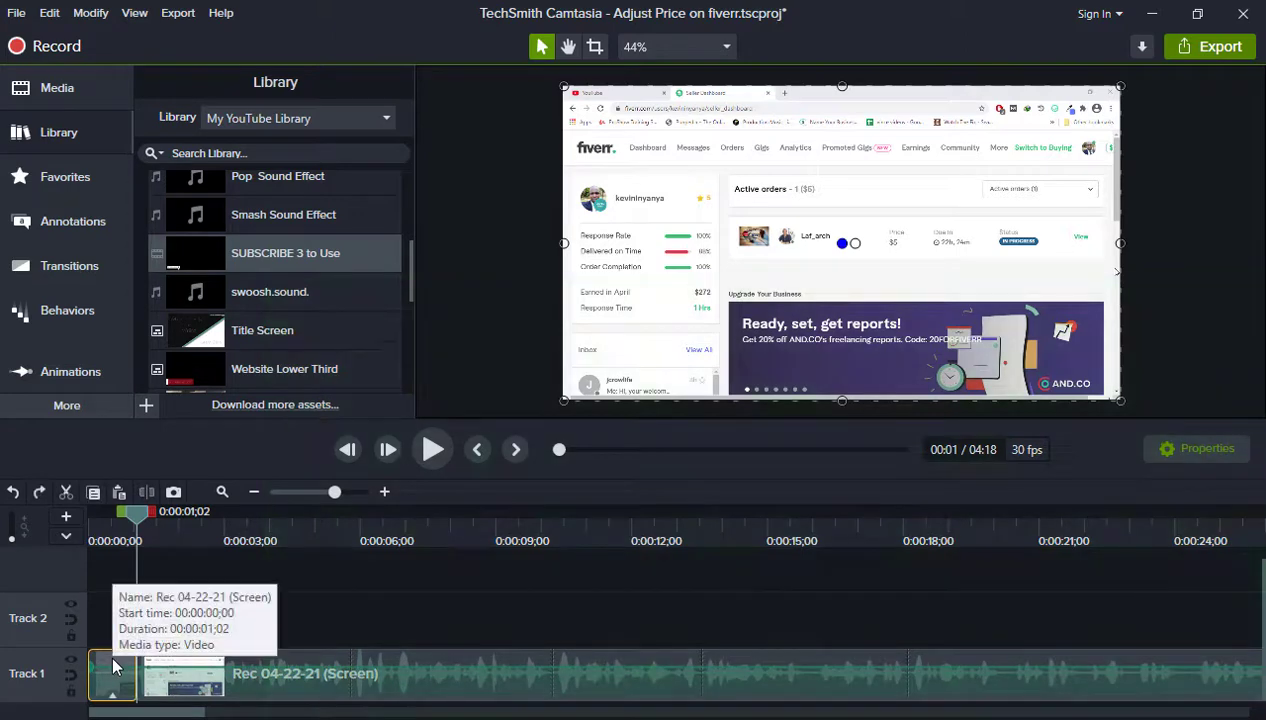
pyautogui.hotkey('ctrl', 'BackSpace')
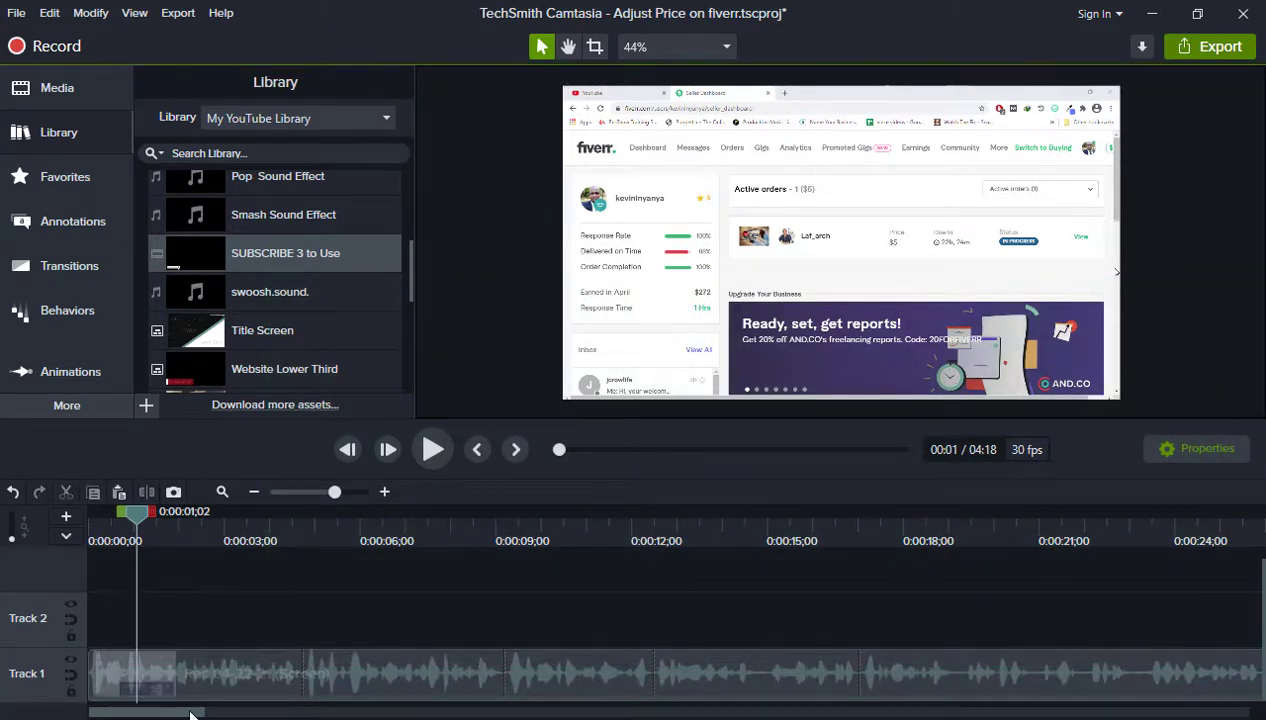
# Move the SUBSCRIBE 3 to Use clip earlier on Track 2 so it ends flush with the end of the recording.
pyautogui.moveTo(190, 714); pyautogui.dragTo(538, 714)
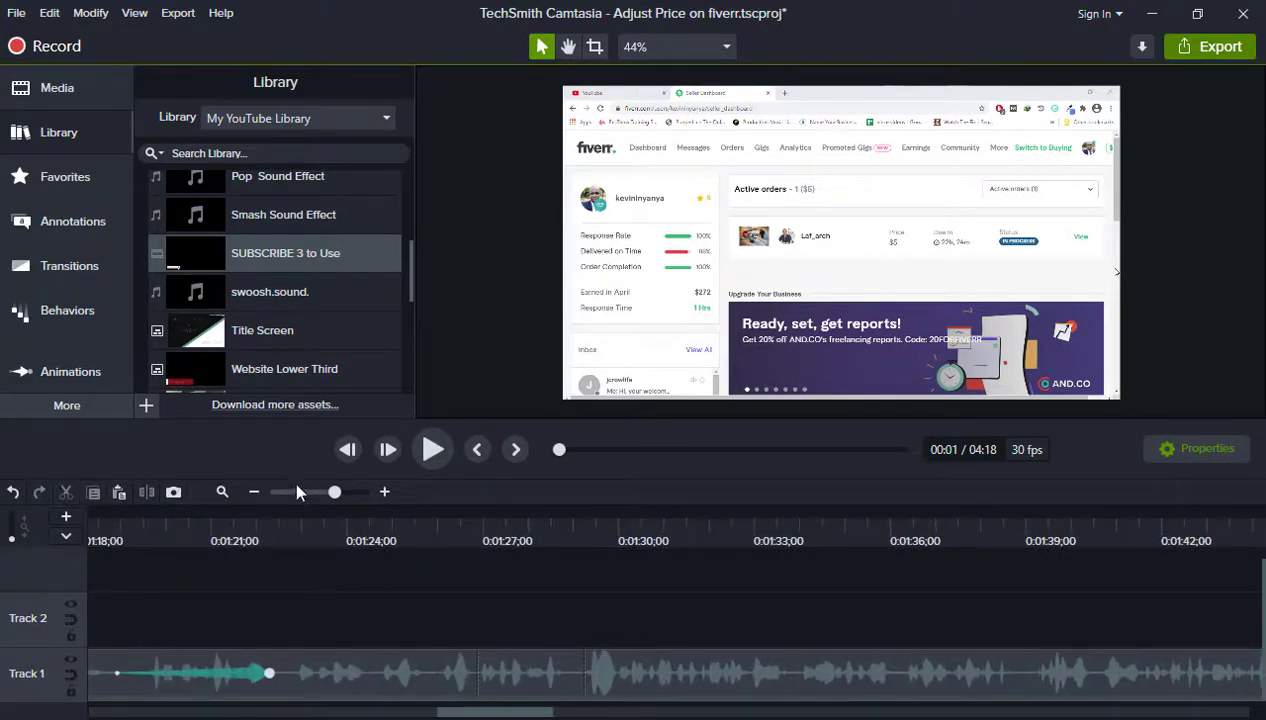
pyautogui.click(254, 495)
pyautogui.click(254, 495)
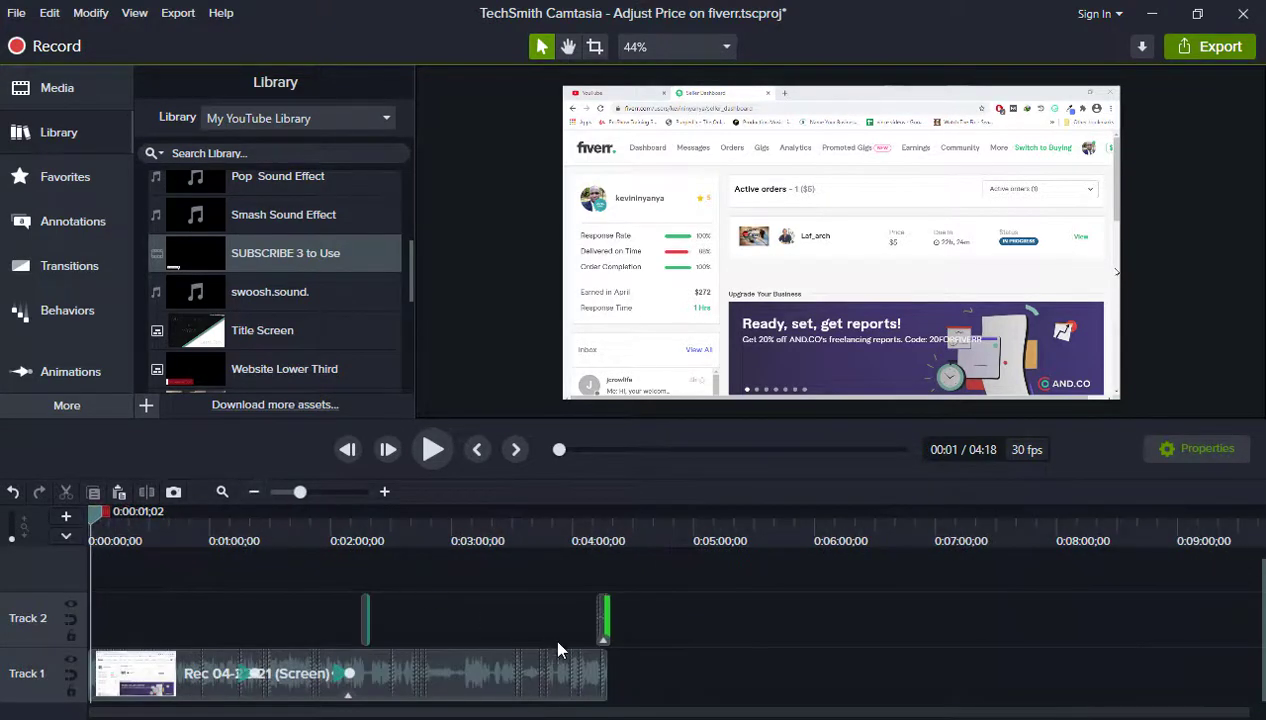
pyautogui.click(598, 616)
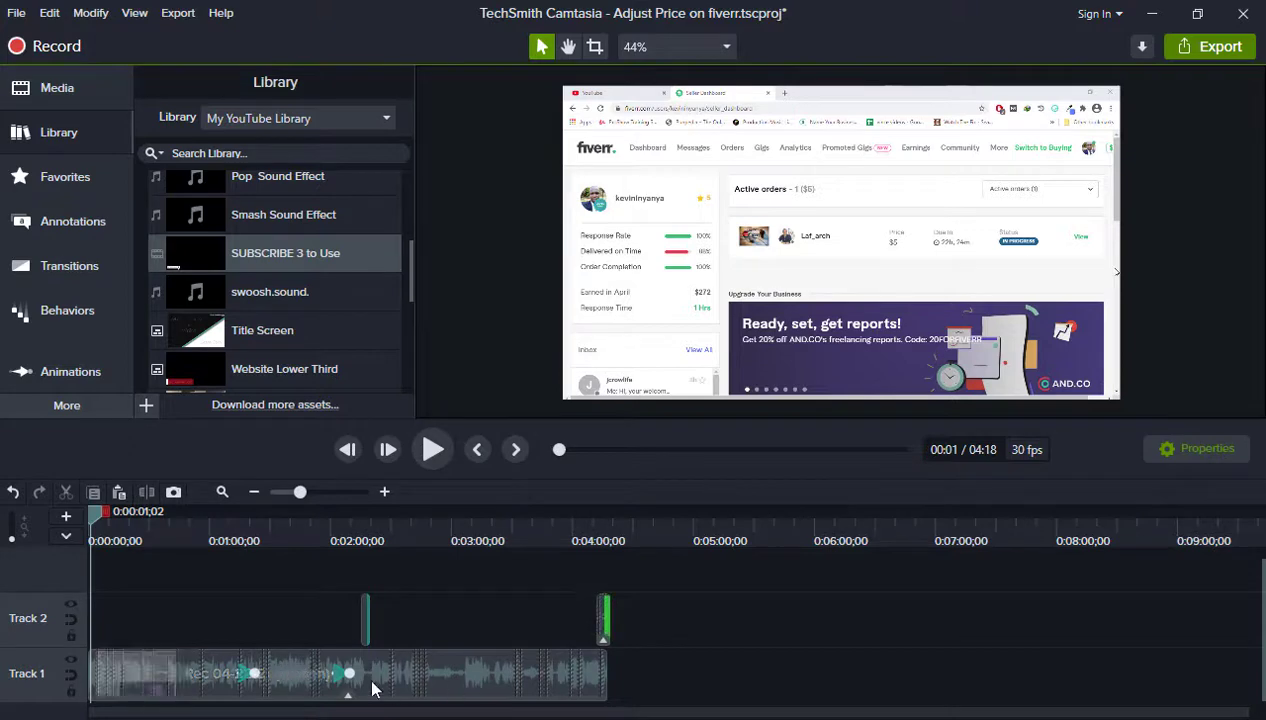
pyautogui.click(384, 492)
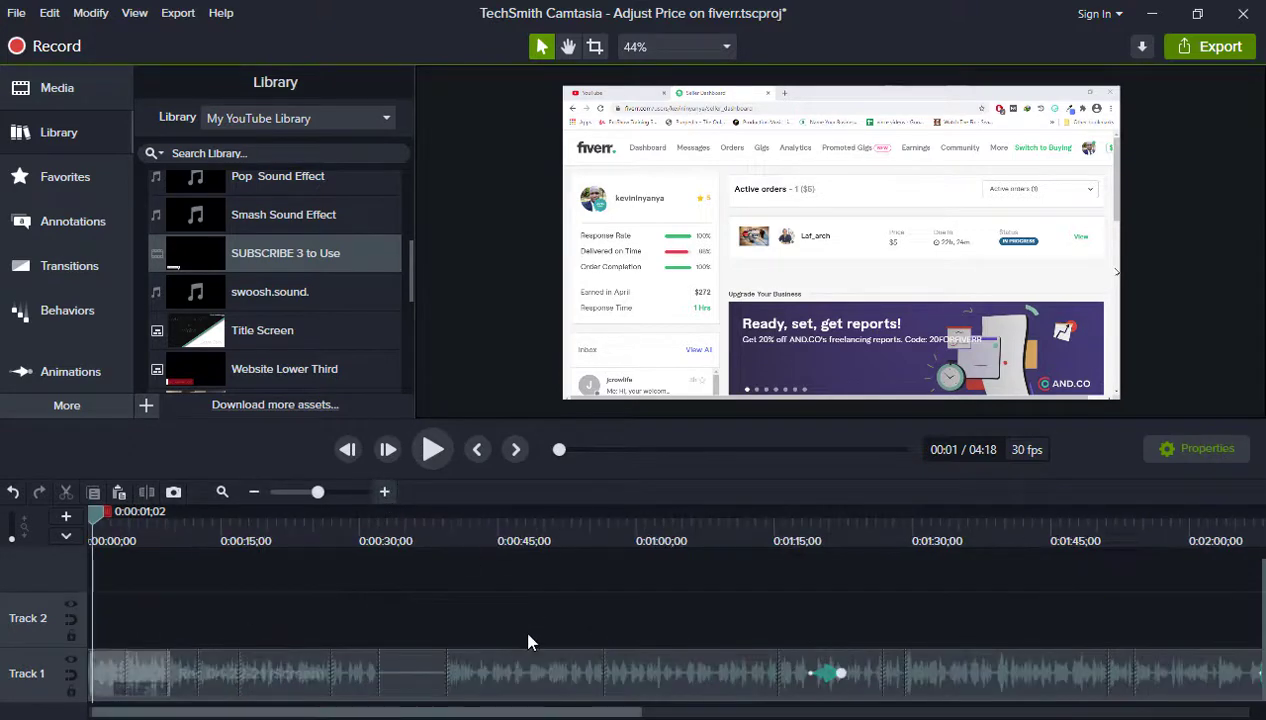
pyautogui.hscroll(2, 528, 641)
pyautogui.hscroll(10, 675, 640)
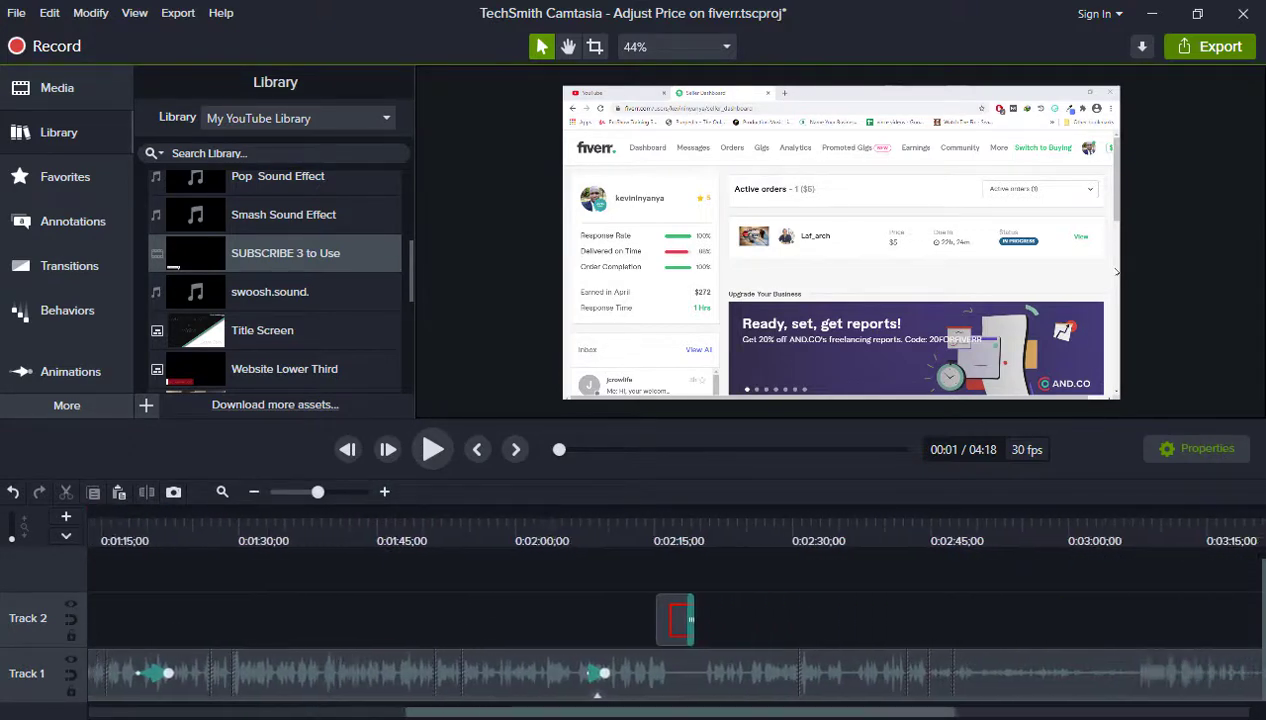
pyautogui.moveTo(1163, 619); pyautogui.dragTo(1127, 617)
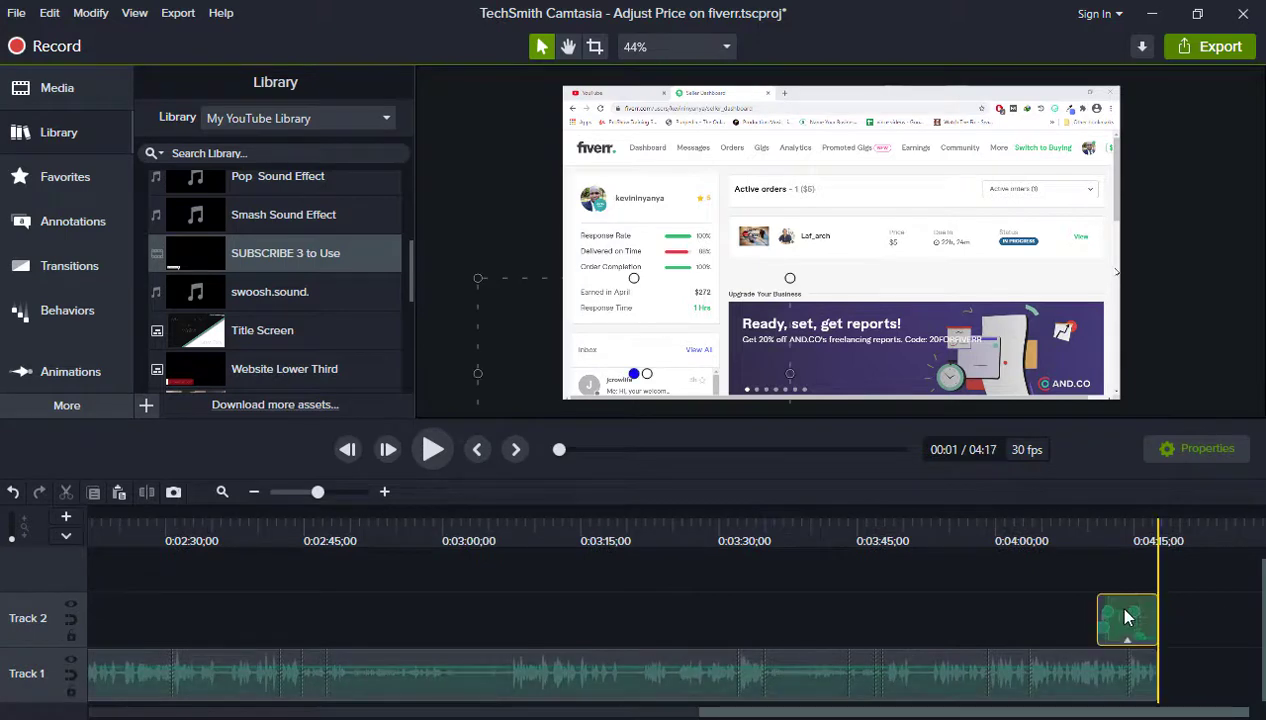
# Play the recording from its beginning and stop at 0:00:09;06, where the introduction ends.
pyautogui.moveTo(893, 715); pyautogui.dragTo(150, 718)
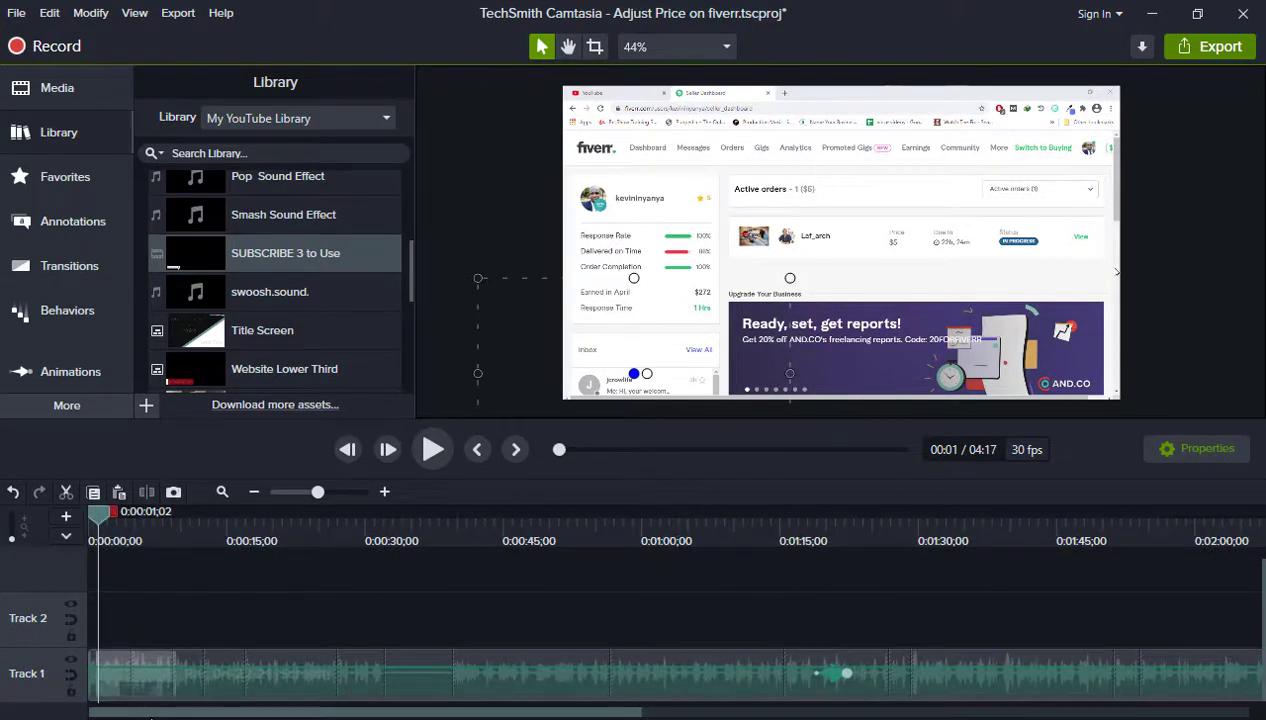
pyautogui.click(234, 540)
pyautogui.moveTo(258, 531); pyautogui.dragTo(105, 512)
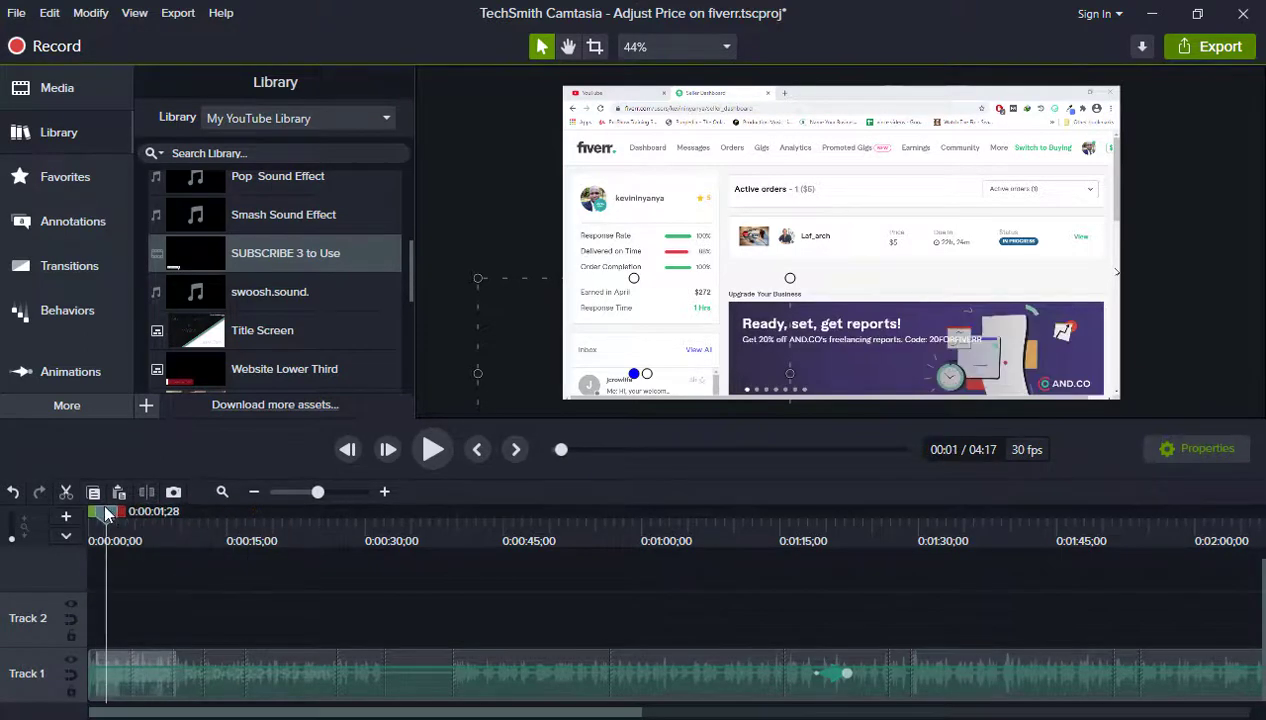
pyautogui.click(385, 492)
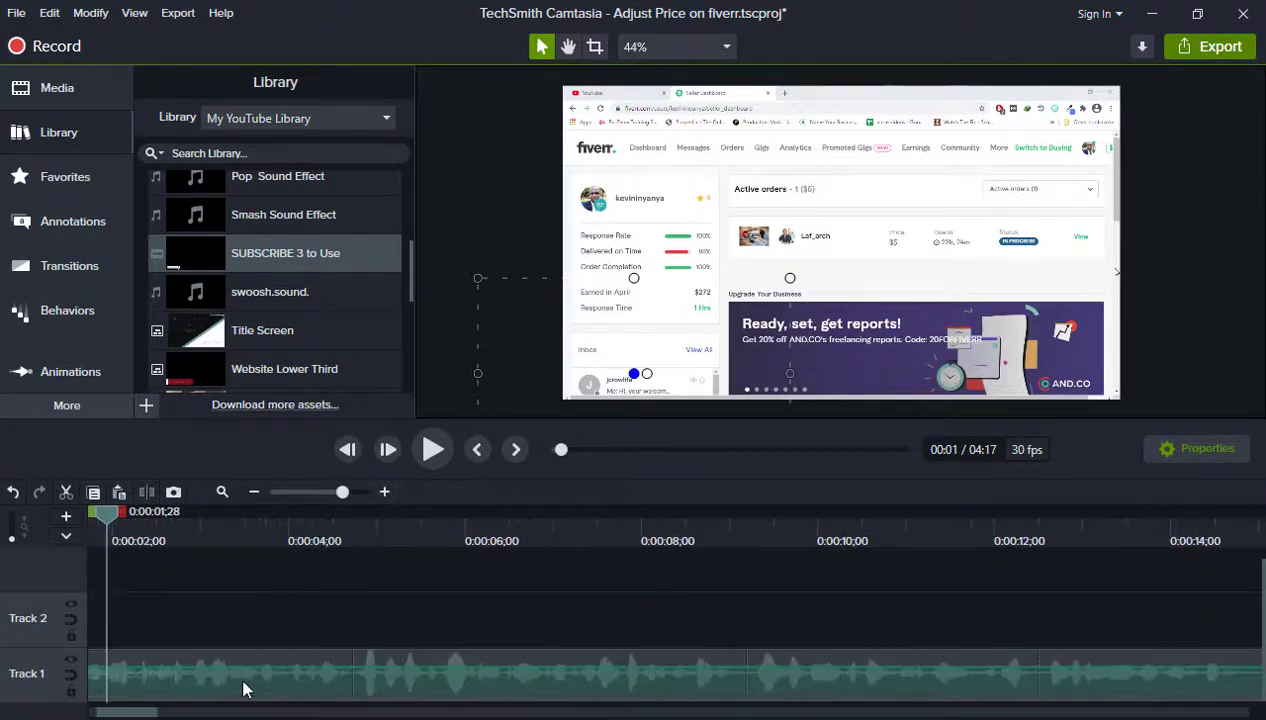
pyautogui.moveTo(132, 716); pyautogui.dragTo(125, 716)
pyautogui.moveTo(272, 524); pyautogui.dragTo(90, 516)
pyautogui.press('space')
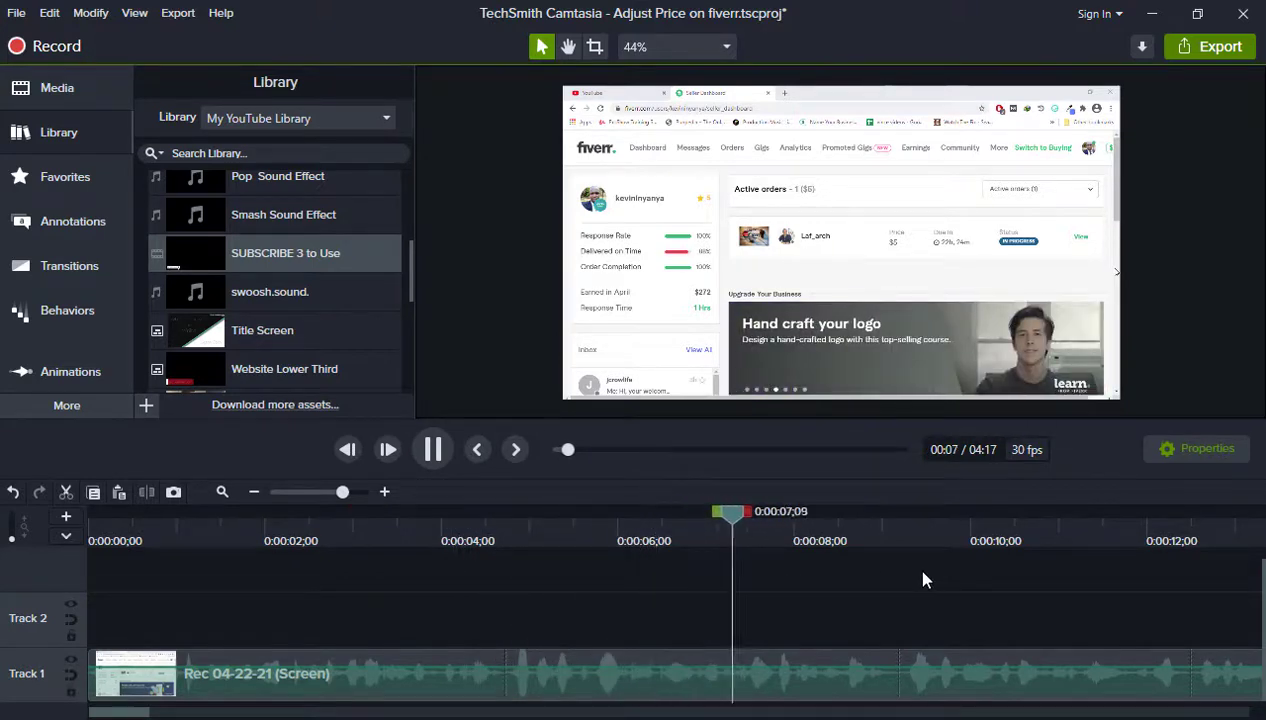
pyautogui.press('space')
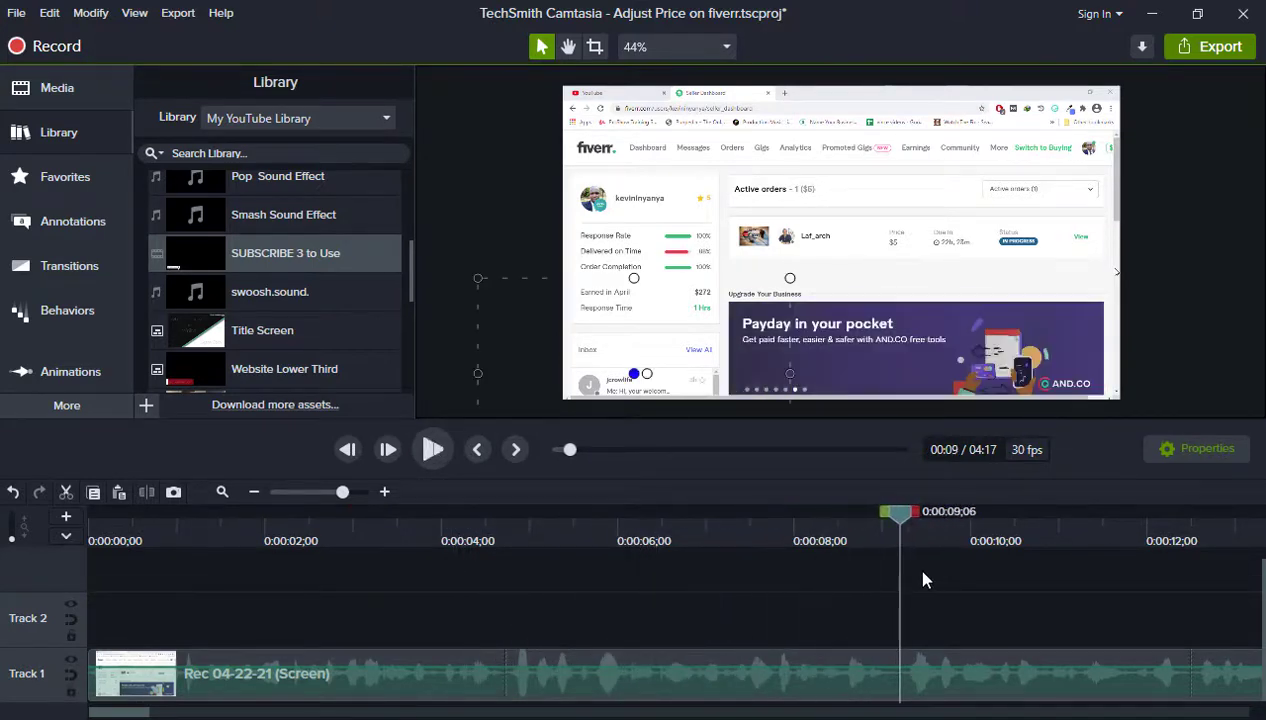
# Split the recording on Track 1 at 0:00:09;06.
pyautogui.moveTo(899, 523)
pyautogui.mouseDown()
pyautogui.moveTo(884, 523)
pyautogui.moveTo(896, 524)
pyautogui.mouseUp()
pyautogui.moveTo(898, 528); pyautogui.dragTo(900, 528)
pyautogui.click(873, 680)
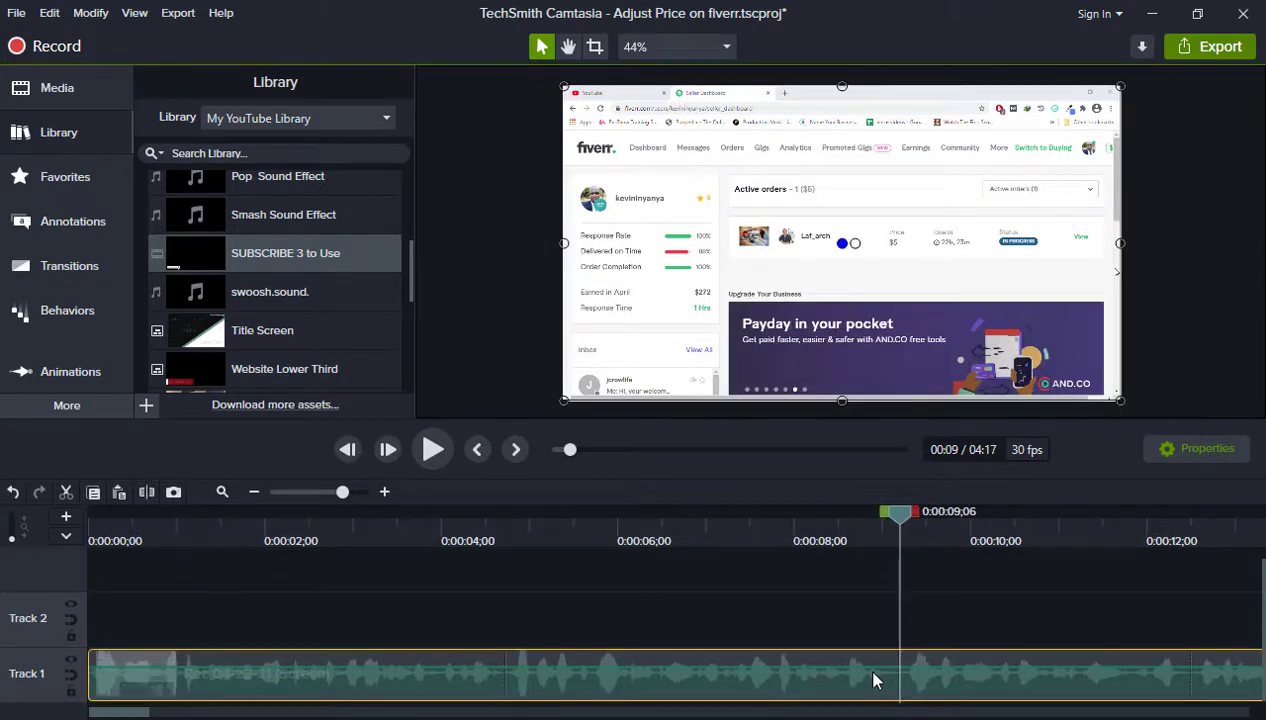
pyautogui.press('s')
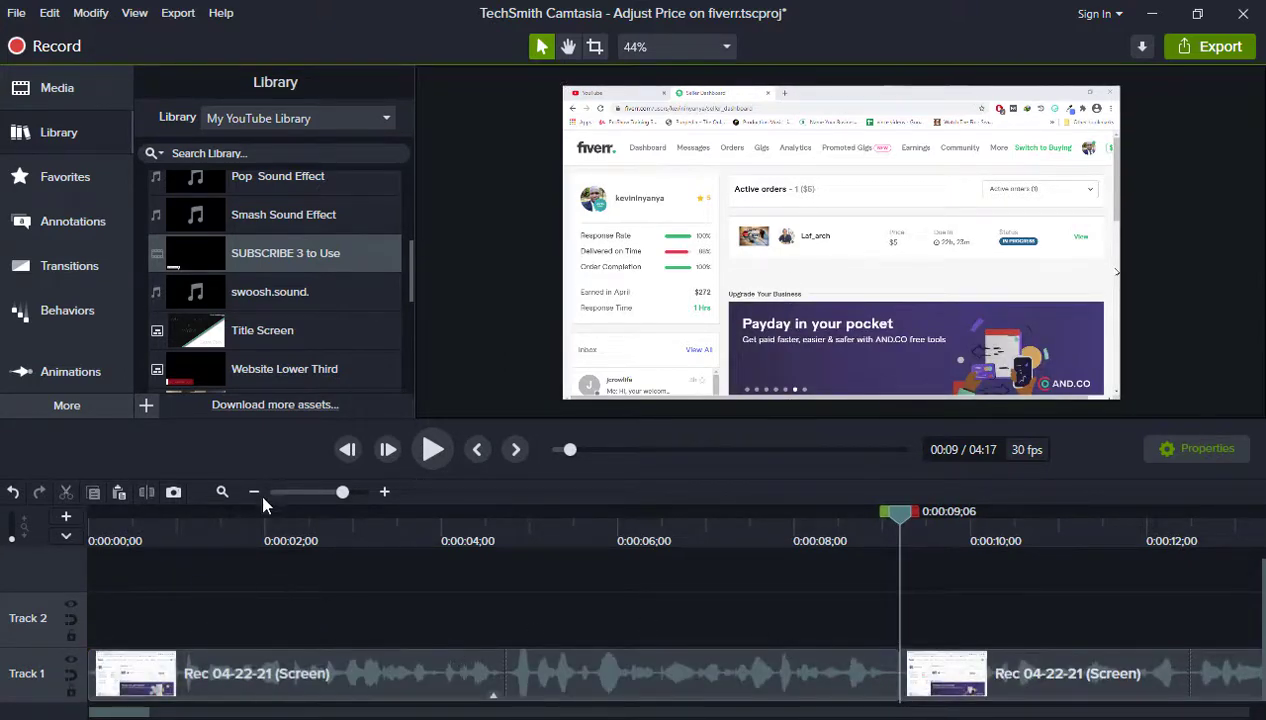
# Move everything after the split on both tracks later together, leaving a gap of about a minute and a half behind the introduction.
pyautogui.click(254, 492)
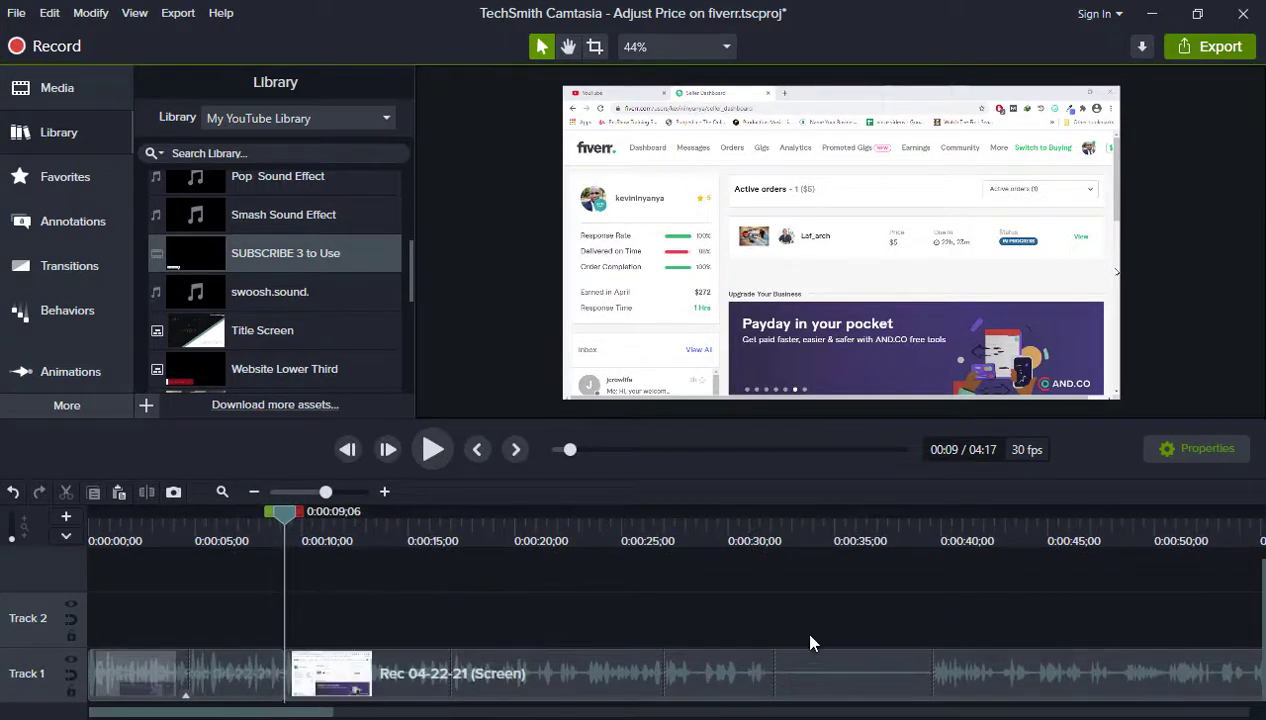
pyautogui.click(1052, 700)
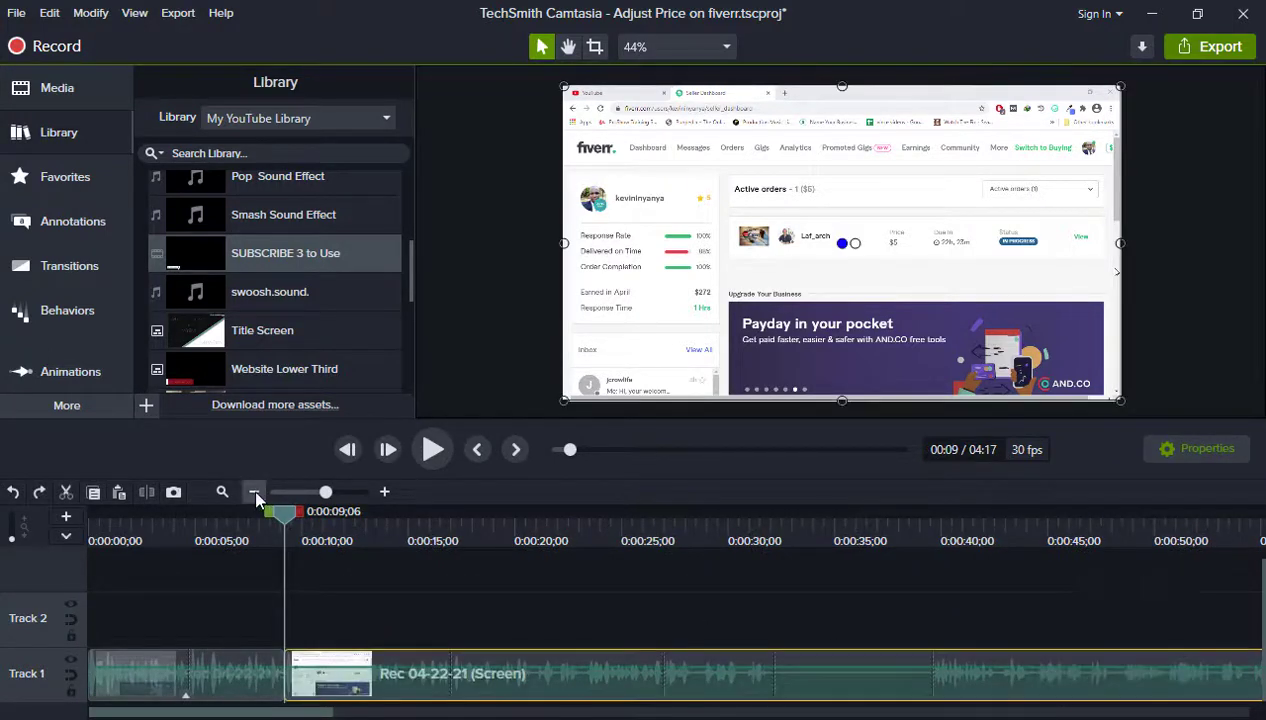
pyautogui.click(256, 495)
pyautogui.moveTo(216, 573)
pyautogui.mouseDown()
pyautogui.moveTo(240, 616)
pyautogui.moveTo(1085, 703)
pyautogui.moveTo(1222, 703)
pyautogui.moveTo(1078, 703)
pyautogui.mouseUp()
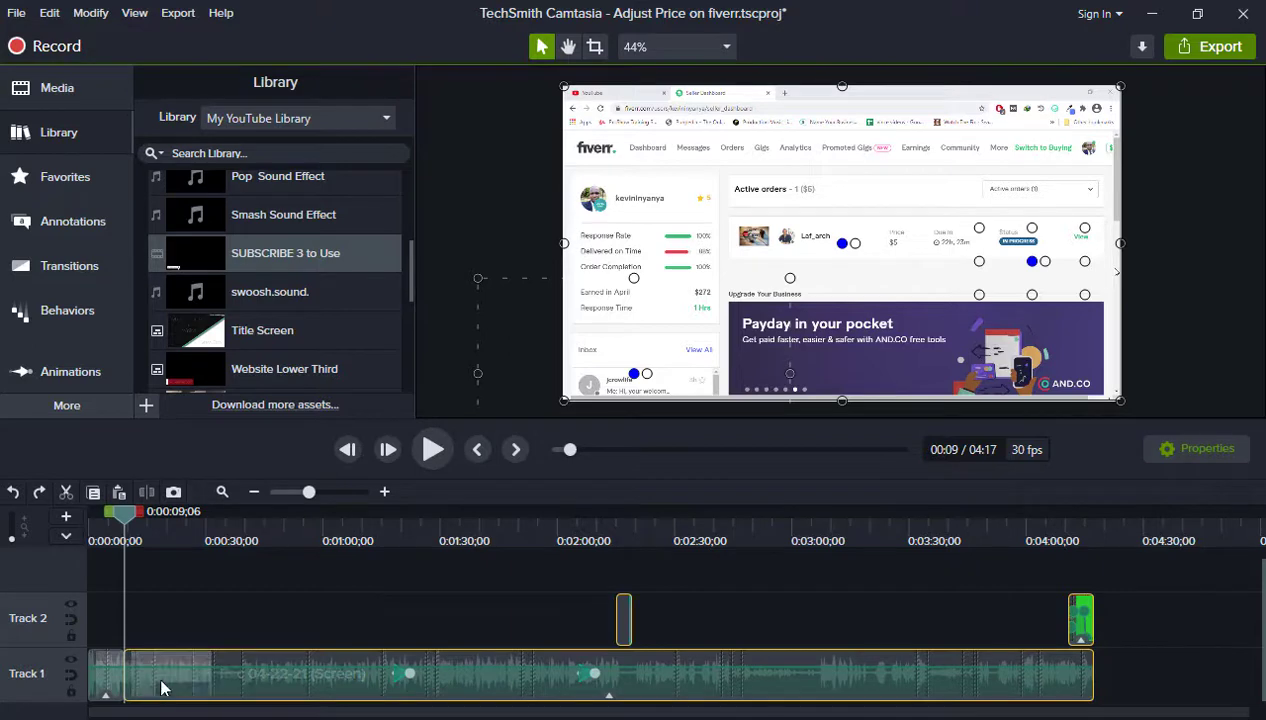
pyautogui.moveTo(161, 688); pyautogui.dragTo(549, 714)
# Start importing a zipped library and browse to the 2021 TUTORIALS folder inside YOUTUBE RECORDINGS on the Online Stuff (D:) drive.
pyautogui.scroll(3, 315, 315)
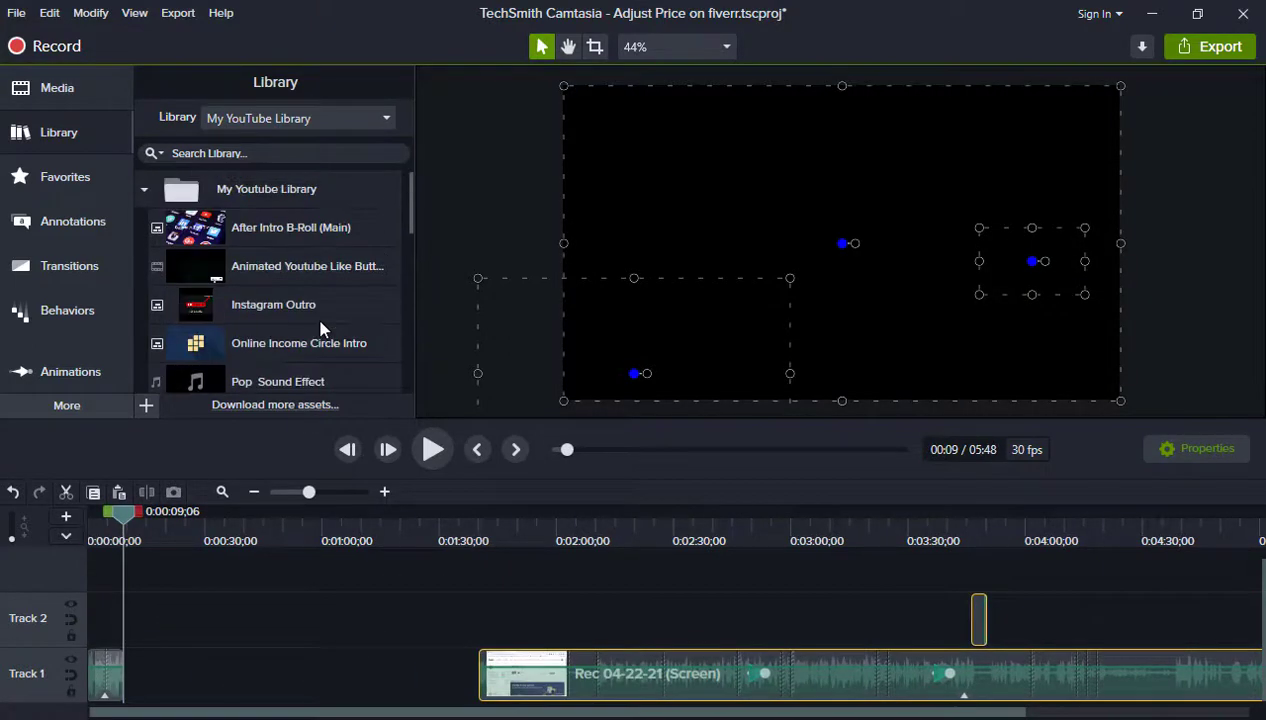
pyautogui.scroll(-10, 320, 328)
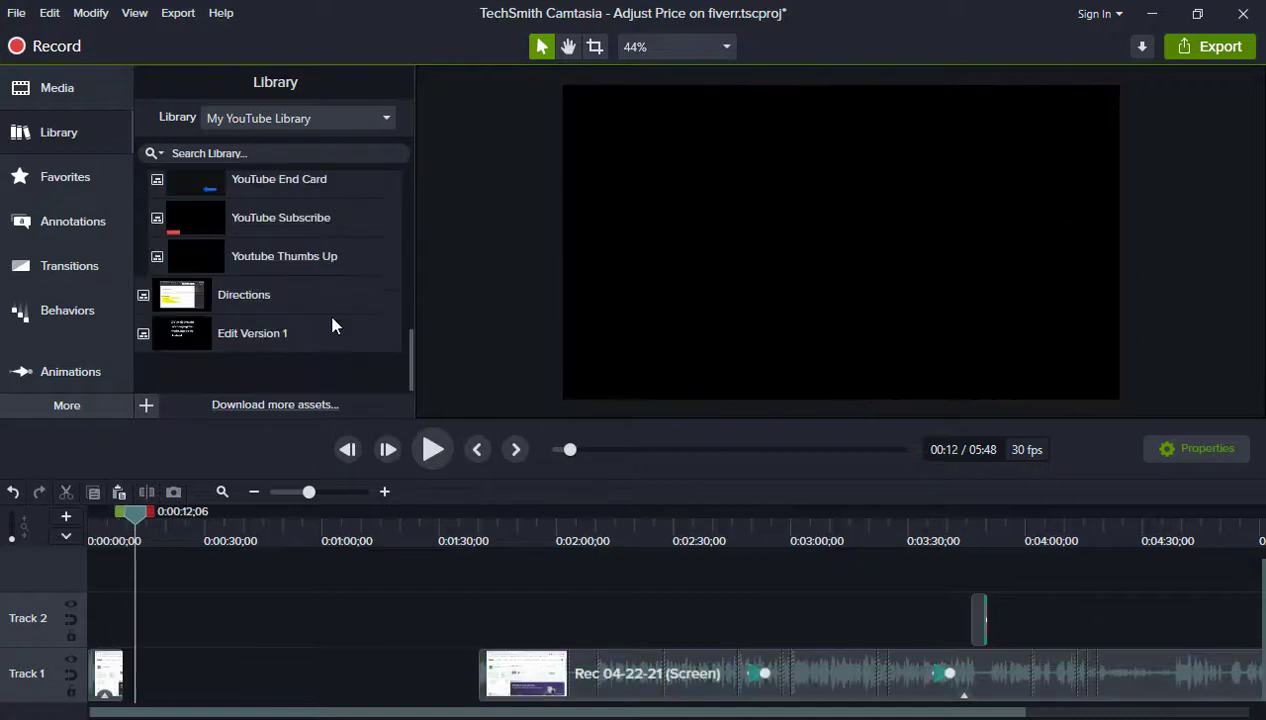
pyautogui.rightClick(290, 370)
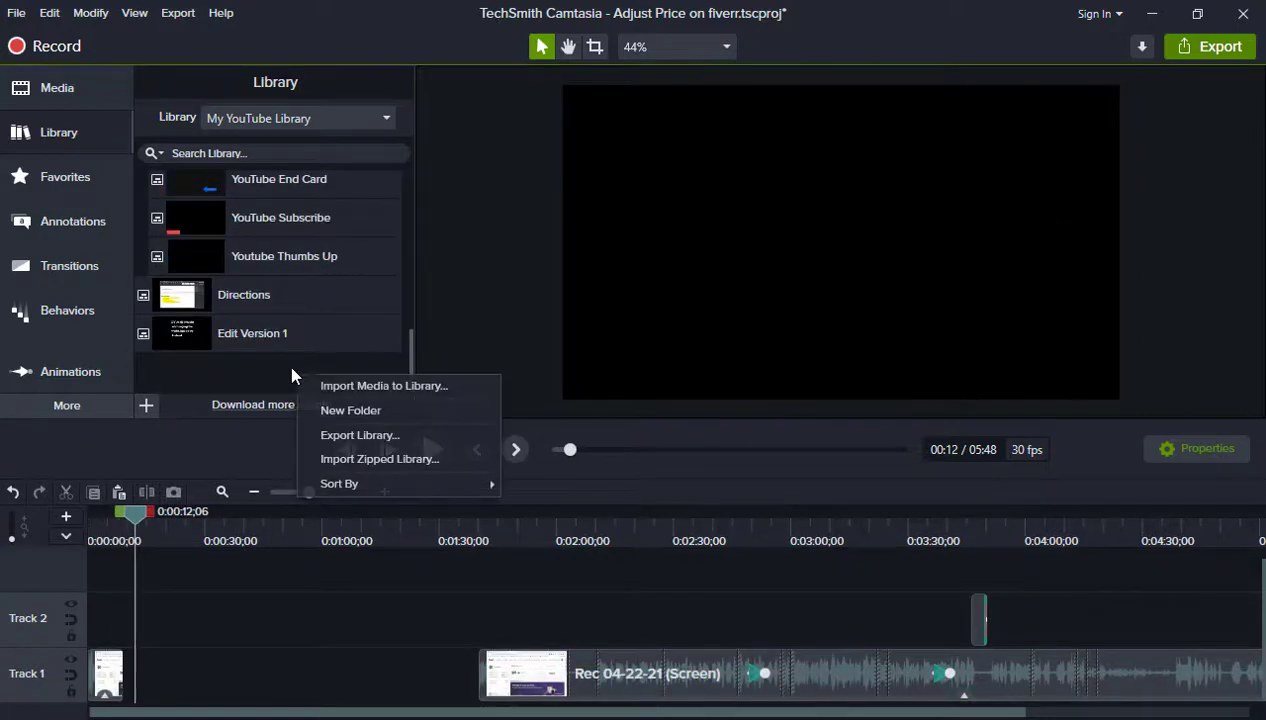
pyautogui.click(376, 468)
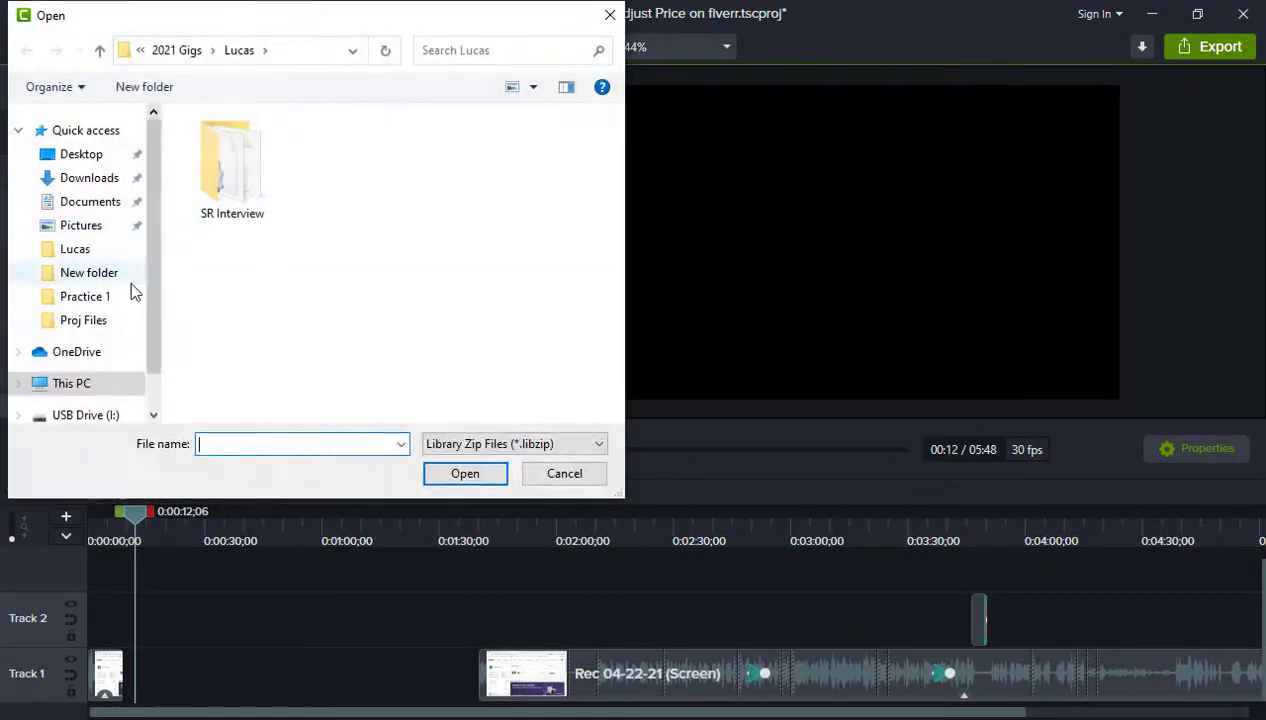
pyautogui.click(94, 387)
pyautogui.scroll(-2, 466, 277)
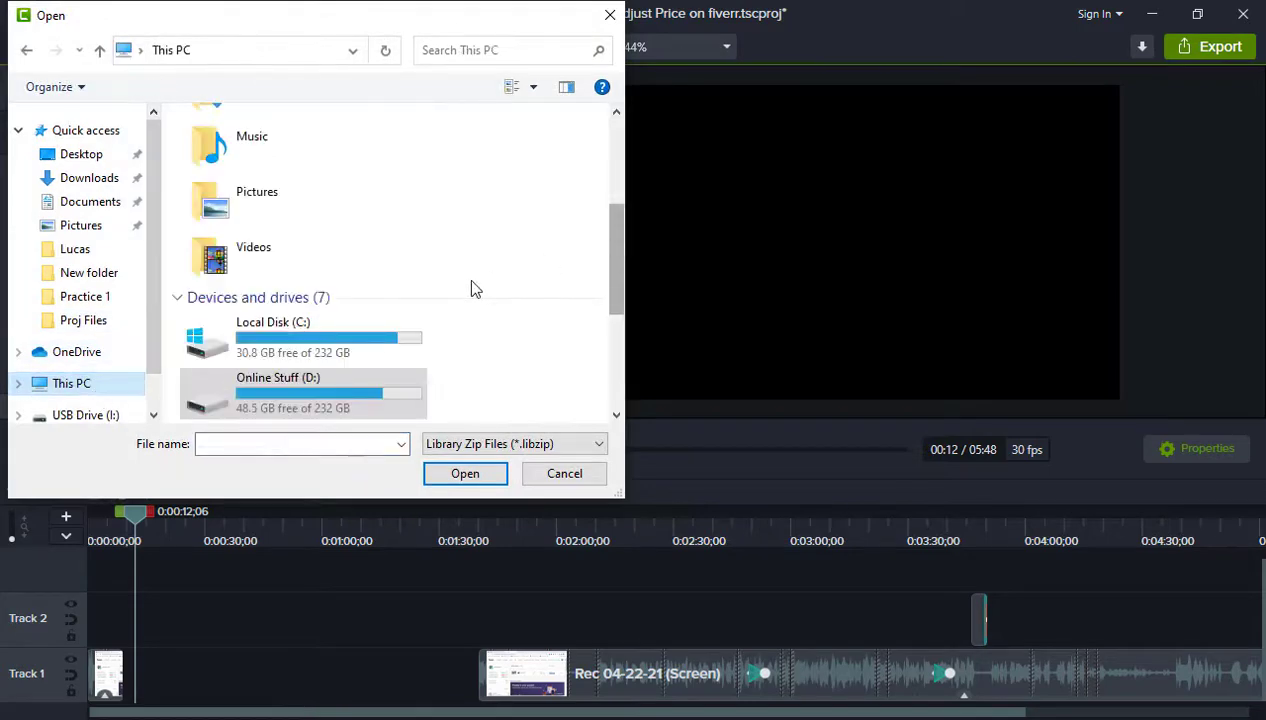
pyautogui.doubleClick(313, 386)
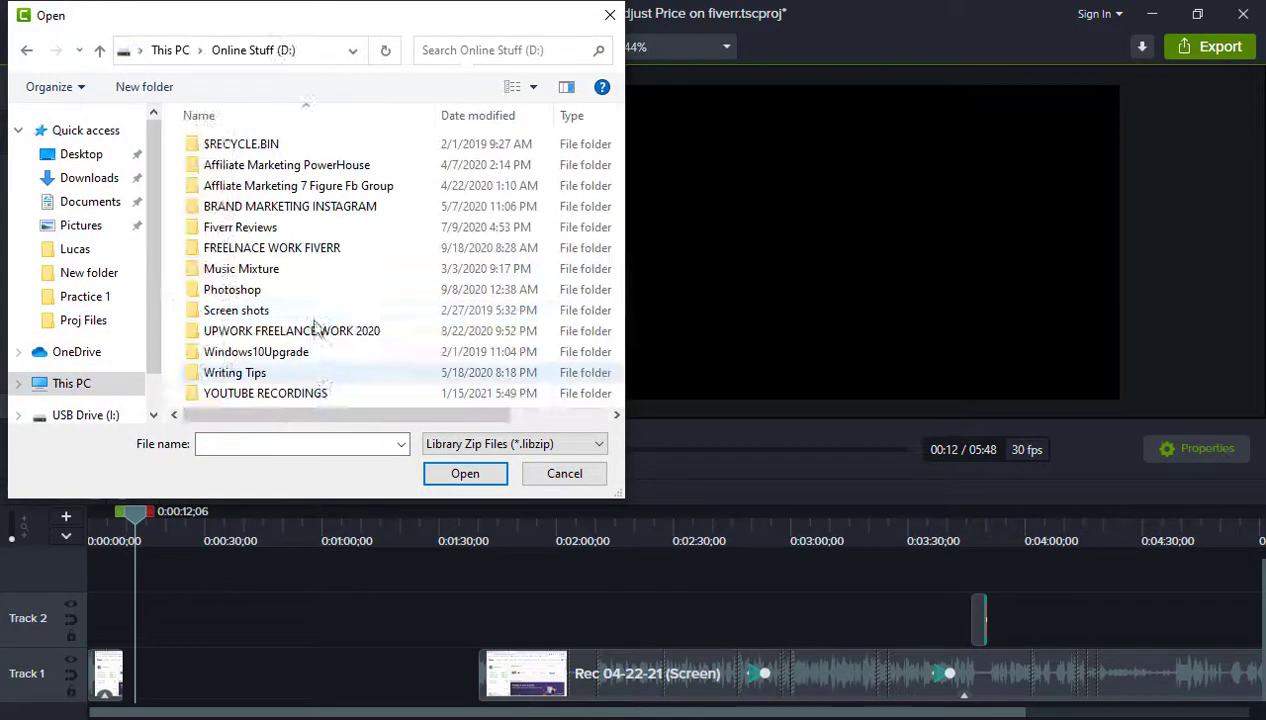
pyautogui.doubleClick(309, 395)
pyautogui.doubleClick(262, 205)
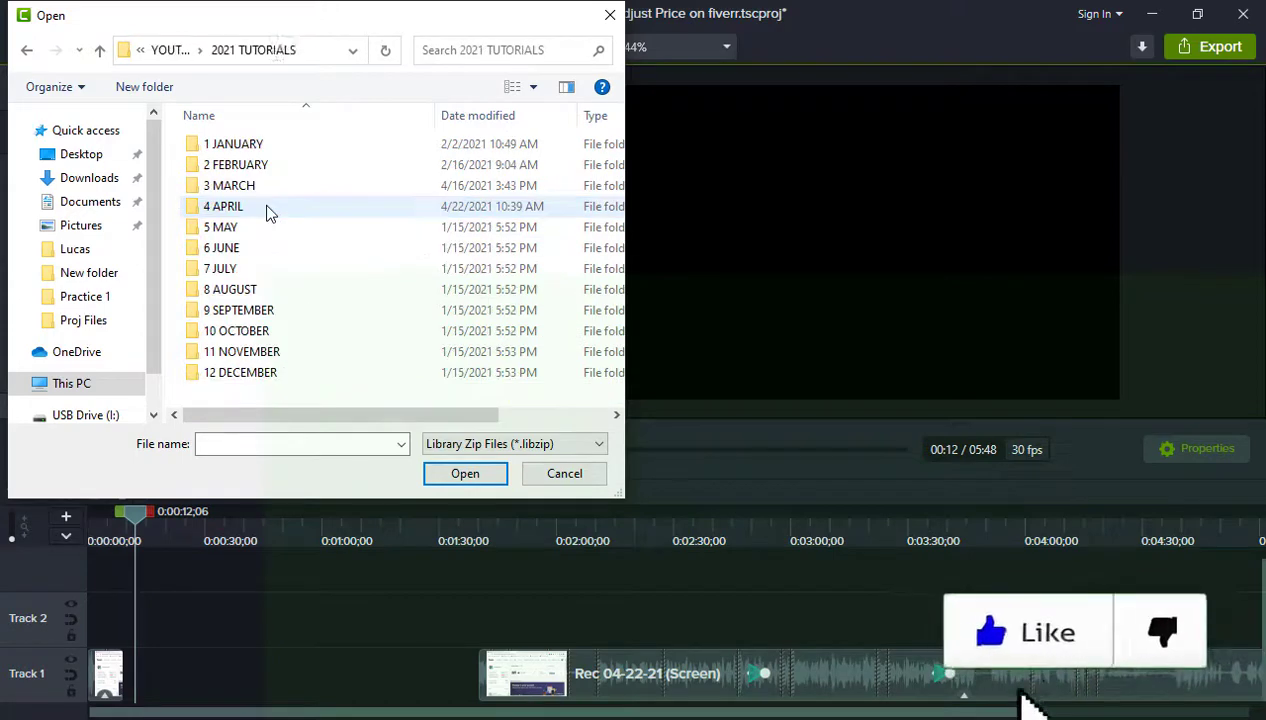
# Import LibPkg_2021-04-16-154323.libzip from the 3 MARCH folder as a new library.
pyautogui.doubleClick(262, 187)
pyautogui.click(277, 192)
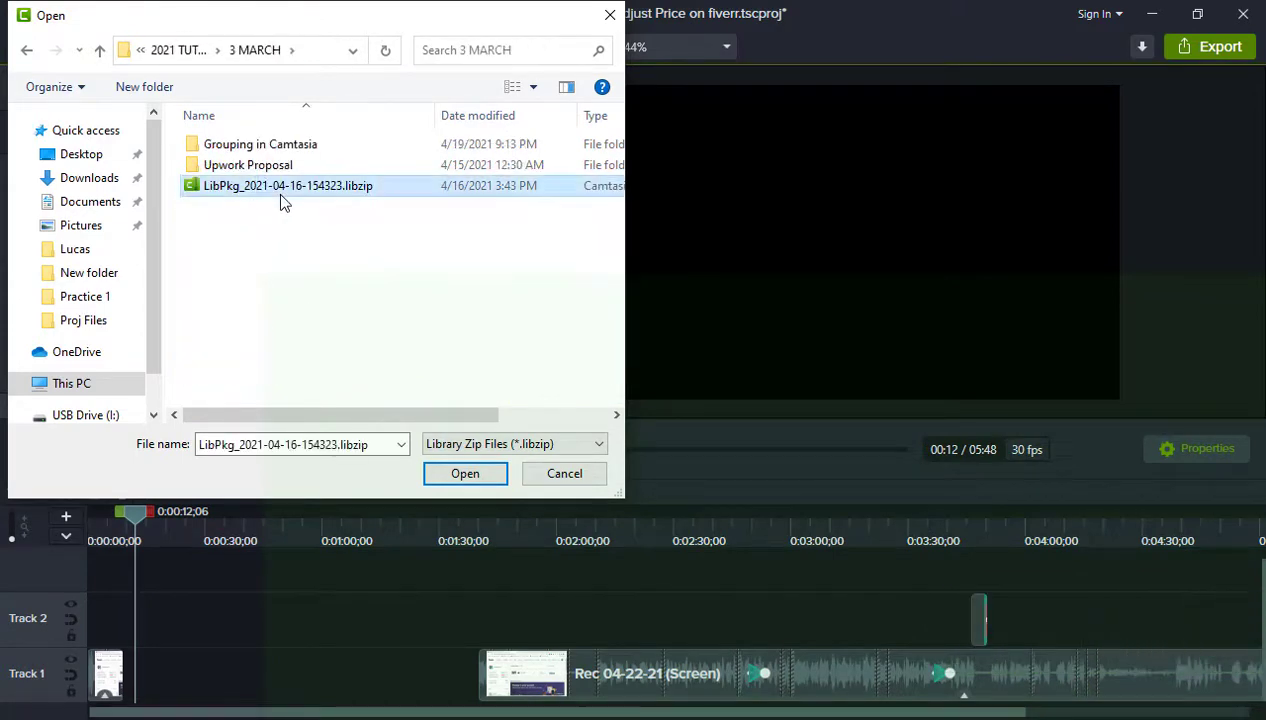
pyautogui.click(466, 475)
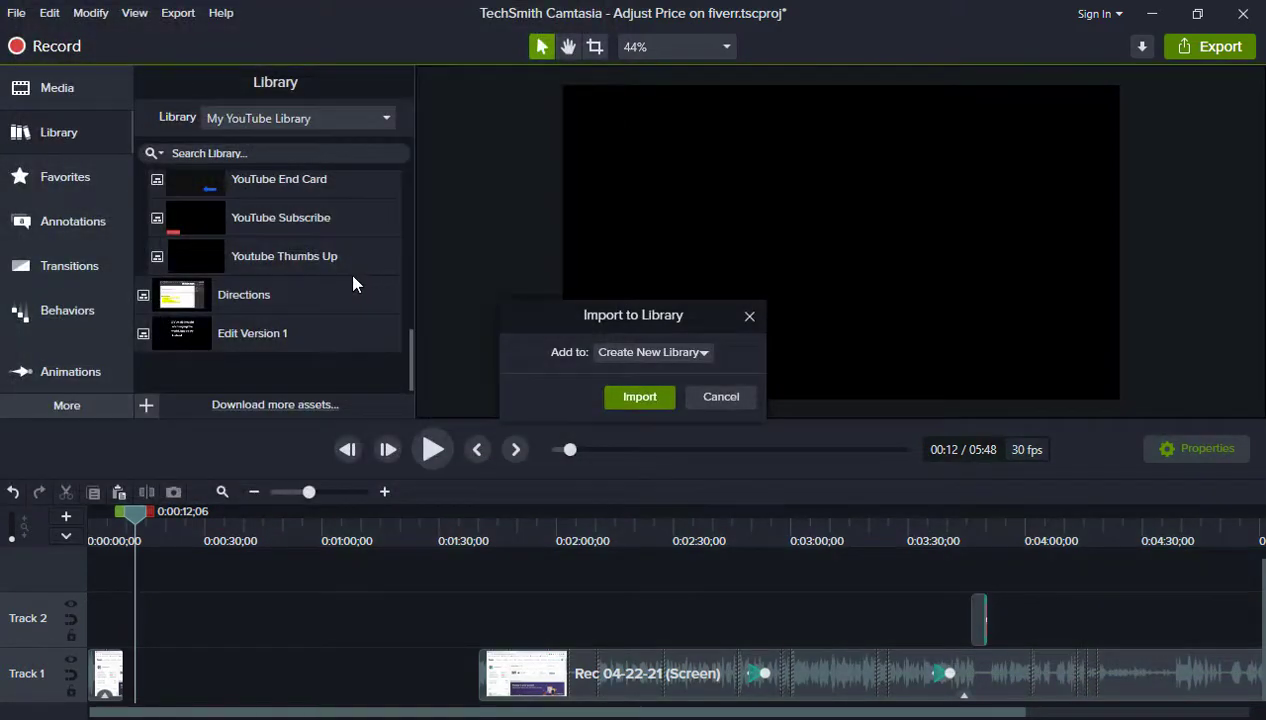
pyautogui.click(643, 403)
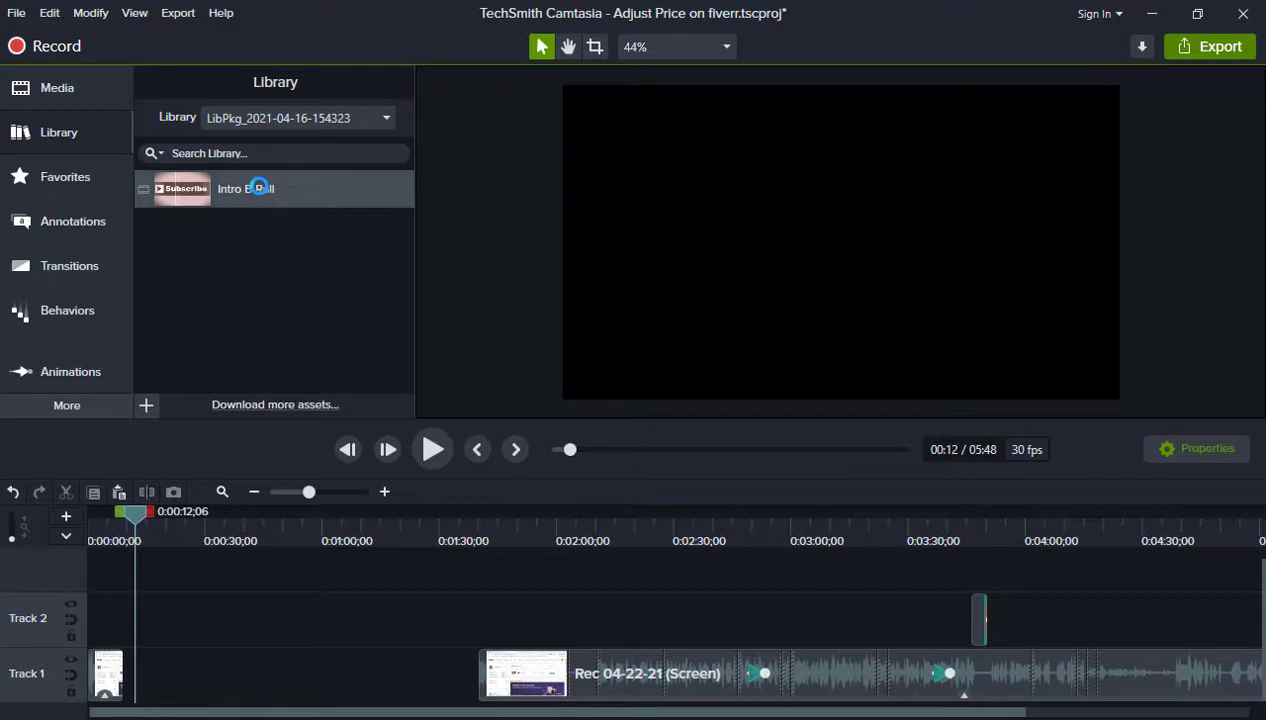
# Insert Intro B-Roll on Track 1 behind the introduction and move the remaining clips on both tracks earlier, closing the gap behind it.
pyautogui.moveTo(256, 188); pyautogui.dragTo(170, 700)
pyautogui.moveTo(213, 615); pyautogui.dragTo(152, 705)
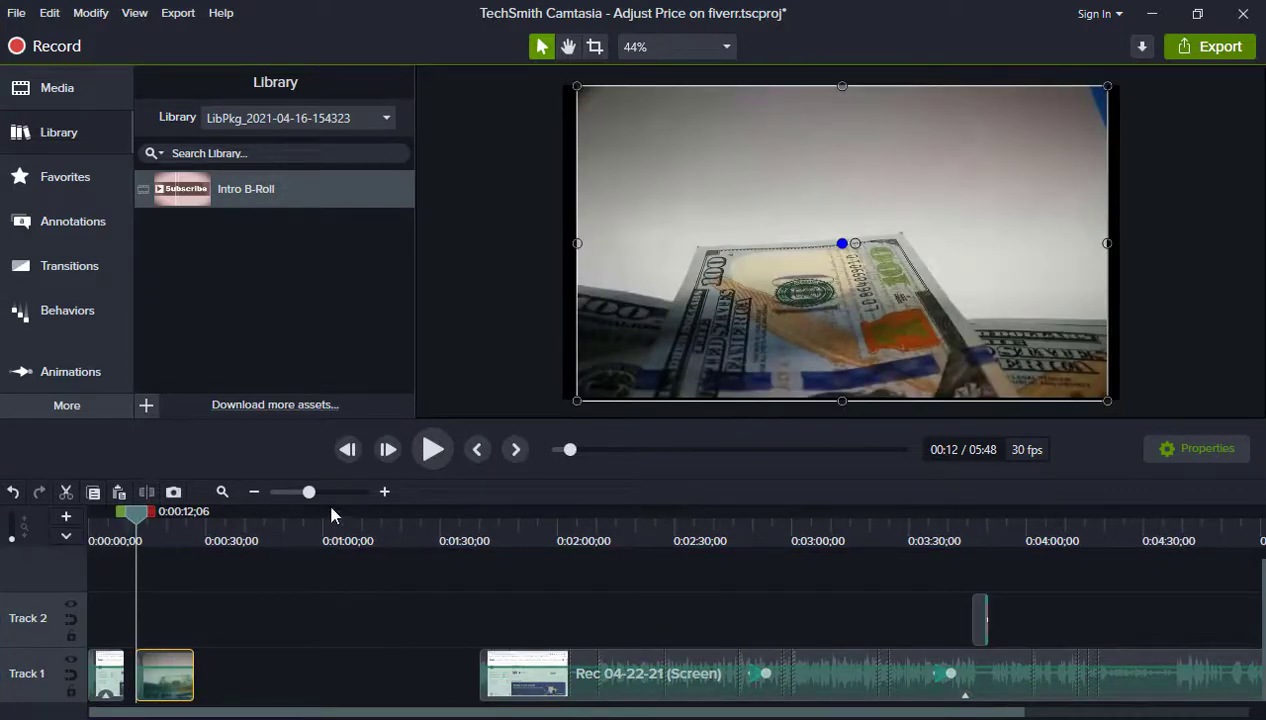
pyautogui.click(254, 492)
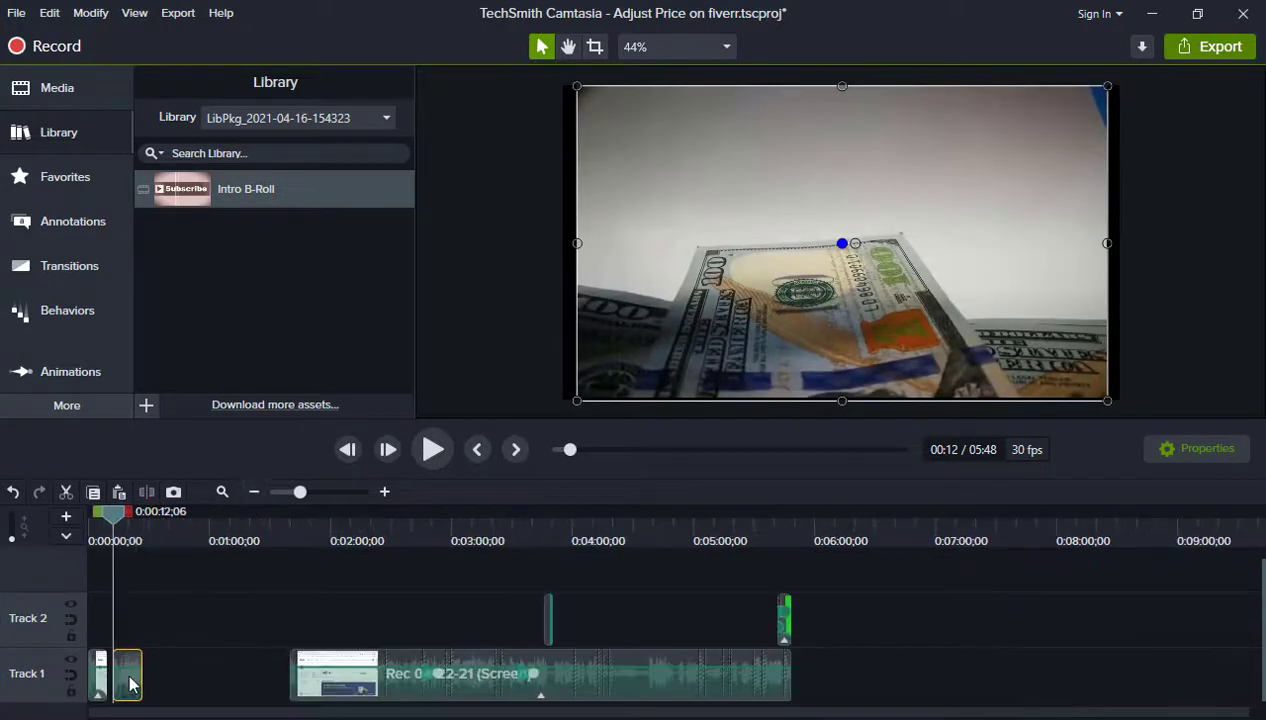
pyautogui.moveTo(396, 568); pyautogui.dragTo(790, 691)
pyautogui.moveTo(593, 690); pyautogui.dragTo(441, 703)
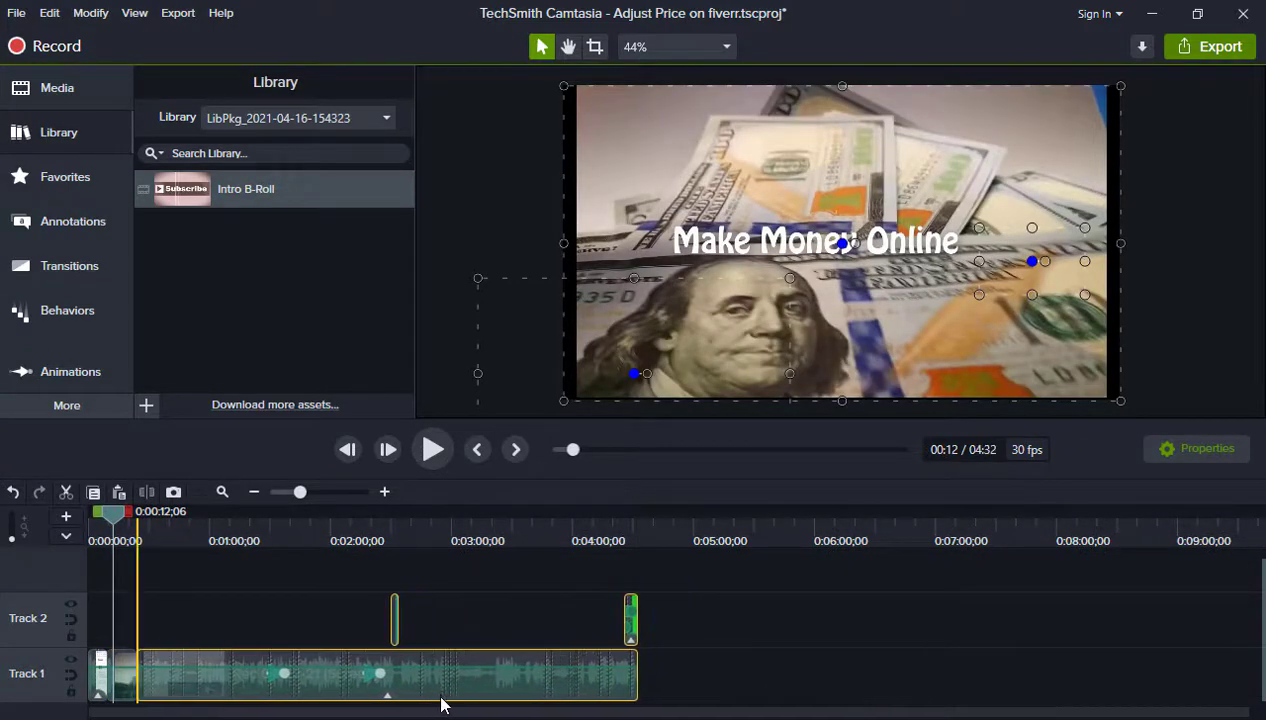
# Play the timeline from 0:00:07;10 to 0:00:24;20 to review the Intro B-Roll between the two recording parts.
pyautogui.click(384, 493)
pyautogui.click(384, 492)
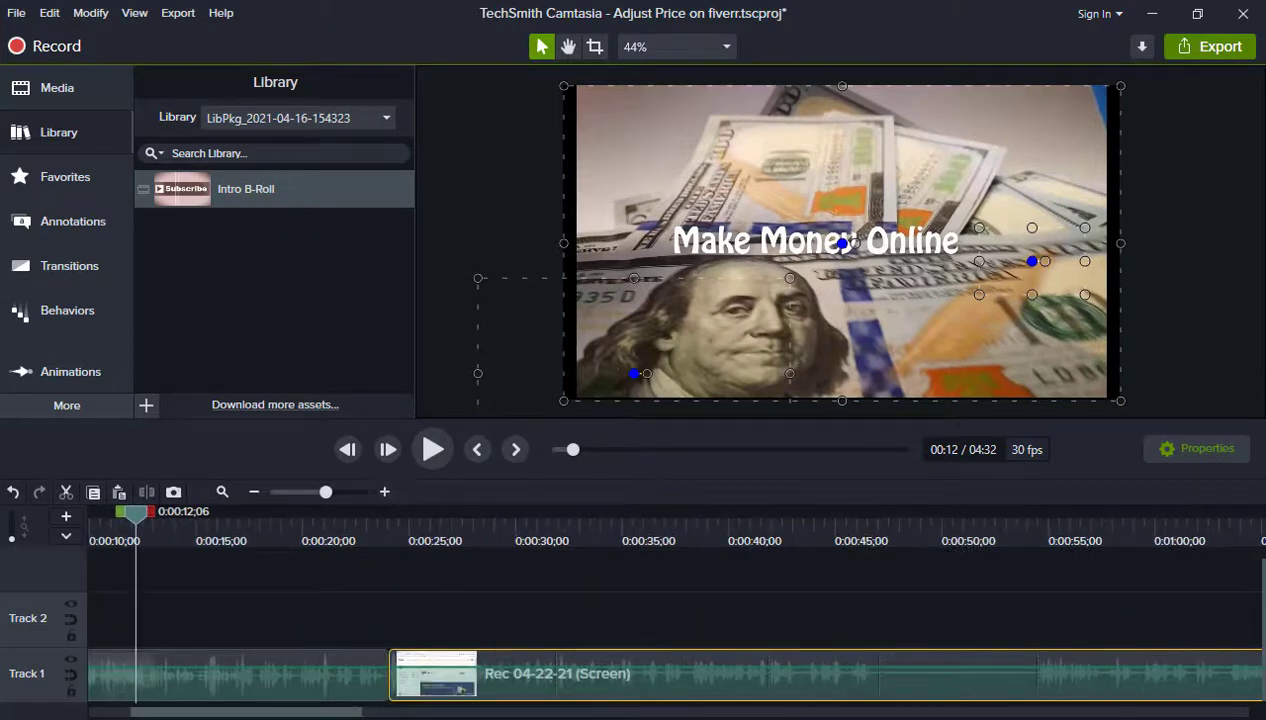
pyautogui.moveTo(298, 714); pyautogui.dragTo(251, 713)
pyautogui.moveTo(352, 543); pyautogui.dragTo(243, 510)
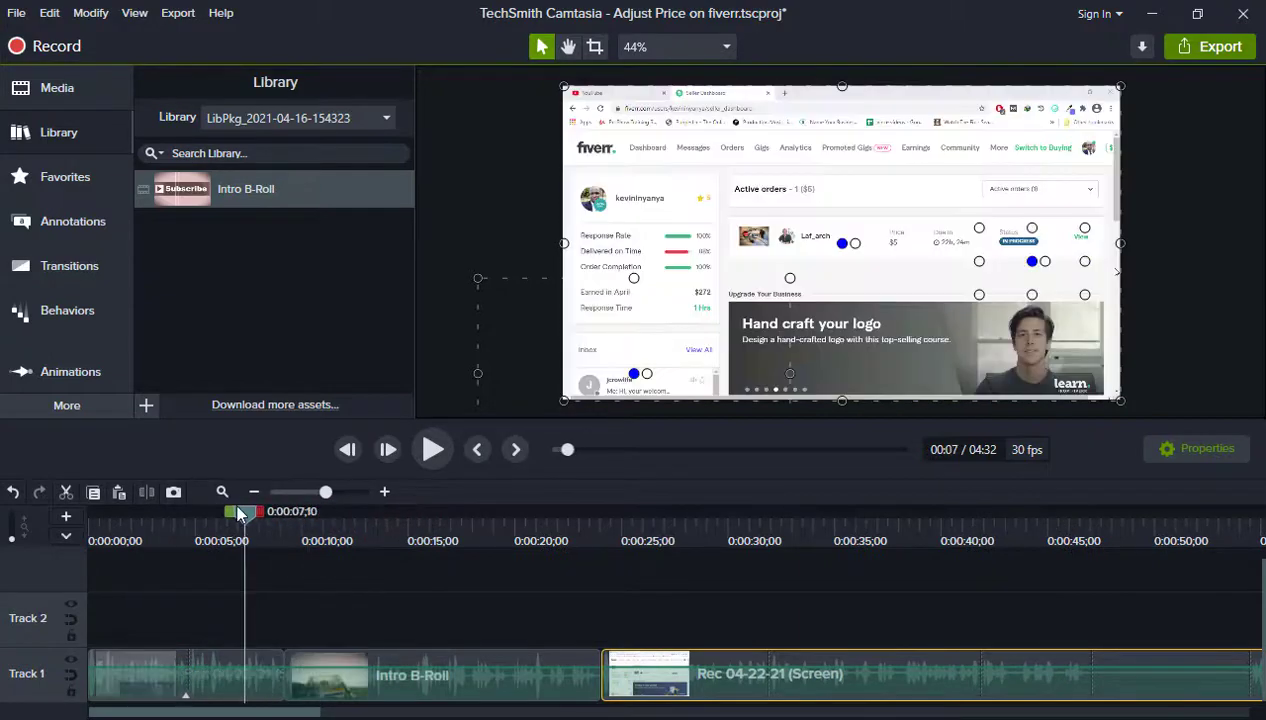
pyautogui.press('space')
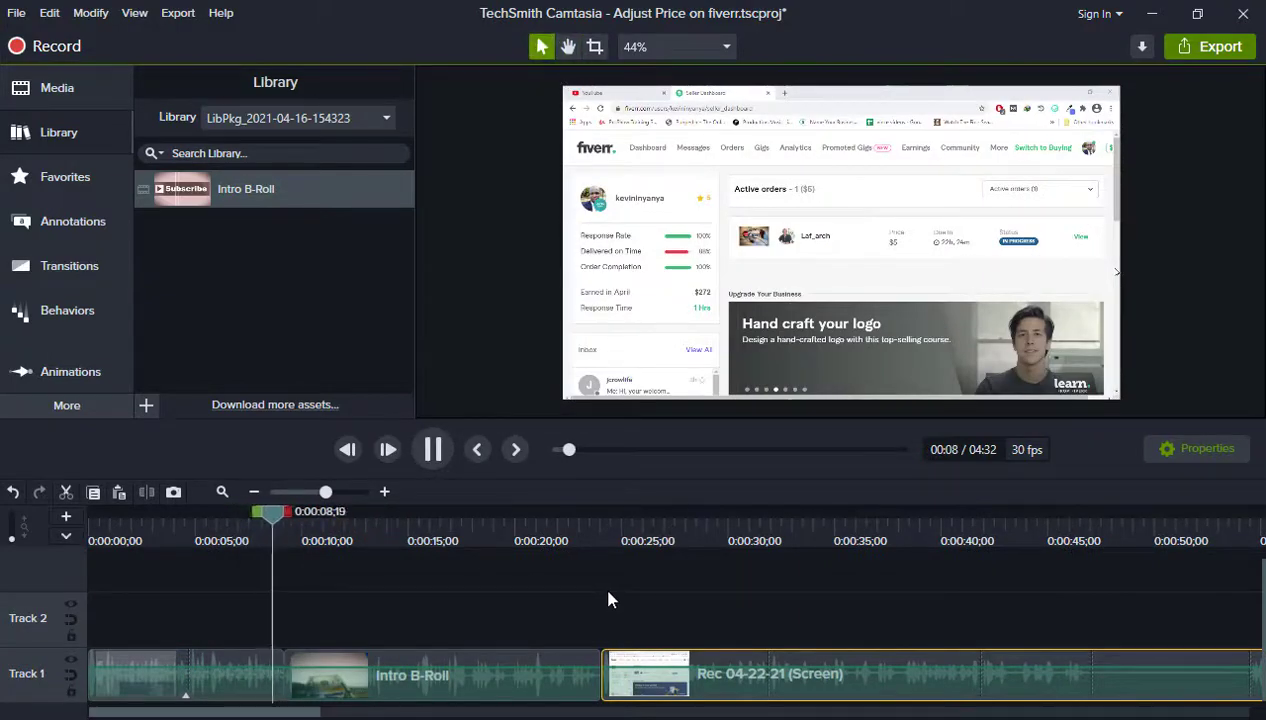
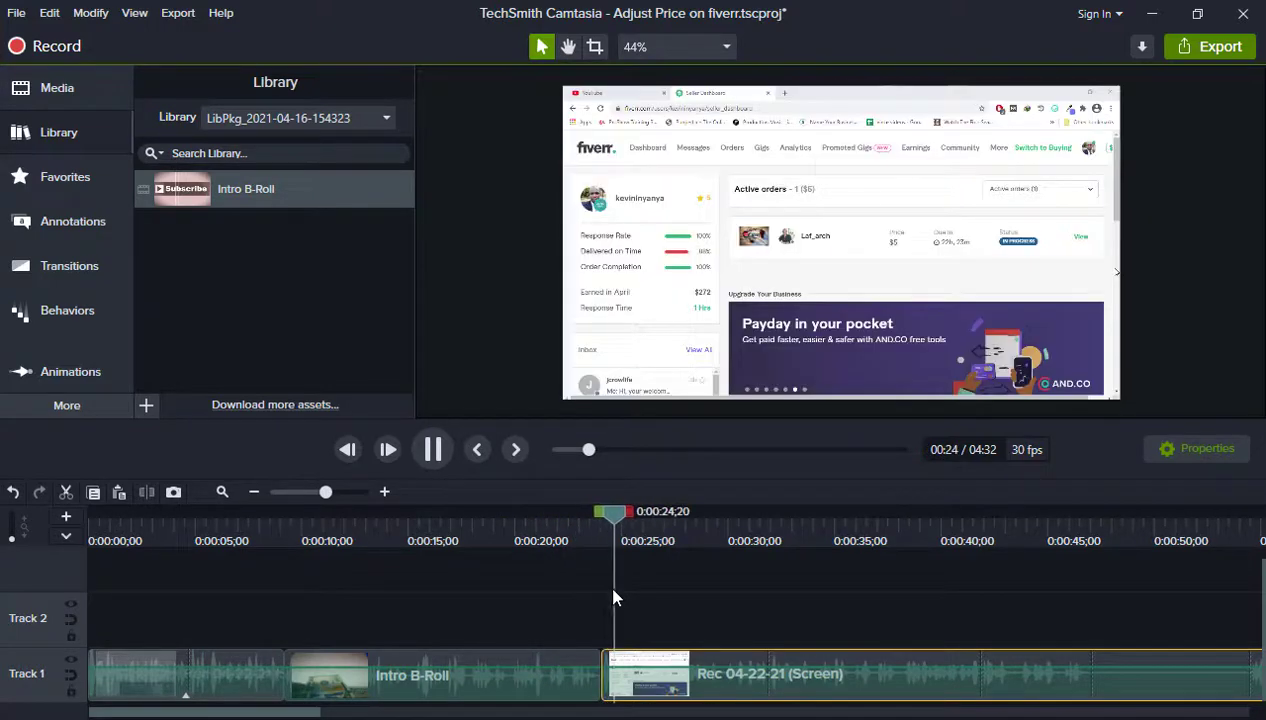
pyautogui.press('space')
# Move the Intro B-Roll clip up to Track 3 and enlarge it on the canvas to cover the black side margins.
pyautogui.moveTo(620, 510); pyautogui.dragTo(552, 511)
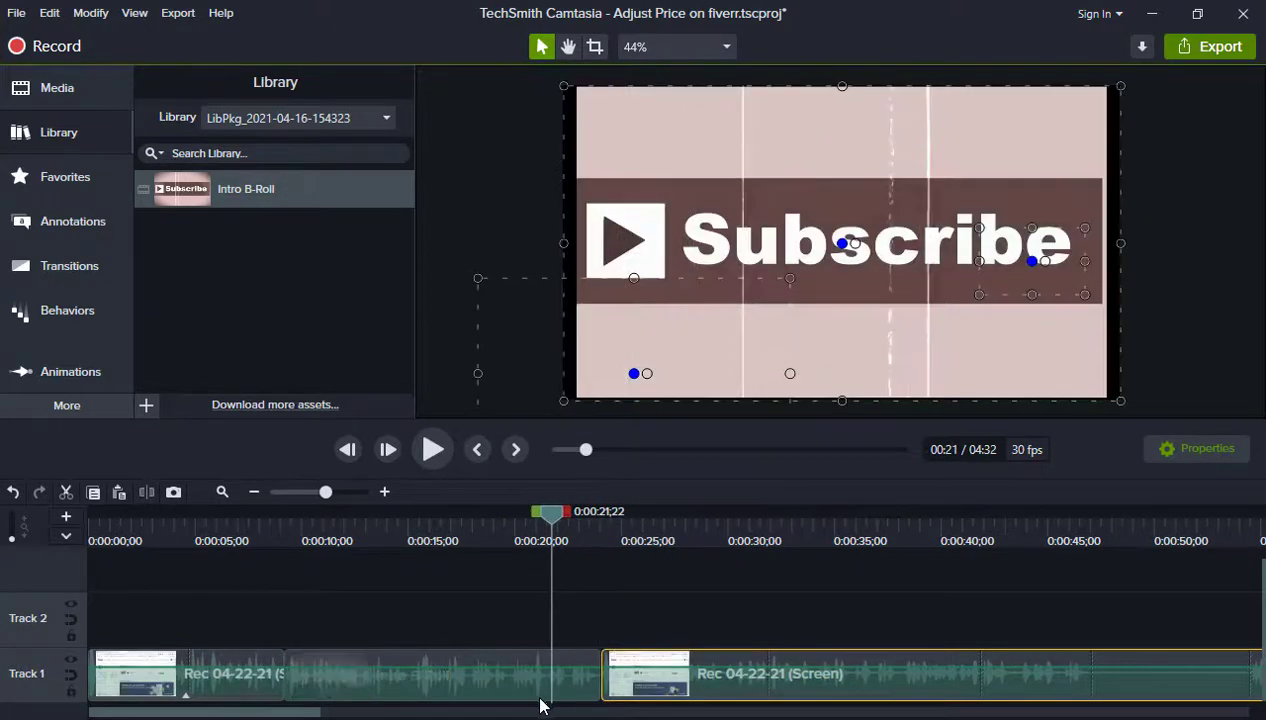
pyautogui.moveTo(823, 397); pyautogui.dragTo(860, 145)
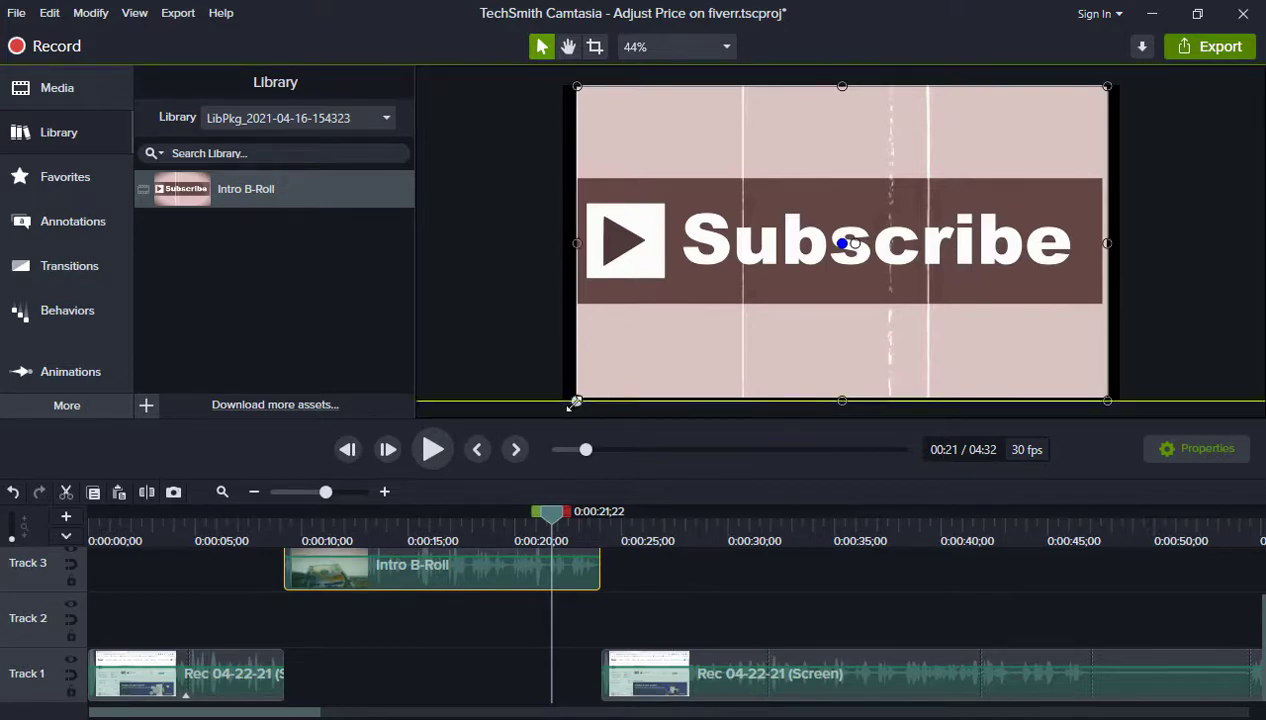
pyautogui.moveTo(576, 401); pyautogui.dragTo(563, 407)
pyautogui.moveTo(1108, 85); pyautogui.dragTo(1120, 84)
pyautogui.click(1237, 237)
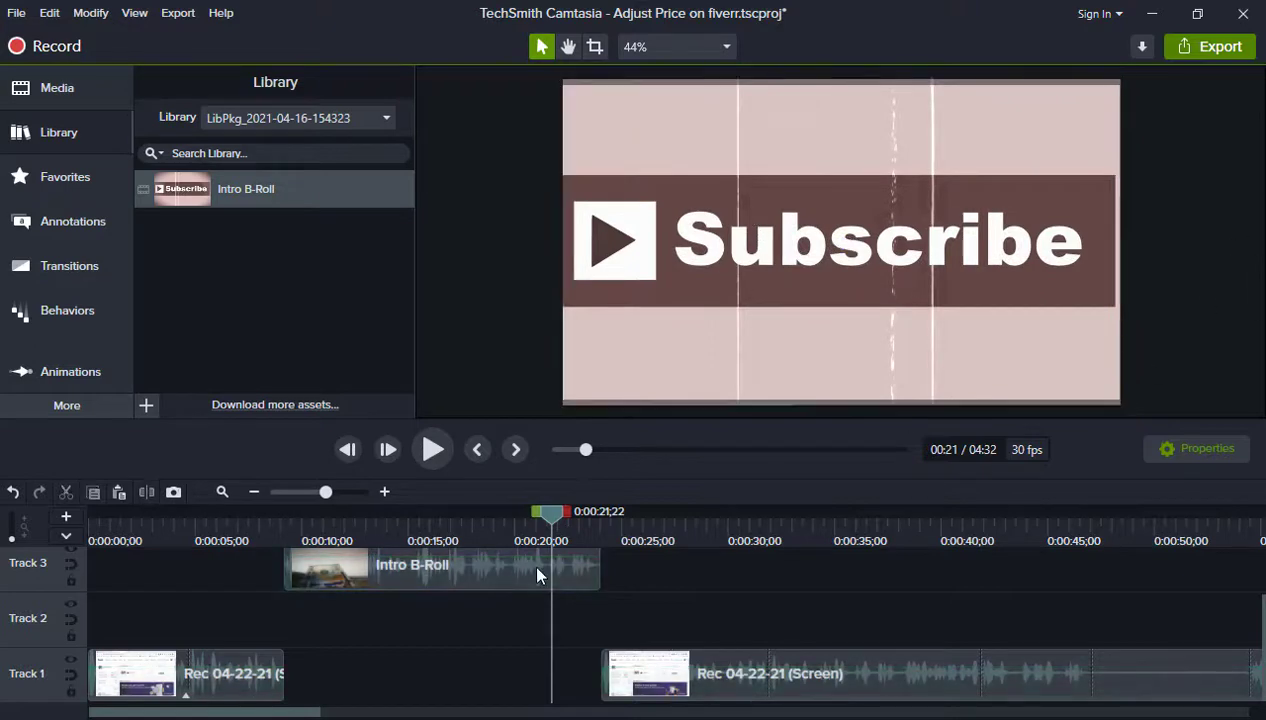
# Move the Intro B-Roll clip back to Track 1 between the two recording parts and return the playhead to 0:00:00;00.
pyautogui.moveTo(452, 566); pyautogui.dragTo(446, 688)
pyautogui.click(458, 590)
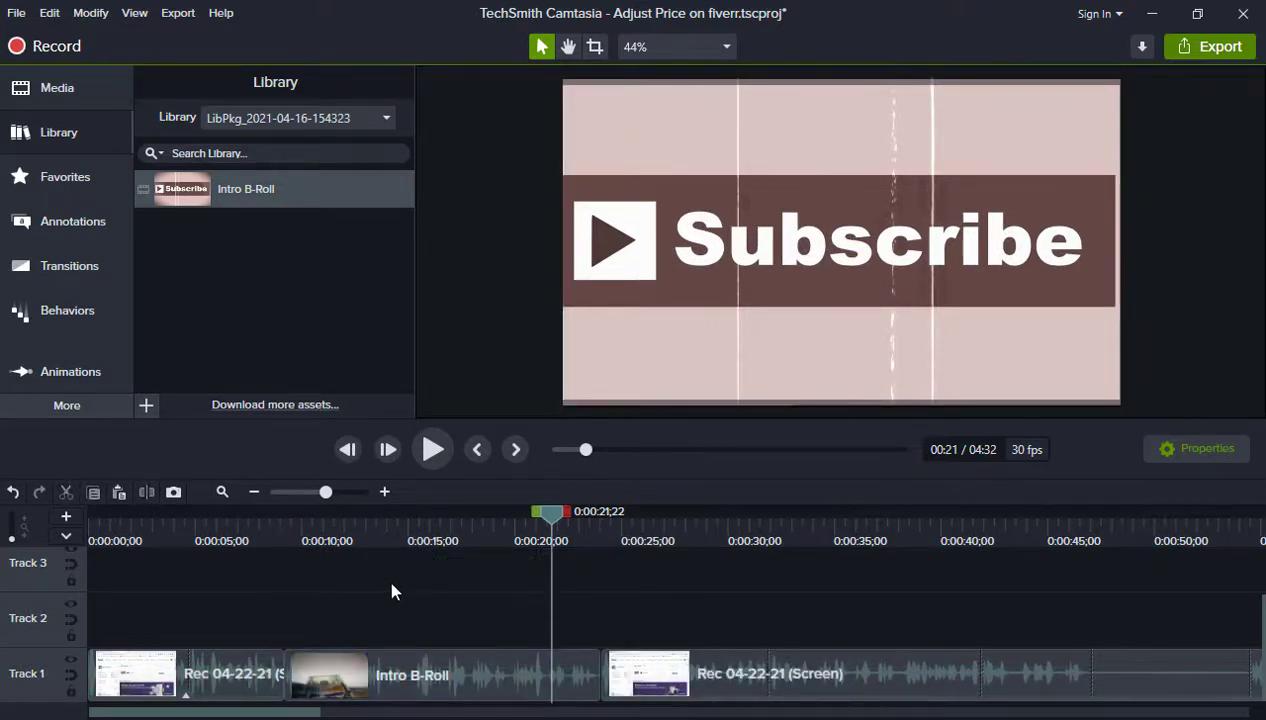
pyautogui.moveTo(557, 514); pyautogui.dragTo(201, 669)
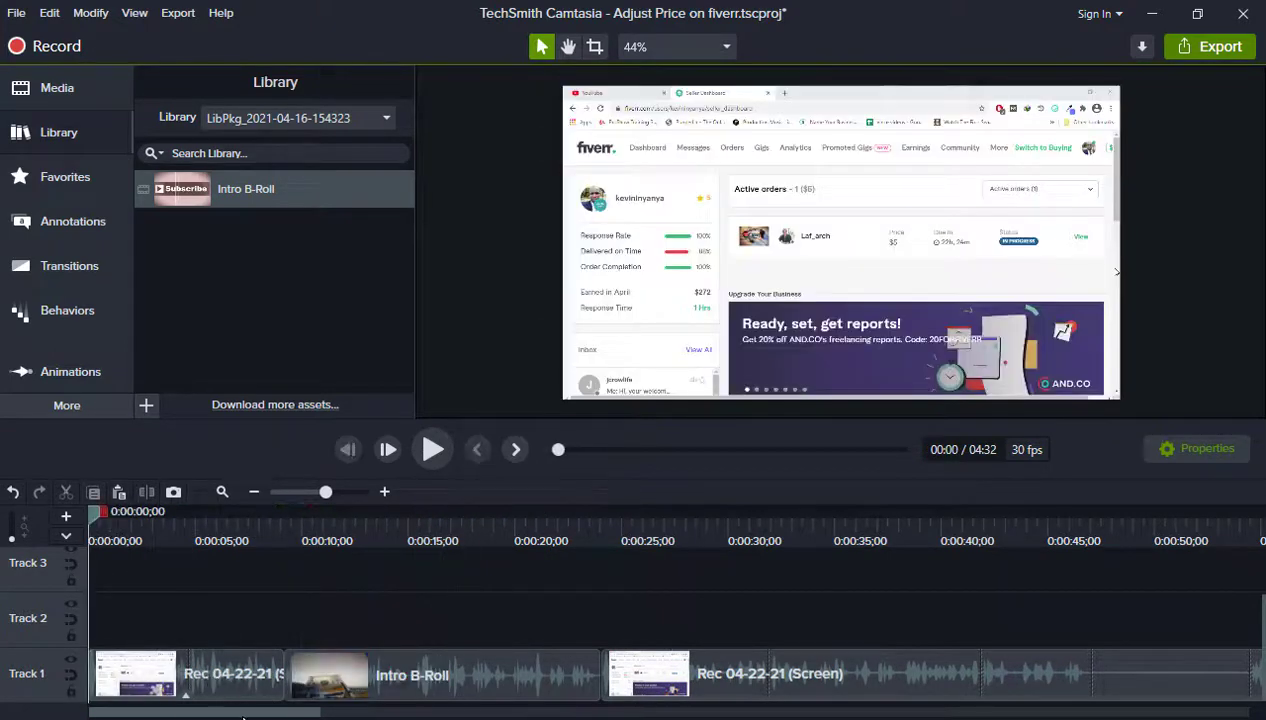
# Play the recording from about 0:02:25 to 0:02:33;26 to check the timing of the red rectangle callout.
pyautogui.moveTo(256, 718); pyautogui.dragTo(718, 712)
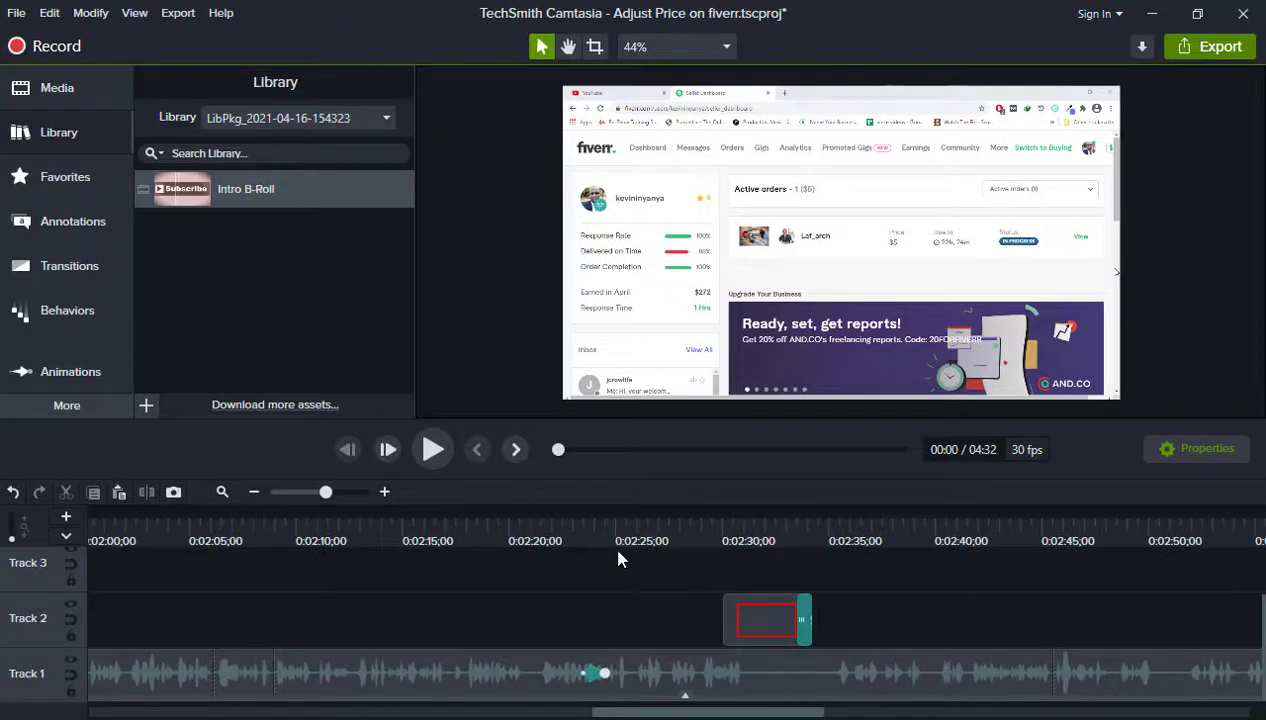
pyautogui.click(612, 520)
pyautogui.press('space')
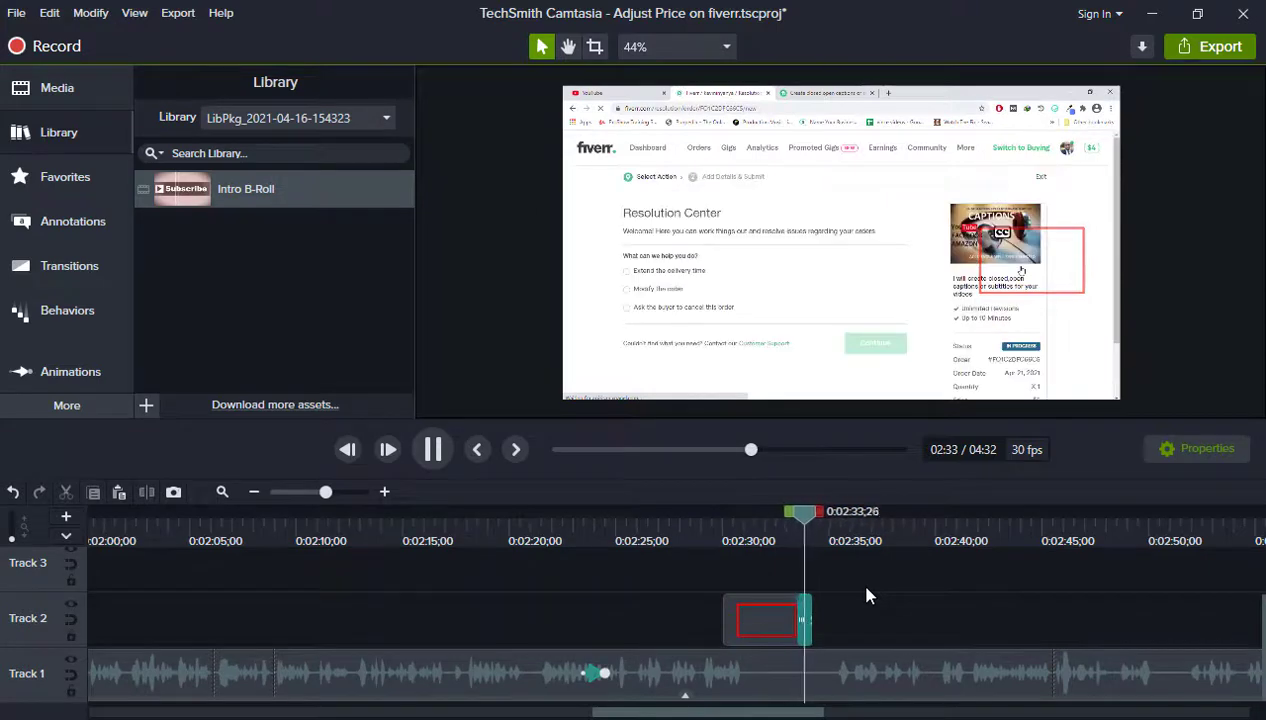
pyautogui.press('space')
# Step the playhead back to 0:02:33;04 and move the red Sketch Motion callout on Track 2 earlier so it ends there.
pyautogui.moveTo(812, 520); pyautogui.dragTo(810, 520)
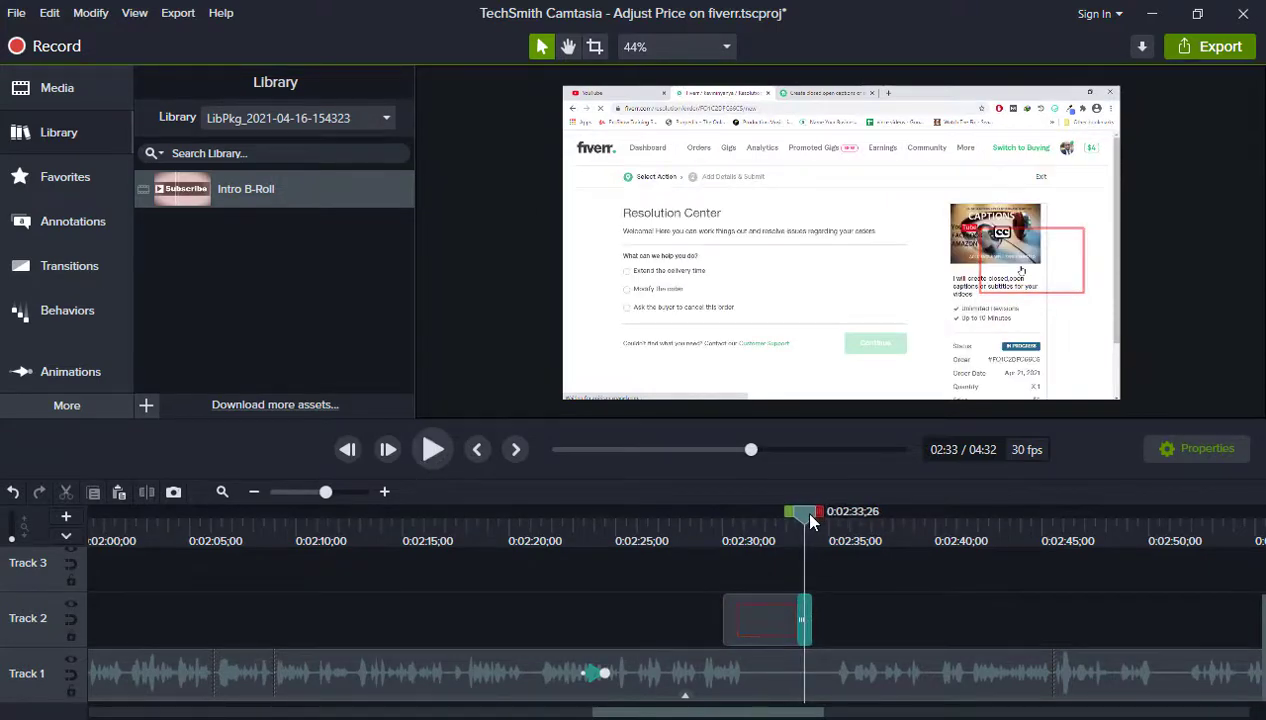
pyautogui.press(',')
pyautogui.press(',')
pyautogui.press(',')
pyautogui.press(',')
pyautogui.press(',')
pyautogui.press(',')
pyautogui.press(',')
pyautogui.press(',')
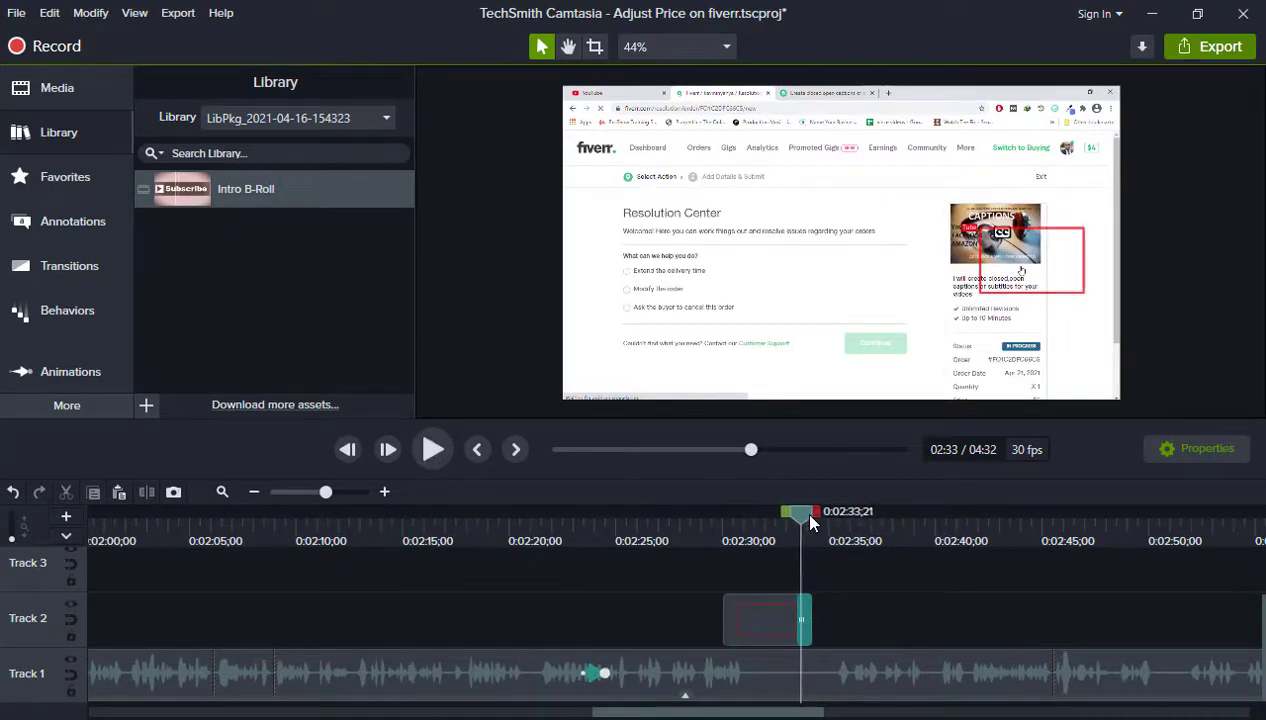
pyautogui.press(',')
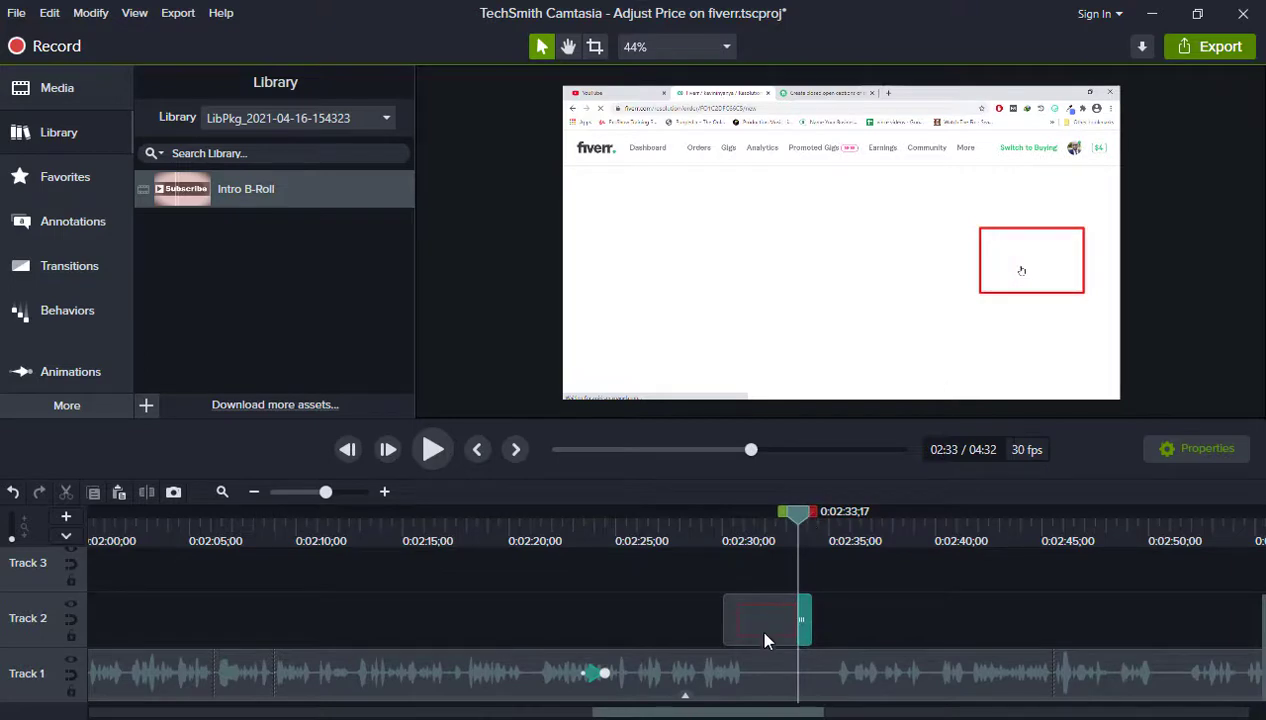
pyautogui.press(',')
pyautogui.press(',')
pyautogui.press(',')
pyautogui.press(',')
pyautogui.press(',')
pyautogui.press(',')
pyautogui.press(',')
pyautogui.press(',')
pyautogui.press(',')
pyautogui.press(',')
pyautogui.press(',')
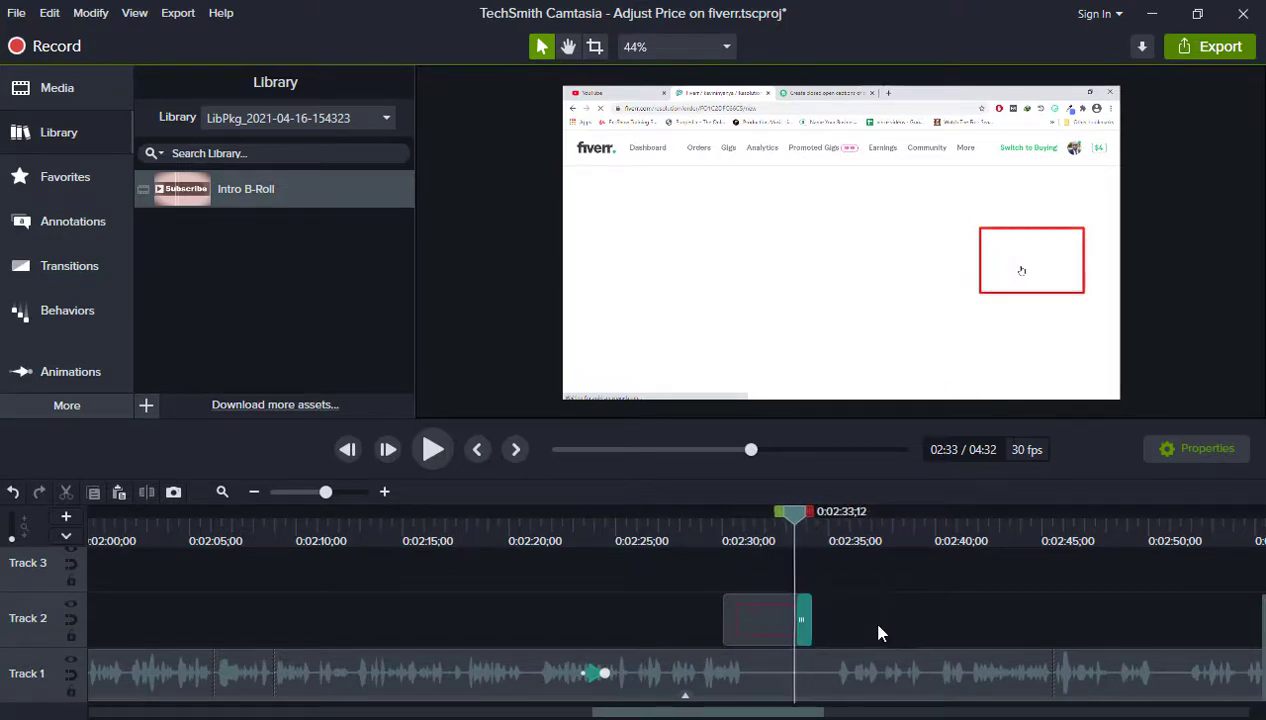
pyautogui.press(',')
pyautogui.press(',')
pyautogui.press(',')
pyautogui.press(',')
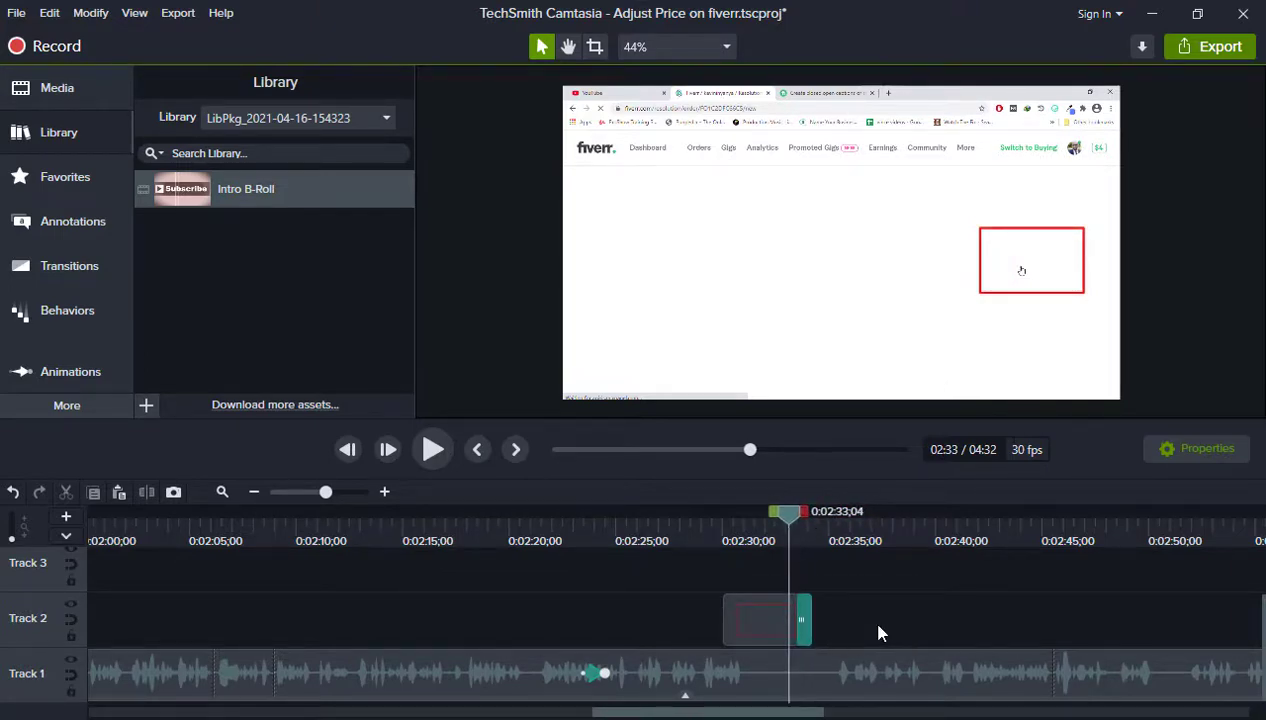
pyautogui.press('.')
pyautogui.press('.')
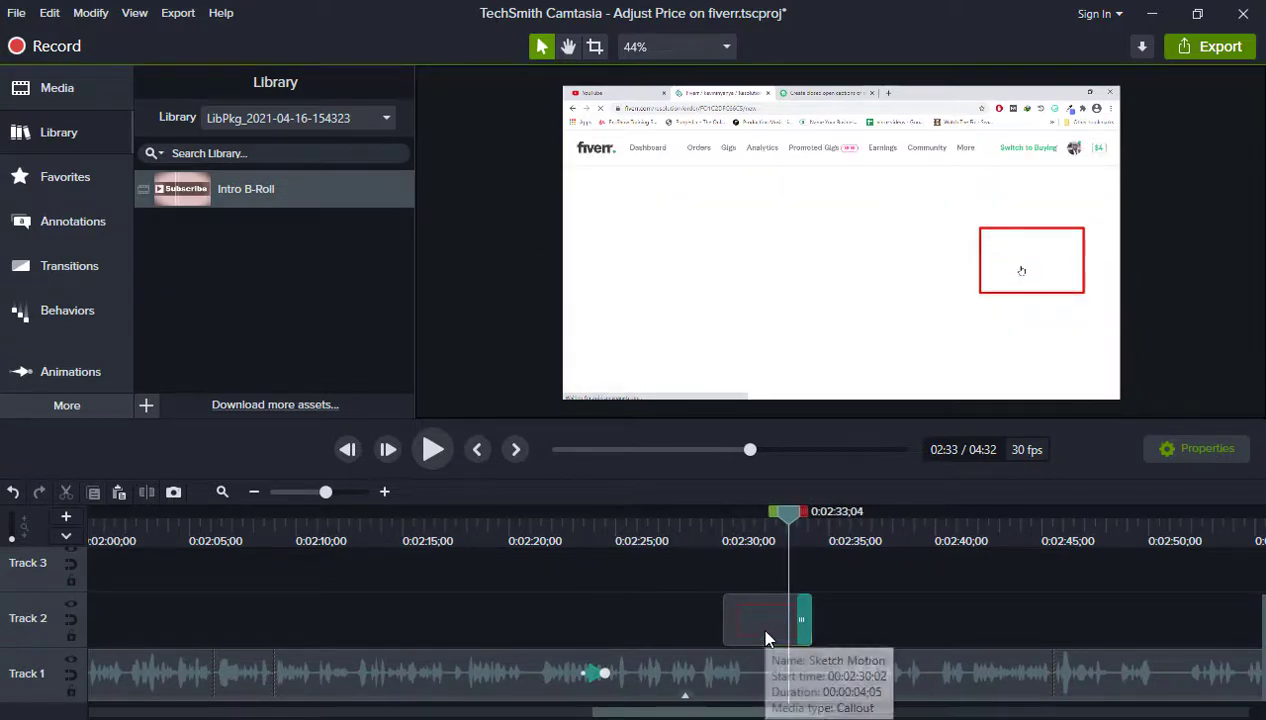
pyautogui.moveTo(764, 632); pyautogui.dragTo(740, 638)
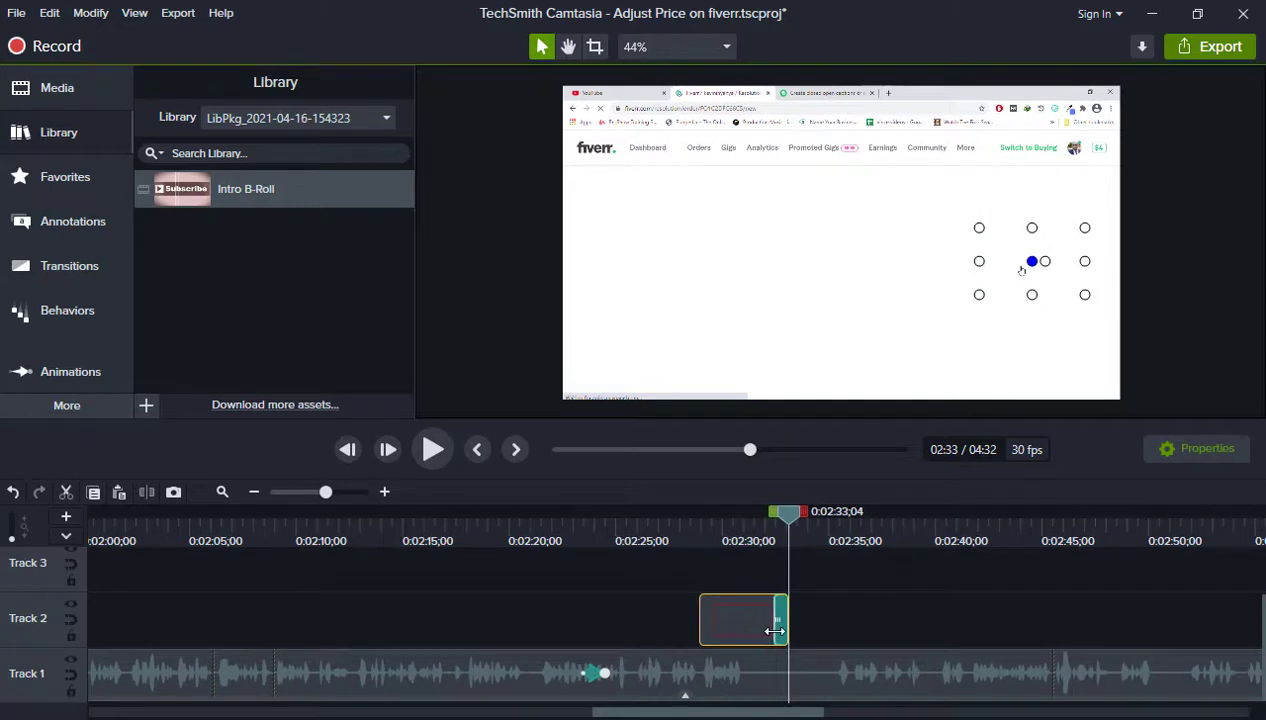
pyautogui.click(637, 584)
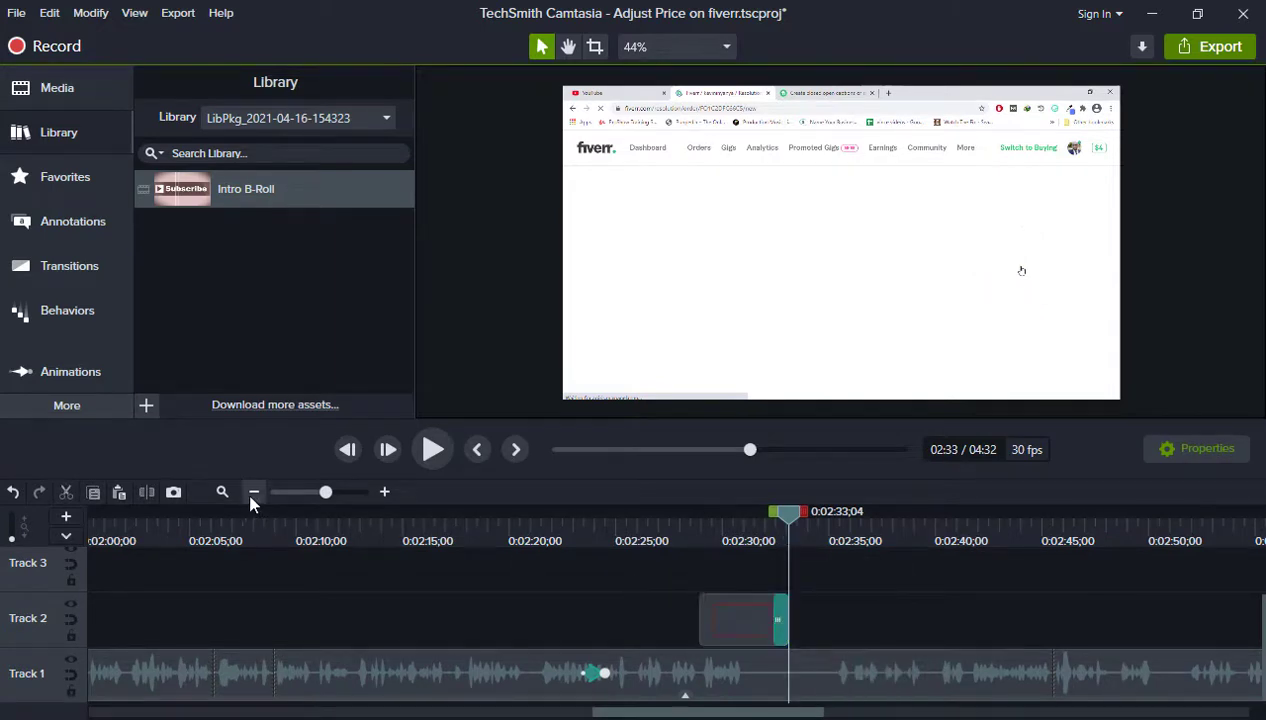
# Return the playhead to the start of the timeline at 0:00:00;00.
pyautogui.click(253, 493)
pyautogui.click(248, 499)
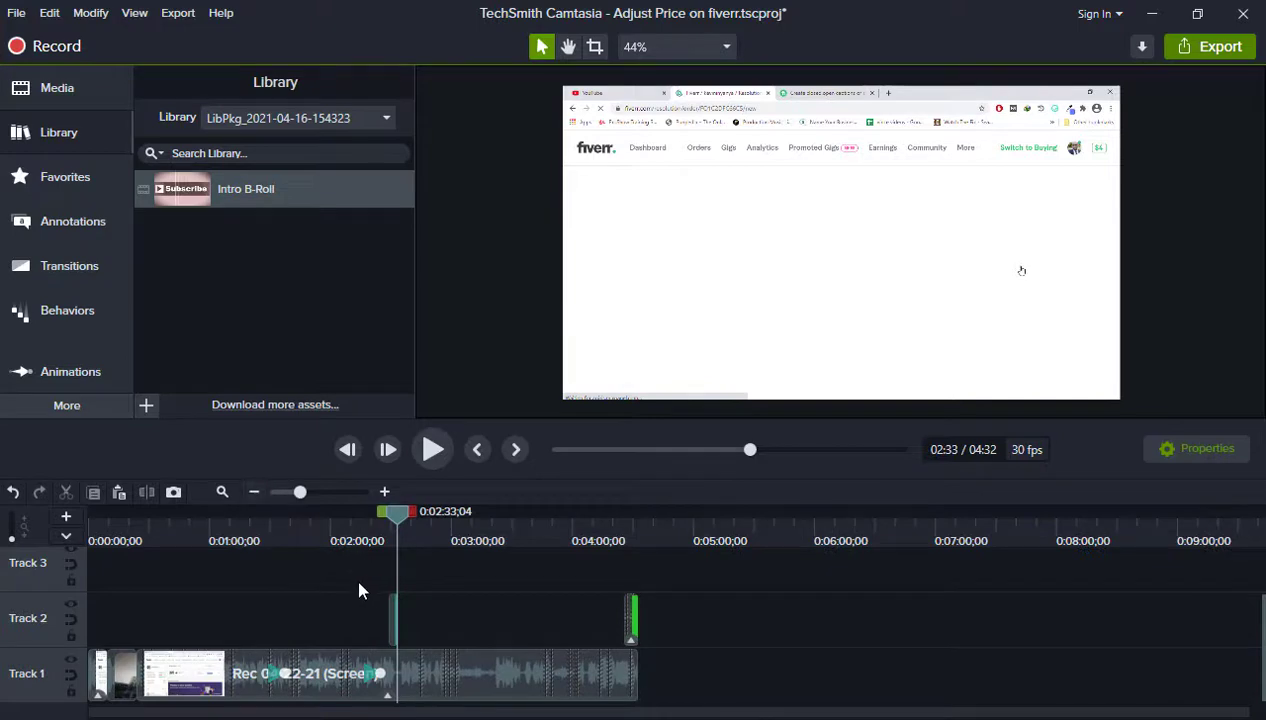
pyautogui.moveTo(397, 527); pyautogui.dragTo(57, 517)
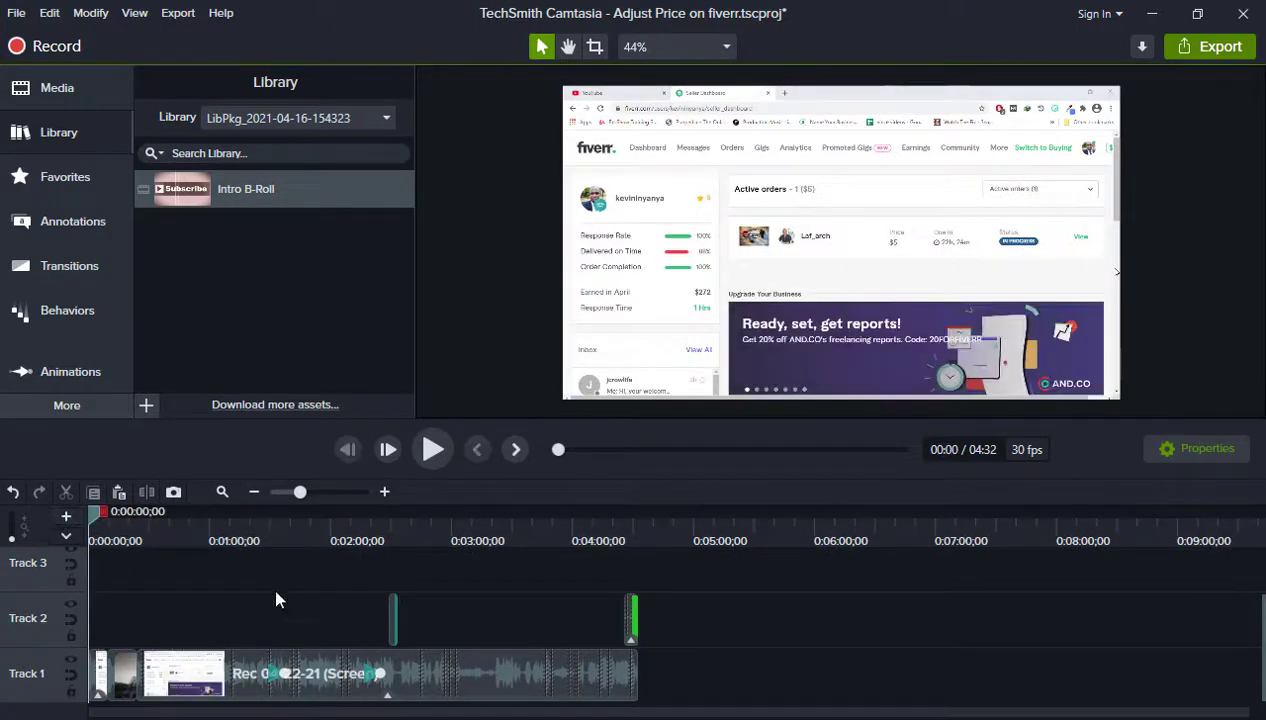
# Start a new custom production in the MP4 - Smart Player (HTML5) format and proceed to the Smart Player options.
pyautogui.click(180, 13)
pyautogui.moveTo(285, 209)
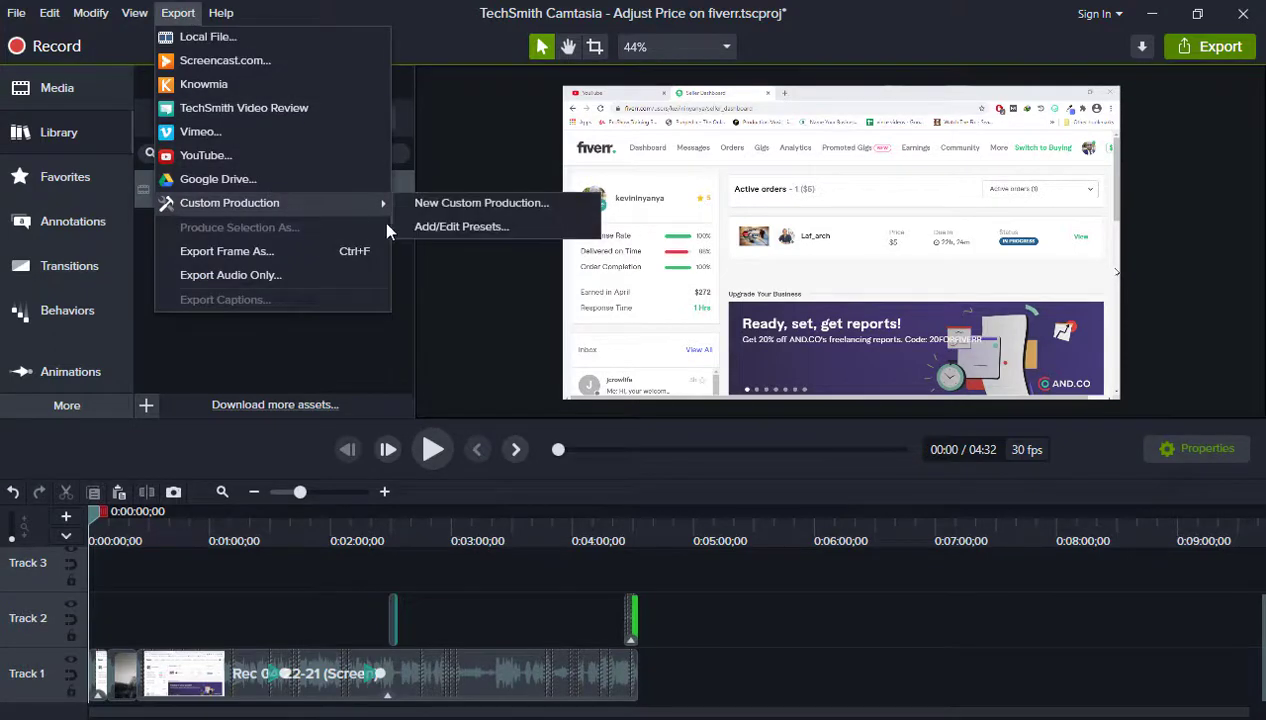
pyautogui.click(438, 203)
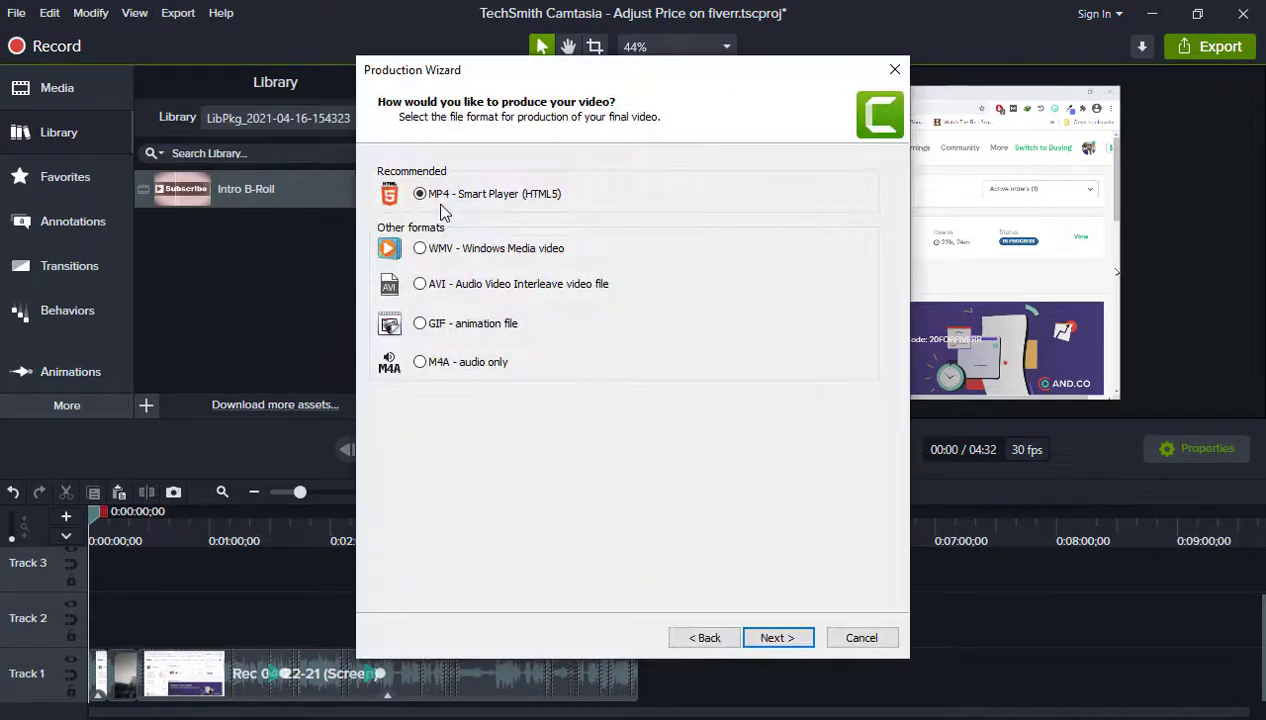
pyautogui.click(778, 641)
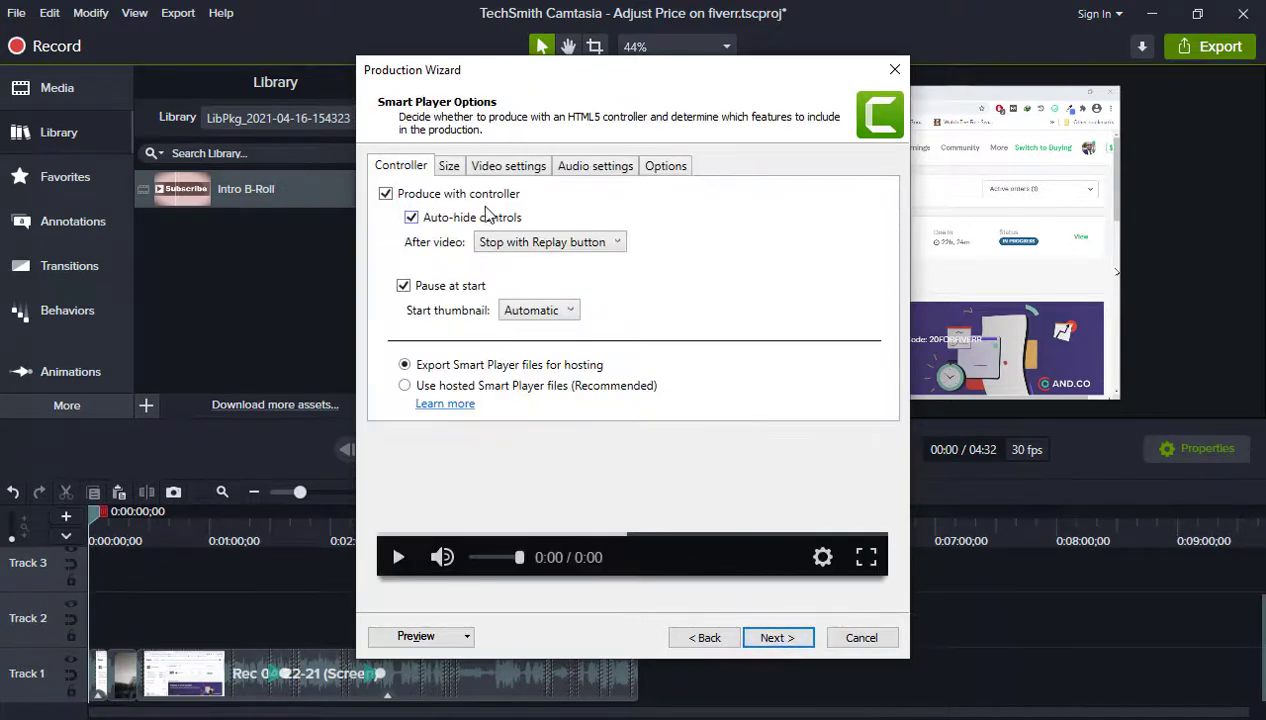
# Check the production's video size, raise the video encoding quality slightly and proceed to the output file settings.
pyautogui.click(449, 167)
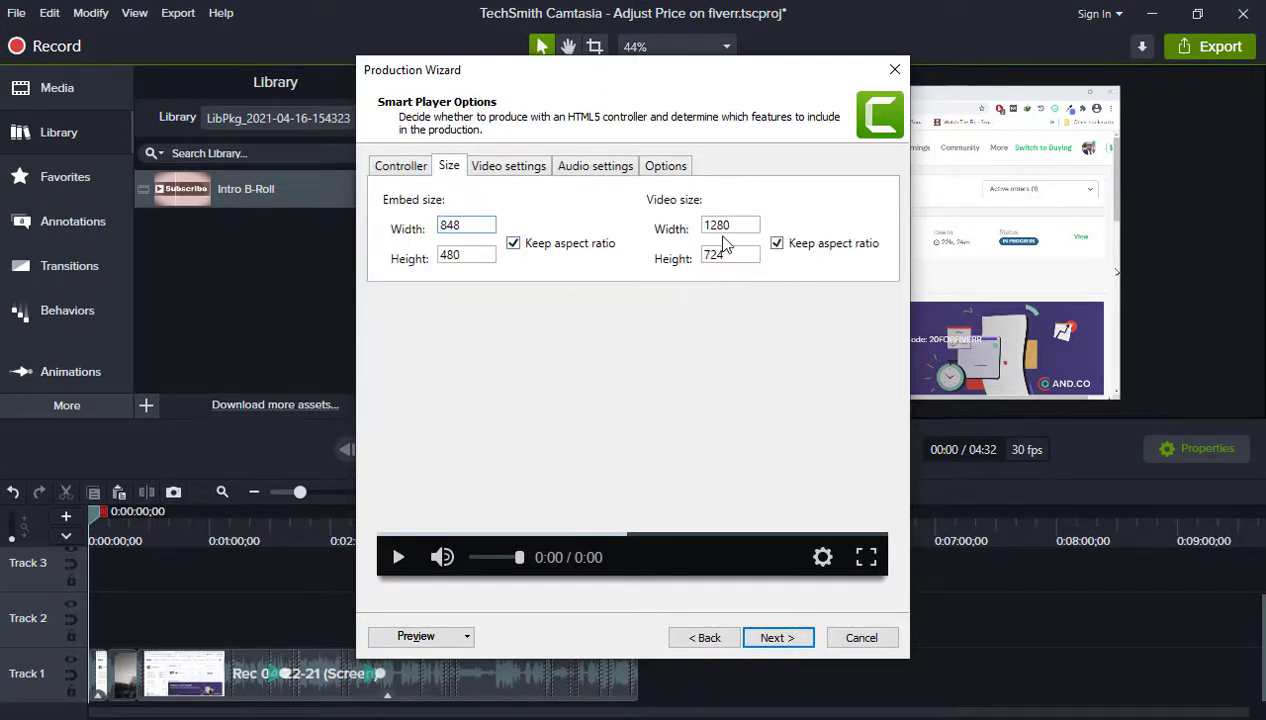
pyautogui.click(520, 170)
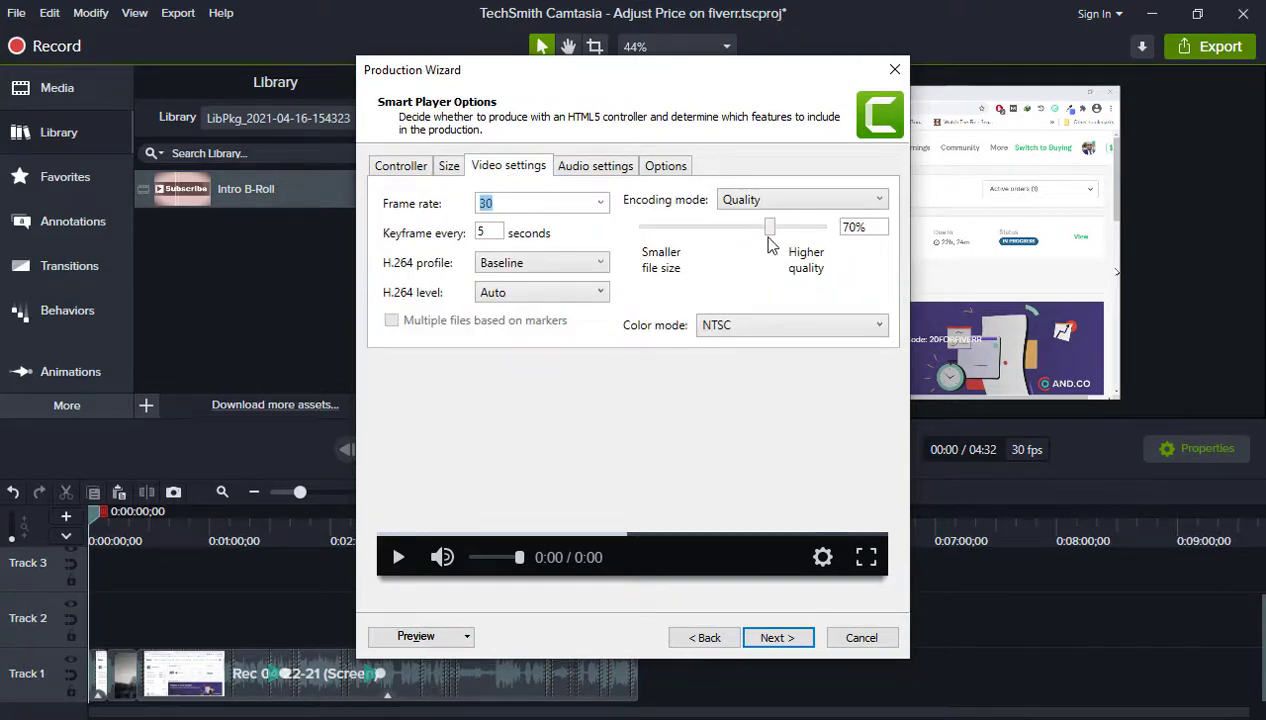
pyautogui.moveTo(770, 230); pyautogui.dragTo(785, 233)
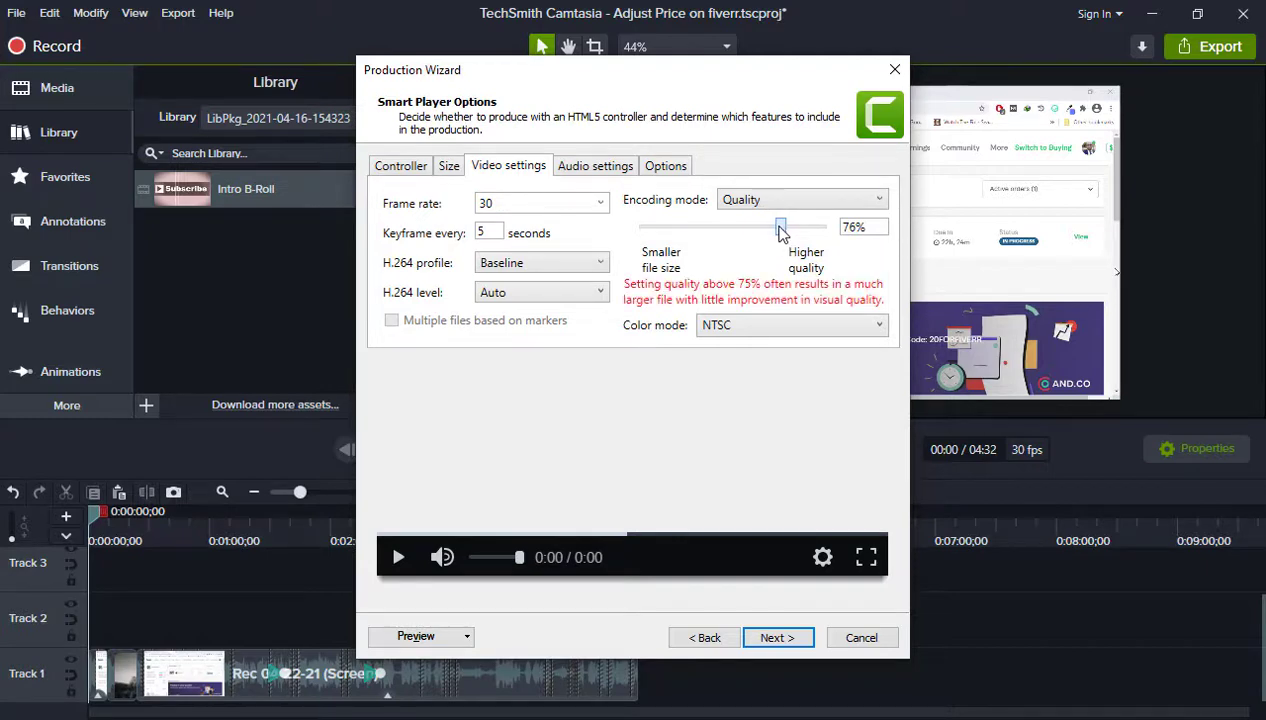
pyautogui.moveTo(779, 225); pyautogui.dragTo(777, 225)
pyautogui.click(790, 638)
pyautogui.click(790, 640)
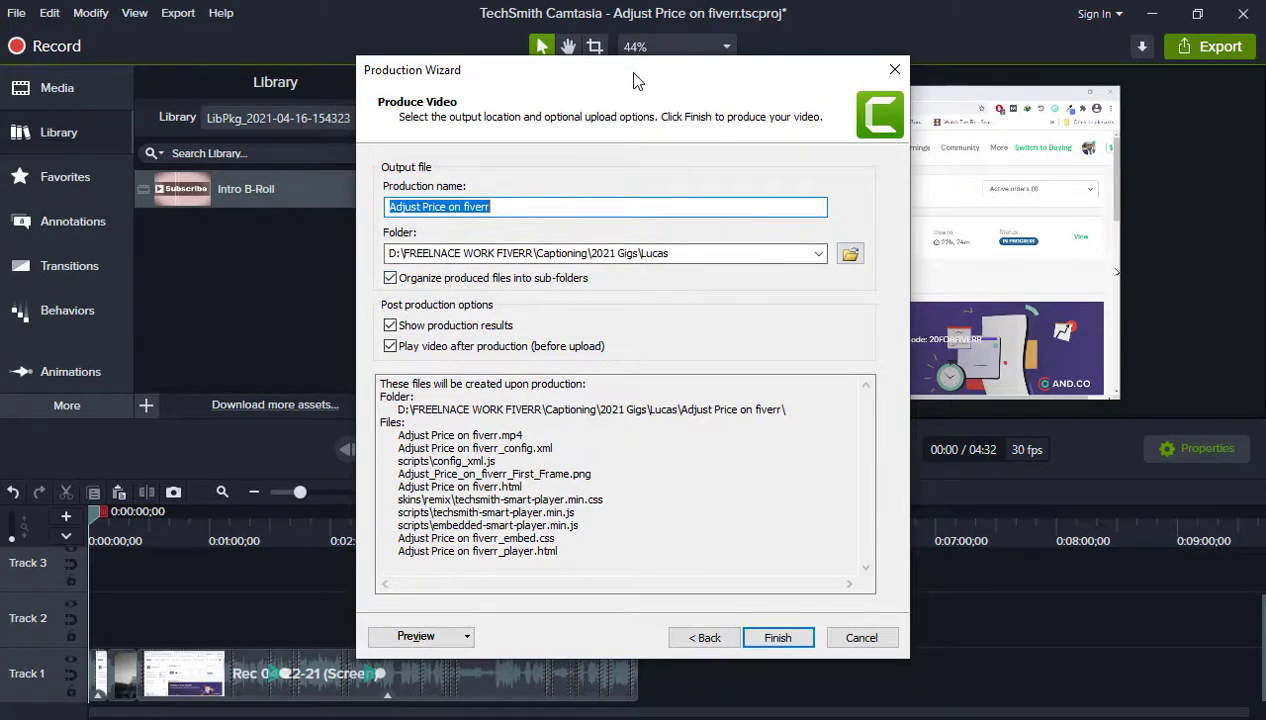
# Name the production Camtasia Video Editing.
pyautogui.moveTo(635, 80)
pyautogui.mouseDown()
pyautogui.moveTo(658, 198)
pyautogui.moveTo(639, 175)
pyautogui.moveTo(632, 78)
pyautogui.mouseUp()
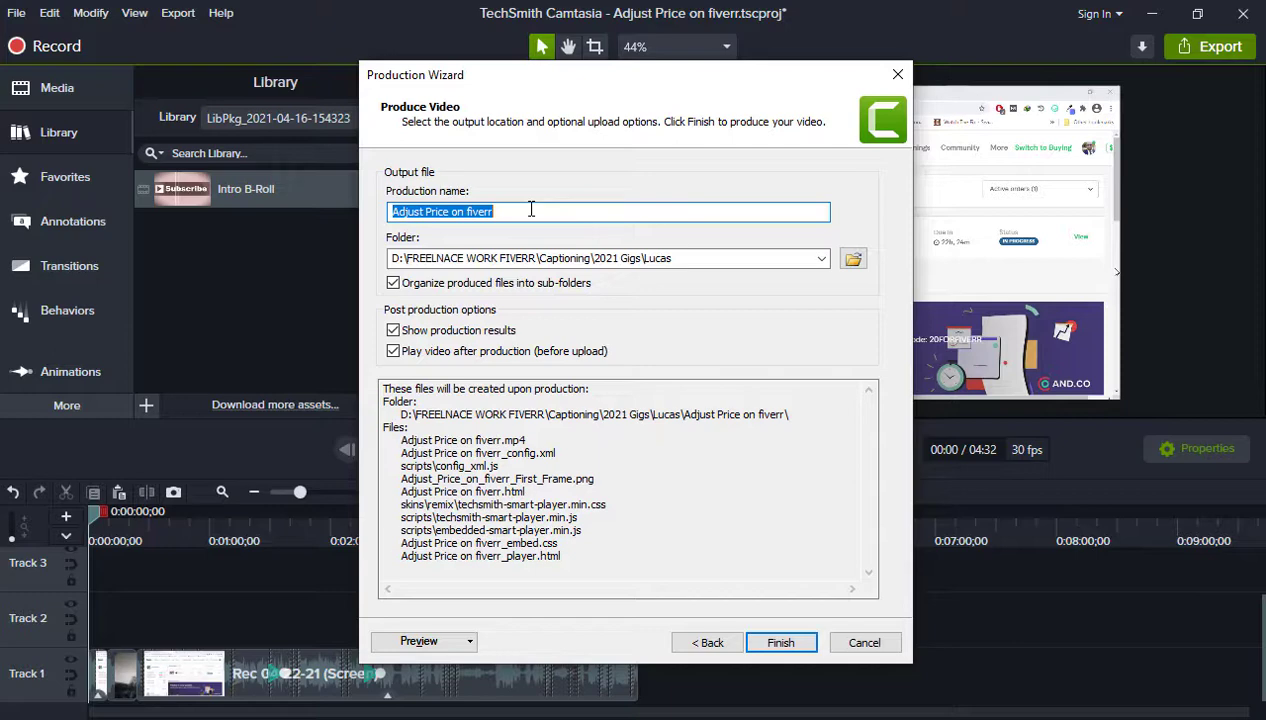
pyautogui.write('Camtasia')
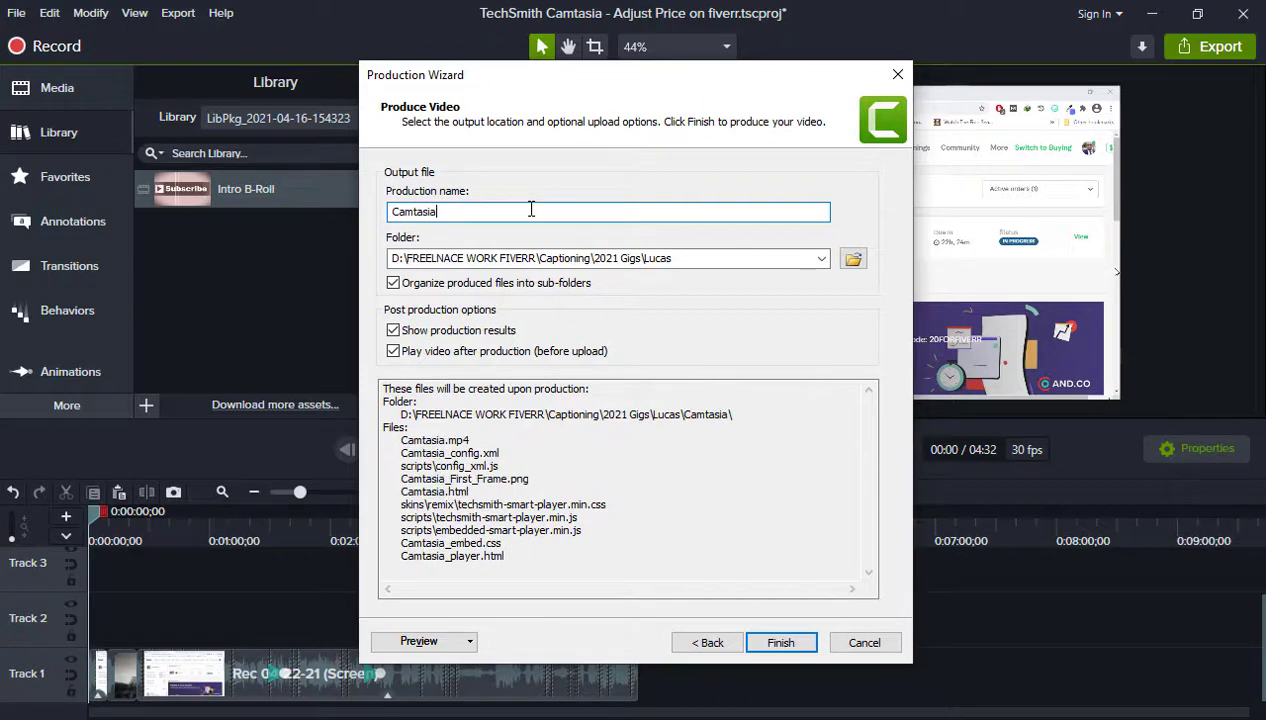
pyautogui.write(' Vide')
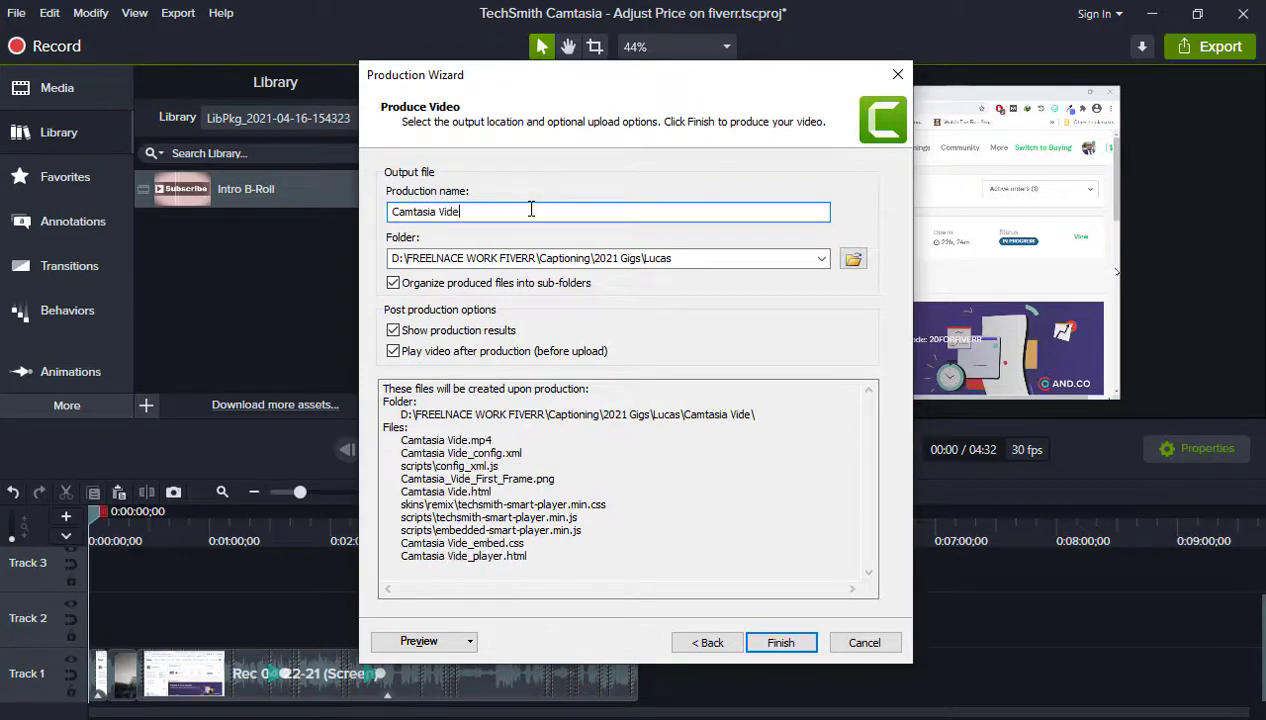
pyautogui.write('o Ed')
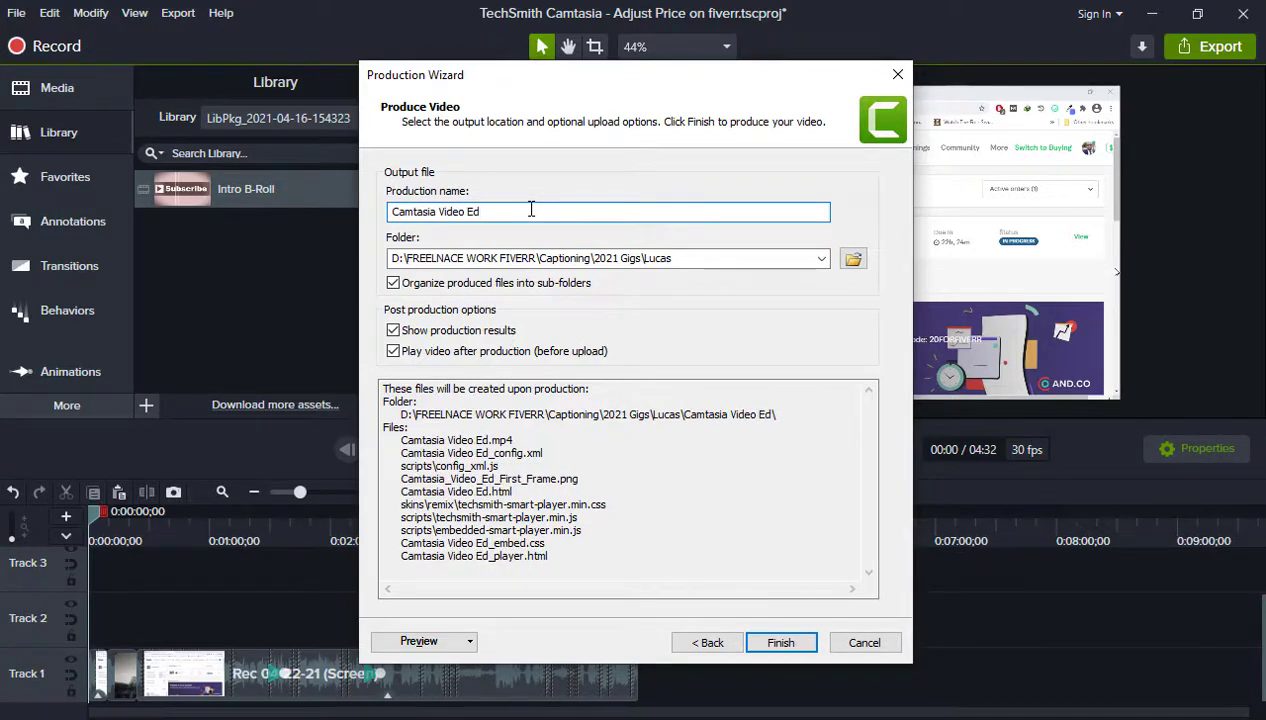
pyautogui.write('iting')
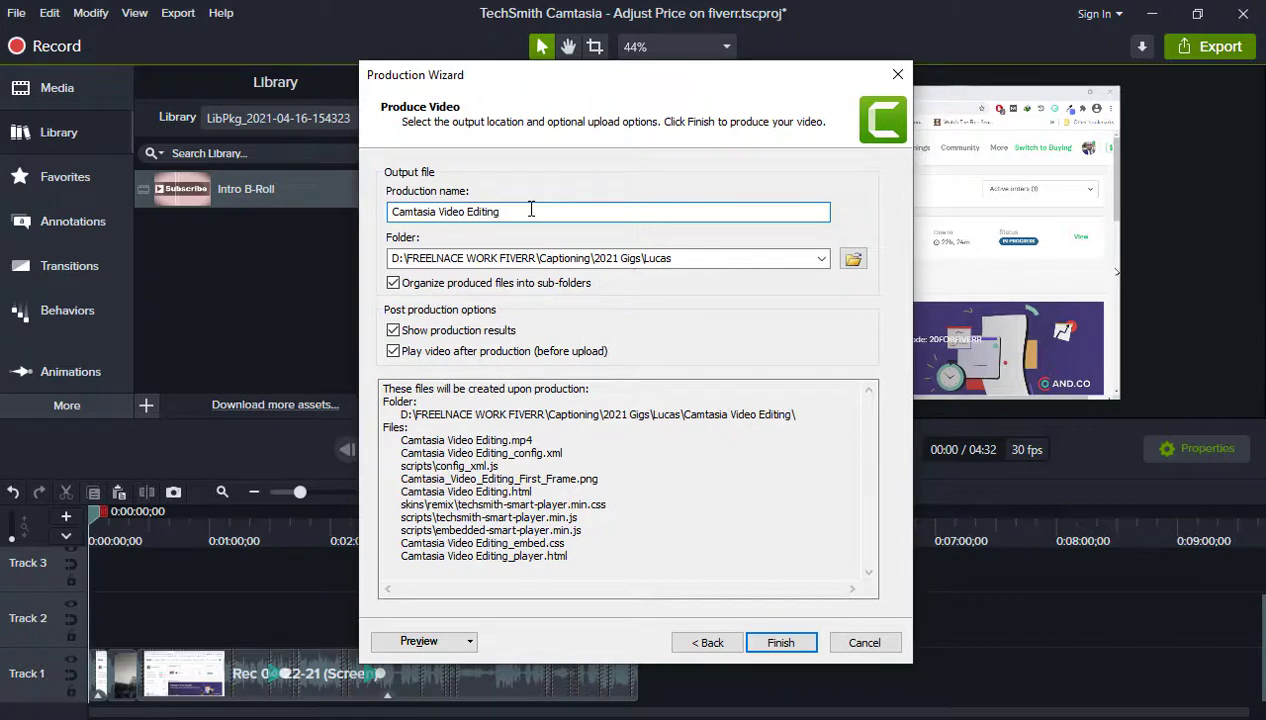
# Set the output location to the folder How to adjust the price on Fiverr under YOUTUBE RECORDINGS, 2021 TUTORIALS, 4 APRIL on drive D:.
pyautogui.click(853, 260)
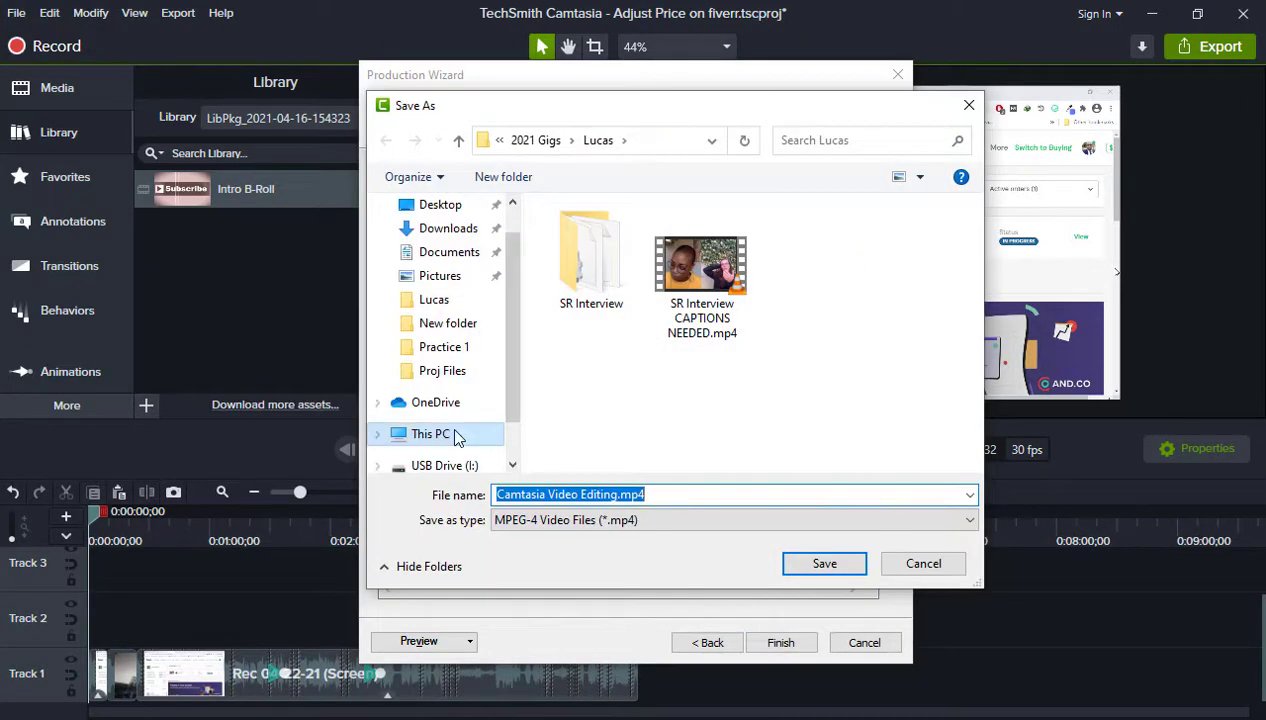
pyautogui.click(457, 437)
pyautogui.scroll(-5, 706, 367)
pyautogui.click(663, 270)
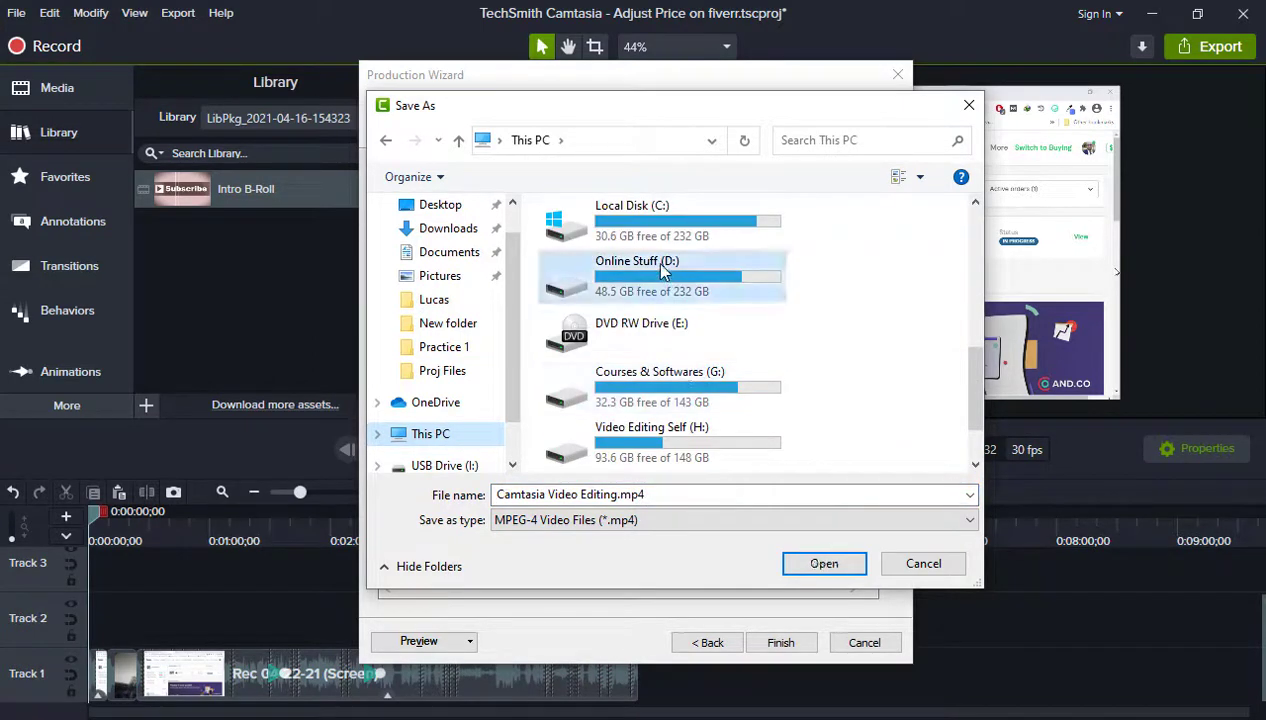
pyautogui.doubleClick(663, 270)
pyautogui.scroll(-2, 645, 320)
pyautogui.doubleClick(648, 446)
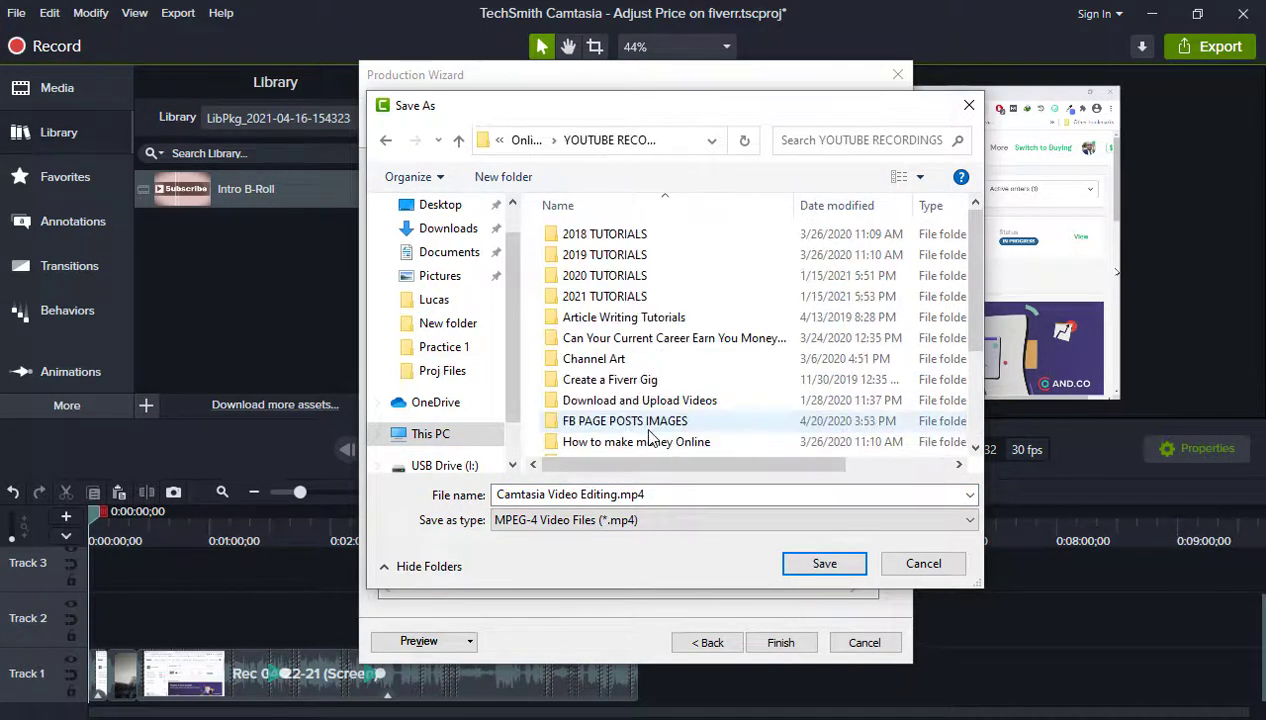
pyautogui.doubleClick(605, 296)
pyautogui.click(612, 297)
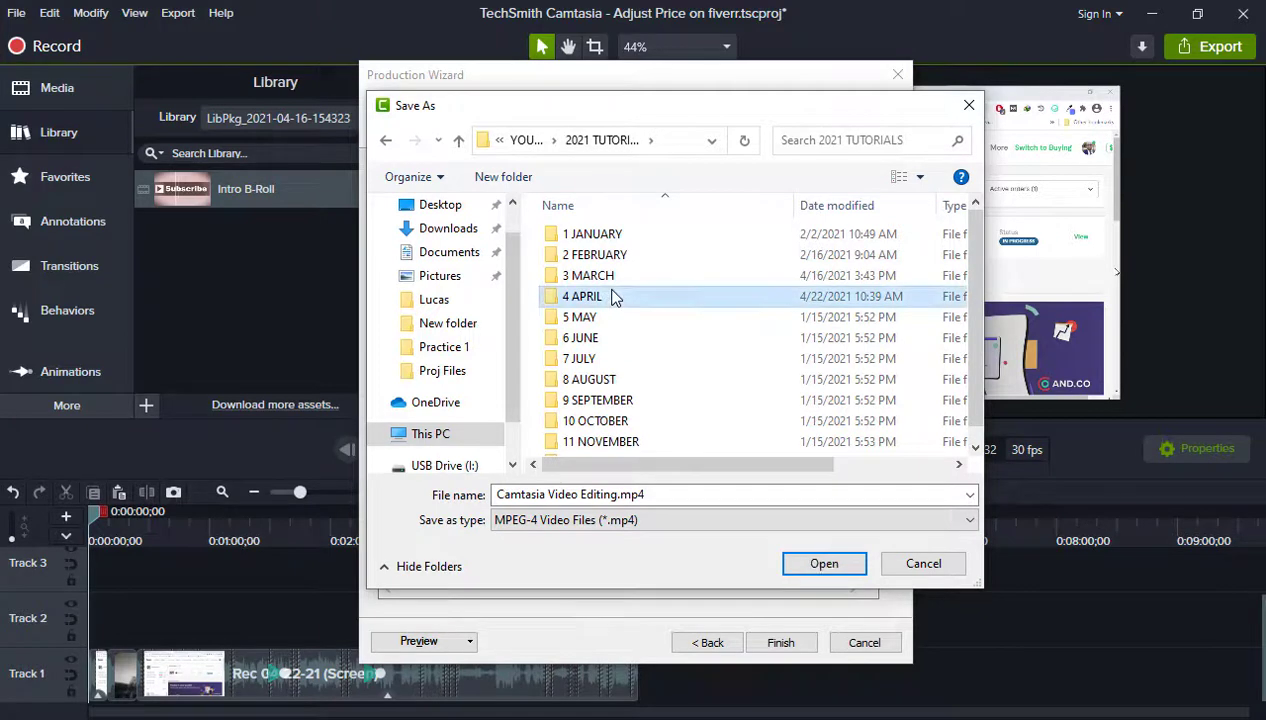
pyautogui.doubleClick(612, 297)
pyautogui.click(641, 240)
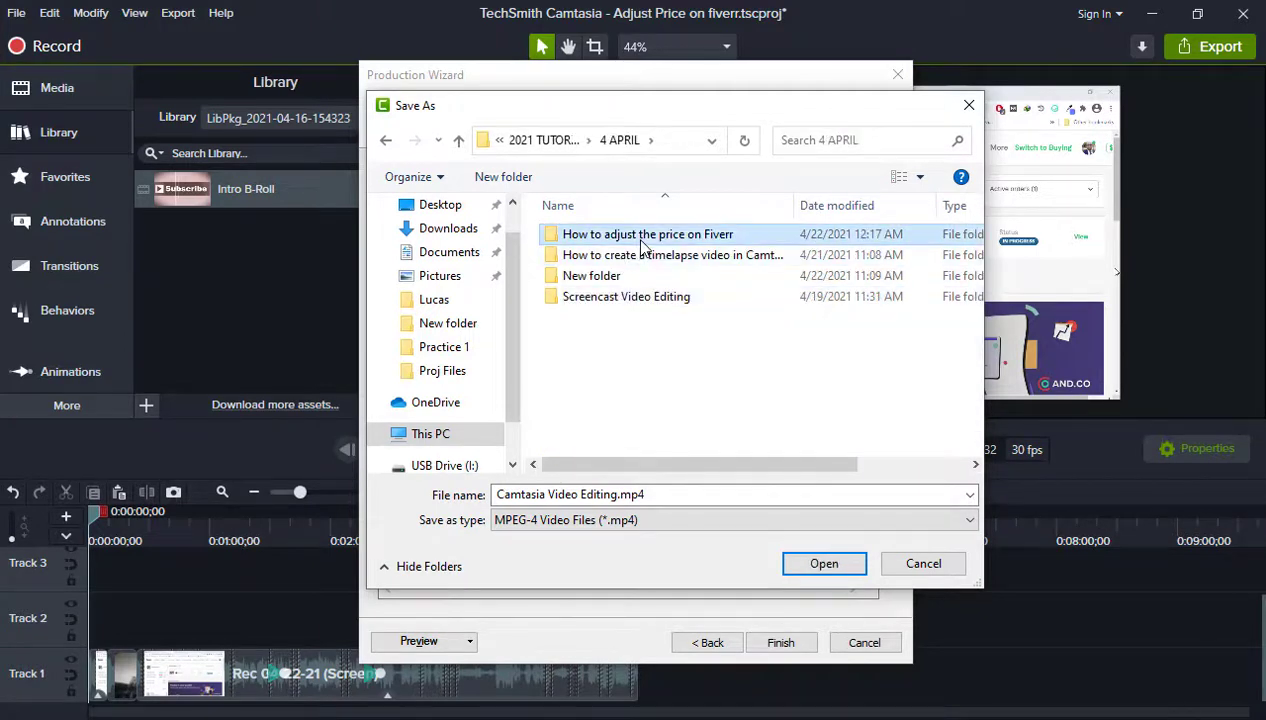
pyautogui.doubleClick(642, 240)
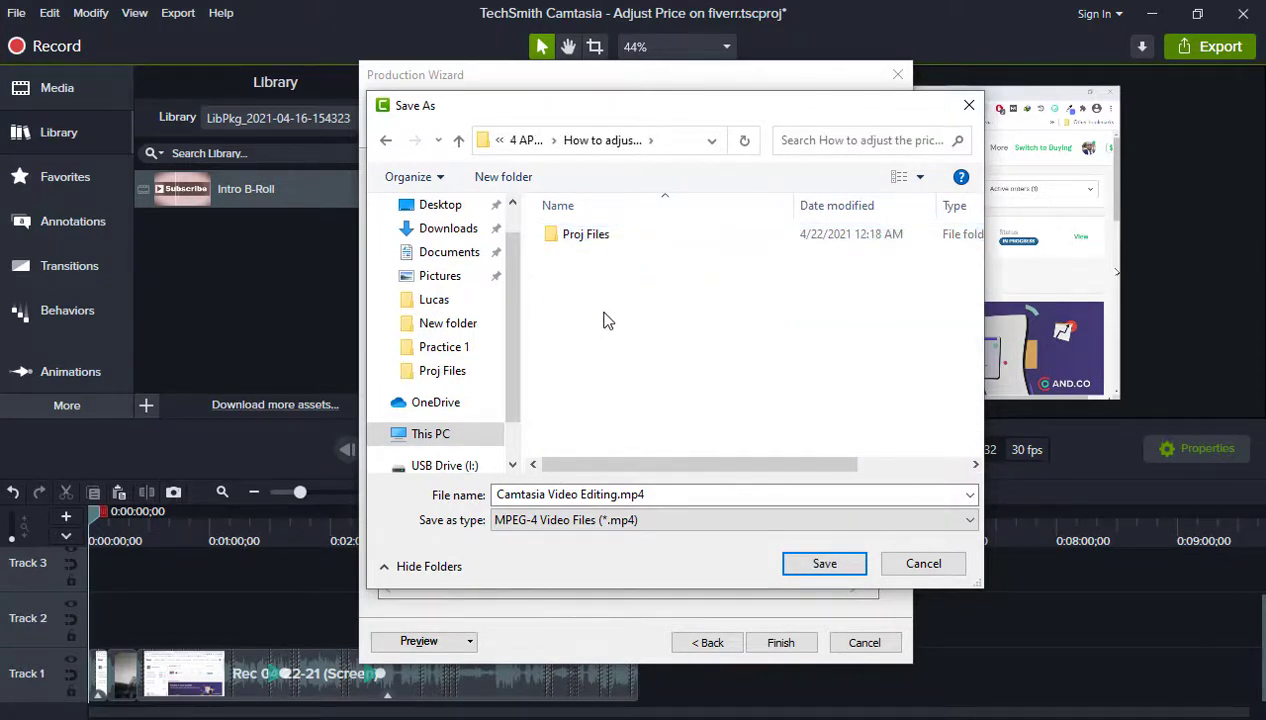
pyautogui.click(830, 569)
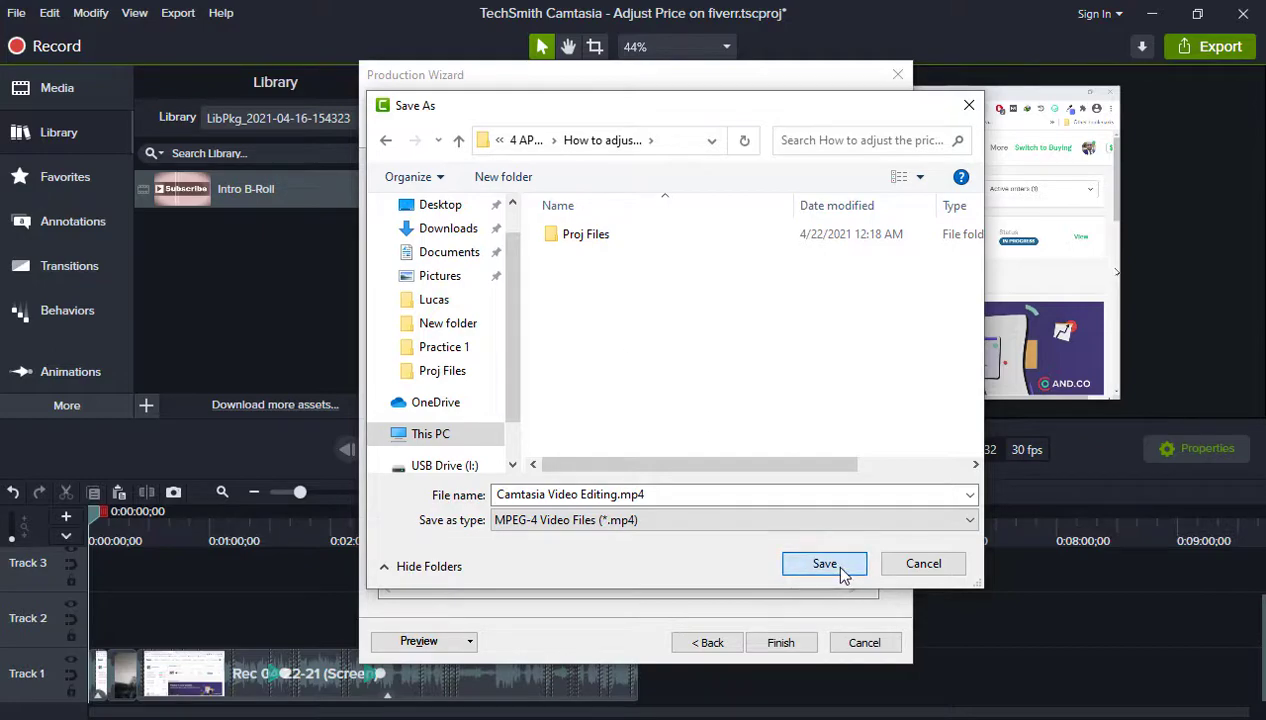
# Produce the video and open its production folder from the production results.
pyautogui.click(798, 645)
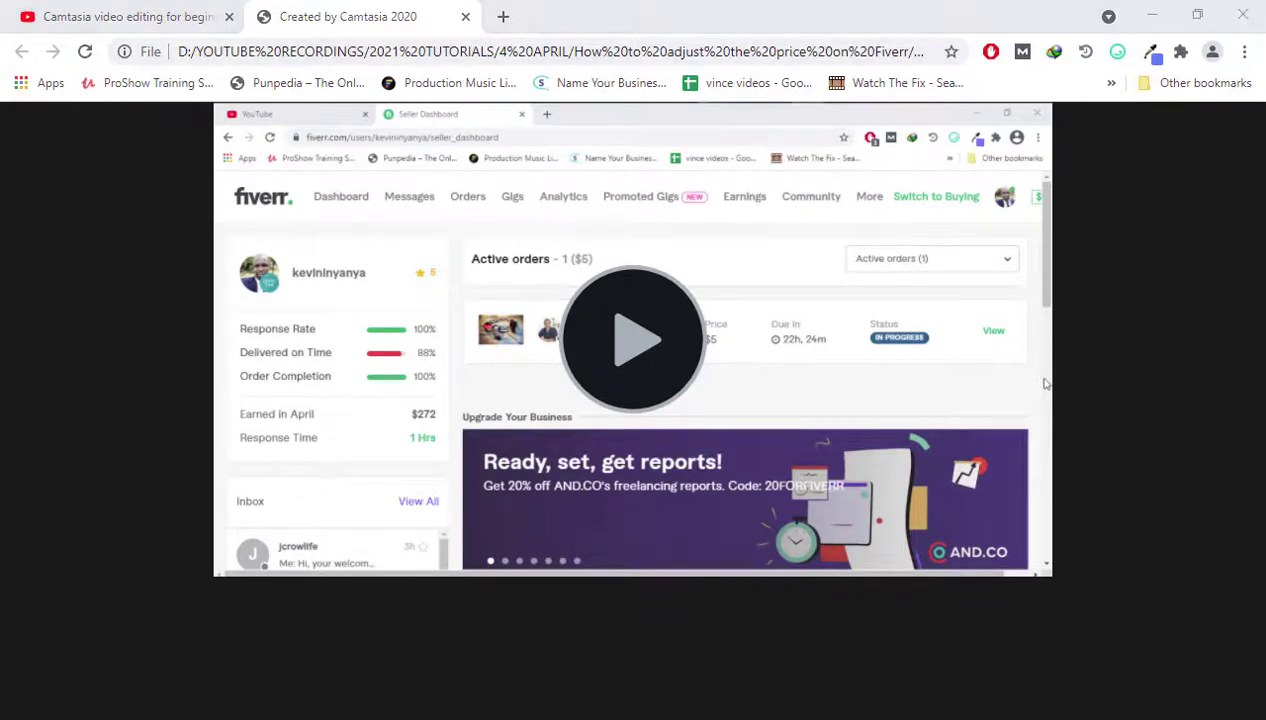
pyautogui.click(893, 2)
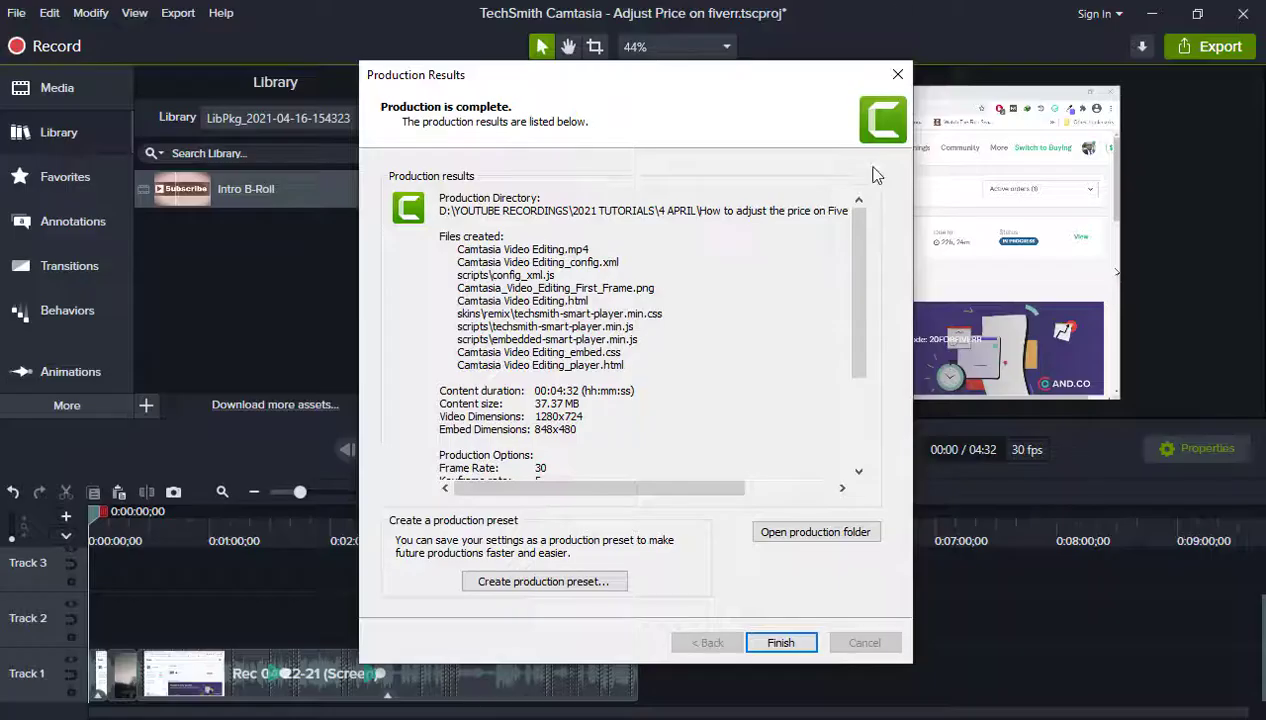
pyautogui.click(822, 532)
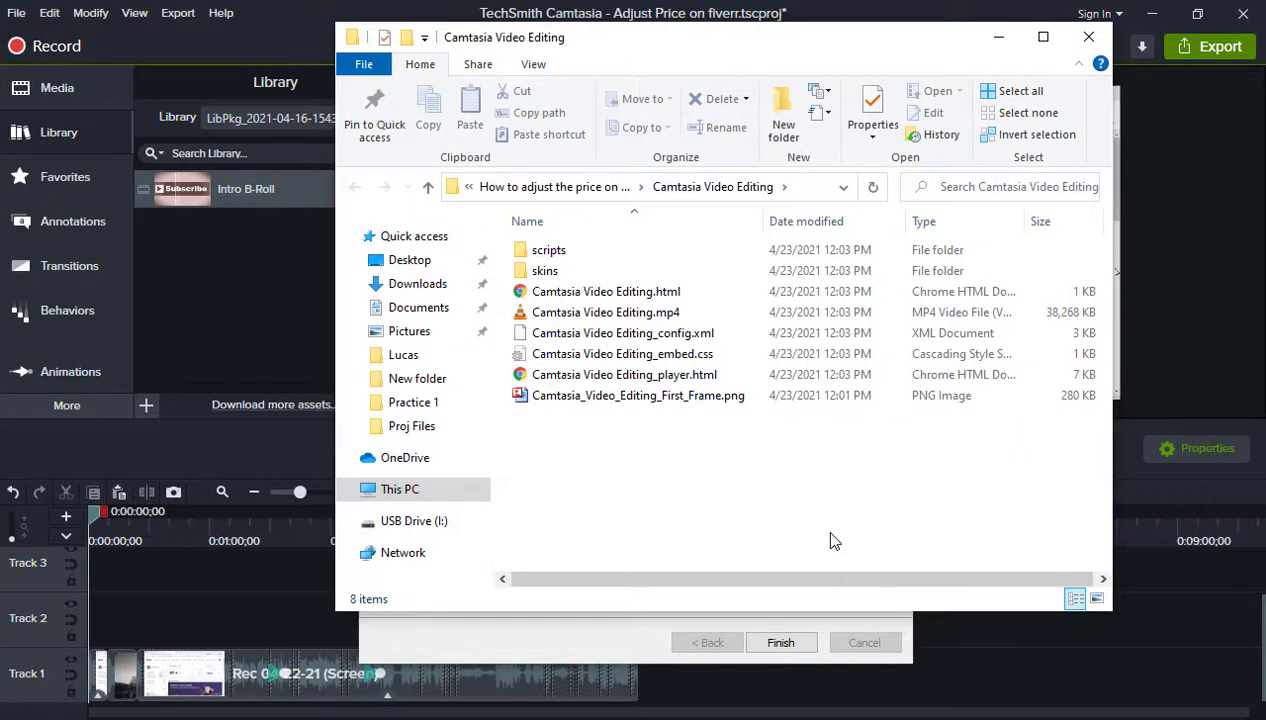
# Rename the produced file Camtasia Video Editing.mp4 as How to adjust the price on fiverr.mp4 and leave it selected.
pyautogui.click(597, 316)
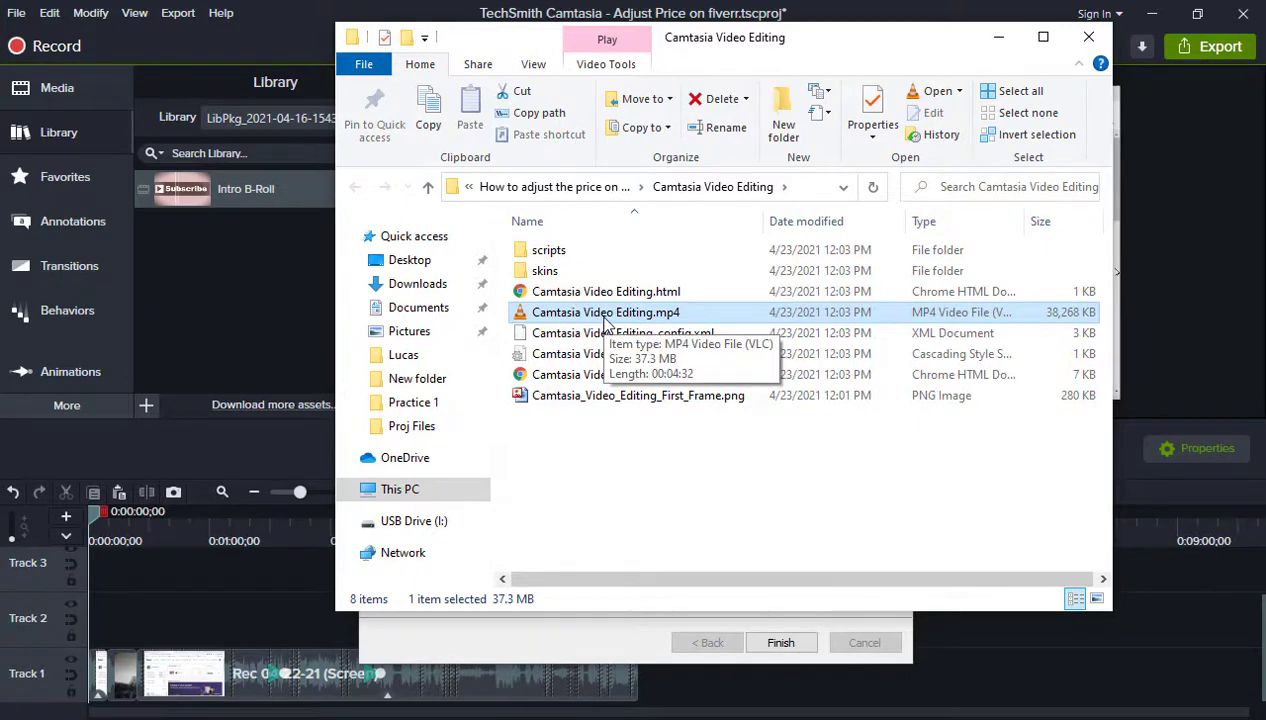
pyautogui.rightClick(605, 321)
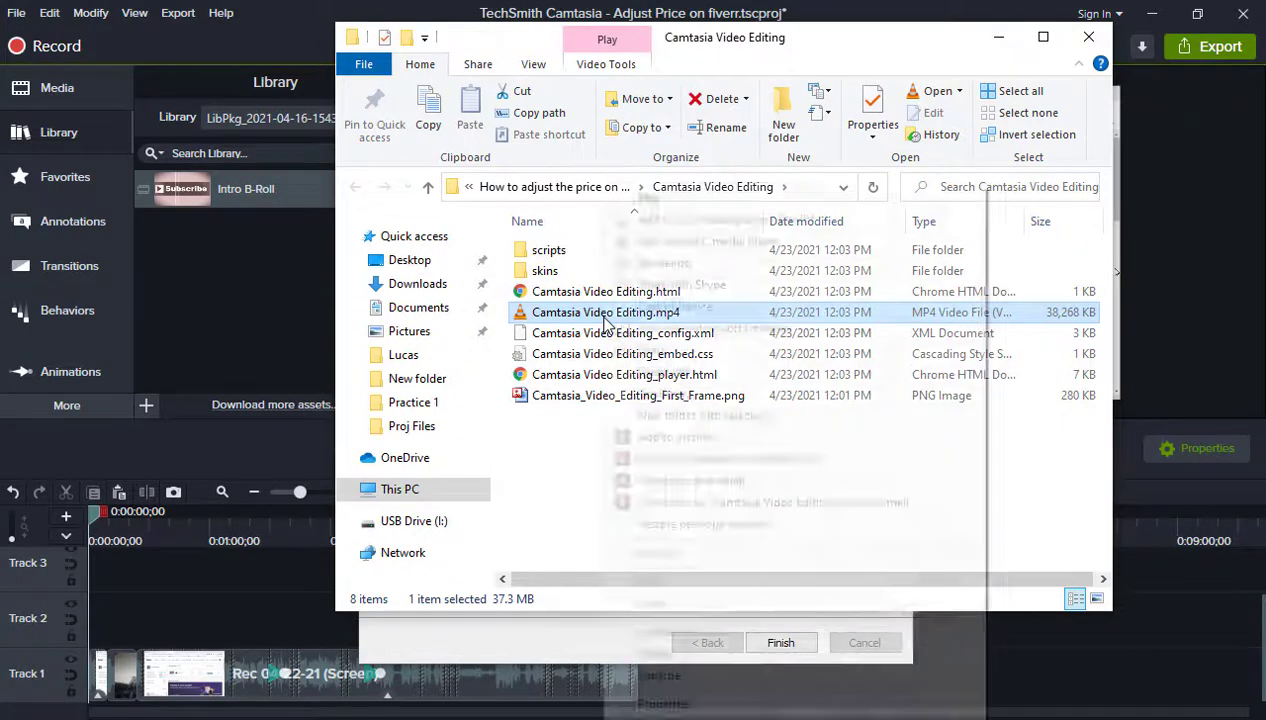
pyautogui.click(698, 697)
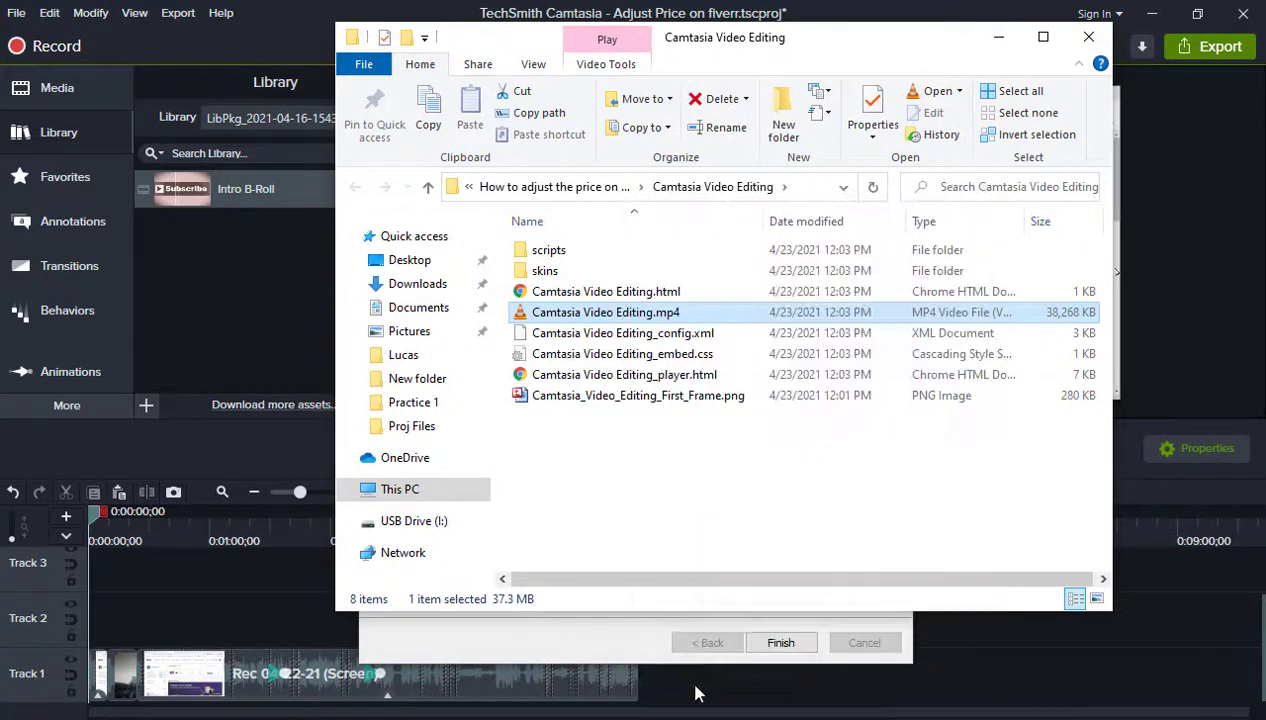
pyautogui.press('F2')
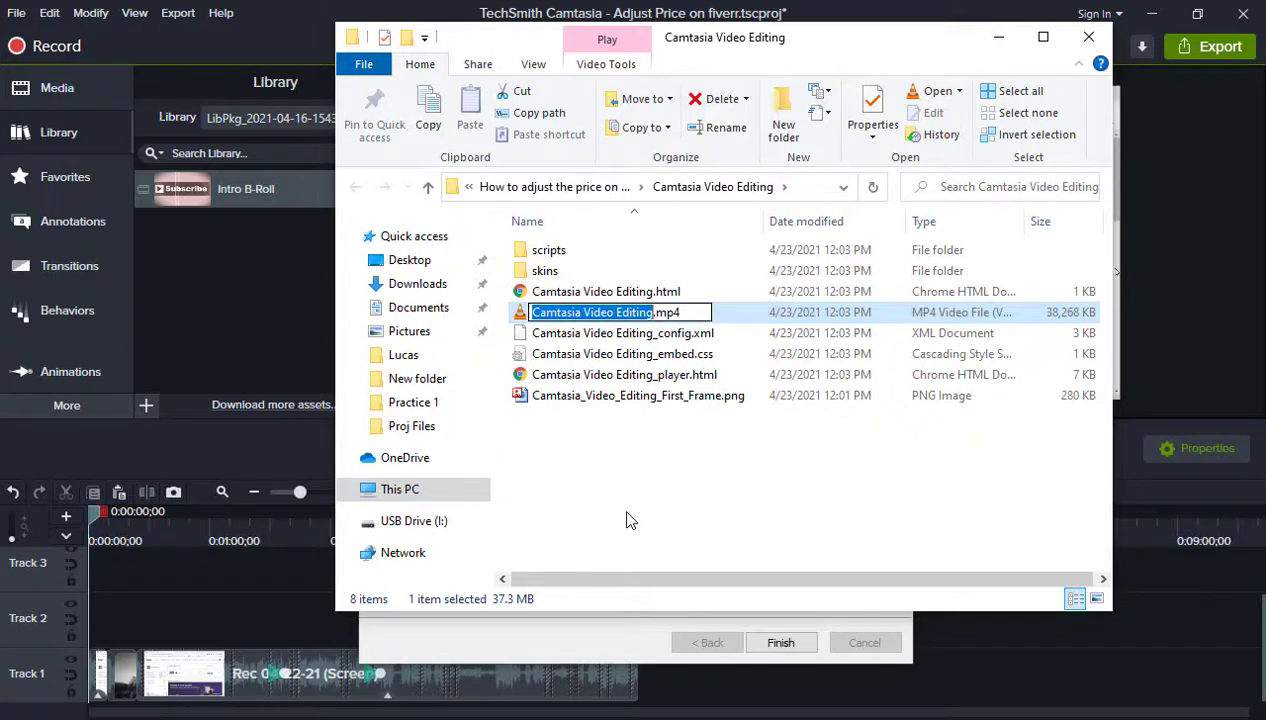
pyautogui.write('How')
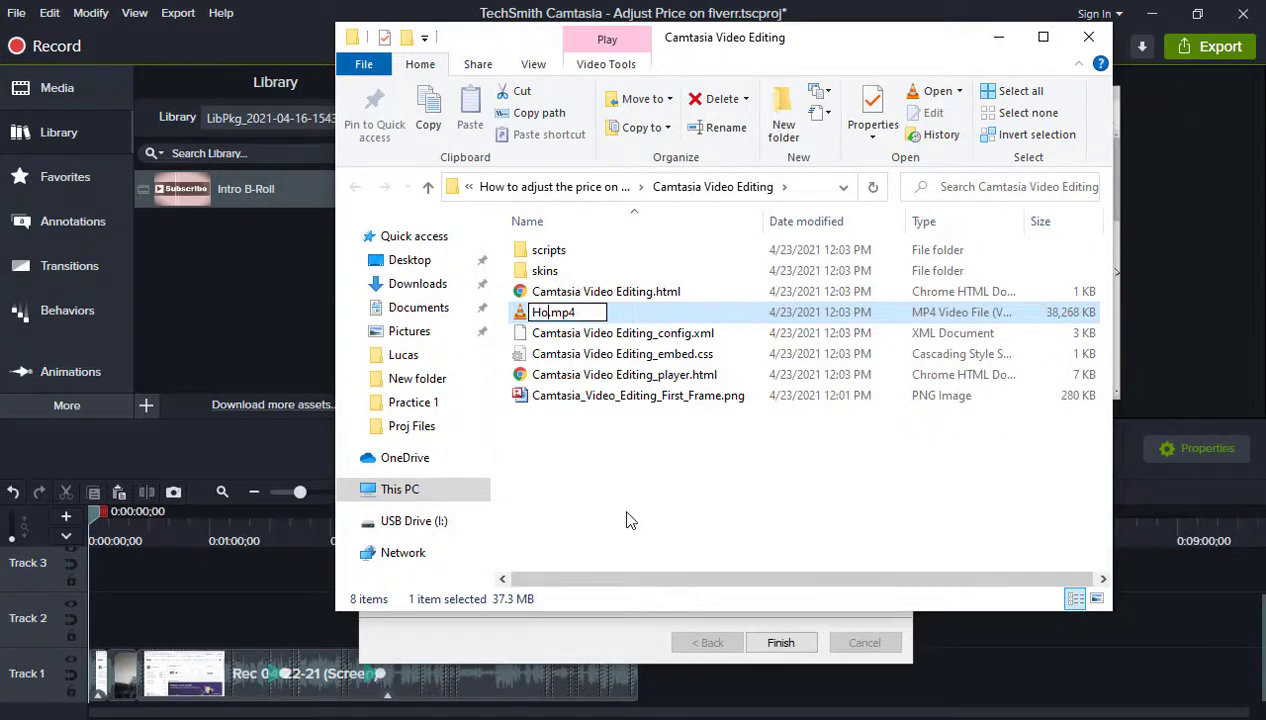
pyautogui.write(' to adj')
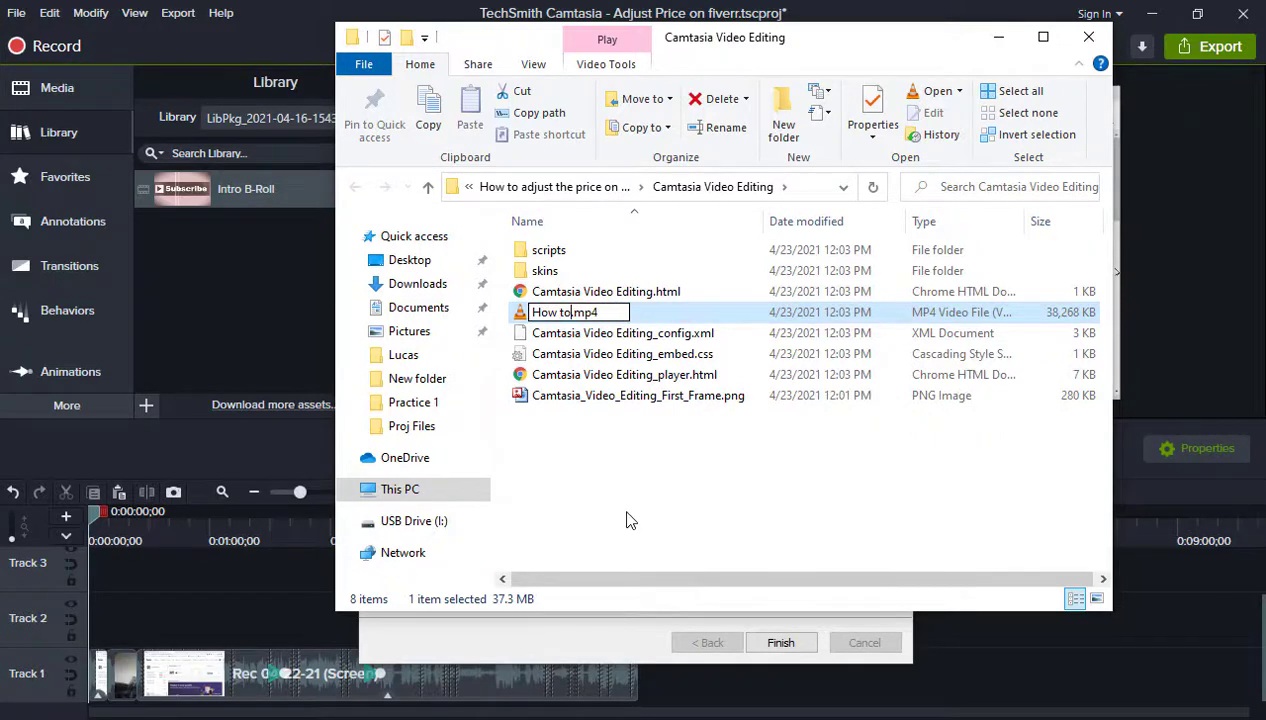
pyautogui.write('ust the ')
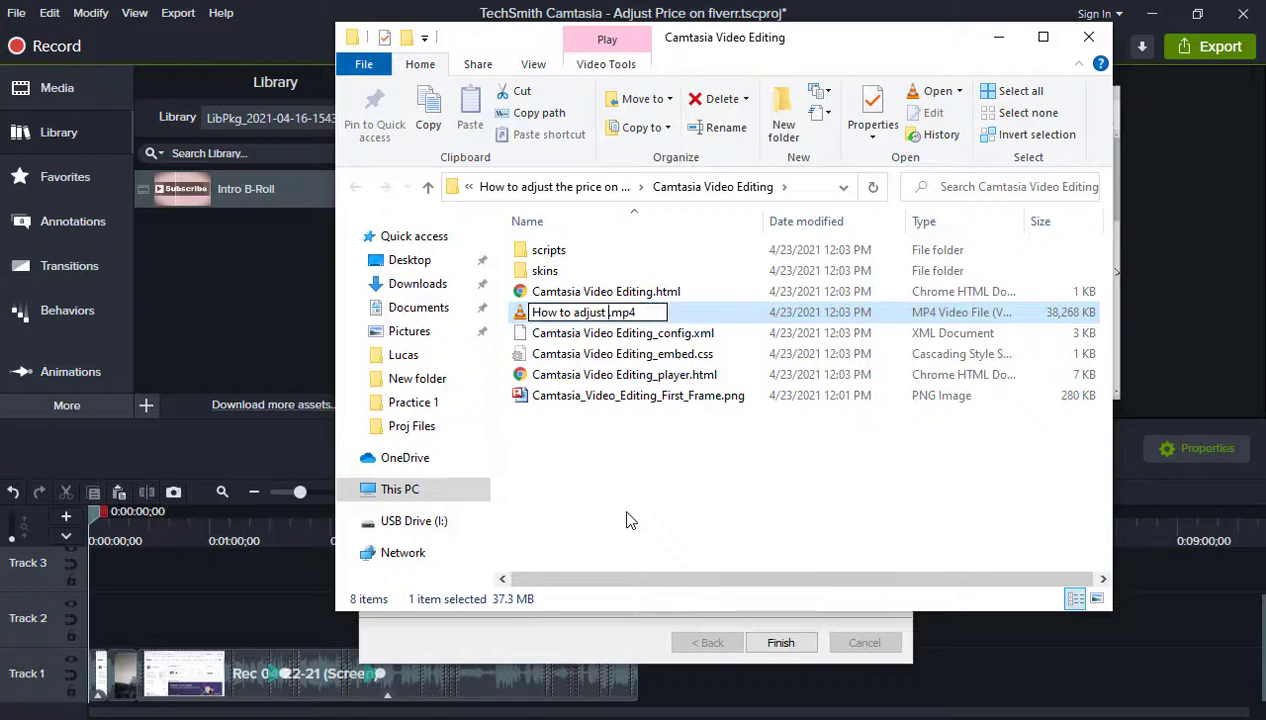
pyautogui.write('o')
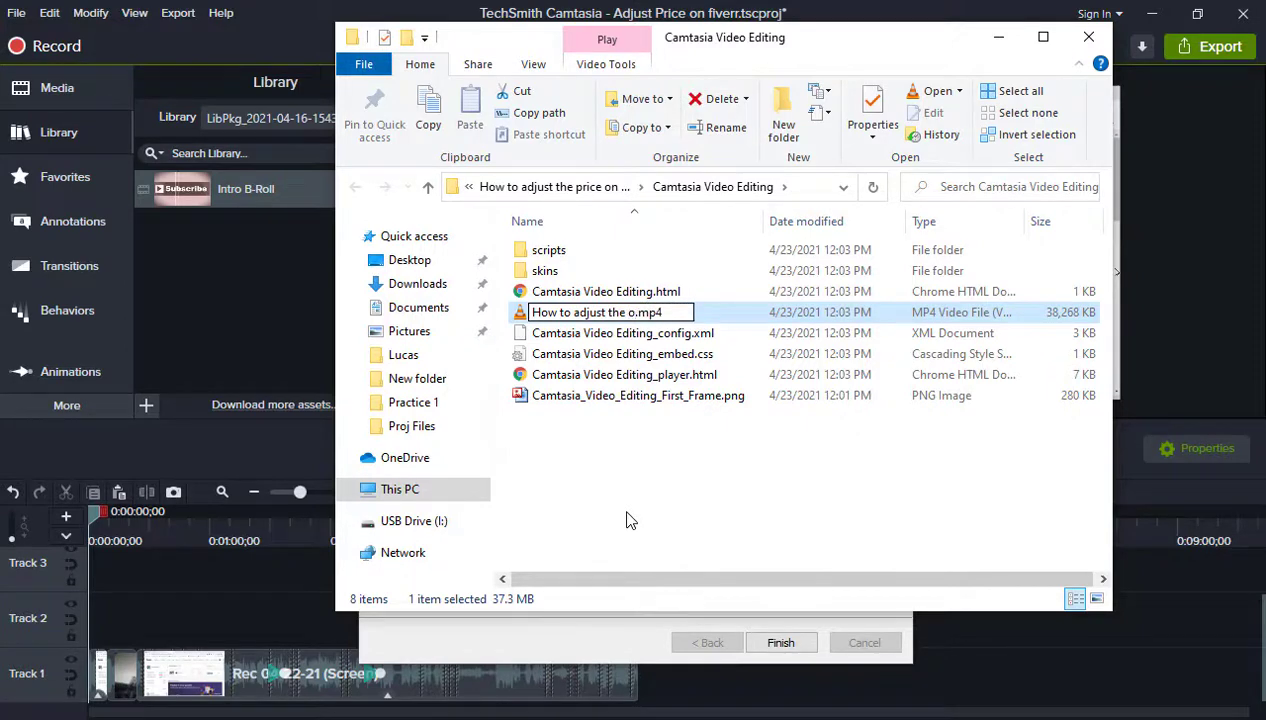
pyautogui.press('BackSpace')
pyautogui.write('price on five')
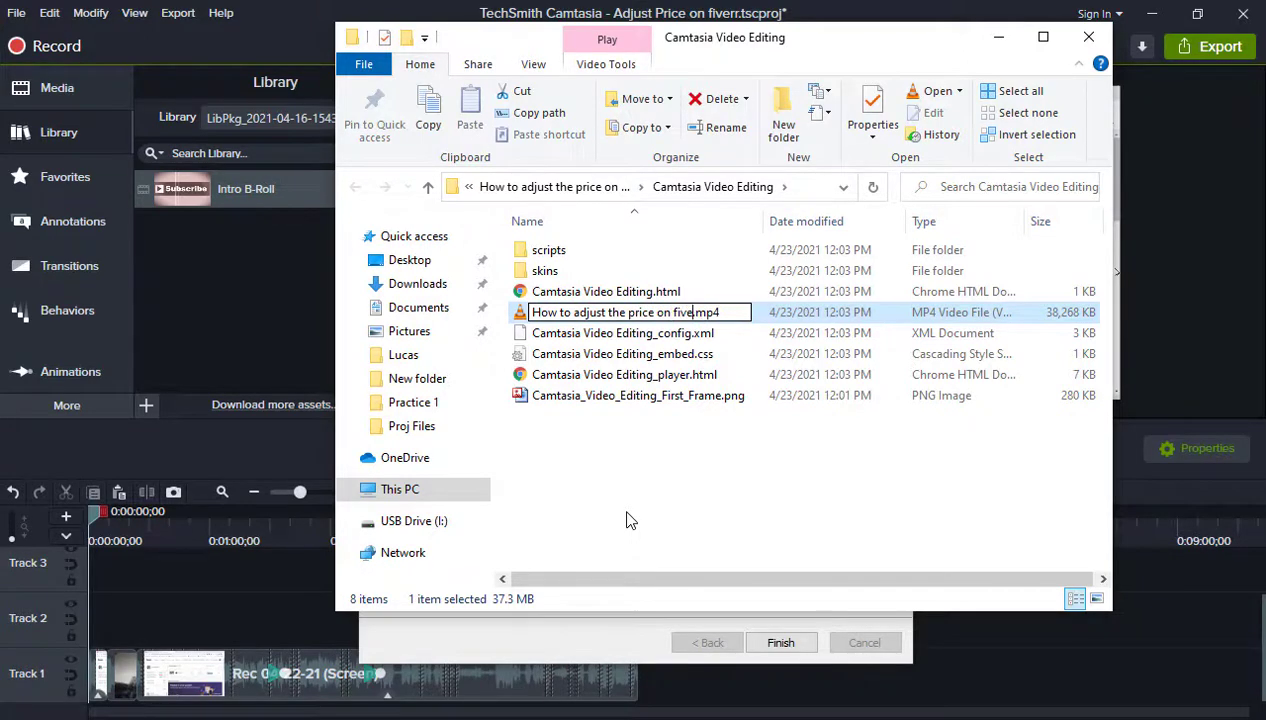
pyautogui.write('rr')
pyautogui.press('Return')
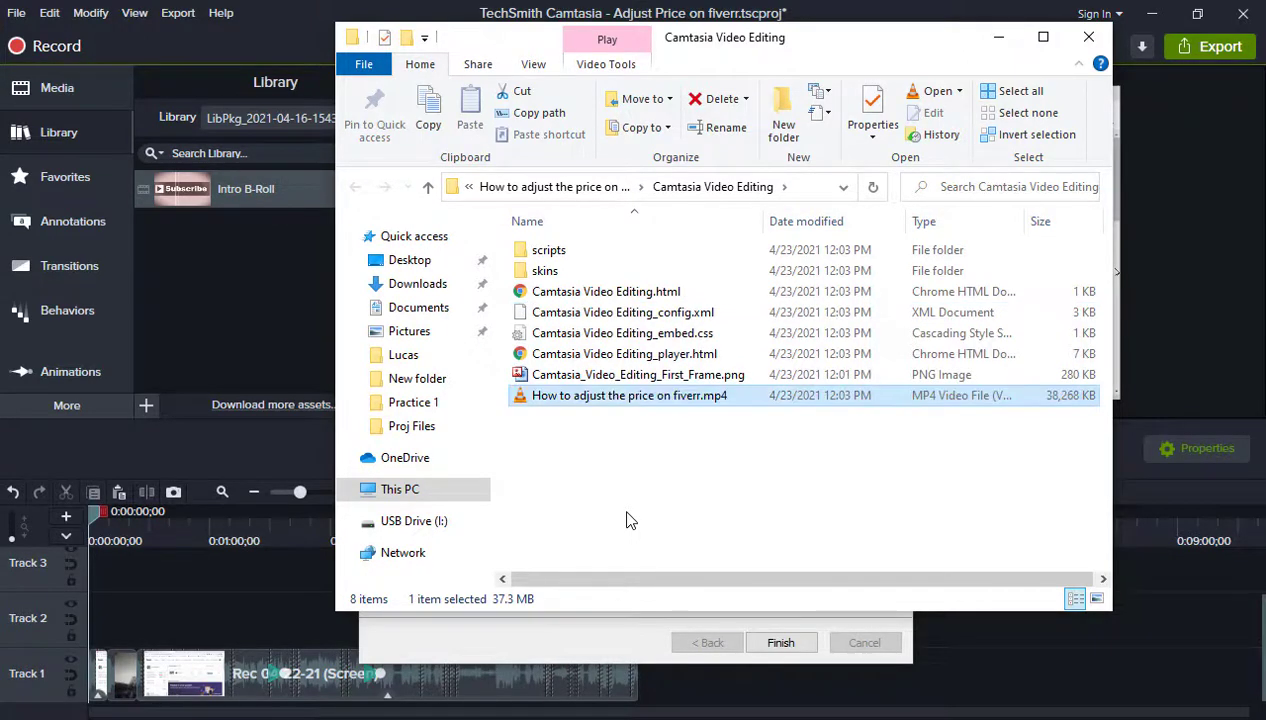
pyautogui.click(671, 432)
pyautogui.click(612, 404)
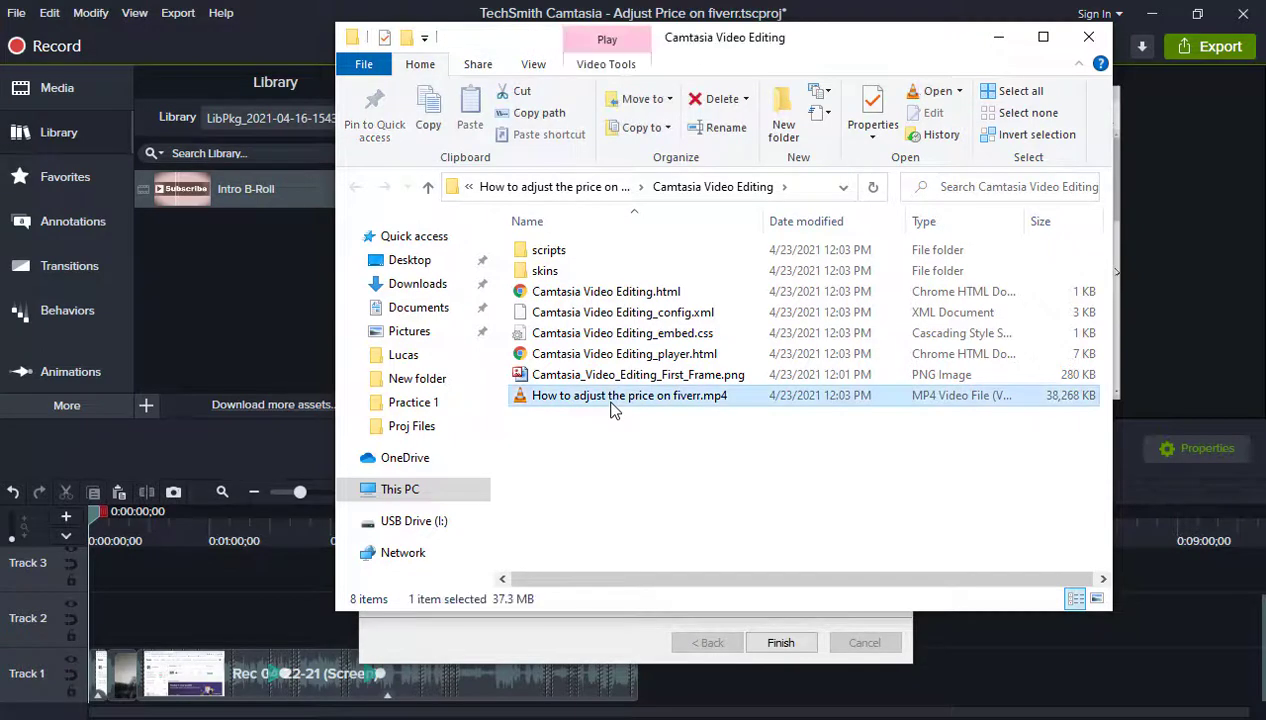